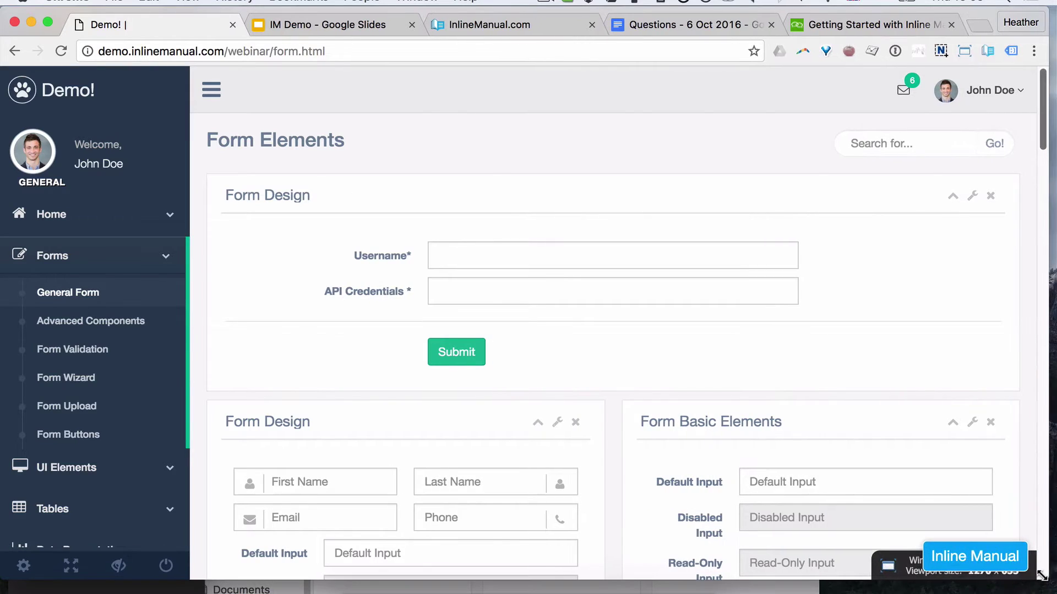
Step: Resize the browser window to the 1280 × 720 preset with Window Resizer
{"action": "left_click_drag", "start_coordinate": [1045, 584], "coordinate": [1040, 580]}
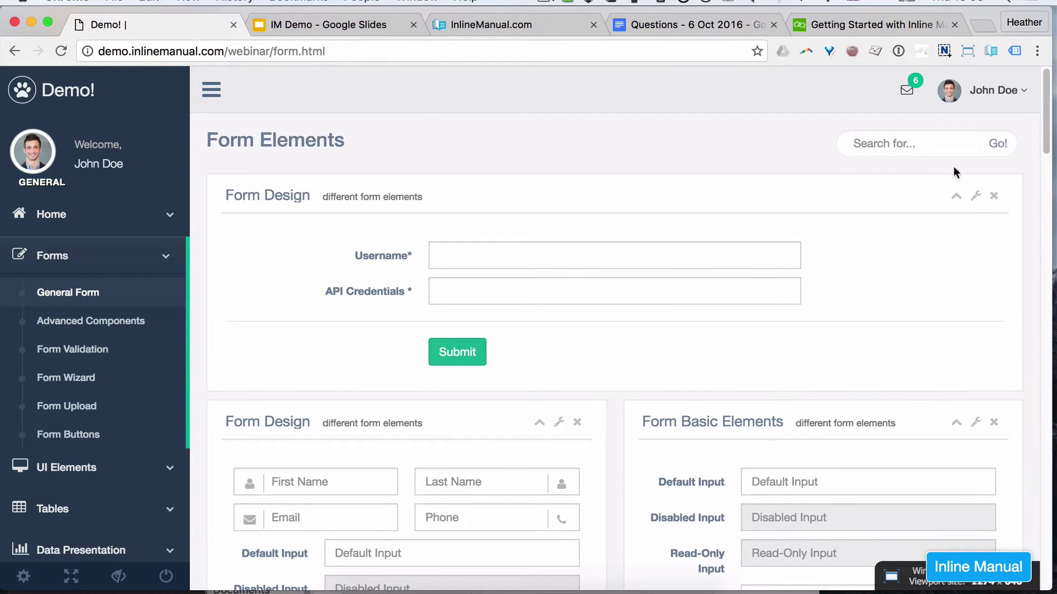
{"action": "left_click", "coordinate": [965, 51]}
{"action": "left_click", "coordinate": [890, 523]}
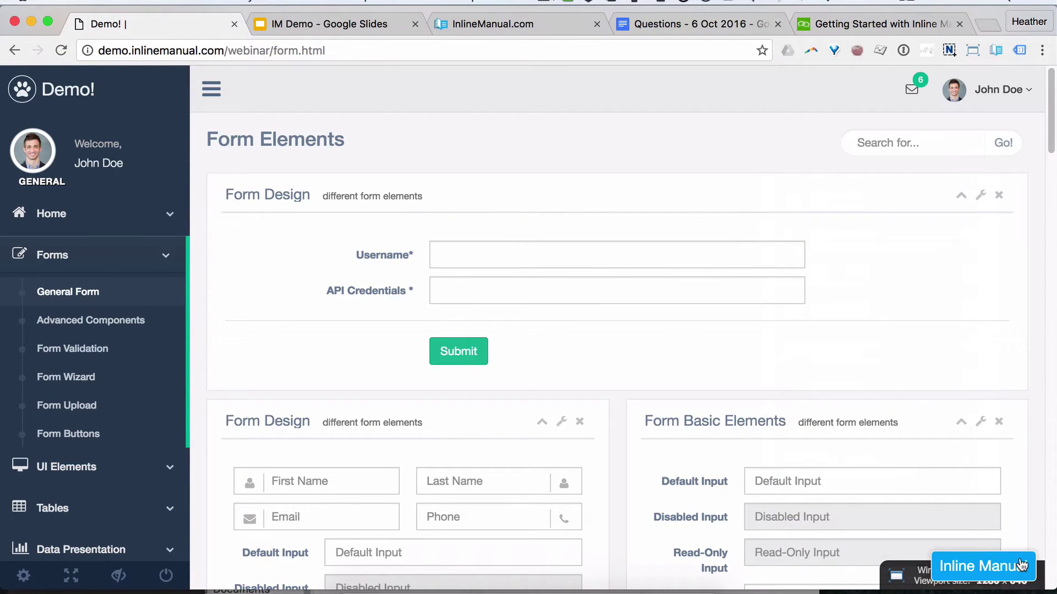
Step: Glance at the Release notes - 6 Oct 2016 article, then launch the Welcome message! tour
{"action": "left_click", "coordinate": [1021, 566]}
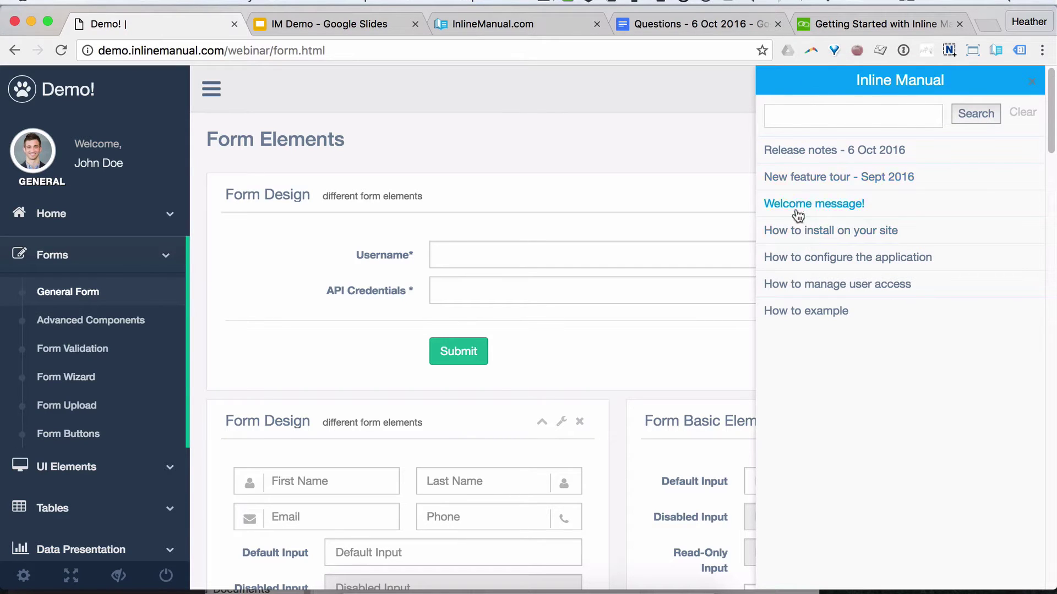
{"action": "left_click", "coordinate": [818, 154]}
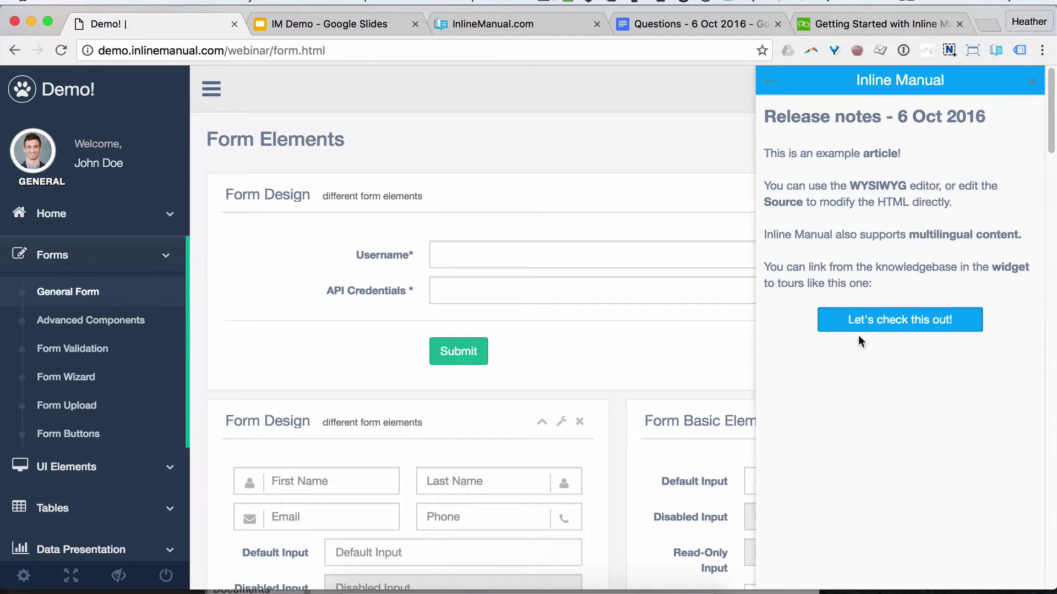
{"action": "left_click", "coordinate": [772, 82]}
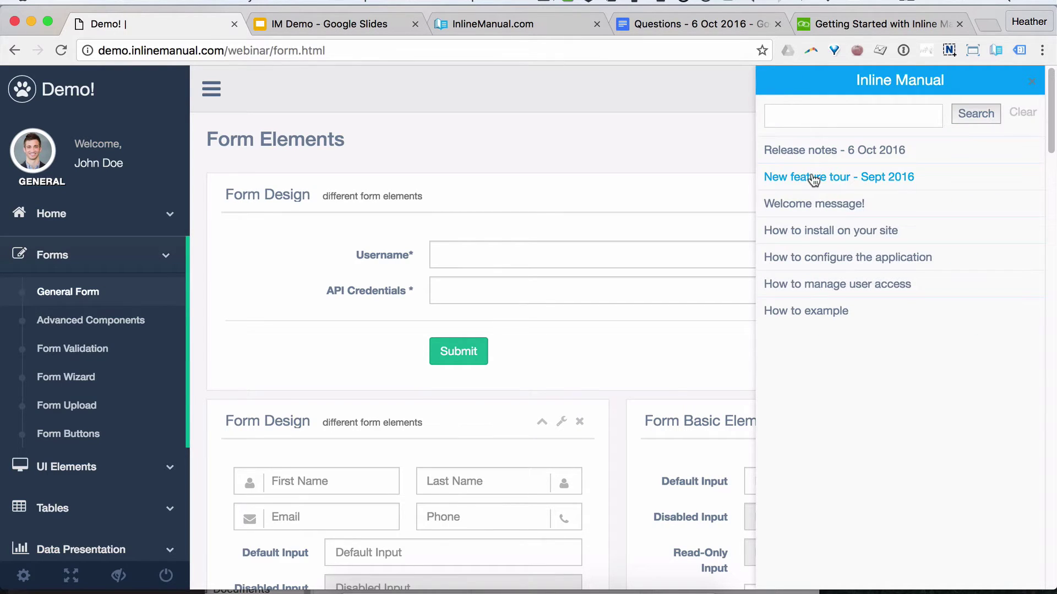
{"action": "left_click", "coordinate": [822, 204]}
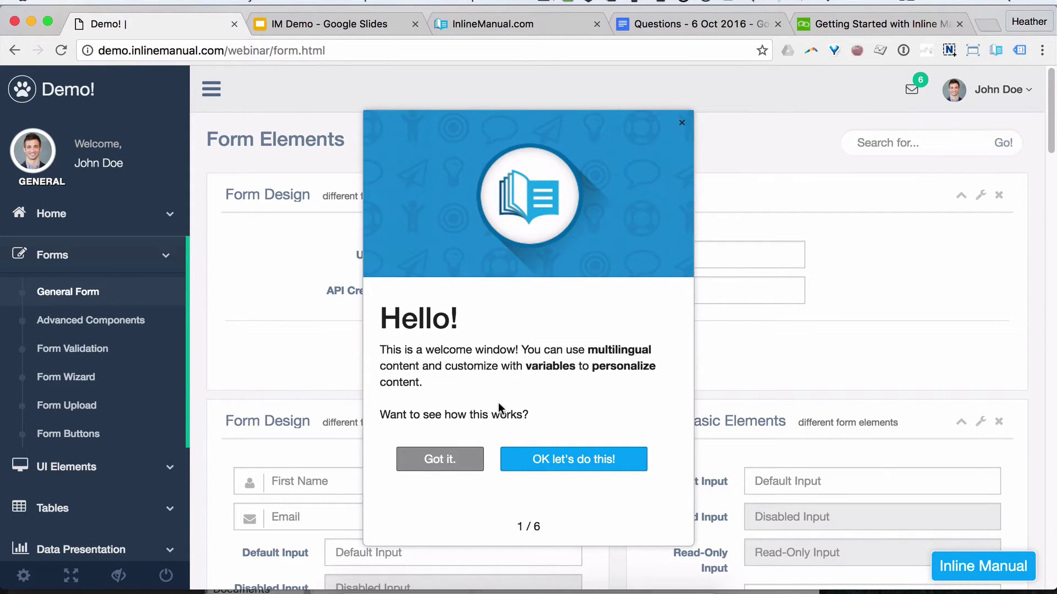
Step: Dismiss the Hello window, relaunch Welcome message!, and accept with 'OK let's do this!'
{"action": "left_click", "coordinate": [443, 461]}
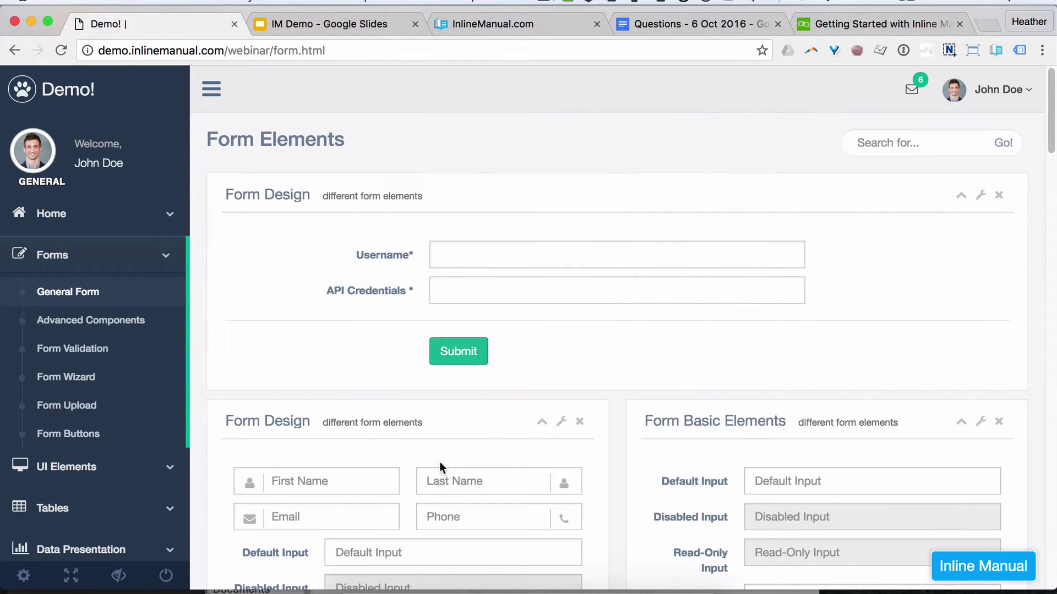
{"action": "left_click", "coordinate": [964, 570]}
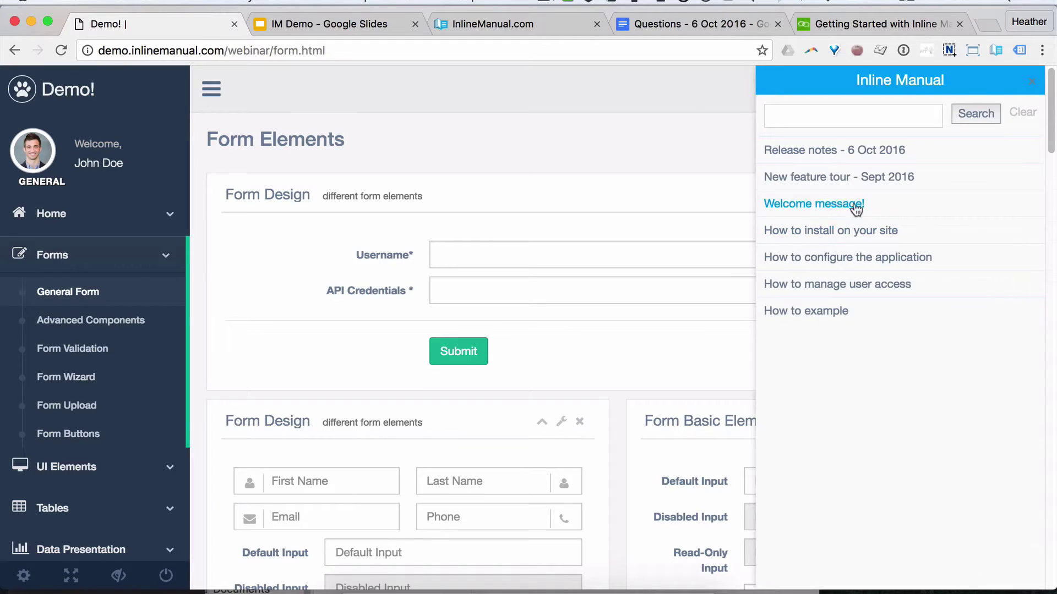
{"action": "left_click", "coordinate": [834, 205]}
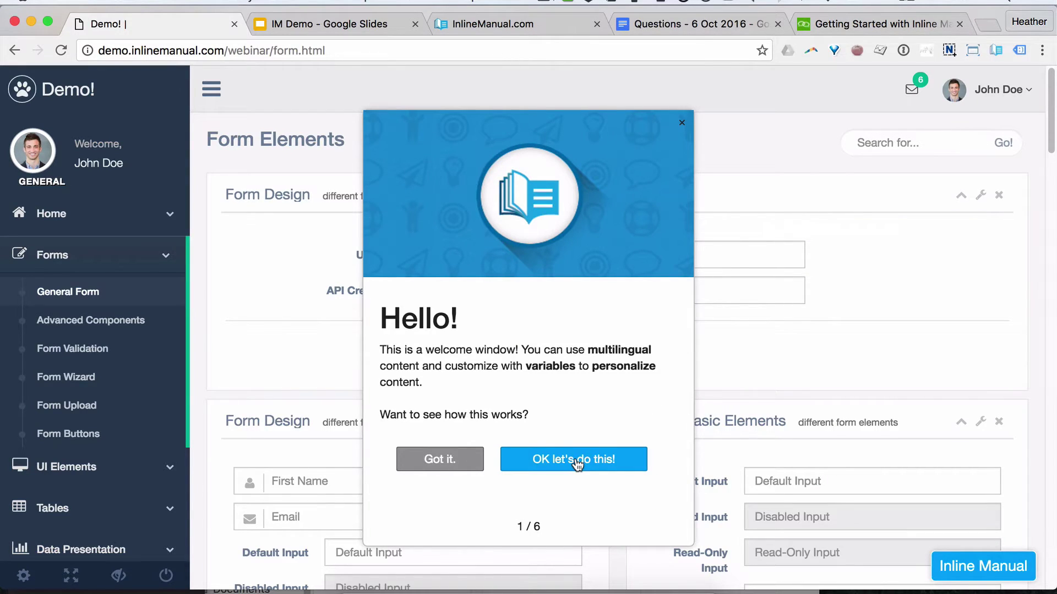
{"action": "left_click", "coordinate": [575, 462]}
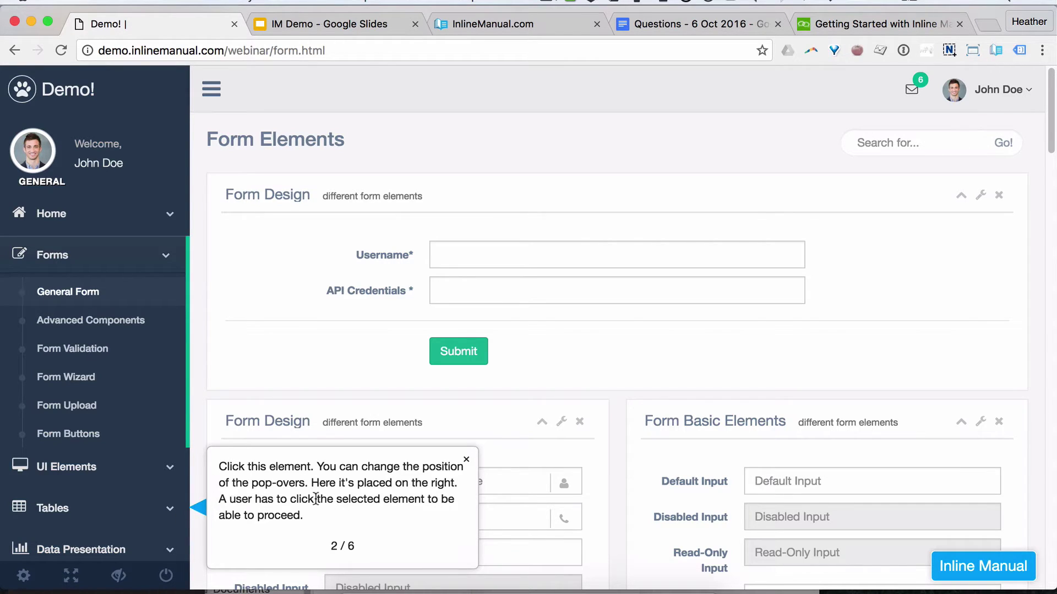
Step: Open Tables in the sidebar, then its Tables submenu item, as the tour directs
{"action": "left_click", "coordinate": [68, 511]}
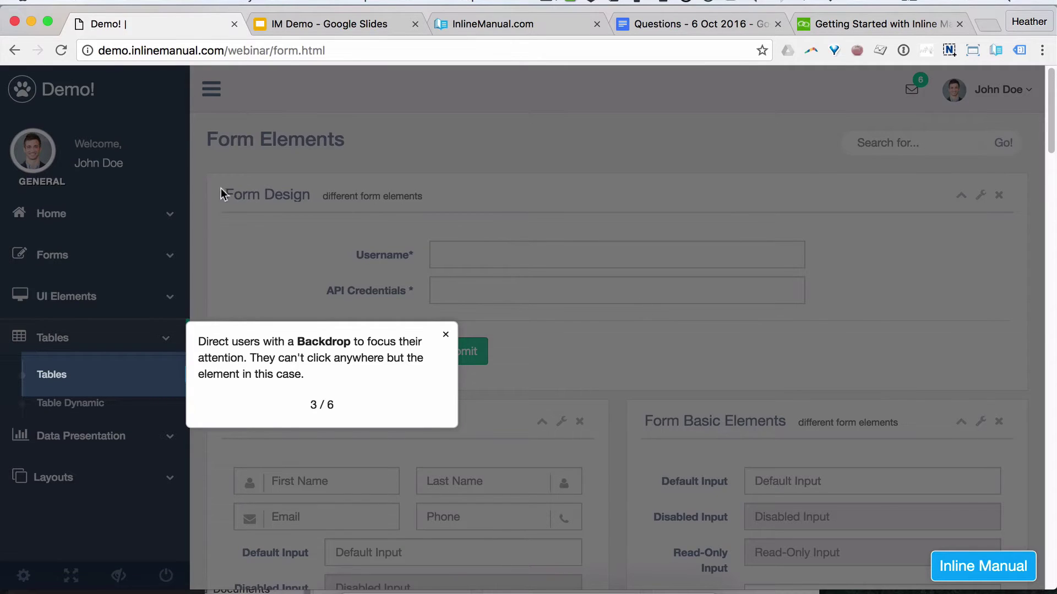
{"action": "left_click", "coordinate": [62, 377]}
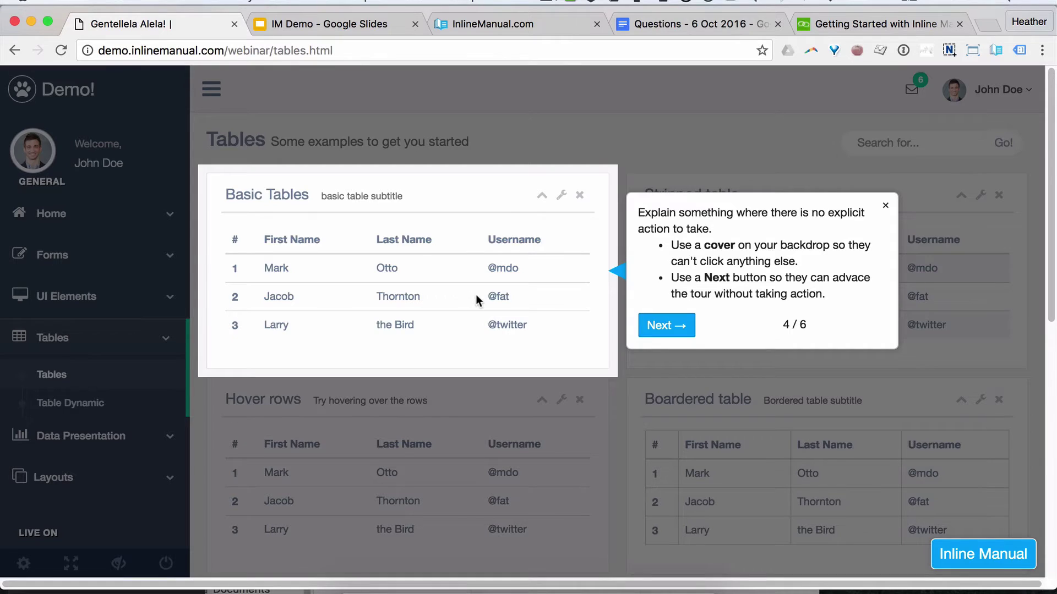
Step: Advance past tour steps 4/6 and 5/6 to the 'Great! You're done!' window
{"action": "left_click", "coordinate": [665, 326]}
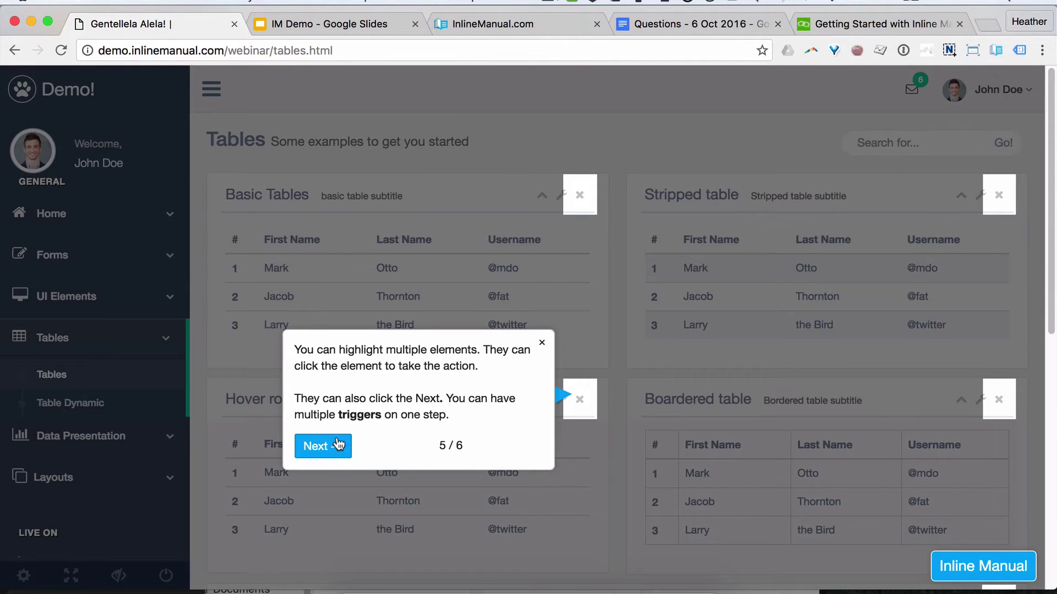
{"action": "left_click", "coordinate": [335, 445]}
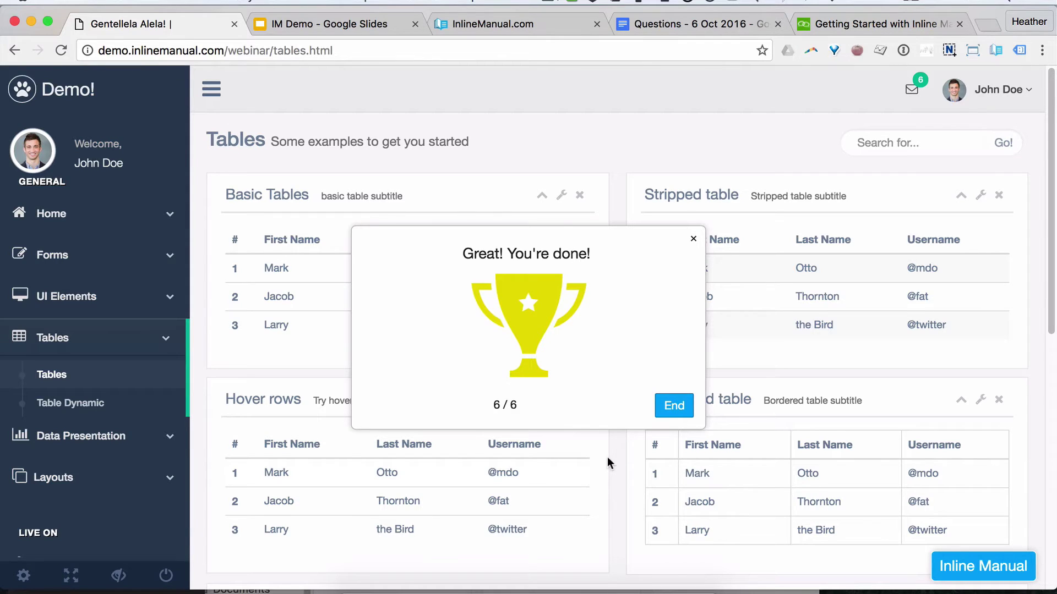
Step: End the finished tour and open the Release notes - 6 Oct 2016 article
{"action": "left_click", "coordinate": [669, 408]}
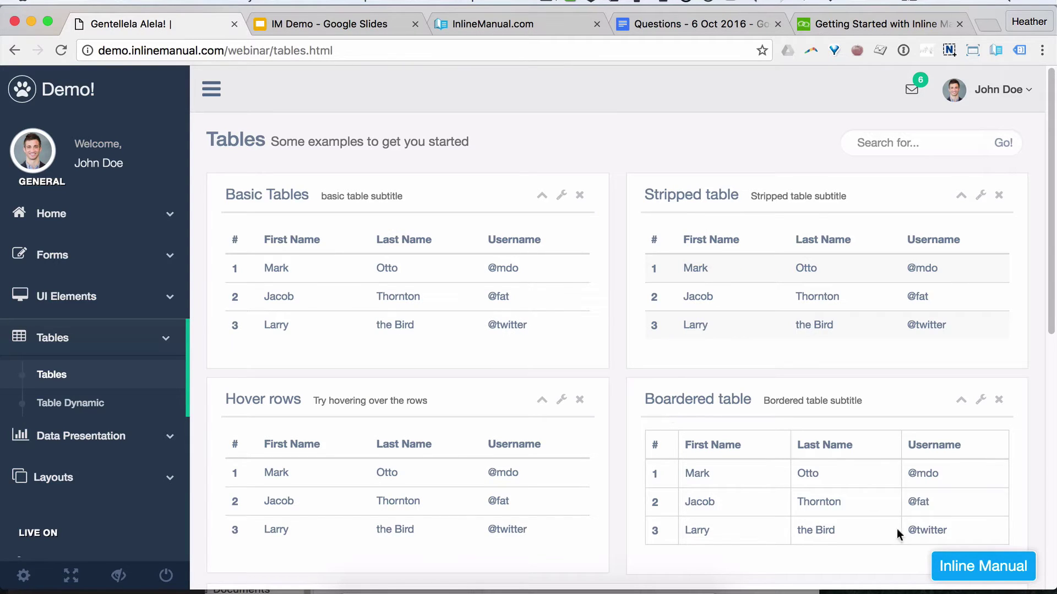
{"action": "left_click", "coordinate": [963, 563]}
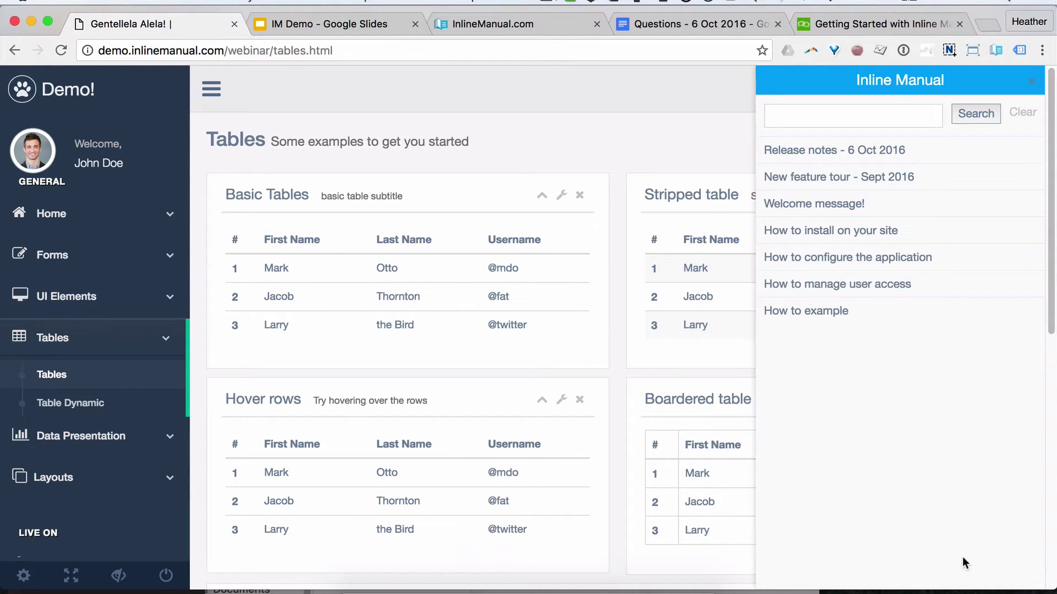
{"action": "left_click", "coordinate": [869, 157]}
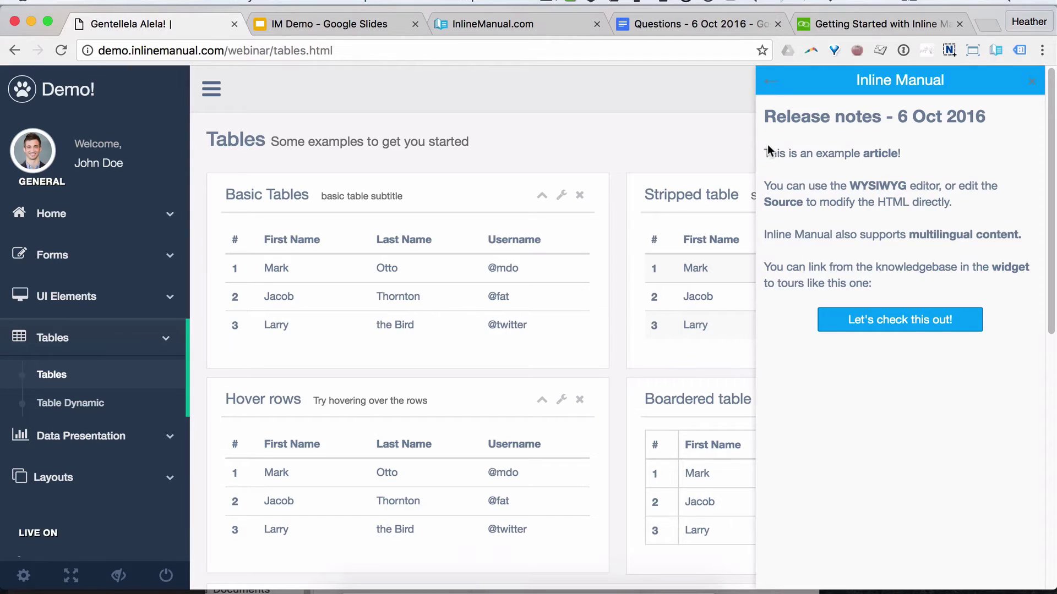
Step: Highlight the article text and its Let's check this out! label, then return to the IM Demo slides
{"action": "left_click_drag", "start_coordinate": [768, 153], "coordinate": [905, 279]}
{"action": "left_click", "coordinate": [905, 280]}
{"action": "triple_click", "coordinate": [898, 326]}
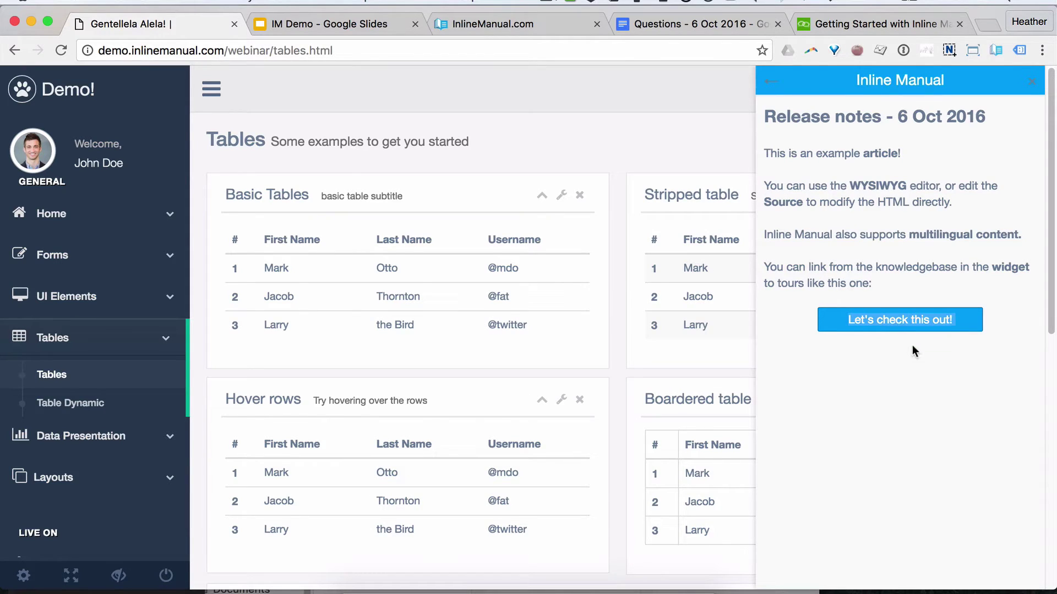
{"action": "left_click", "coordinate": [905, 330]}
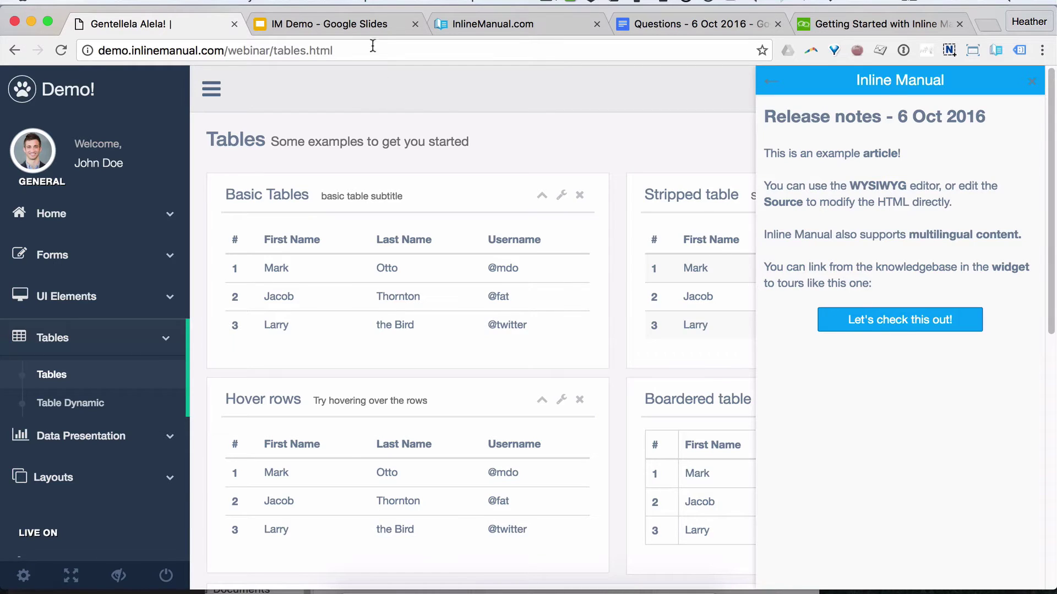
{"action": "left_click", "coordinate": [330, 23]}
Step: Start Presenter view from slide 23, What we'll build today
{"action": "scroll", "coordinate": [121, 419], "scroll_direction": "down", "scroll_amount": 5}
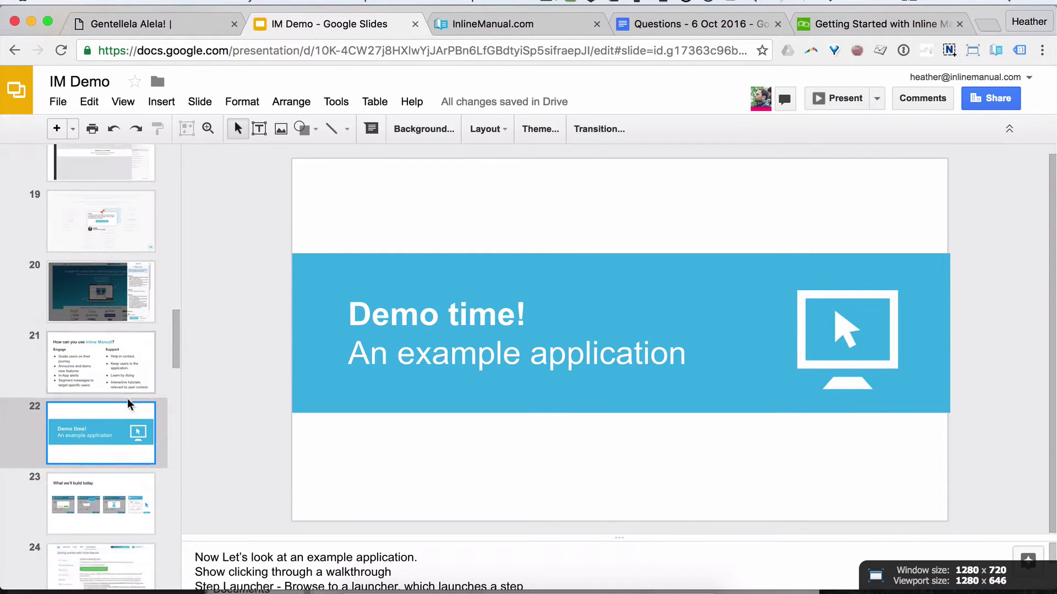
{"action": "left_click", "coordinate": [101, 366]}
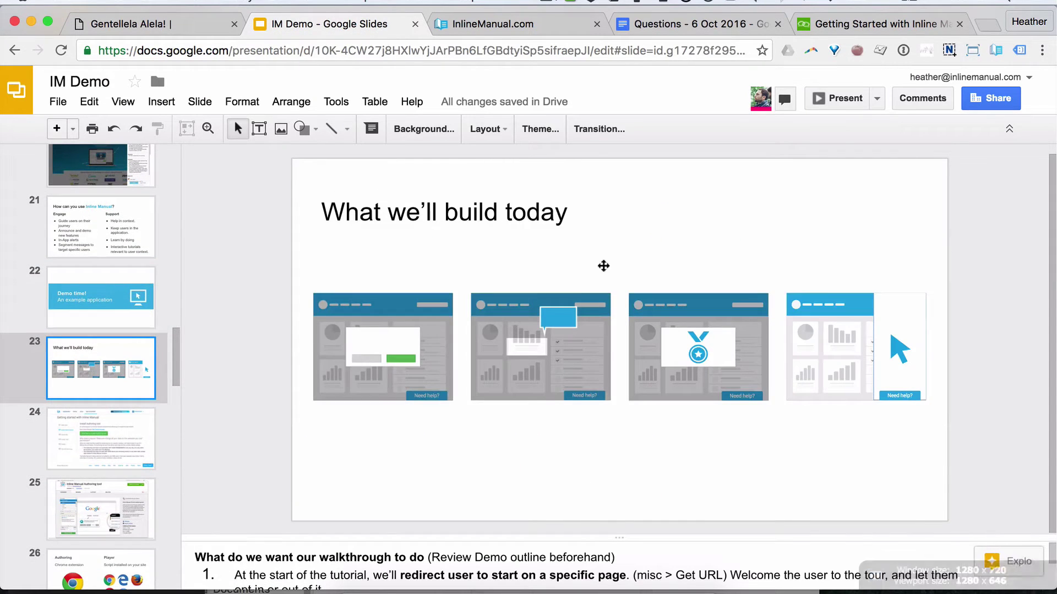
{"action": "left_click", "coordinate": [876, 99]}
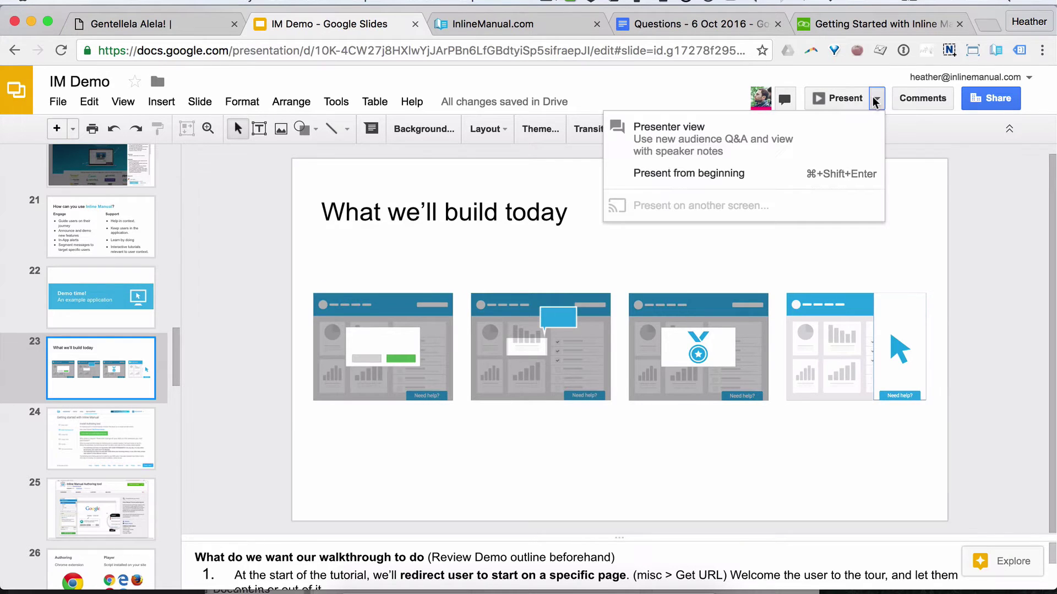
{"action": "left_click", "coordinate": [732, 145]}
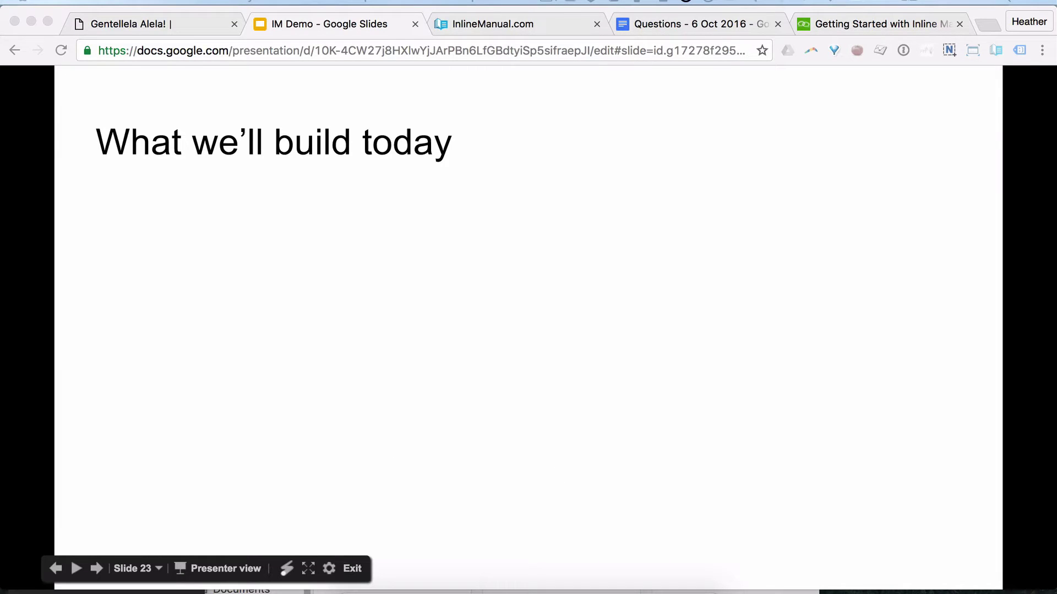
Step: Reveal the four dashboard illustrations one by one, then advance to the Getting started slide
{"action": "left_click", "coordinate": [570, 391]}
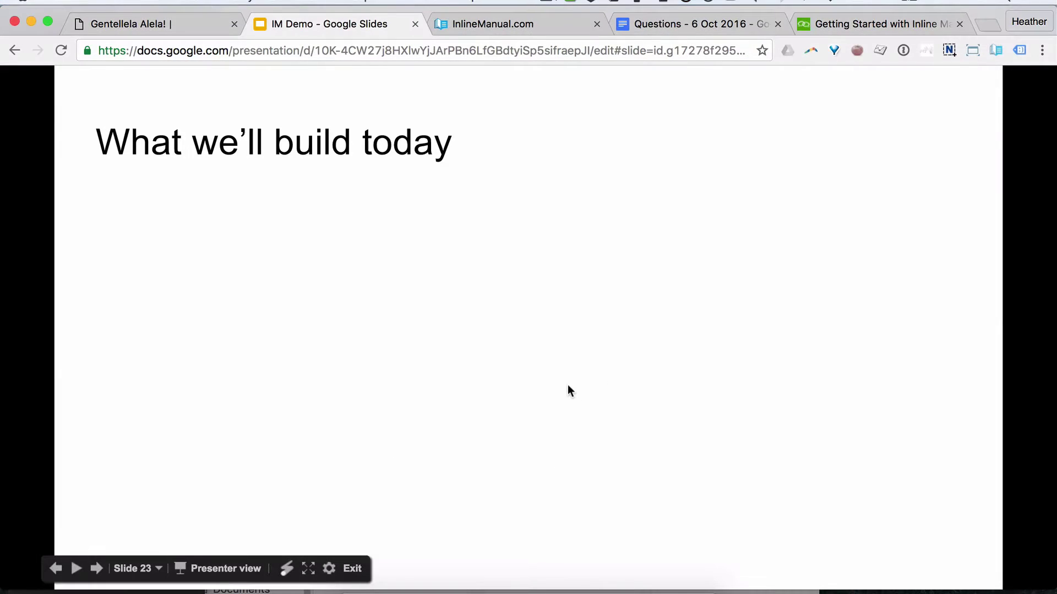
{"action": "key", "text": "Right"}
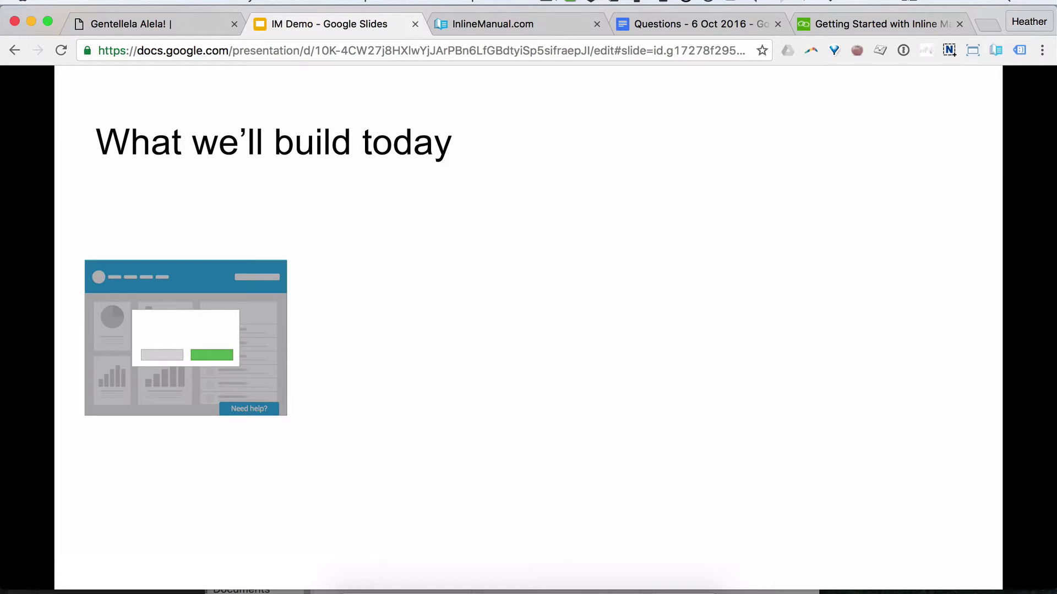
{"action": "key", "text": "Right"}
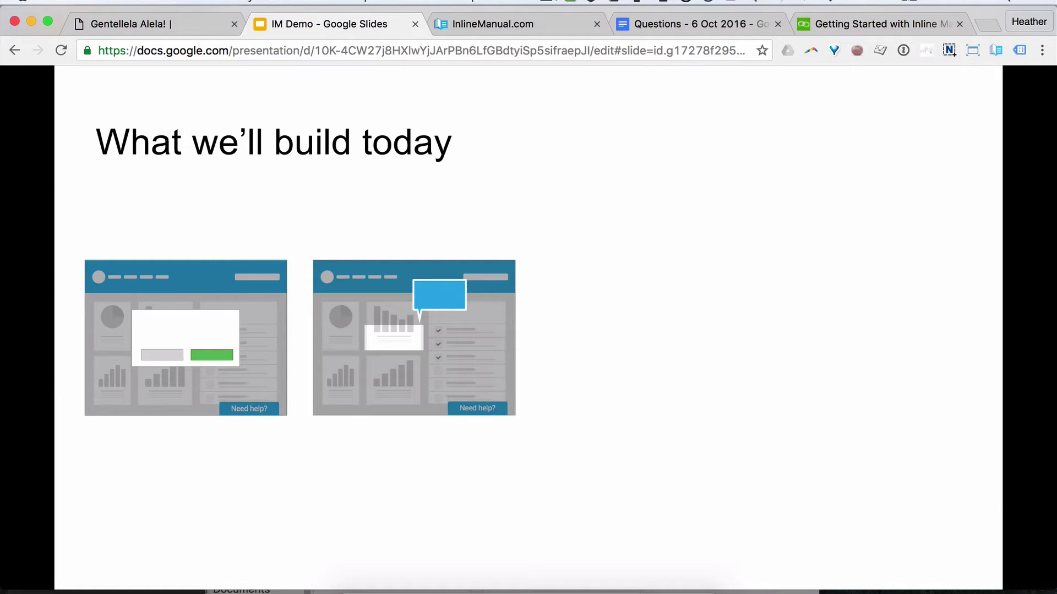
{"action": "key", "text": "Right"}
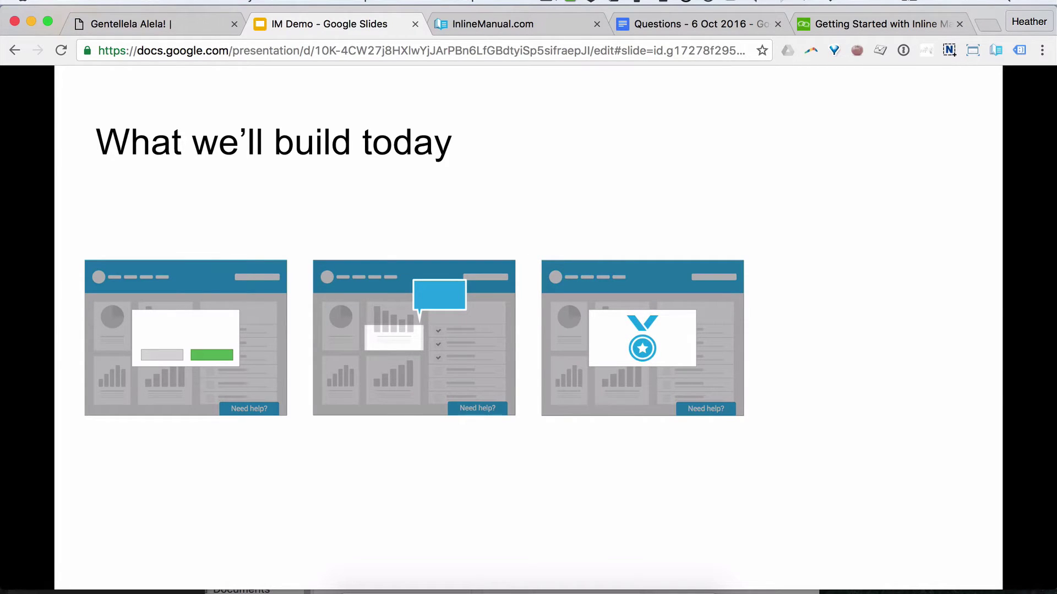
{"action": "key", "text": "Right"}
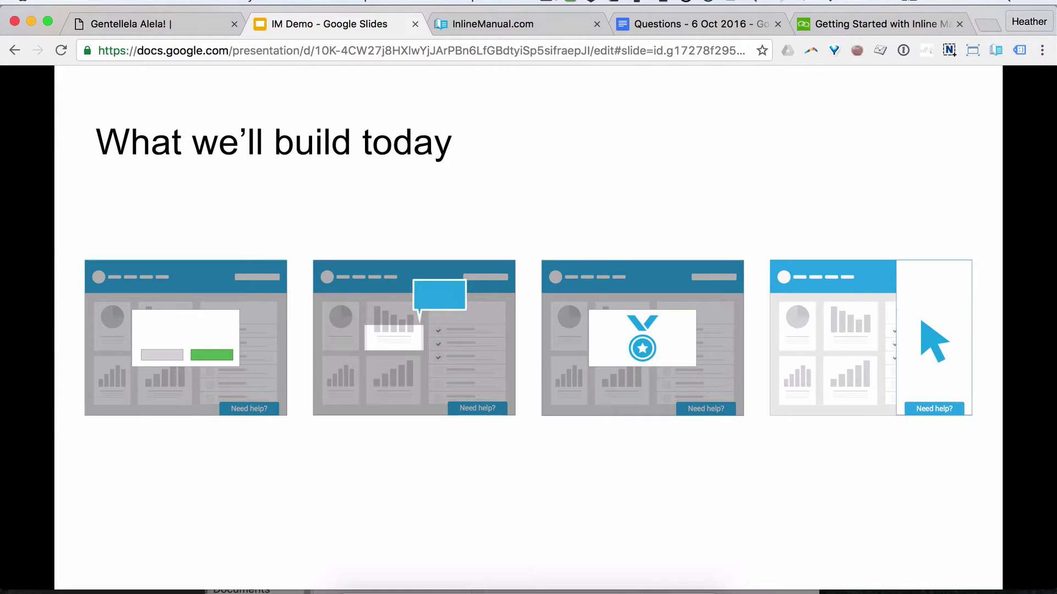
{"action": "key", "text": "Right"}
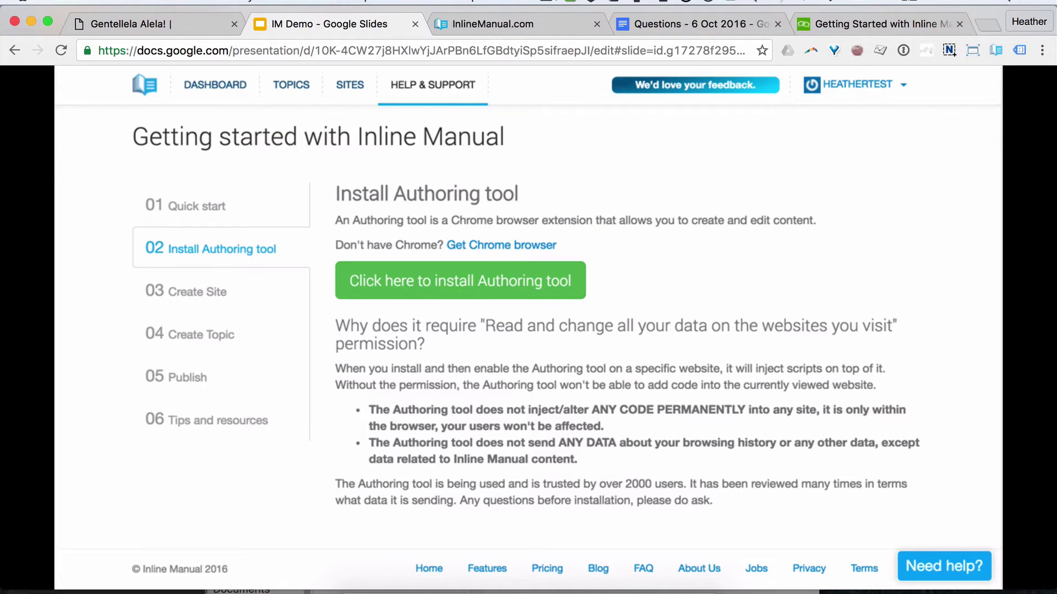
Step: Advance past the Chrome Web Store and Authoring / Player slides to slide 28, then back to Demo time!
{"action": "key", "text": "Right"}
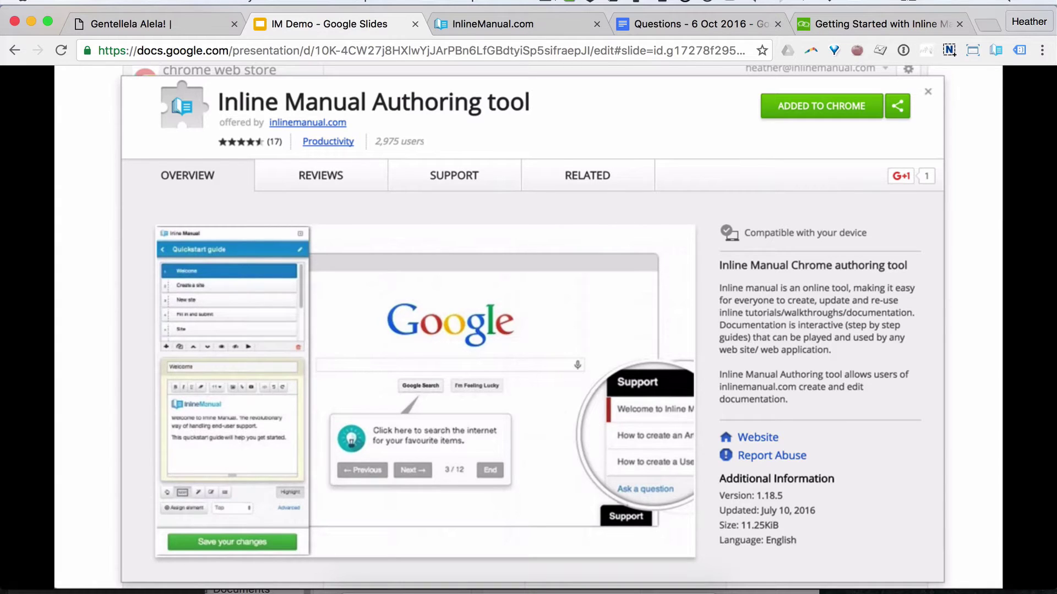
{"action": "key", "text": "Right"}
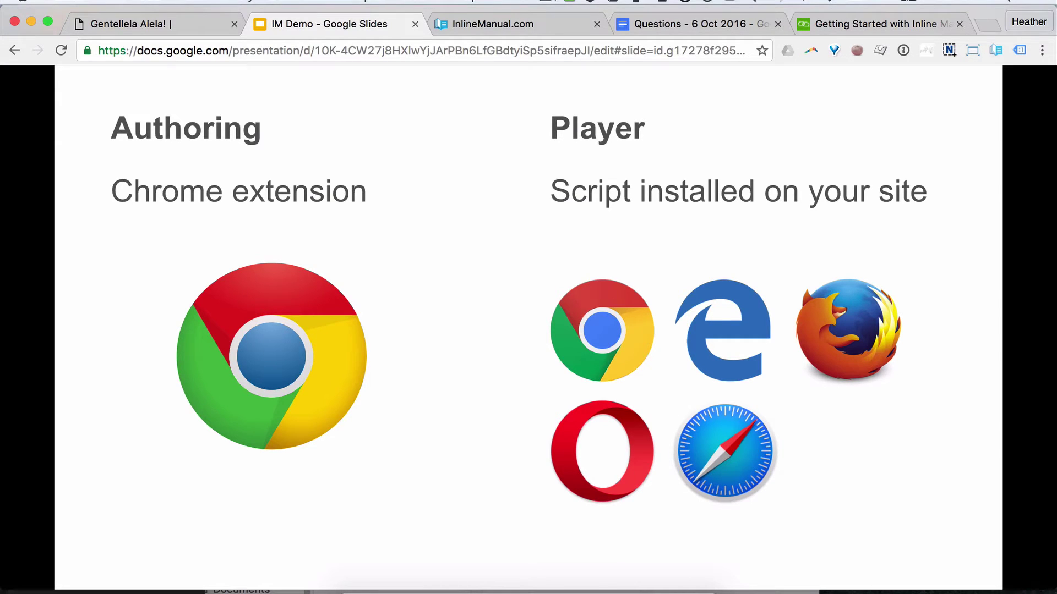
{"action": "key", "text": "Right"}
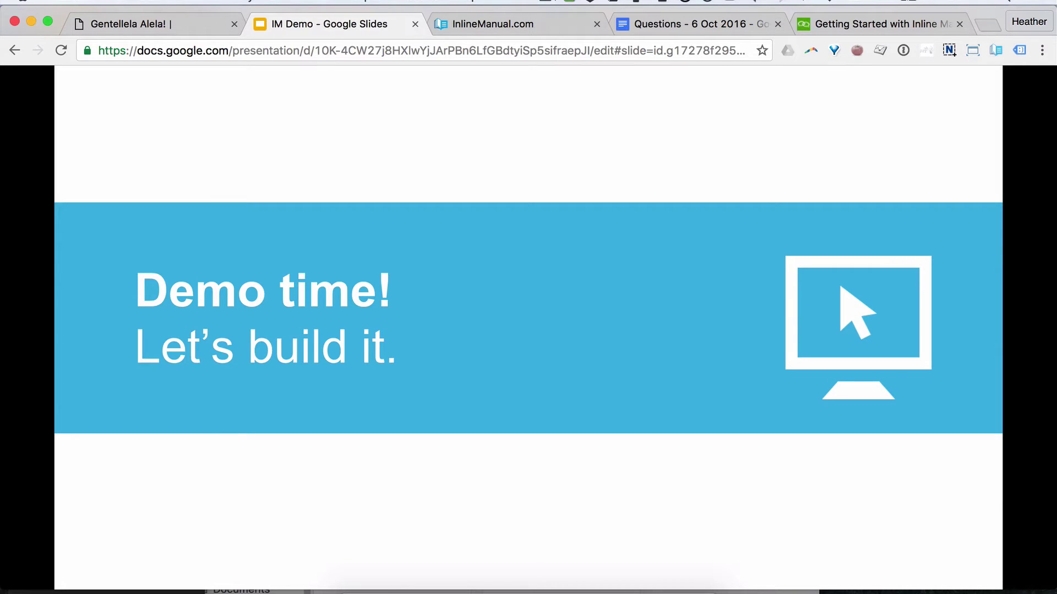
{"action": "key", "text": "Right"}
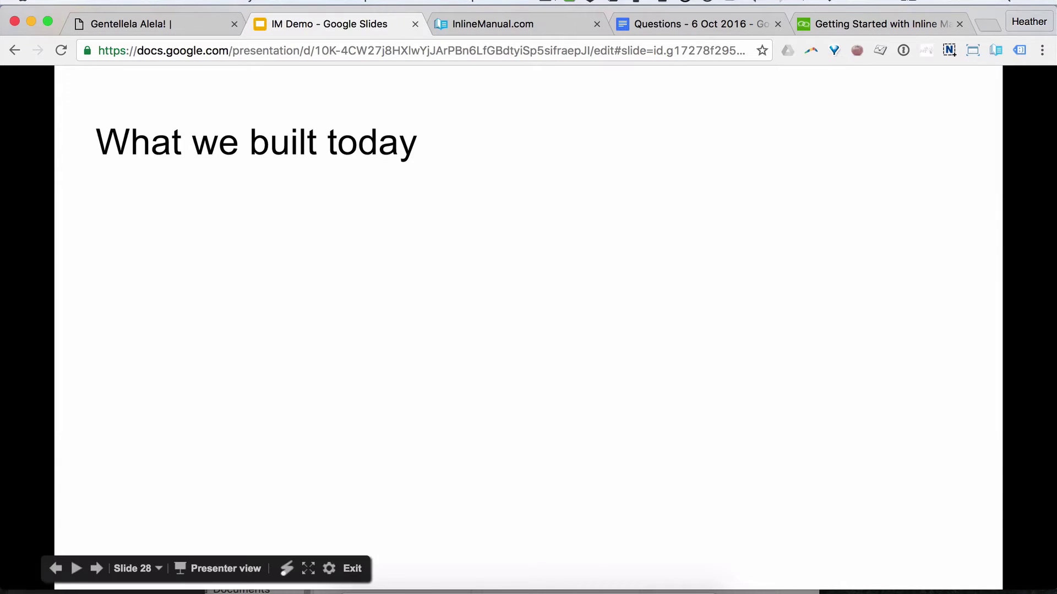
{"action": "key", "text": "Left"}
Step: On the Gentellela Alela! tab, close the Release notes article and open the authoring panel's topic list
{"action": "left_click", "coordinate": [182, 29]}
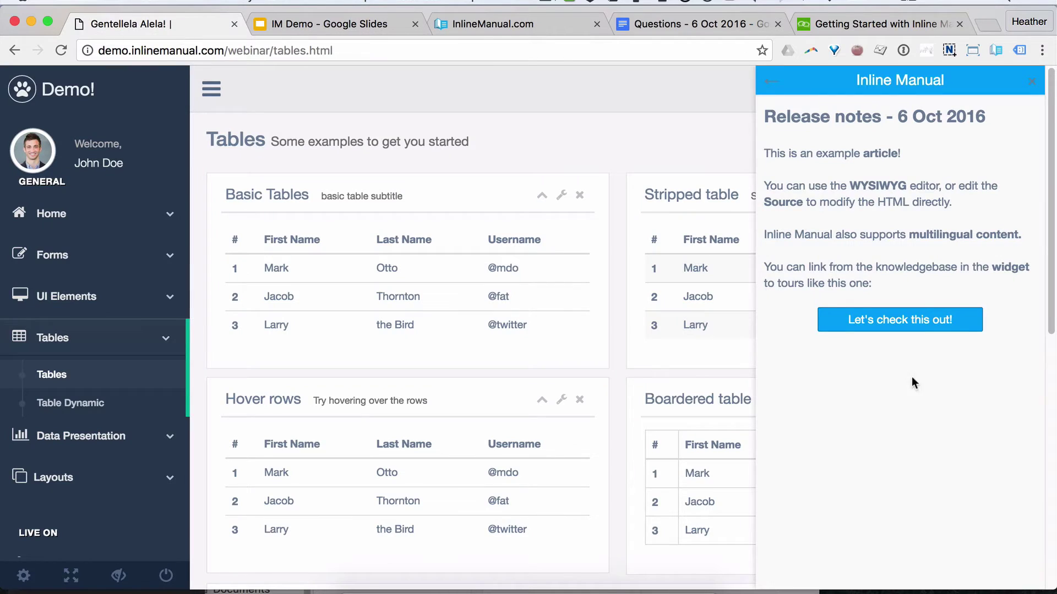
{"action": "left_click", "coordinate": [1029, 85]}
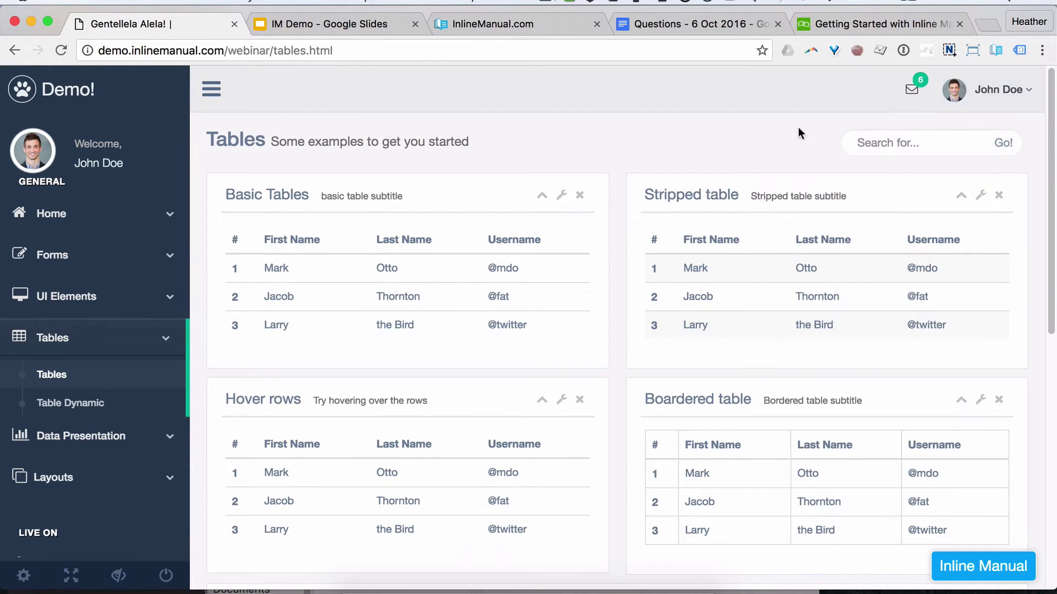
{"action": "left_click", "coordinate": [996, 54]}
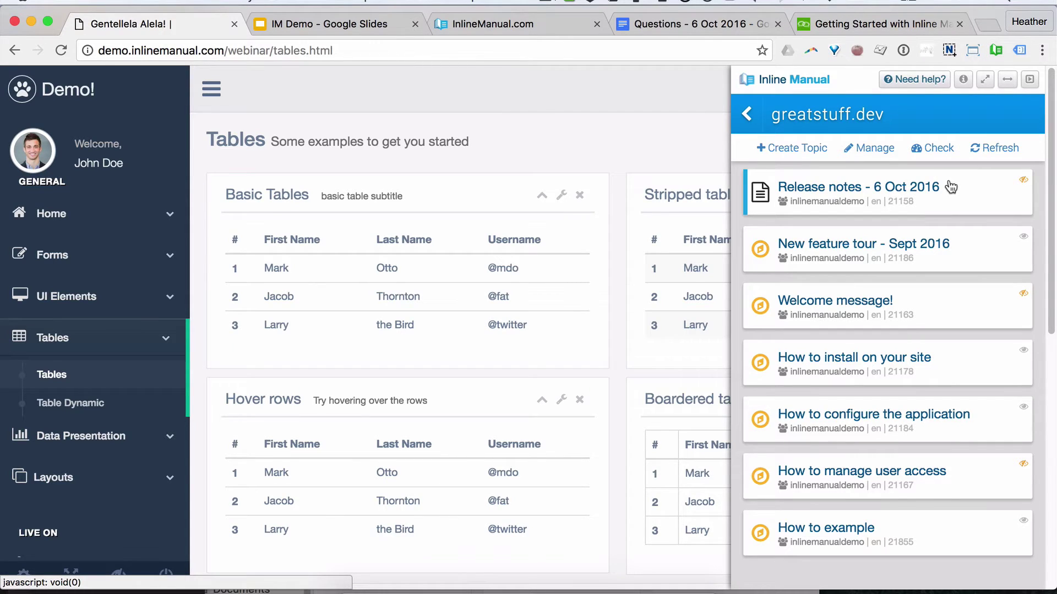
Step: Create a Walkthrough topic titled 'New Feature Tour', keeping the organization as owner
{"action": "left_click", "coordinate": [802, 158]}
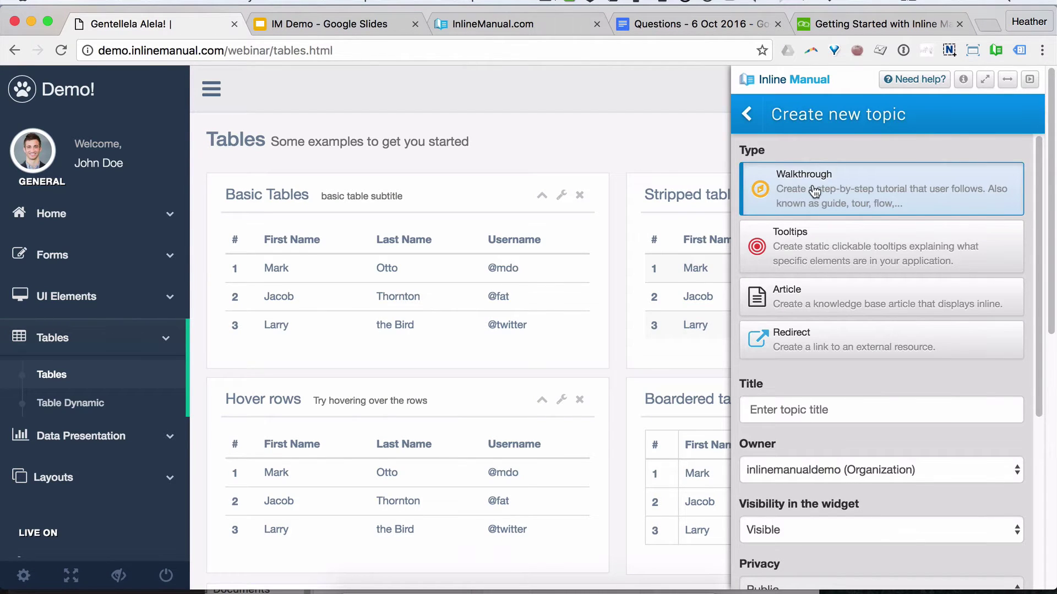
{"action": "left_click", "coordinate": [830, 411]}
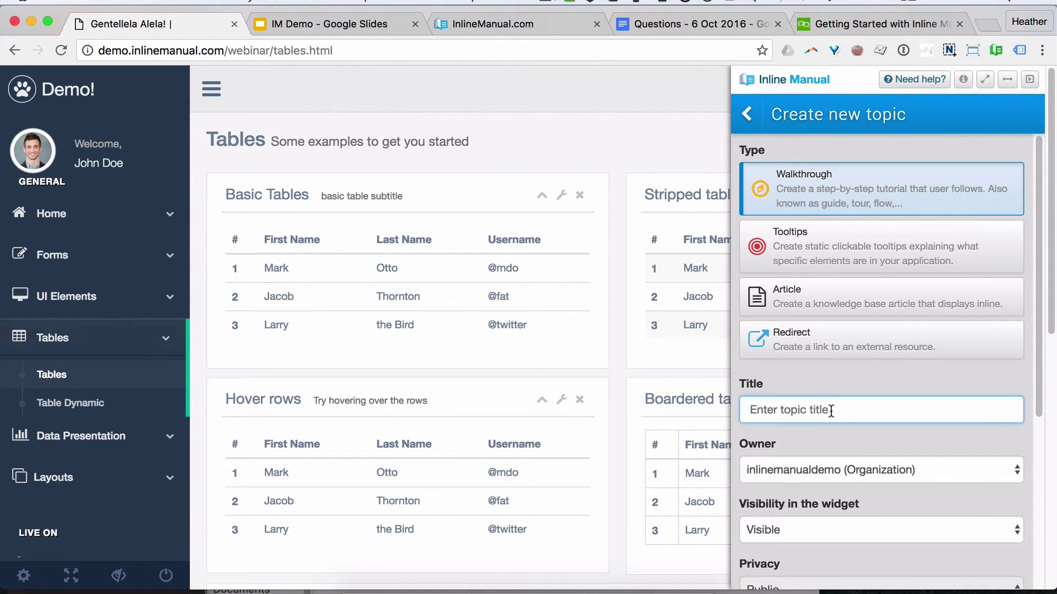
{"action": "type", "text": "New Feature Tour"}
{"action": "scroll", "coordinate": [897, 447], "scroll_direction": "down", "scroll_amount": 5}
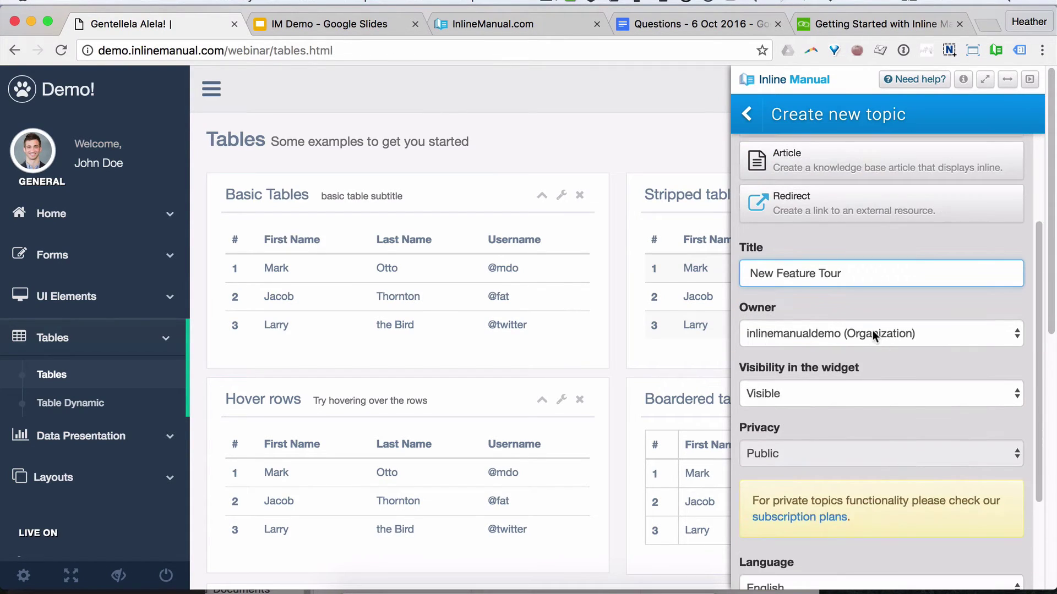
{"action": "left_click", "coordinate": [874, 335]}
{"action": "left_click", "coordinate": [894, 334]}
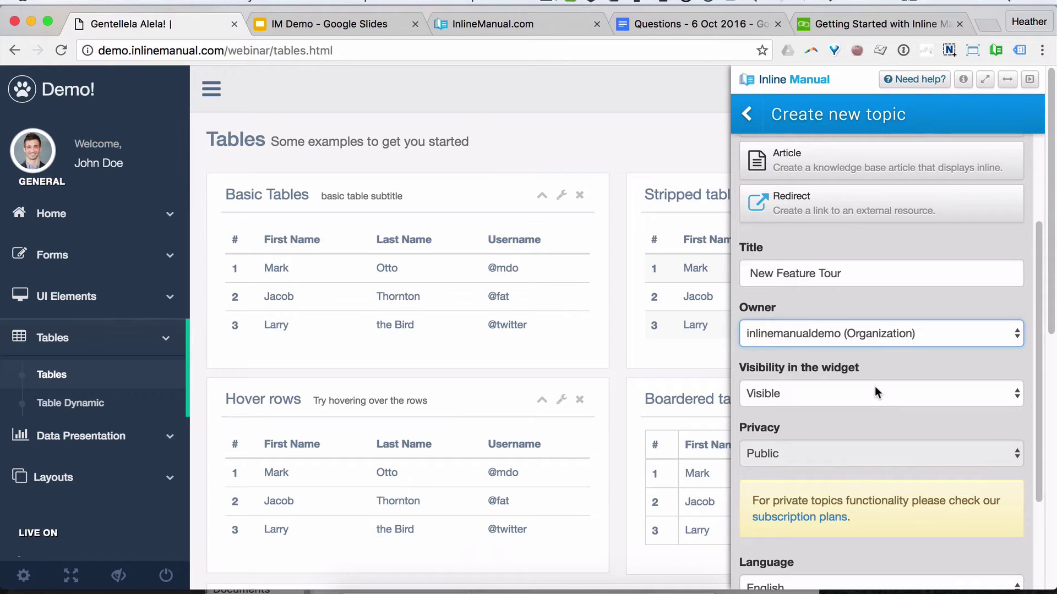
{"action": "scroll", "coordinate": [874, 388], "scroll_direction": "down", "scroll_amount": 3}
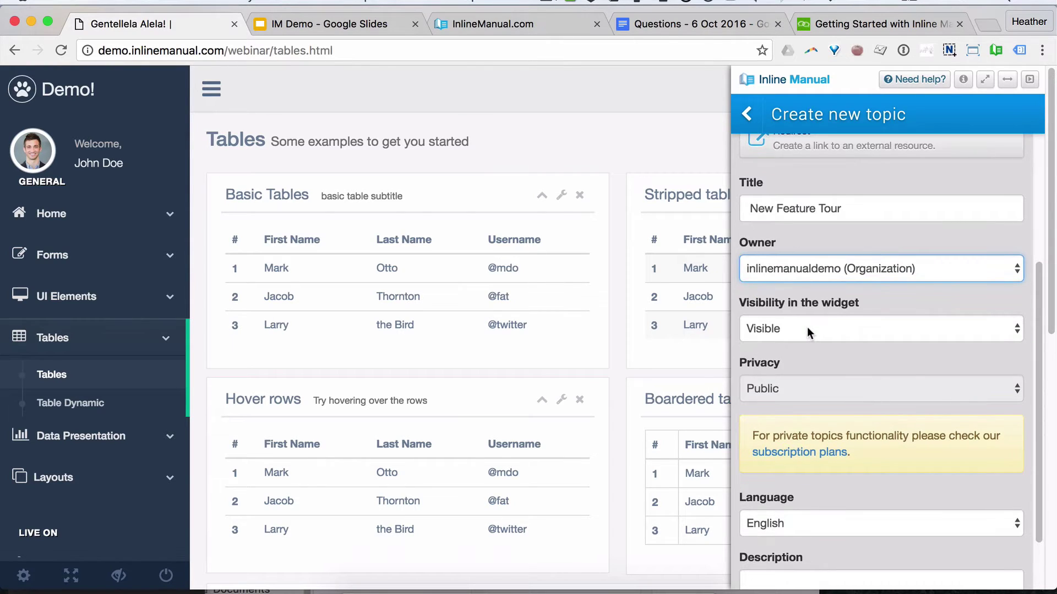
{"action": "scroll", "coordinate": [807, 325], "scroll_direction": "down", "scroll_amount": 1}
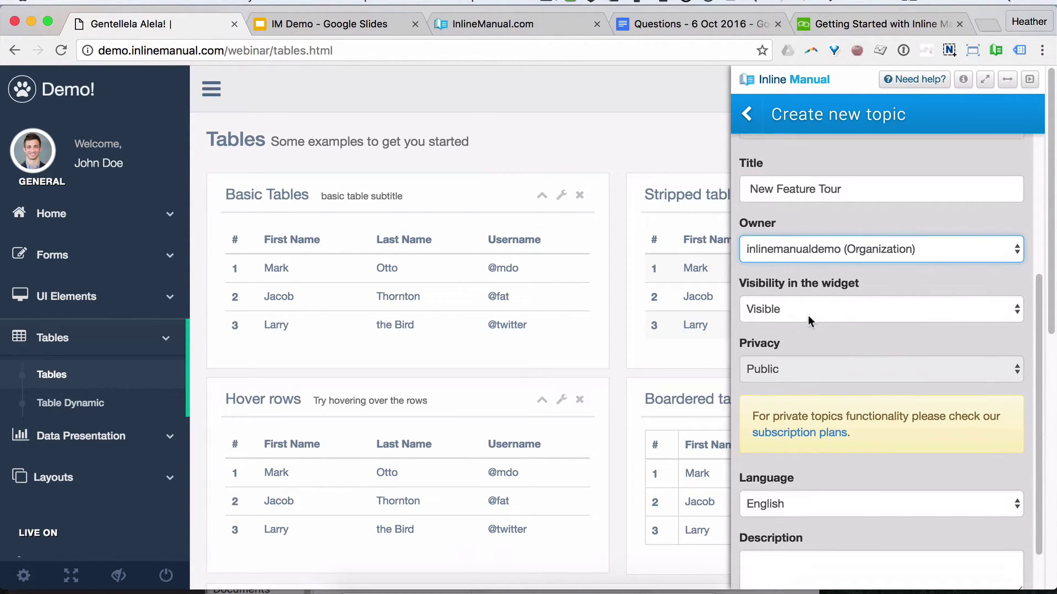
{"action": "scroll", "coordinate": [872, 428], "scroll_direction": "down", "scroll_amount": 3}
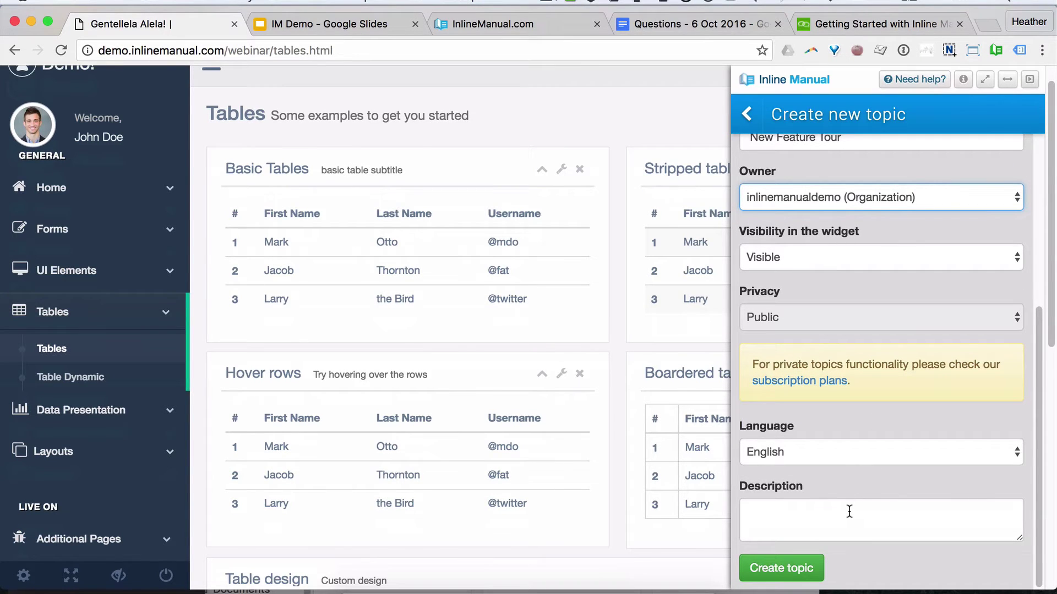
{"action": "left_click", "coordinate": [807, 570]}
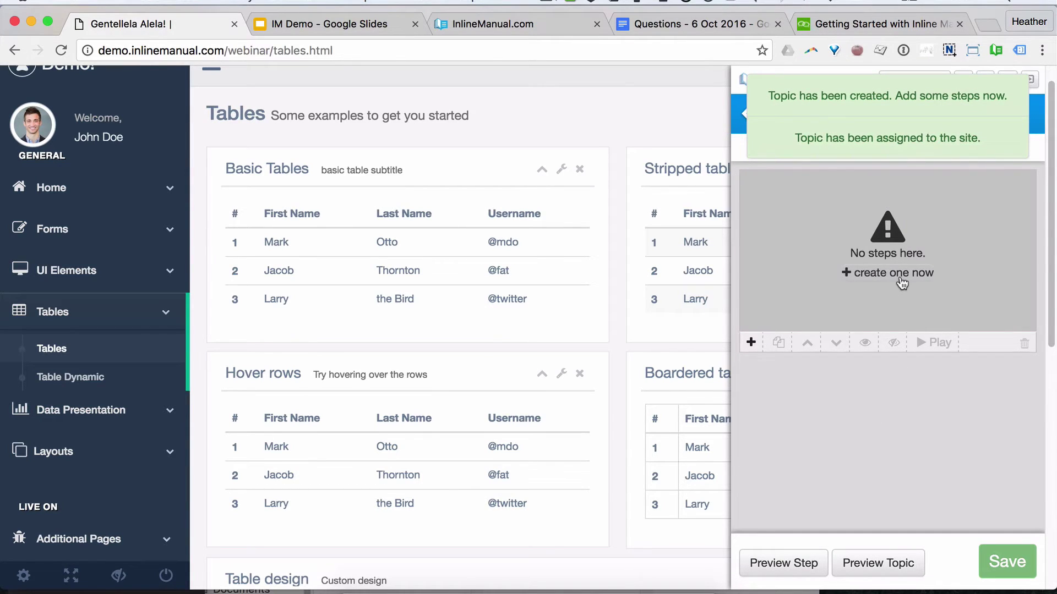
Step: Create Step #1 in the New Feature Tour and scroll down to its empty step editor
{"action": "left_click", "coordinate": [902, 278]}
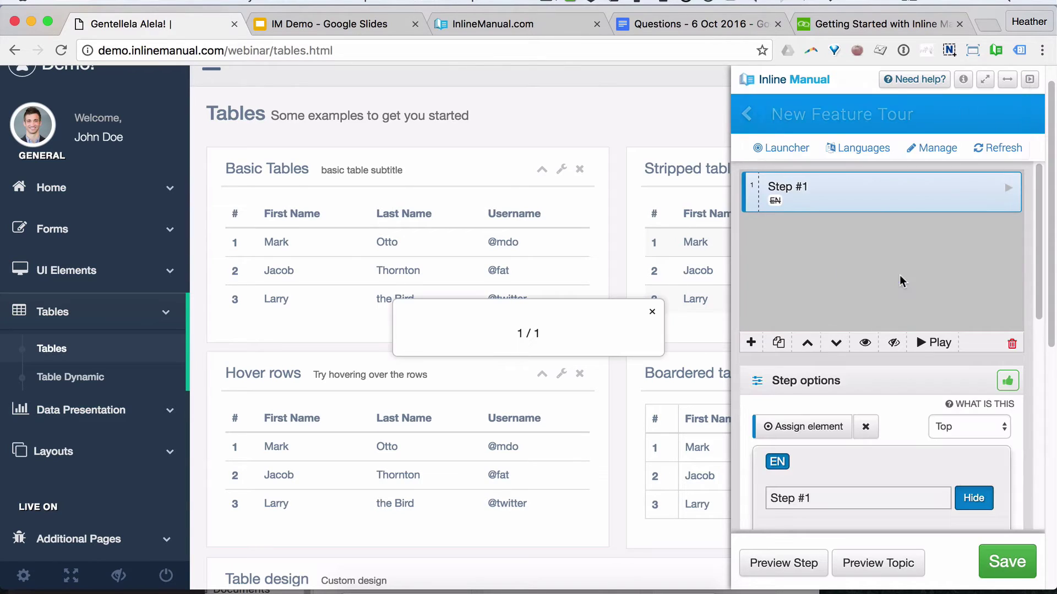
{"action": "scroll", "coordinate": [892, 410], "scroll_direction": "down", "scroll_amount": 5}
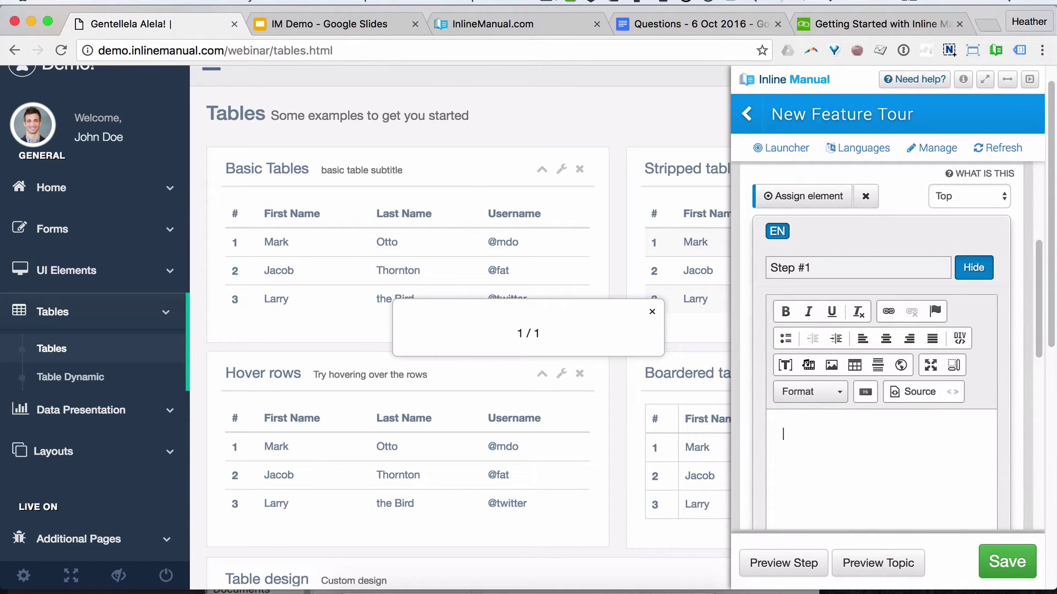
{"action": "scroll", "coordinate": [1007, 354], "scroll_direction": "down", "scroll_amount": 6}
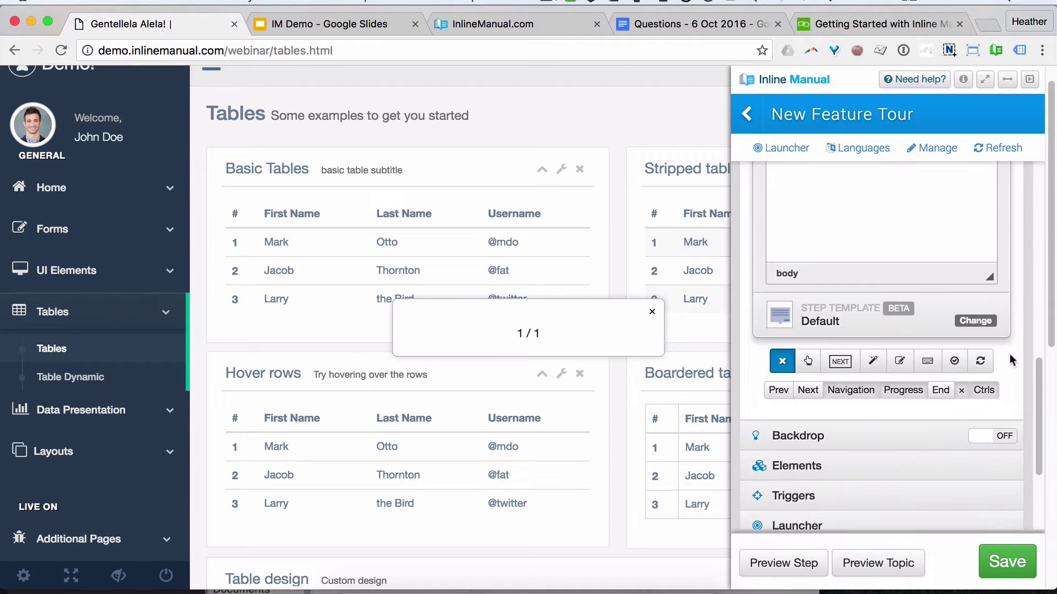
Step: Apply the 'Top Image and text' template to Step #1 and view its HTML source
{"action": "left_click", "coordinate": [816, 290]}
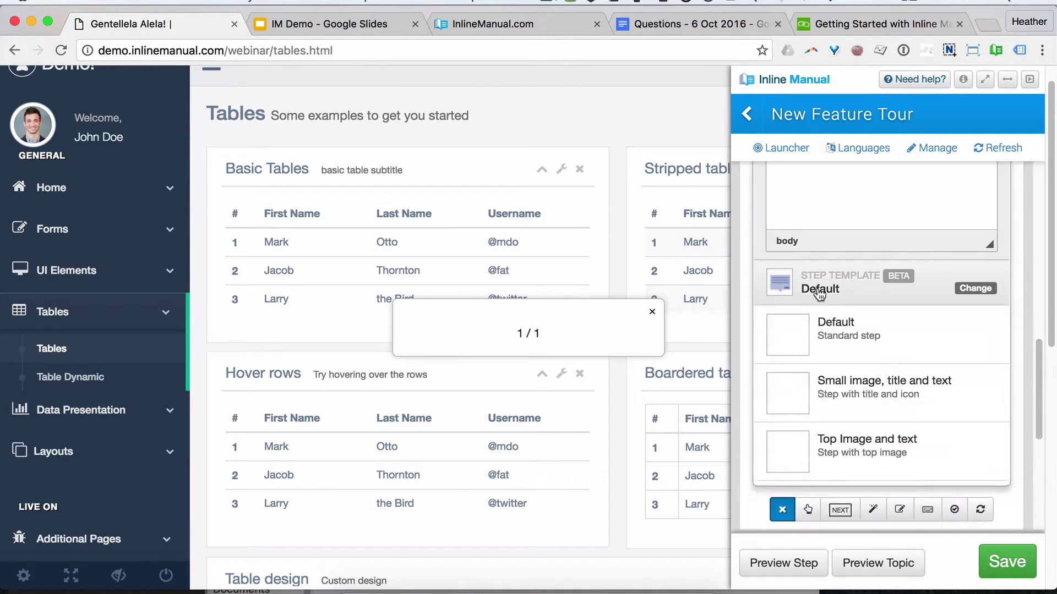
{"action": "left_click", "coordinate": [917, 452]}
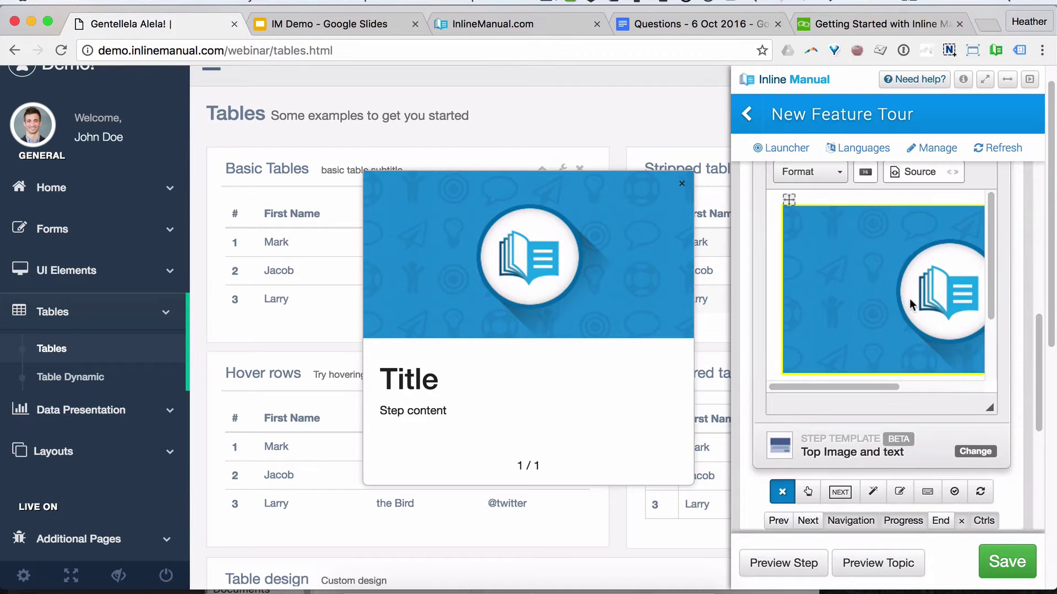
{"action": "scroll", "coordinate": [968, 312], "scroll_direction": "down", "scroll_amount": 3}
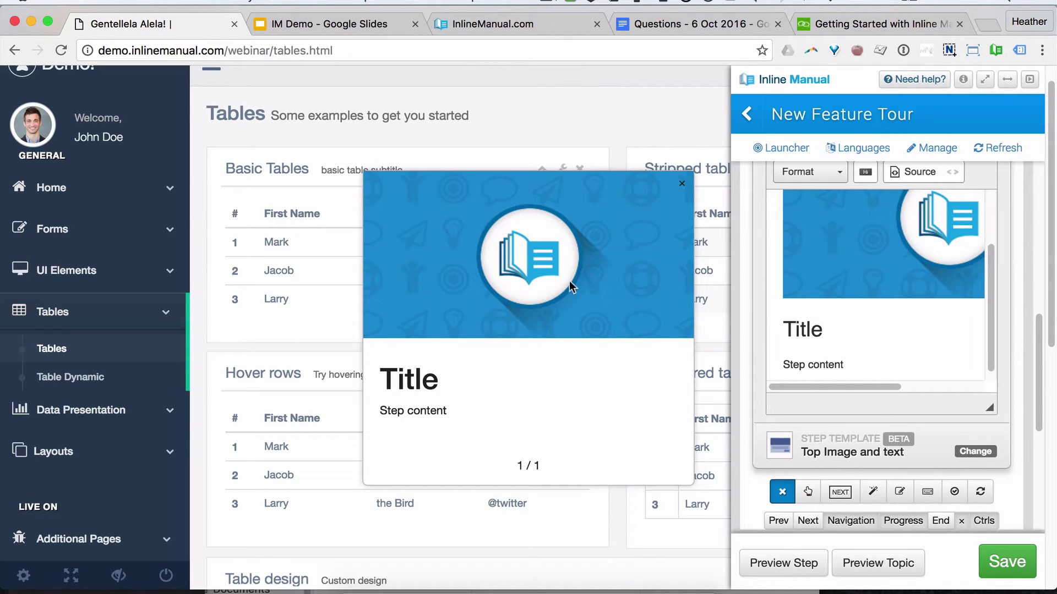
{"action": "scroll", "coordinate": [889, 385], "scroll_direction": "up", "scroll_amount": 3}
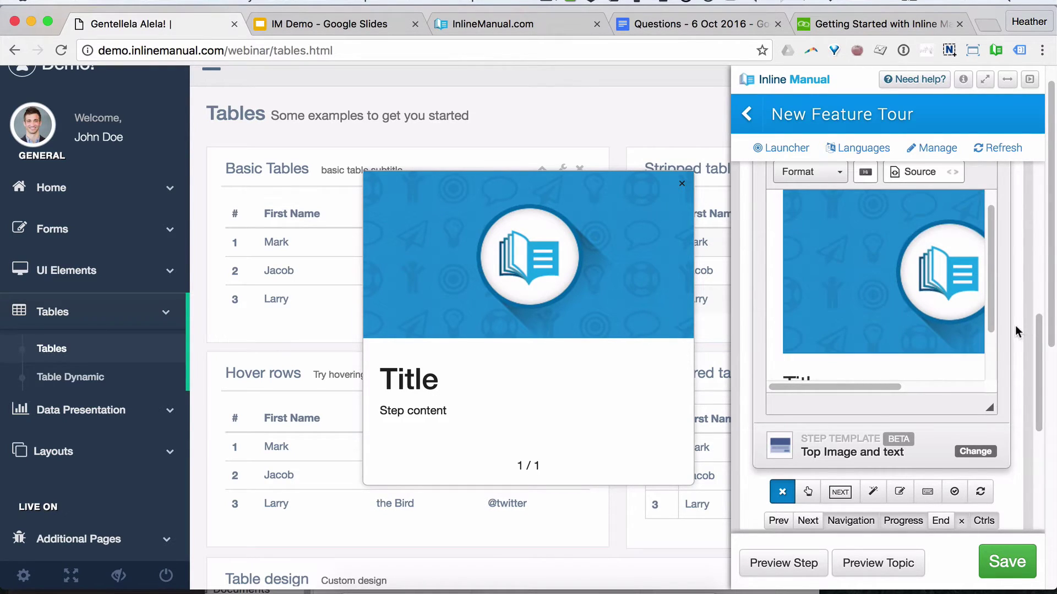
{"action": "scroll", "coordinate": [1015, 325], "scroll_direction": "up", "scroll_amount": 1}
{"action": "left_click", "coordinate": [924, 192]}
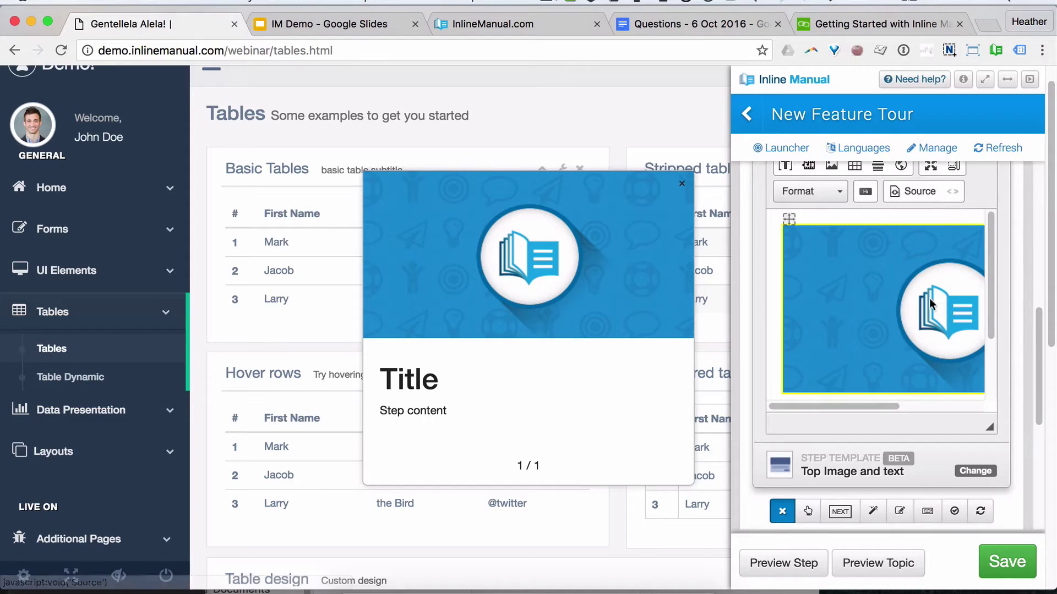
{"action": "scroll", "coordinate": [958, 308], "scroll_direction": "down", "scroll_amount": 3}
Step: Replace Step #1's placeholder title with 'Welcome!' and its body with 'Let's get started!'
{"action": "double_click", "coordinate": [804, 345]}
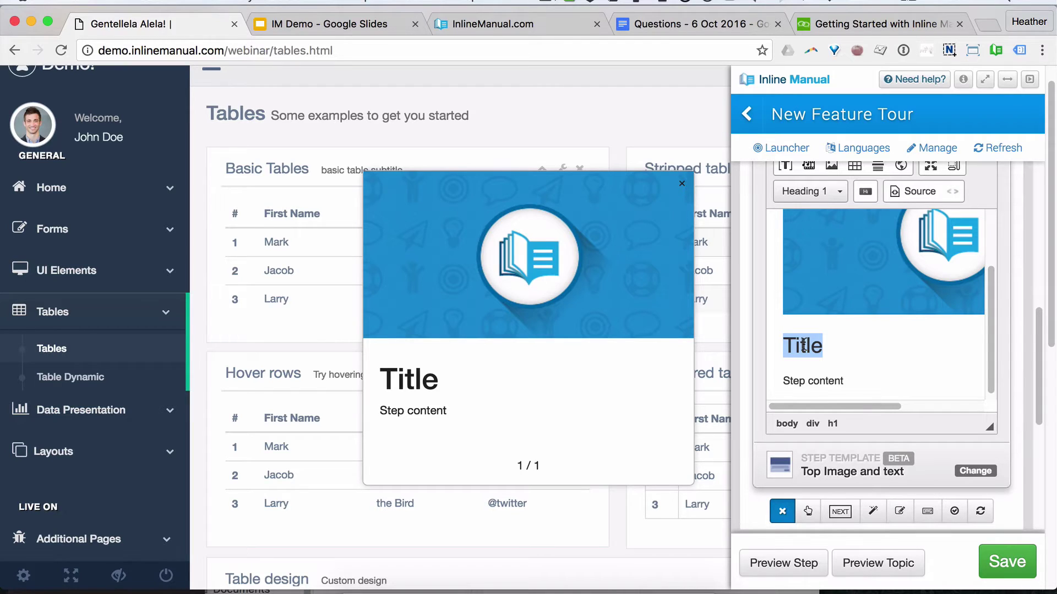
{"action": "type", "text": "Welcome!"}
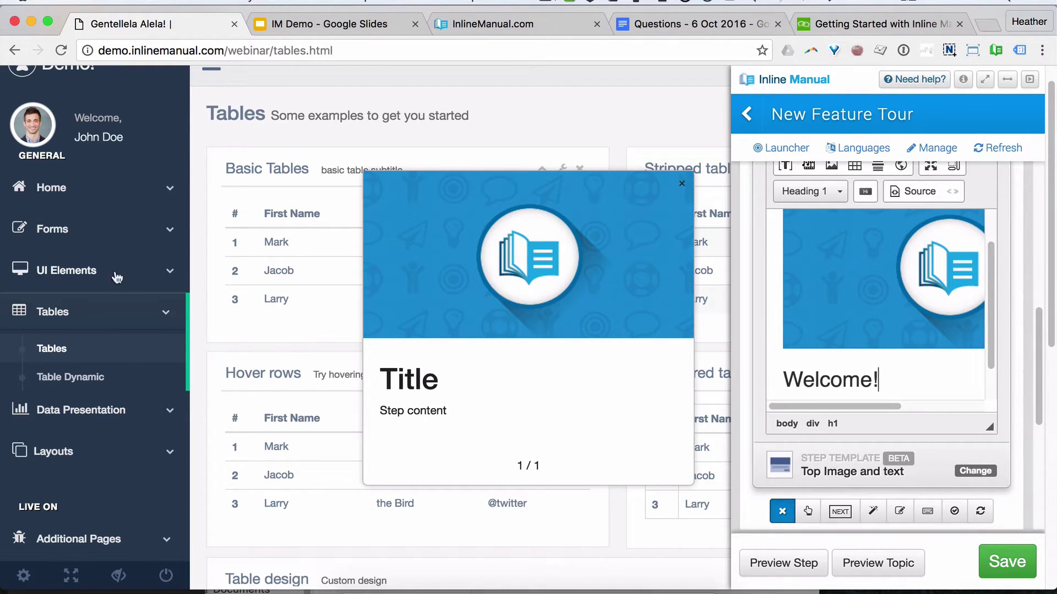
{"action": "scroll", "coordinate": [880, 286], "scroll_direction": "down", "scroll_amount": 2}
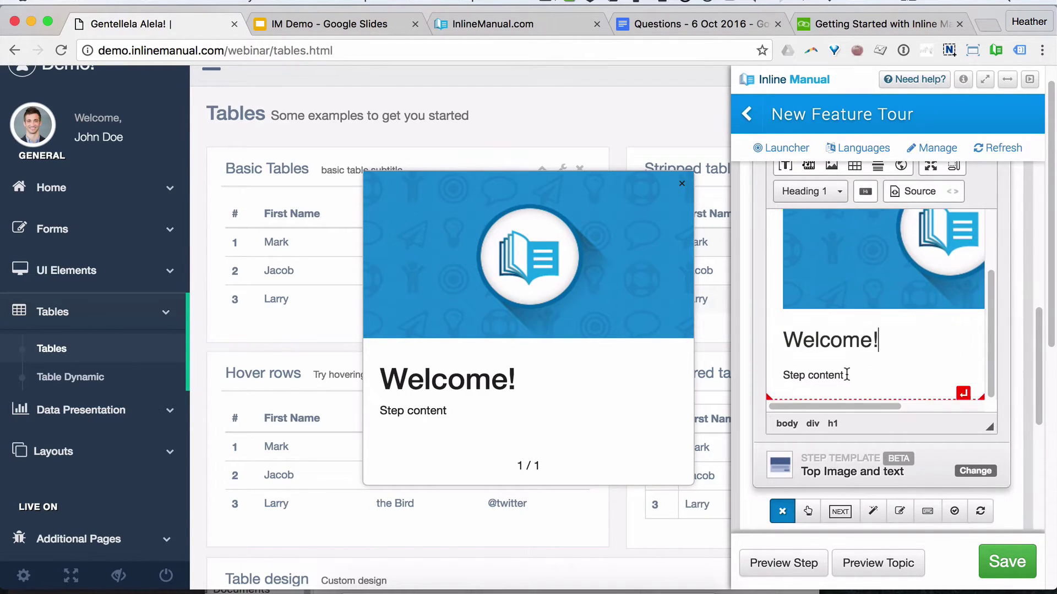
{"action": "left_click_drag", "start_coordinate": [849, 375], "coordinate": [743, 379]}
{"action": "type", "text": "Let's get started!"}
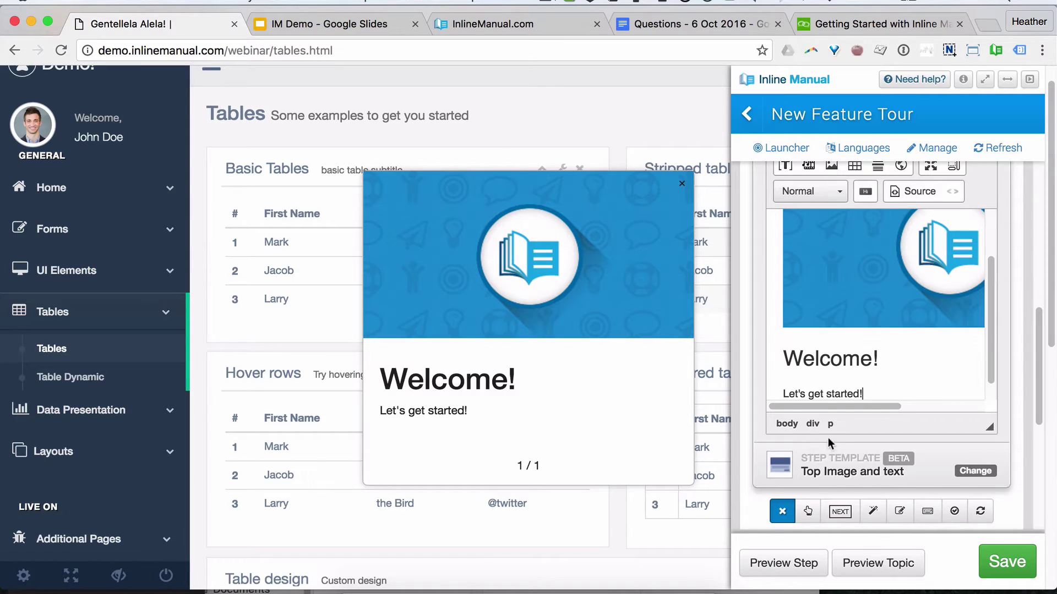
{"action": "scroll", "coordinate": [841, 430], "scroll_direction": "down", "scroll_amount": 5}
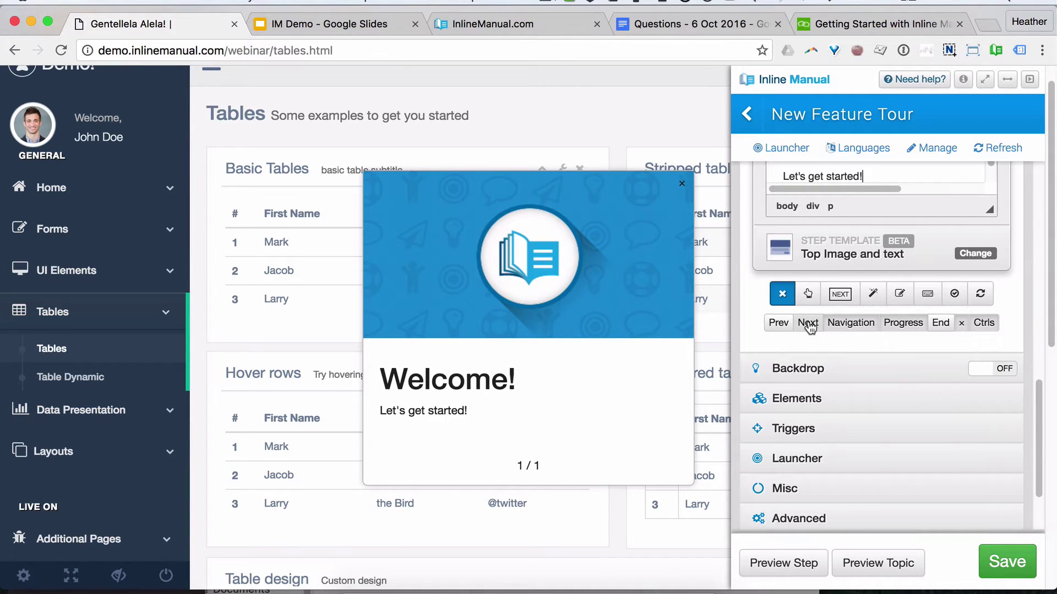
Step: Add a Next button to Step #1
{"action": "left_click", "coordinate": [840, 295]}
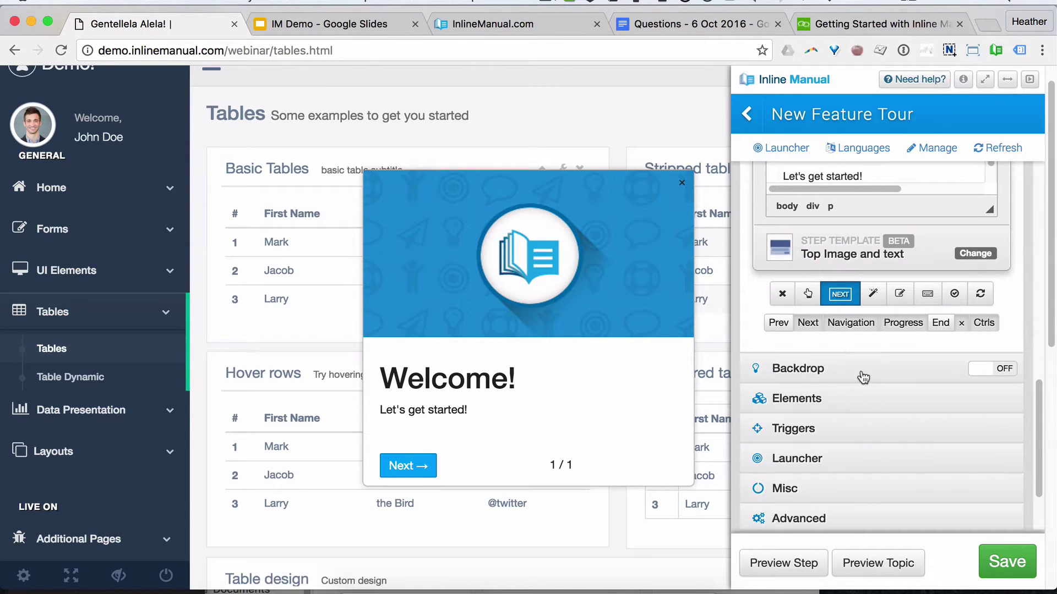
{"action": "scroll", "coordinate": [915, 405], "scroll_direction": "up", "scroll_amount": 5}
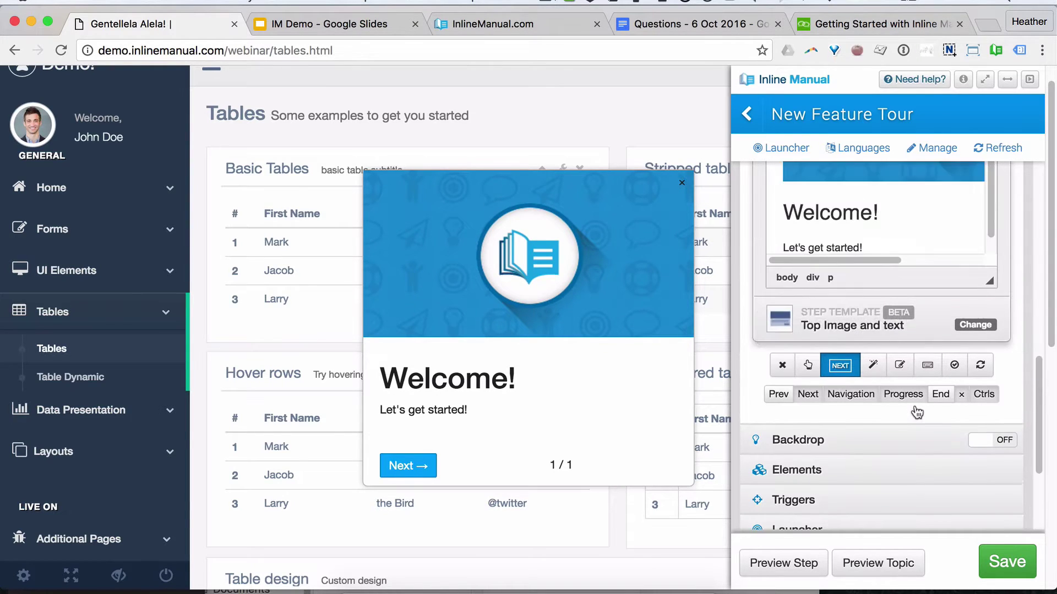
{"action": "scroll", "coordinate": [923, 408], "scroll_direction": "up", "scroll_amount": 10}
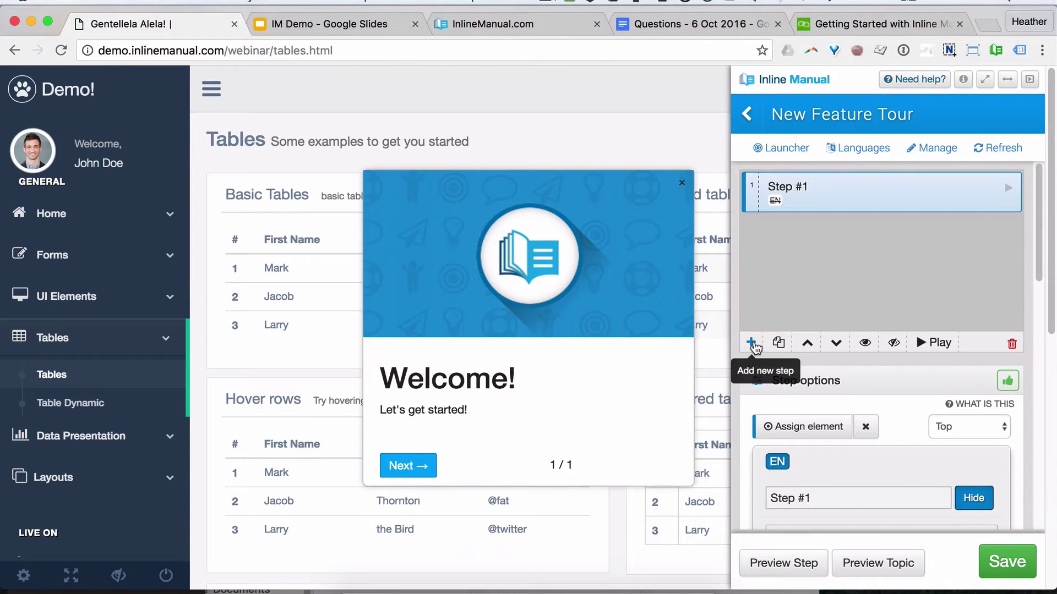
Step: Add Step #2 reading 'Click the forms item in the menu.' with 'forms' in bold
{"action": "left_click", "coordinate": [751, 344]}
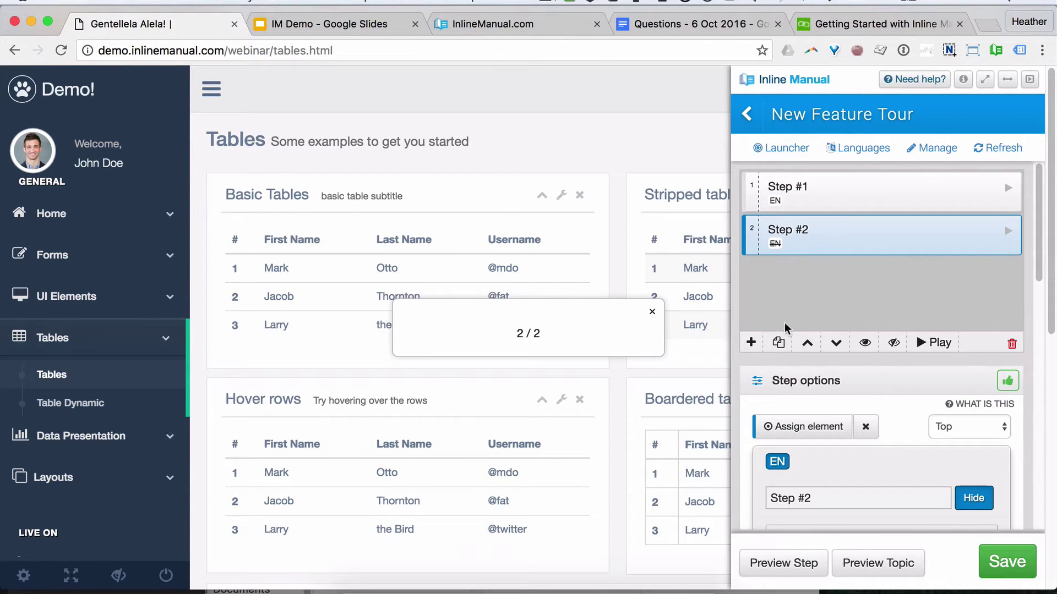
{"action": "scroll", "coordinate": [880, 385], "scroll_direction": "down", "scroll_amount": 7}
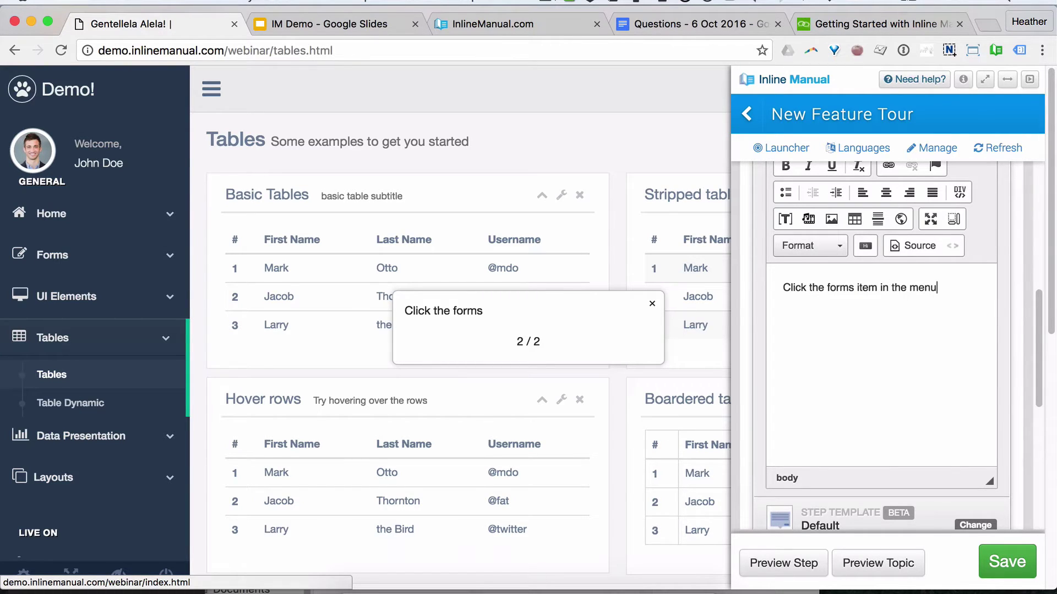
{"action": "type", "text": "."}
{"action": "triple_click", "coordinate": [835, 284]}
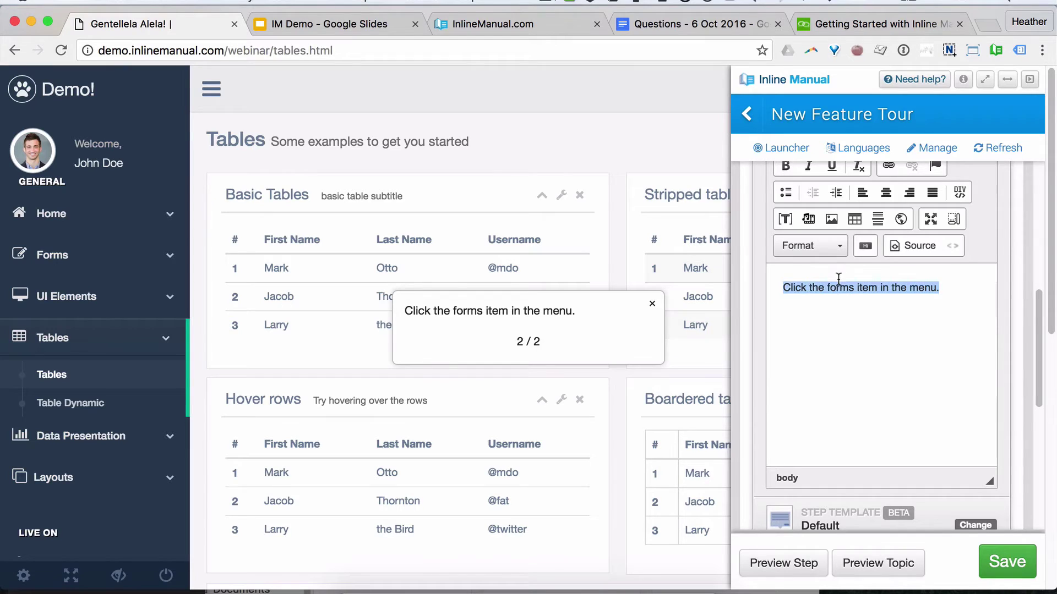
{"action": "double_click", "coordinate": [836, 285]}
{"action": "key", "text": "super+b"}
{"action": "left_click", "coordinate": [950, 287]}
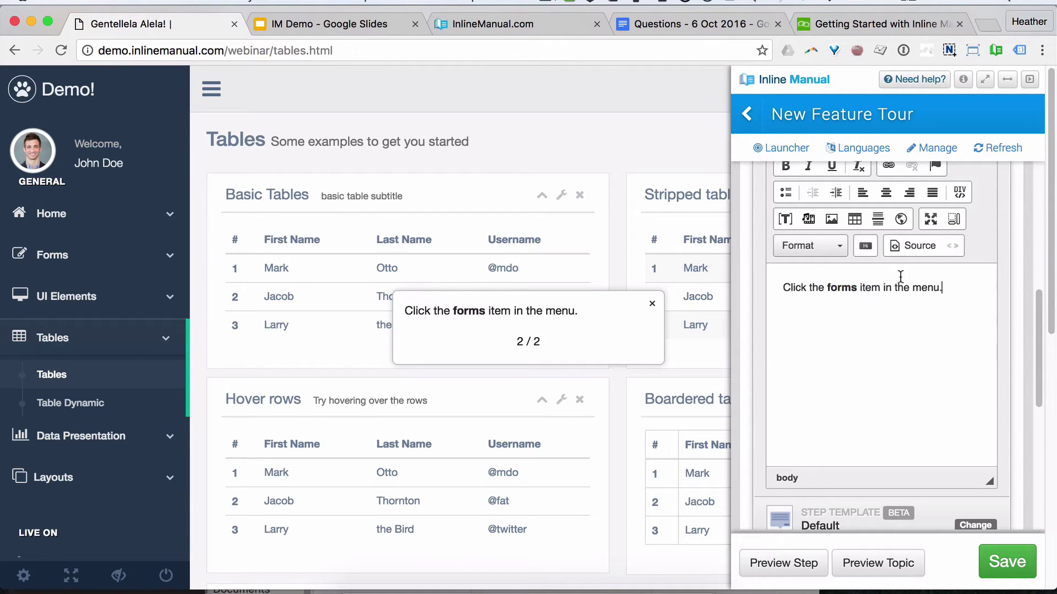
Step: Attach Step #2 to the Forms menu item, then add Step #3
{"action": "scroll", "coordinate": [811, 237], "scroll_direction": "up", "scroll_amount": 3}
{"action": "scroll", "coordinate": [810, 237], "scroll_direction": "up", "scroll_amount": 3}
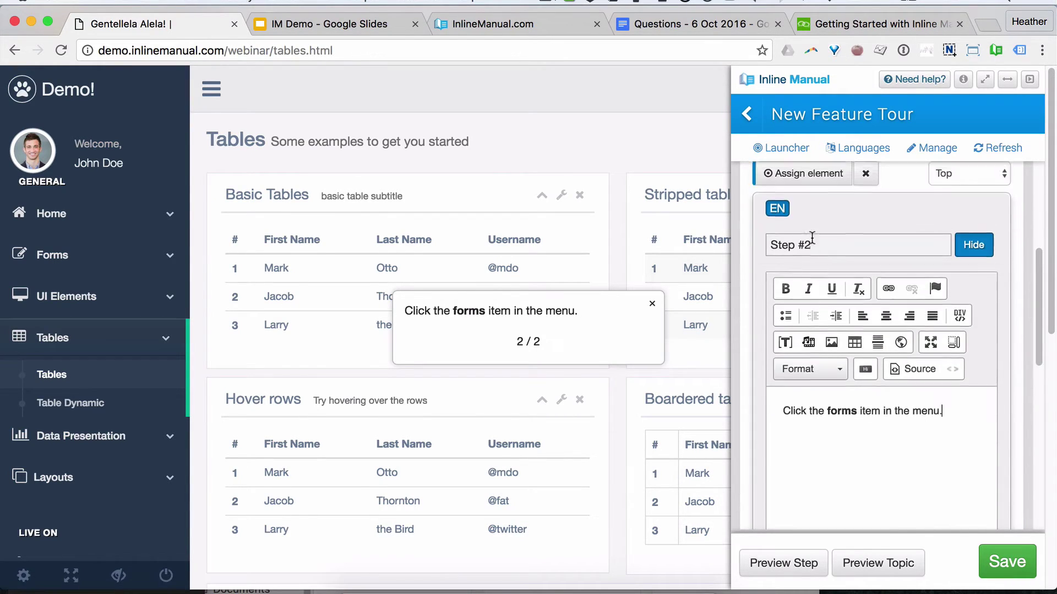
{"action": "left_click", "coordinate": [804, 200]}
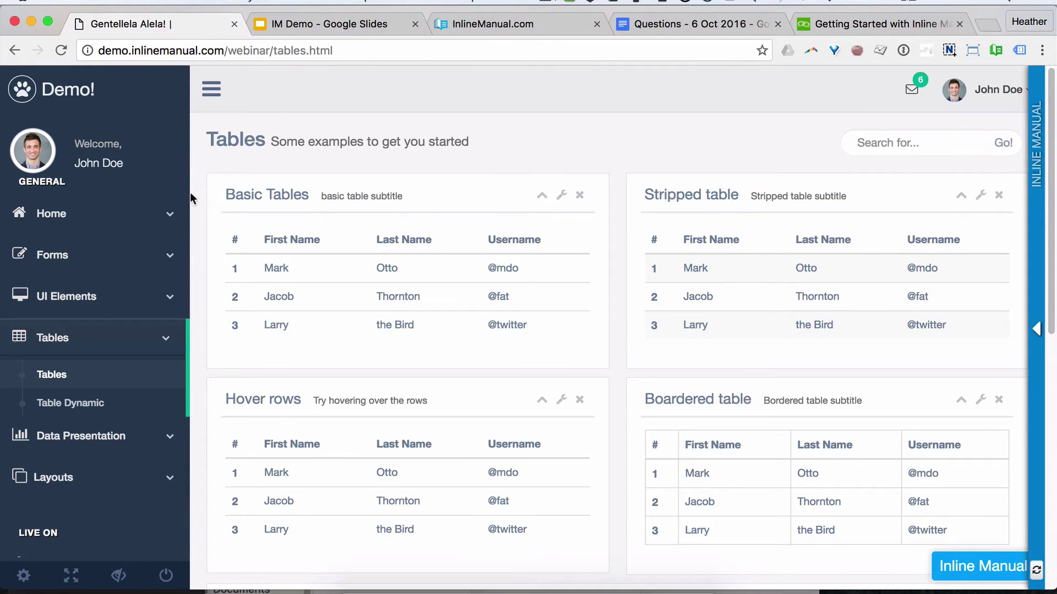
{"action": "left_click", "coordinate": [91, 258]}
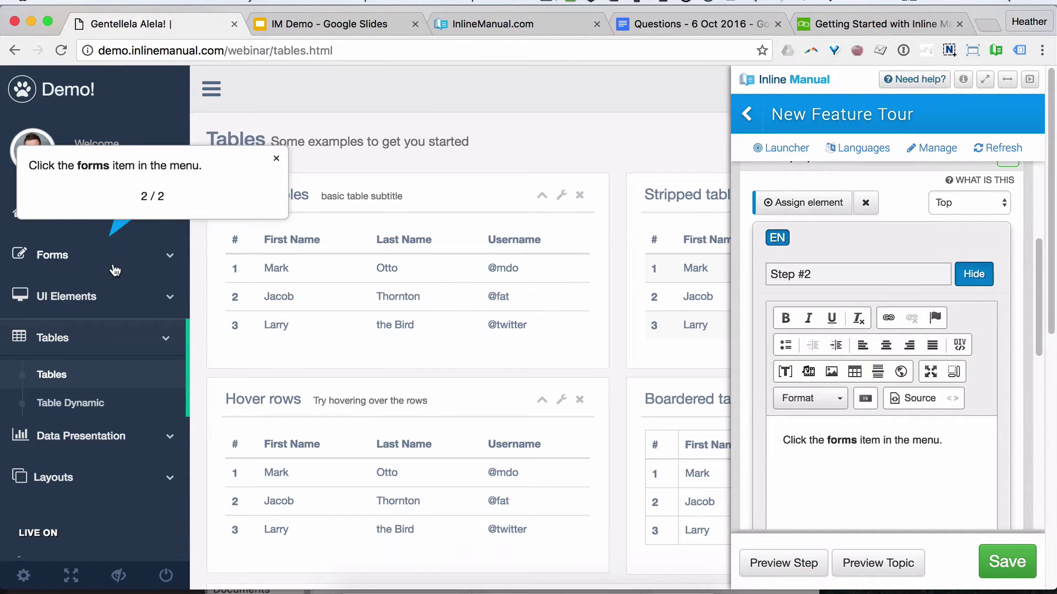
{"action": "scroll", "coordinate": [874, 367], "scroll_direction": "up", "scroll_amount": 1}
{"action": "scroll", "coordinate": [874, 367], "scroll_direction": "up", "scroll_amount": 3}
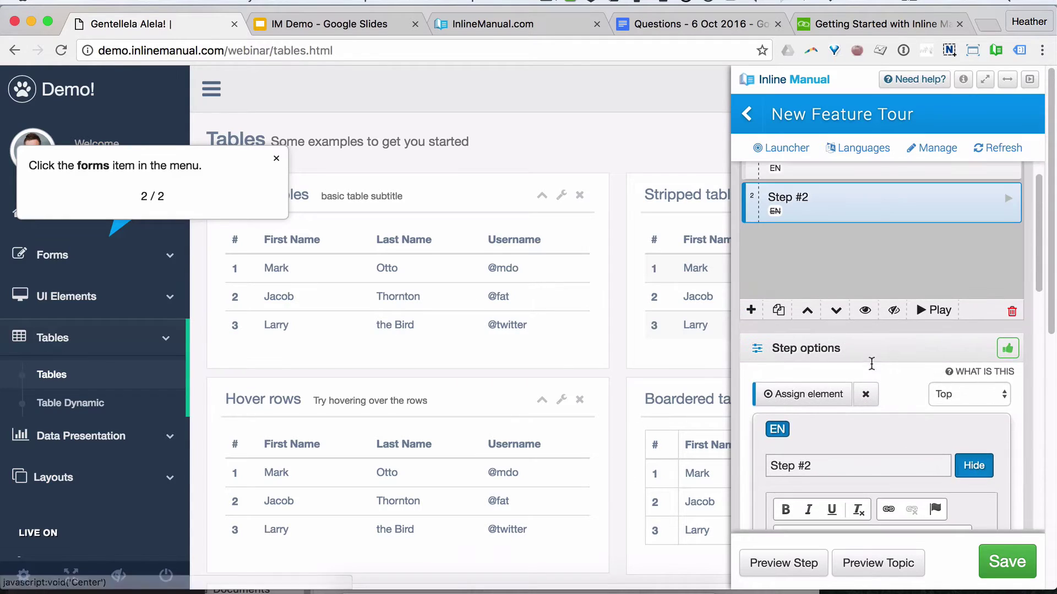
{"action": "left_click", "coordinate": [751, 312]}
{"action": "left_click", "coordinate": [53, 255]}
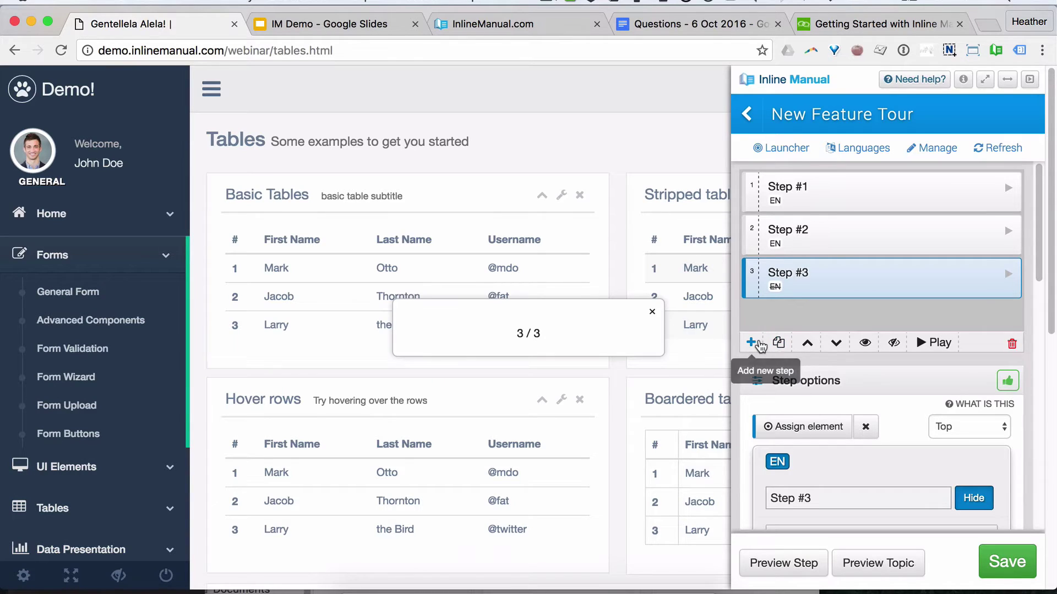
Step: Attach Step #3 to the General Form link with the text 'Now click here.'
{"action": "left_click", "coordinate": [803, 426]}
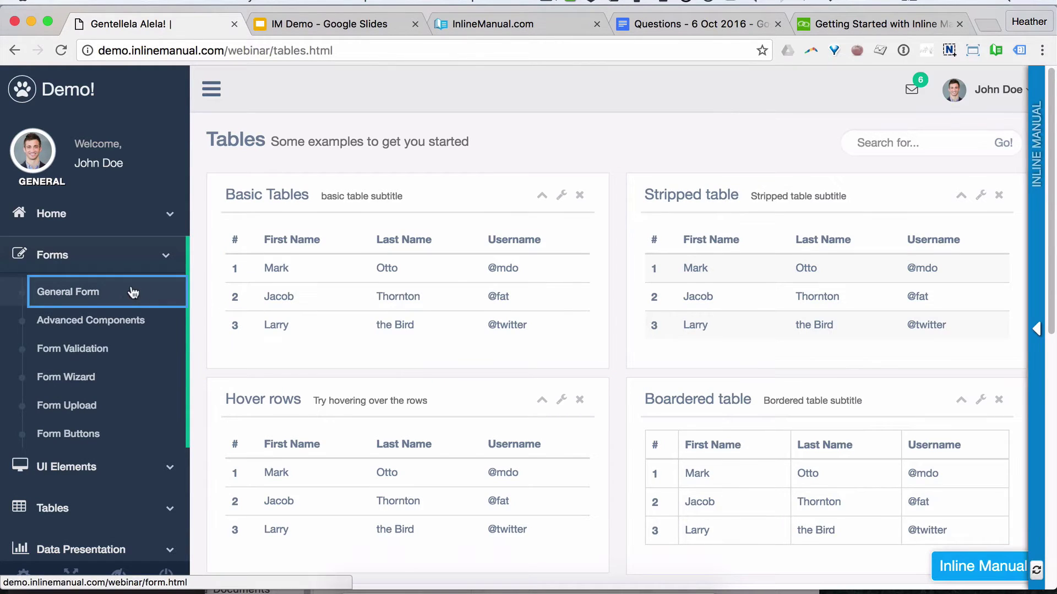
{"action": "left_click", "coordinate": [131, 291]}
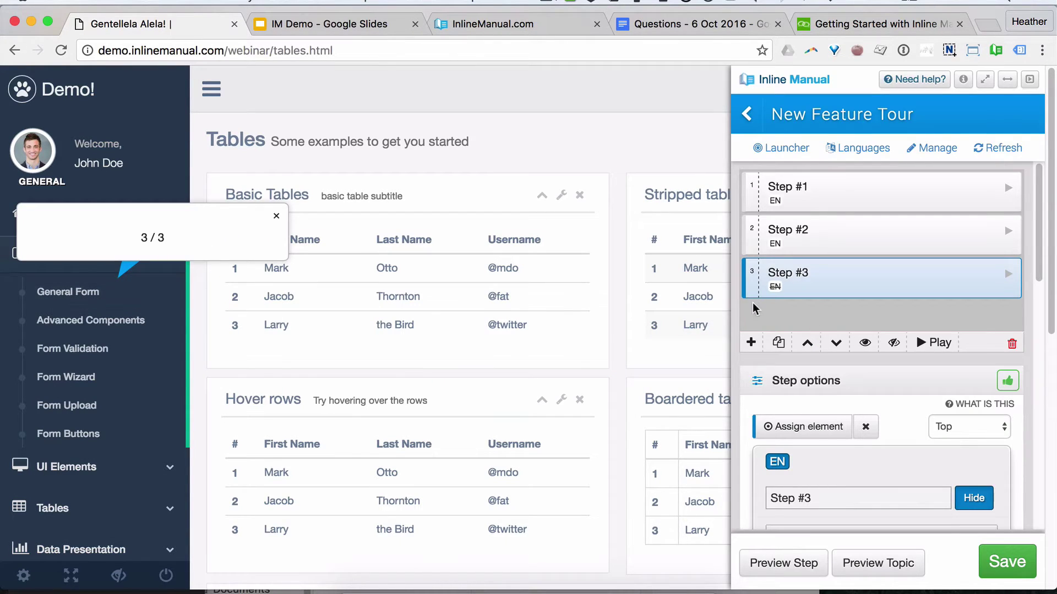
{"action": "scroll", "coordinate": [873, 442], "scroll_direction": "down", "scroll_amount": 3}
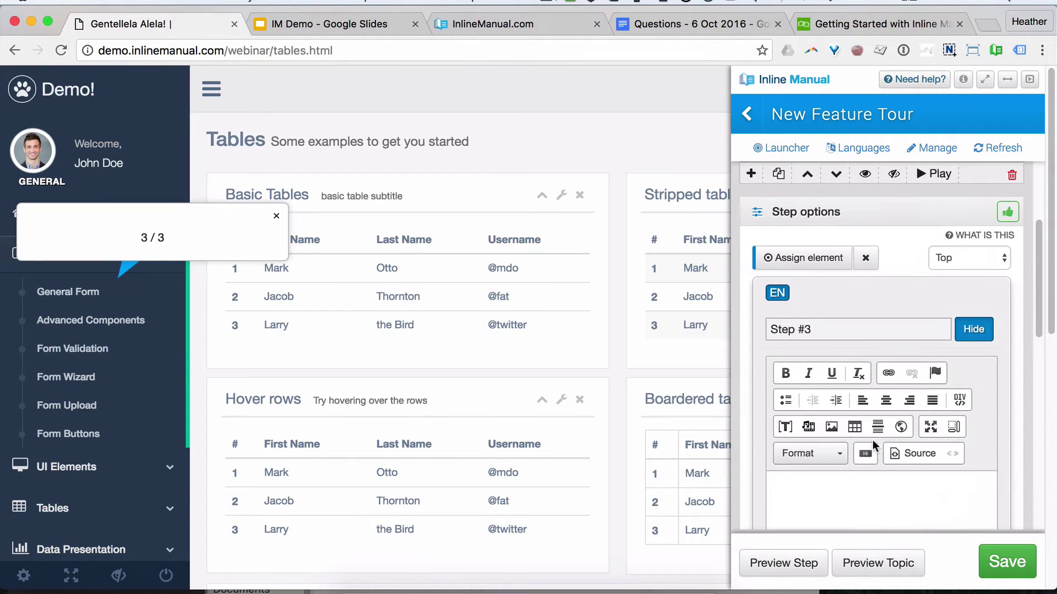
{"action": "scroll", "coordinate": [873, 440], "scroll_direction": "down", "scroll_amount": 1}
{"action": "left_click", "coordinate": [836, 453]}
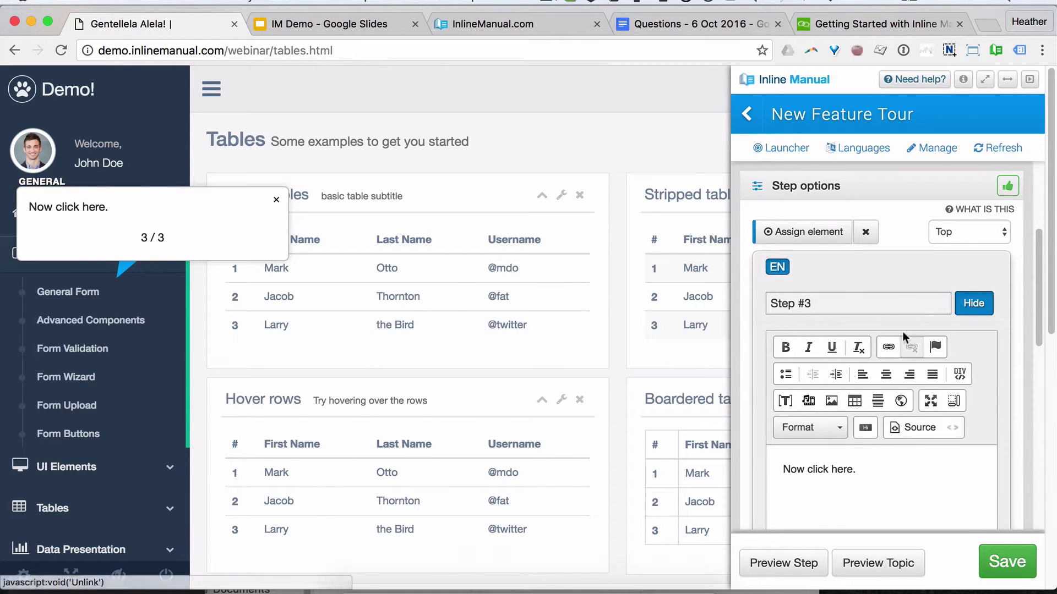
{"action": "left_click", "coordinate": [809, 232]}
{"action": "left_click", "coordinate": [139, 294]}
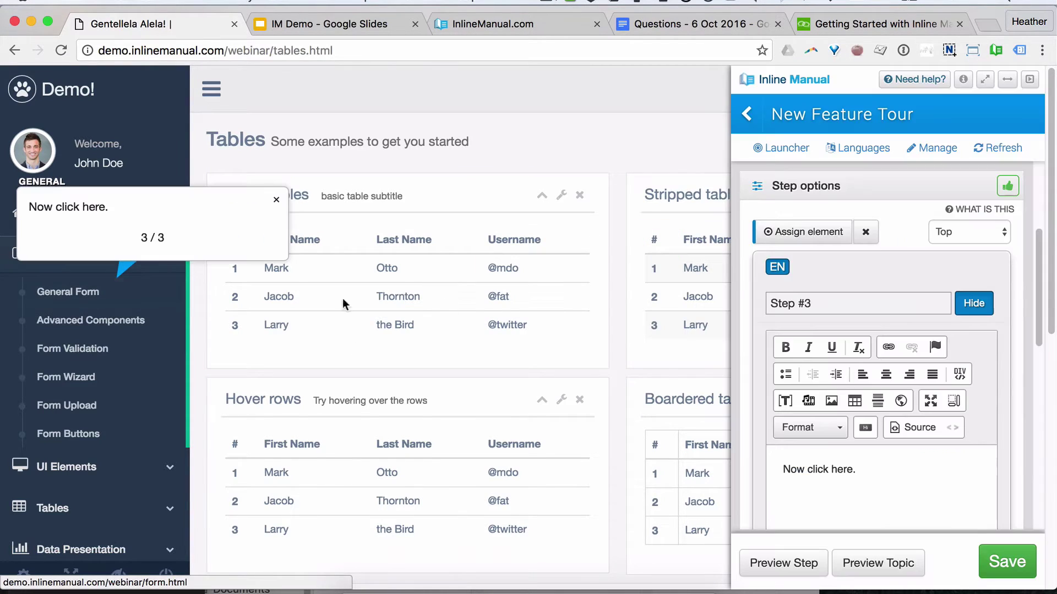
{"action": "scroll", "coordinate": [991, 385], "scroll_direction": "down", "scroll_amount": 3}
{"action": "scroll", "coordinate": [991, 419], "scroll_direction": "down", "scroll_amount": 3}
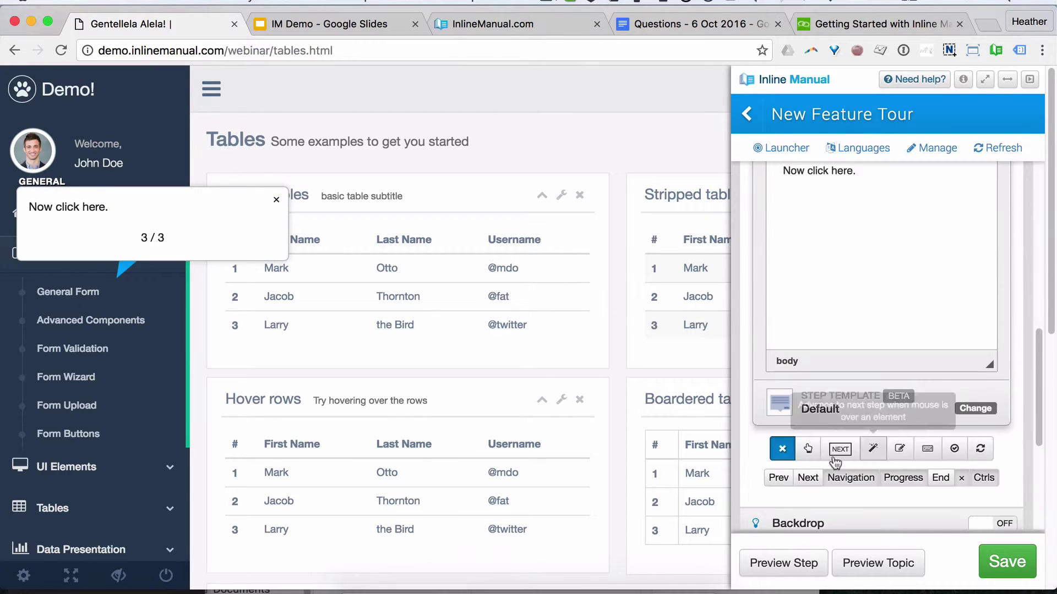
{"action": "scroll", "coordinate": [976, 416], "scroll_direction": "up", "scroll_amount": 4}
{"action": "scroll", "coordinate": [977, 415], "scroll_direction": "up", "scroll_amount": 5}
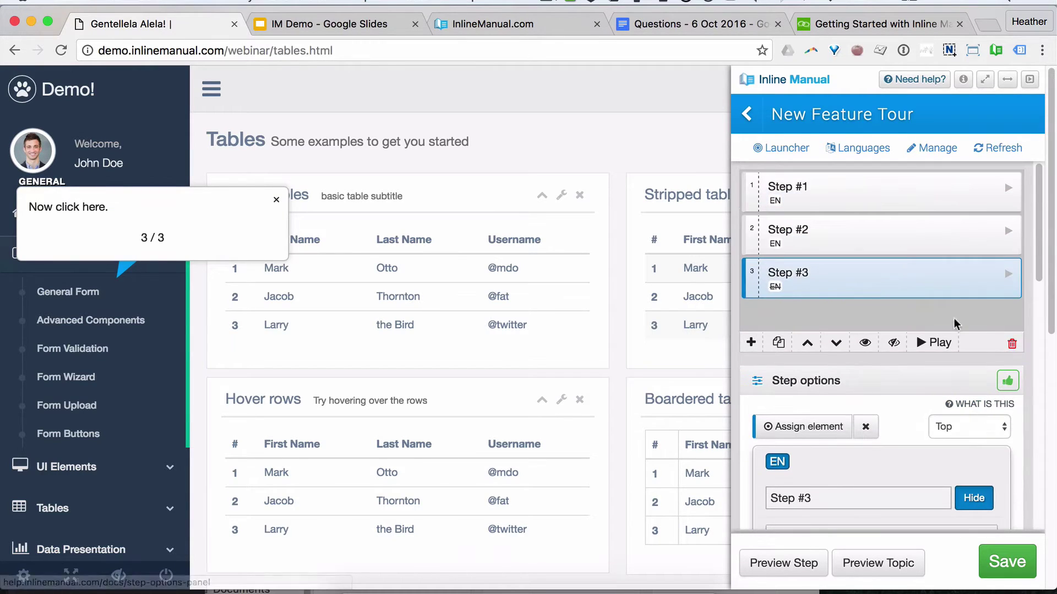
Step: Review Step #2, return to Step #3, and open the demo's General Form page
{"action": "left_click", "coordinate": [936, 228]}
{"action": "scroll", "coordinate": [1039, 454], "scroll_direction": "down", "scroll_amount": 3}
{"action": "scroll", "coordinate": [1034, 448], "scroll_direction": "down", "scroll_amount": 5}
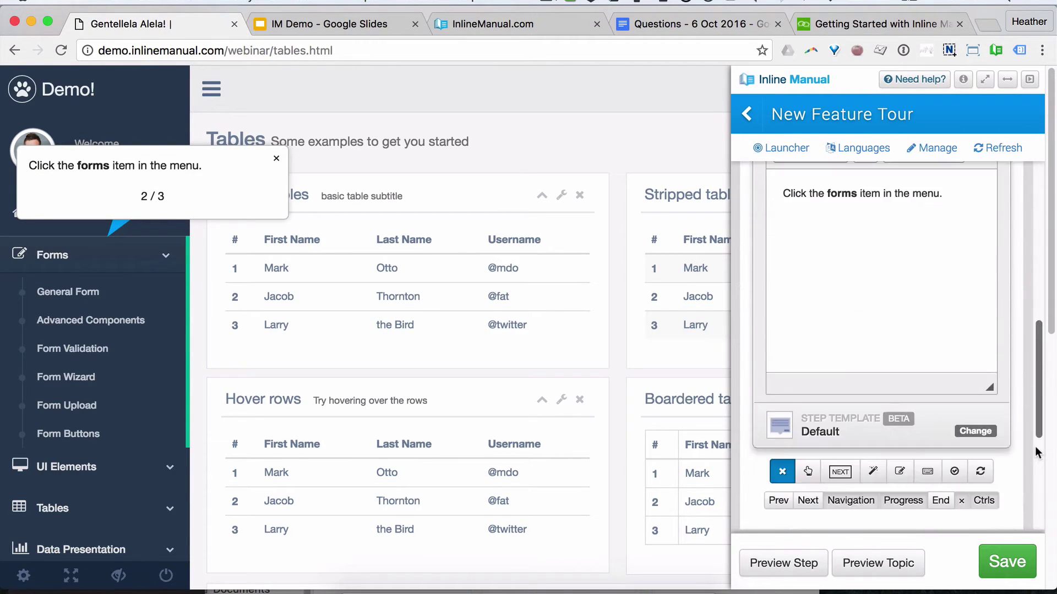
{"action": "scroll", "coordinate": [803, 330], "scroll_direction": "up", "scroll_amount": 5}
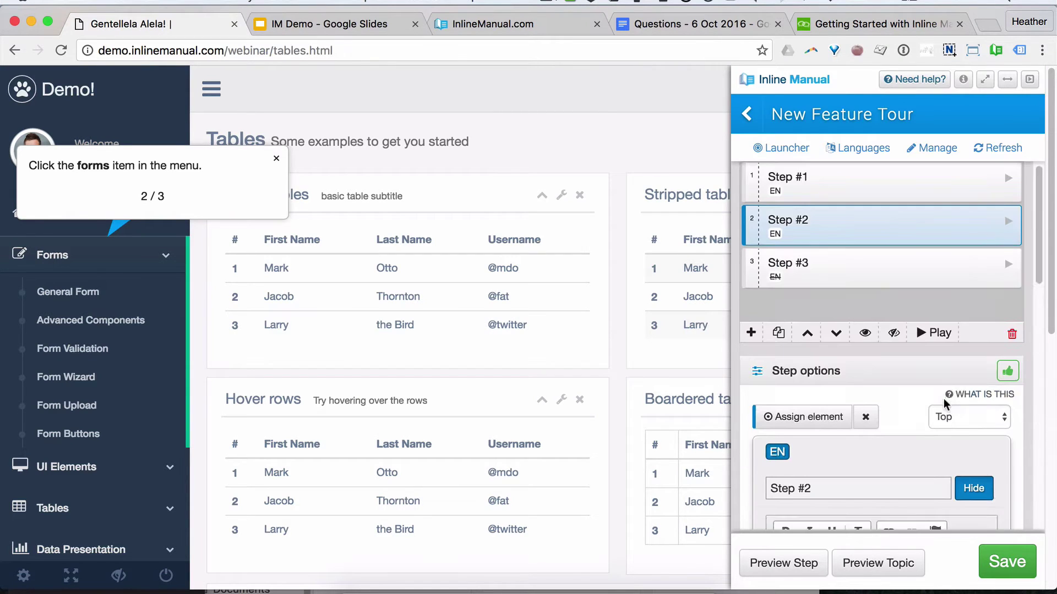
{"action": "left_click", "coordinate": [806, 284]}
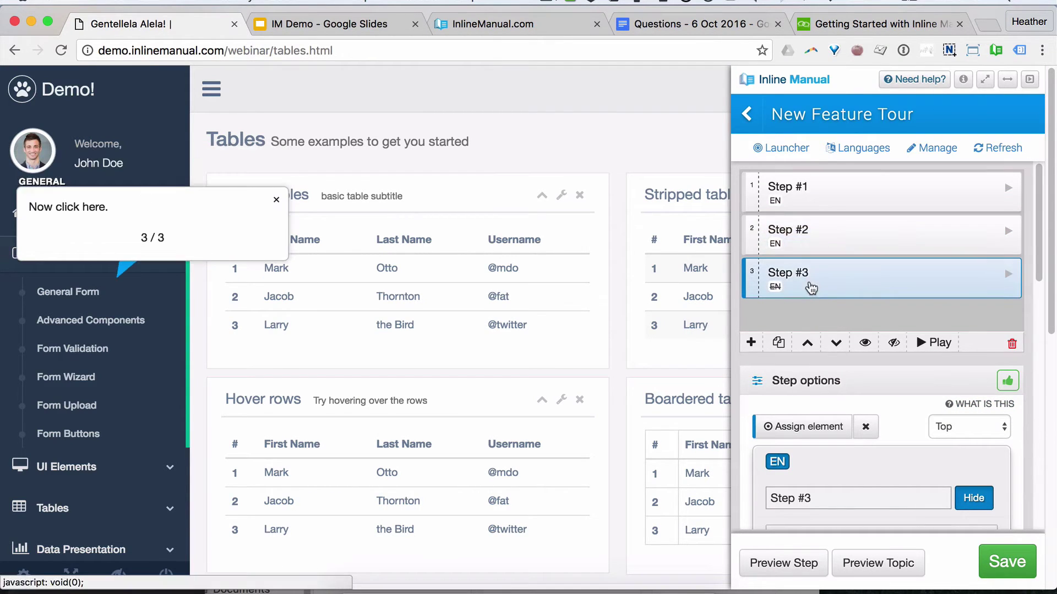
{"action": "left_click", "coordinate": [85, 304]}
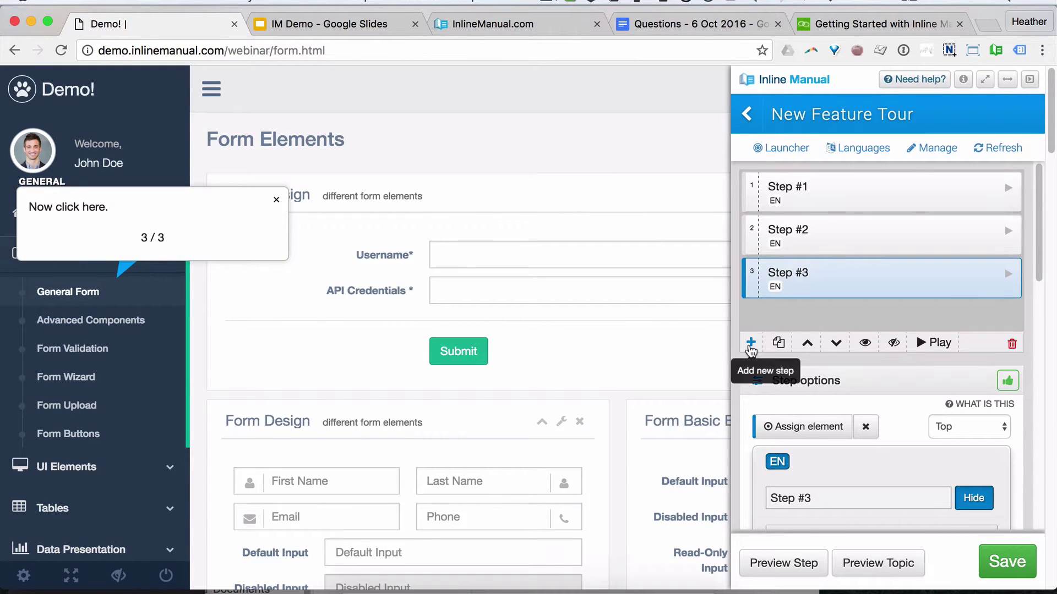
Step: Add Step #4 on the Username field reading 'Type in your username.'
{"action": "left_click", "coordinate": [751, 344]}
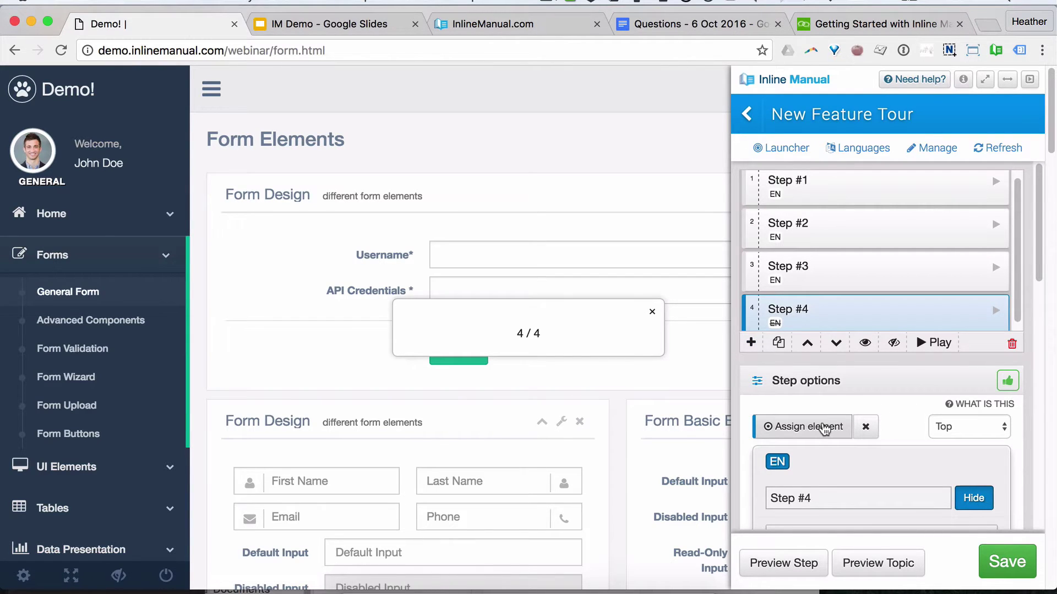
{"action": "left_click", "coordinate": [824, 430]}
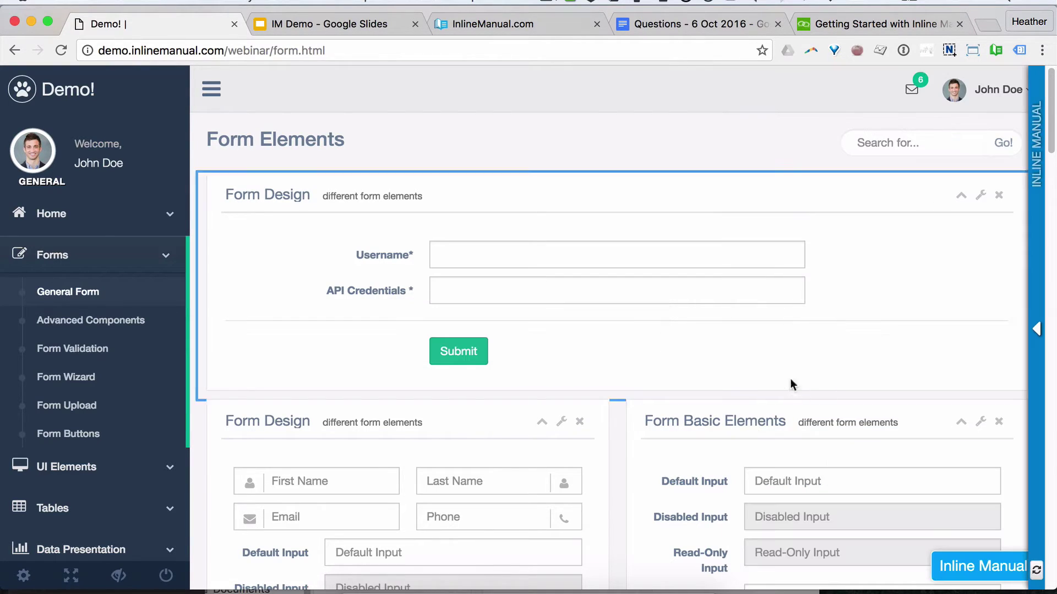
{"action": "left_click", "coordinate": [436, 253]}
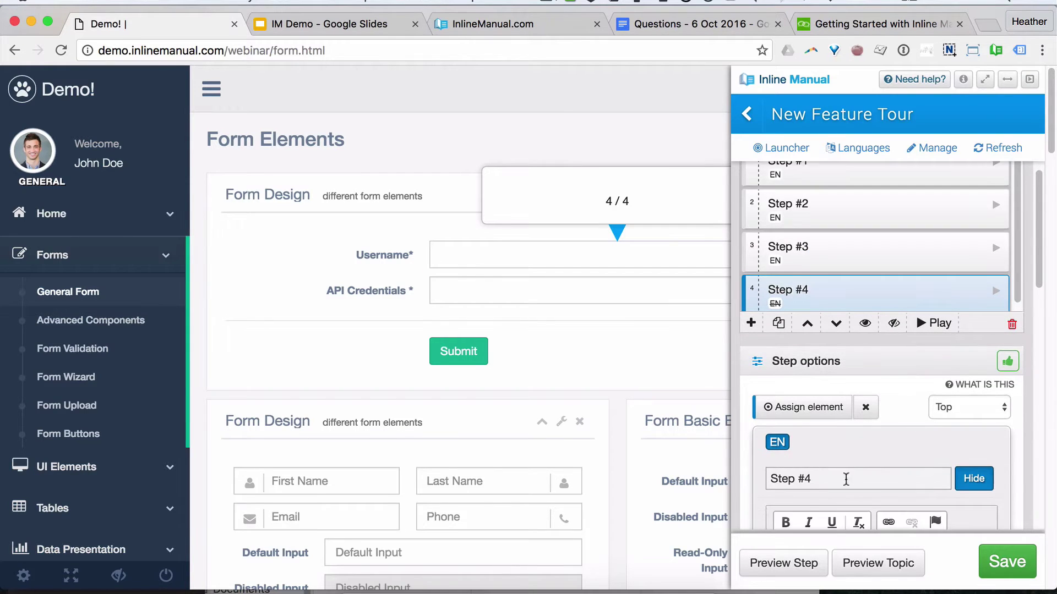
{"action": "scroll", "coordinate": [846, 479], "scroll_direction": "down", "scroll_amount": 3}
{"action": "left_click", "coordinate": [805, 518]}
{"action": "type", "text": "Type in your username."}
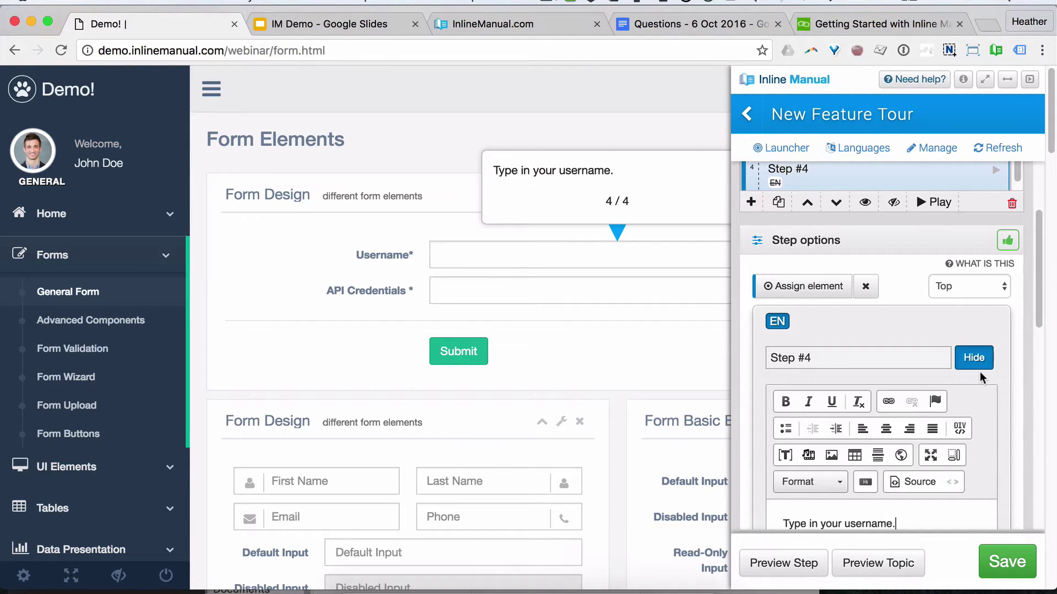
Step: Make Step #4 advance on click, set its path to webinar/form.html, and add Step #5
{"action": "scroll", "coordinate": [989, 380], "scroll_direction": "down", "scroll_amount": 6}
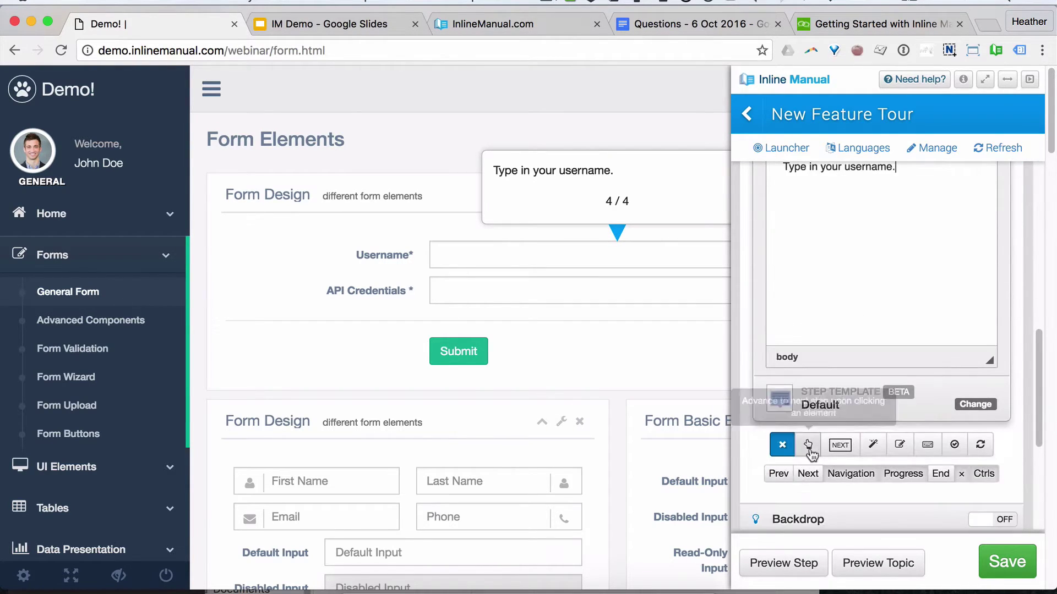
{"action": "left_click", "coordinate": [808, 444]}
{"action": "scroll", "coordinate": [999, 477], "scroll_direction": "down", "scroll_amount": 5}
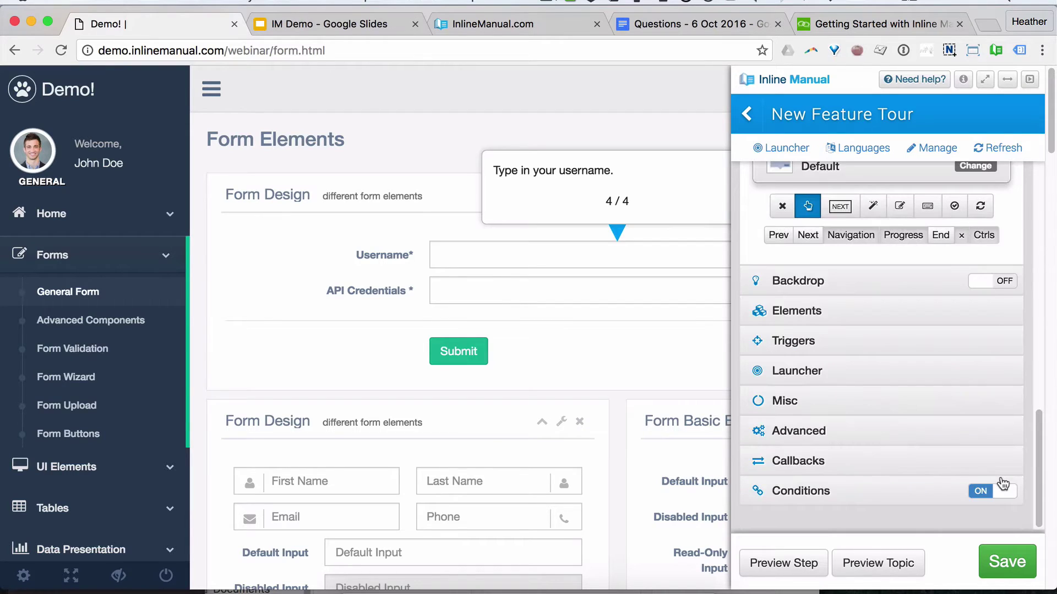
{"action": "left_click", "coordinate": [814, 410]}
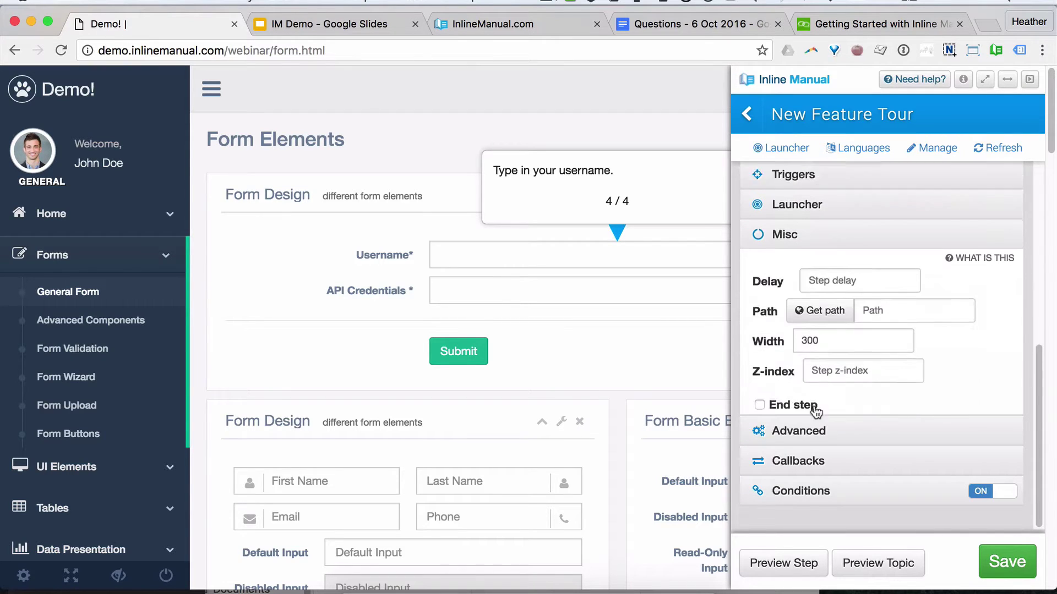
{"action": "left_click", "coordinate": [826, 292]}
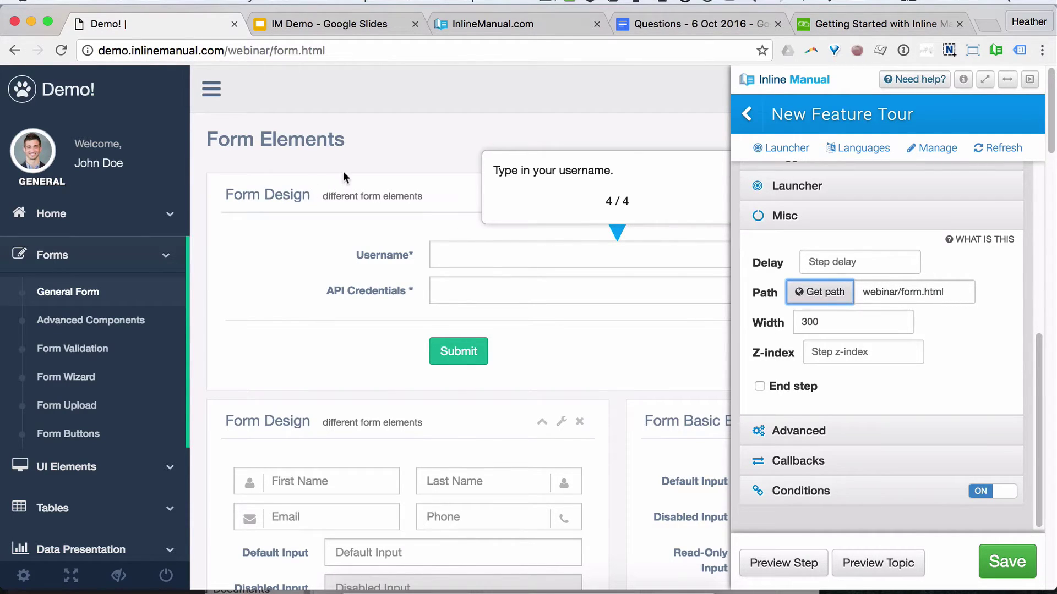
{"action": "scroll", "coordinate": [893, 355], "scroll_direction": "up", "scroll_amount": 6}
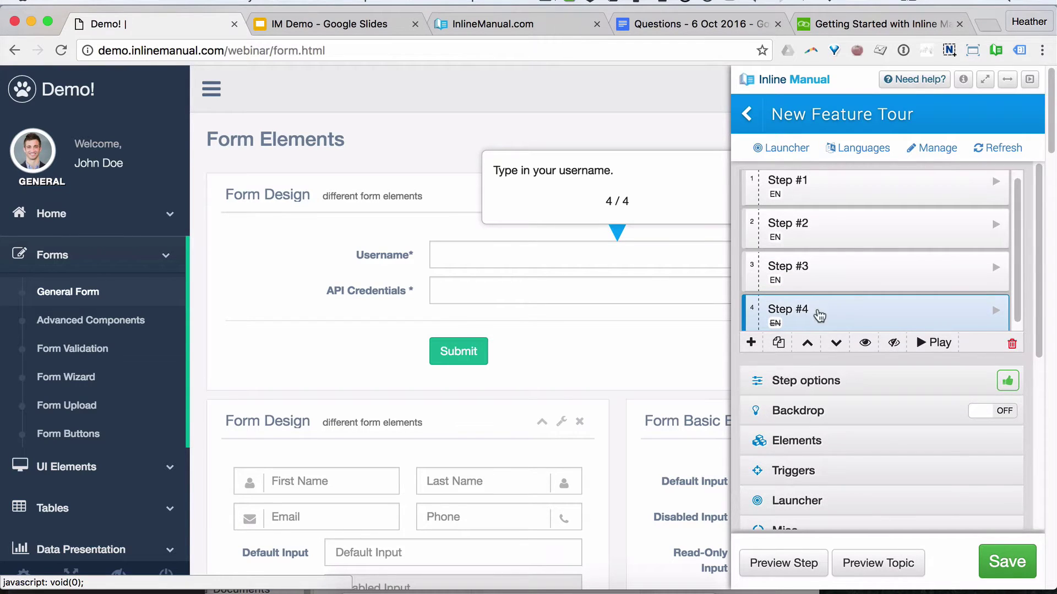
{"action": "scroll", "coordinate": [842, 314], "scroll_direction": "down", "scroll_amount": 5}
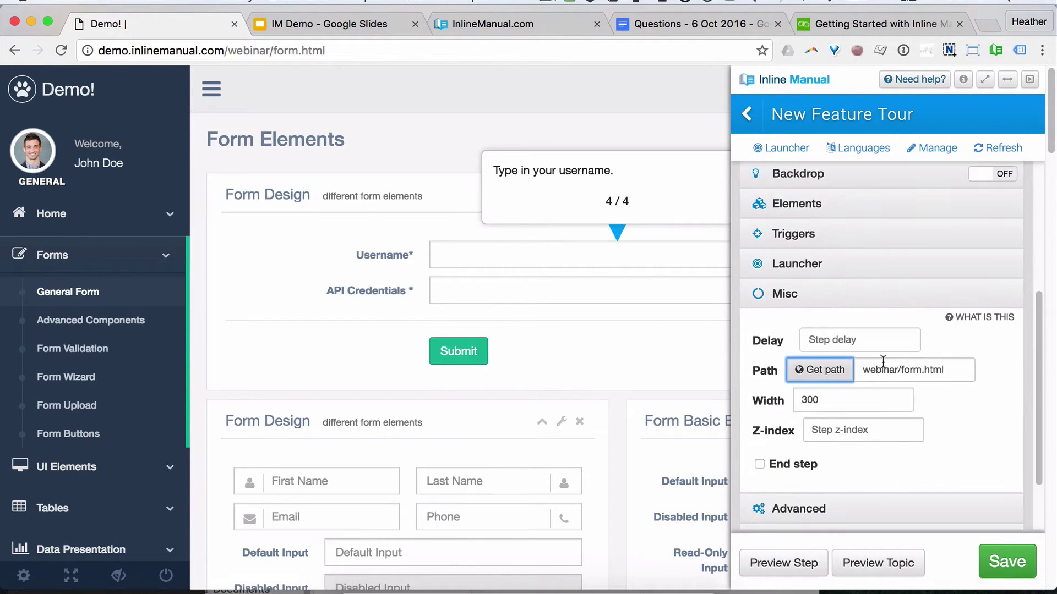
{"action": "left_click", "coordinate": [950, 371]}
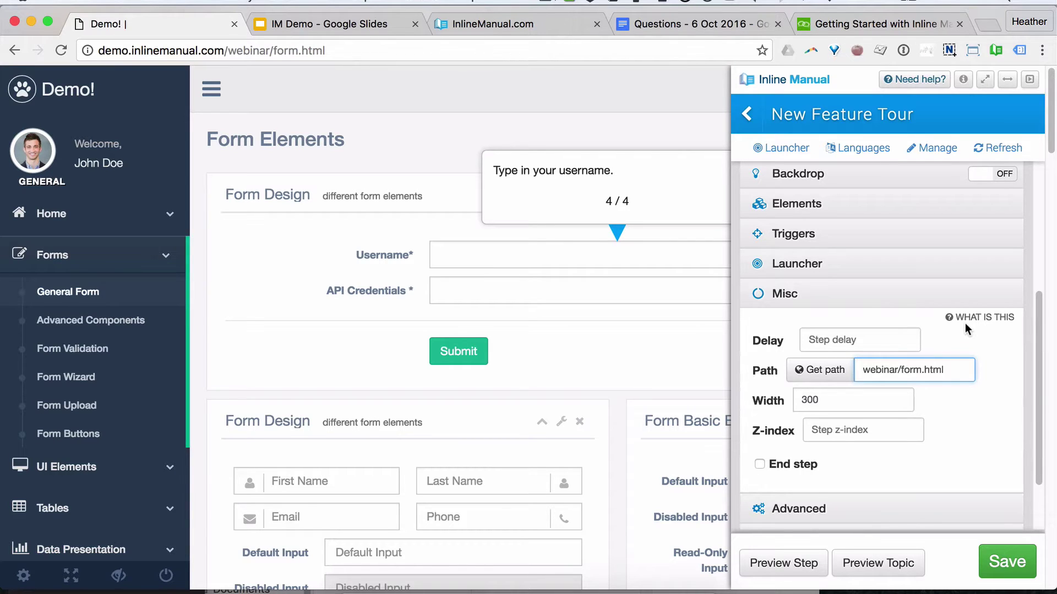
{"action": "scroll", "coordinate": [965, 322], "scroll_direction": "up", "scroll_amount": 5}
{"action": "scroll", "coordinate": [798, 215], "scroll_direction": "down", "scroll_amount": 1}
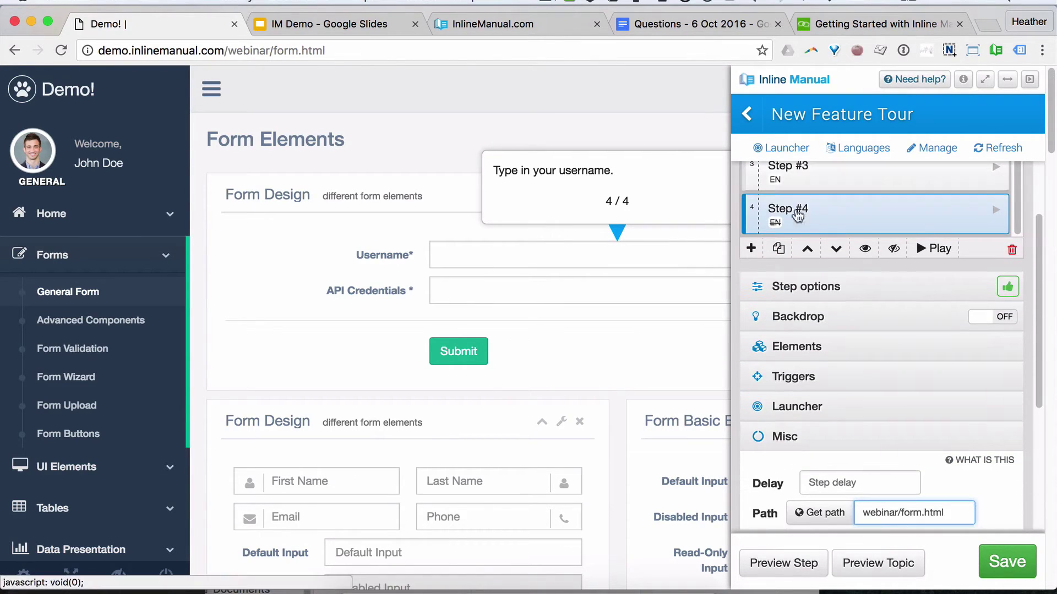
{"action": "left_click", "coordinate": [750, 248]}
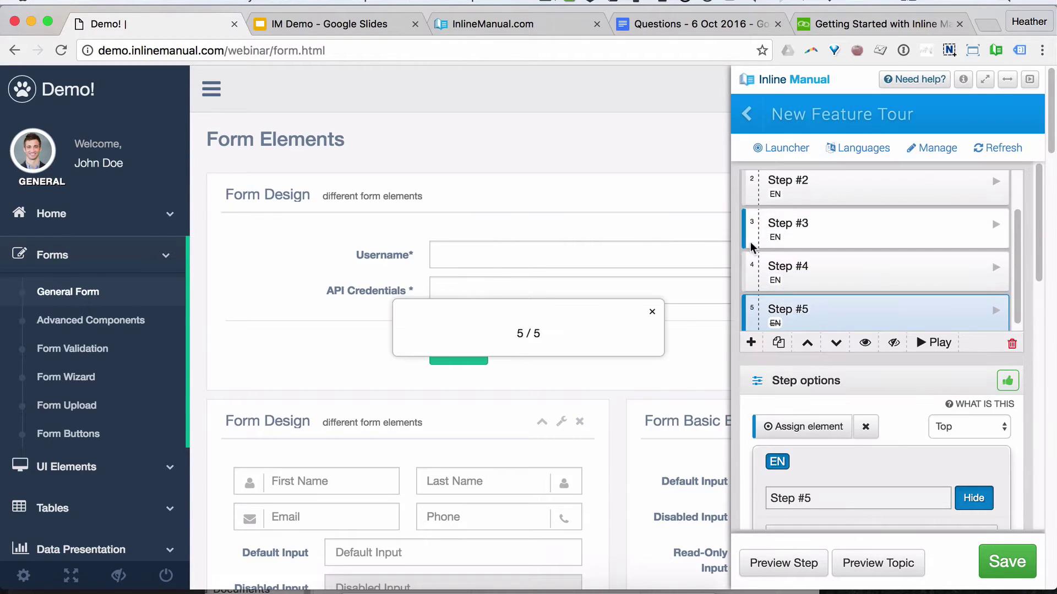
Step: Attach Step #5 to the API Credentials field and type its message
{"action": "left_click", "coordinate": [814, 432]}
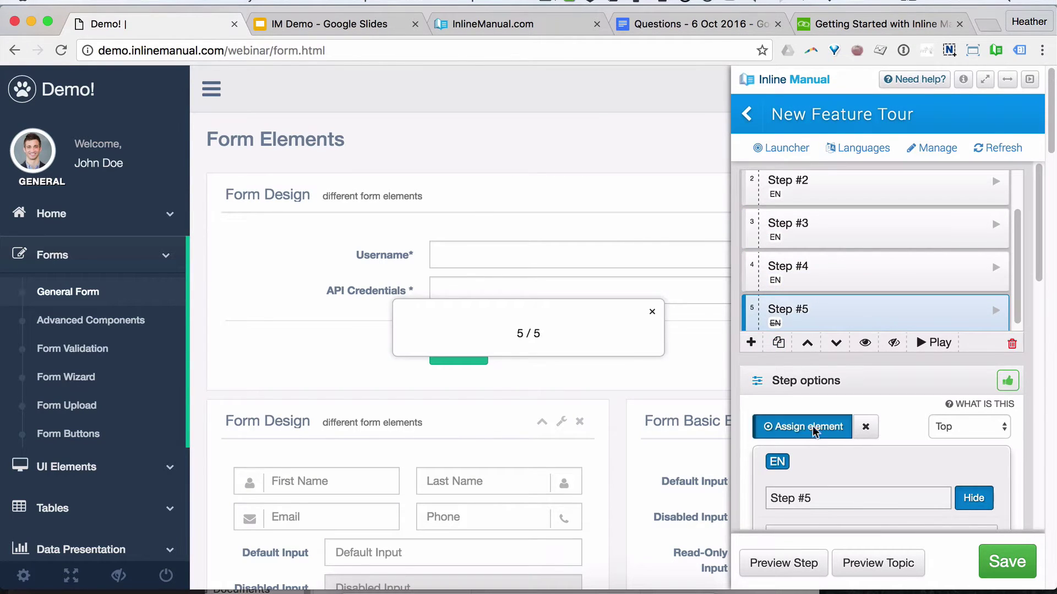
{"action": "left_click", "coordinate": [506, 290]}
{"action": "scroll", "coordinate": [929, 383], "scroll_direction": "down", "scroll_amount": 5}
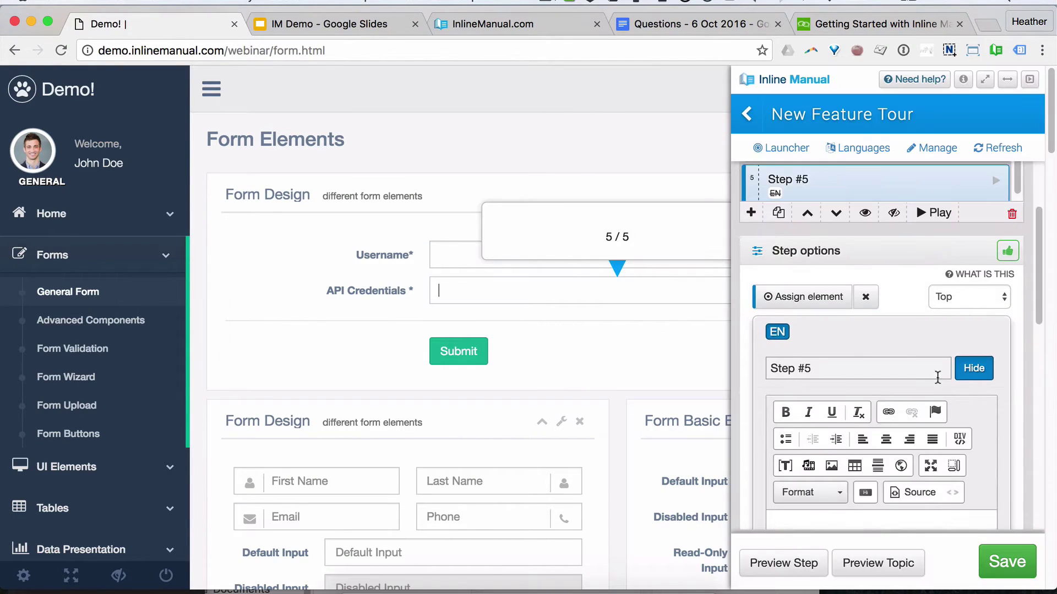
{"action": "type", "text": "Now type in your API creds."}
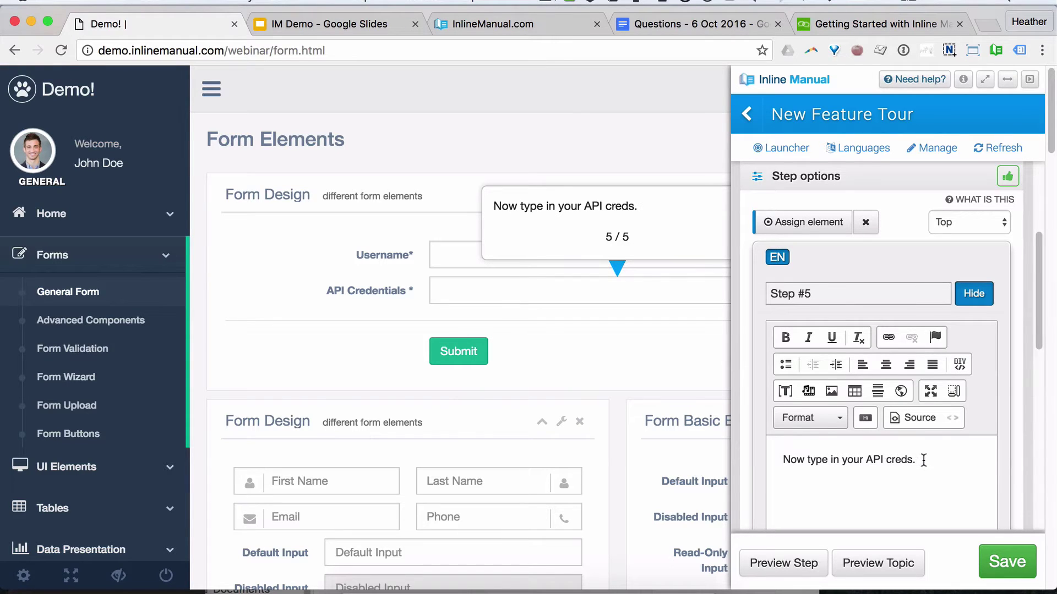
{"action": "scroll", "coordinate": [924, 459], "scroll_direction": "down", "scroll_amount": 3}
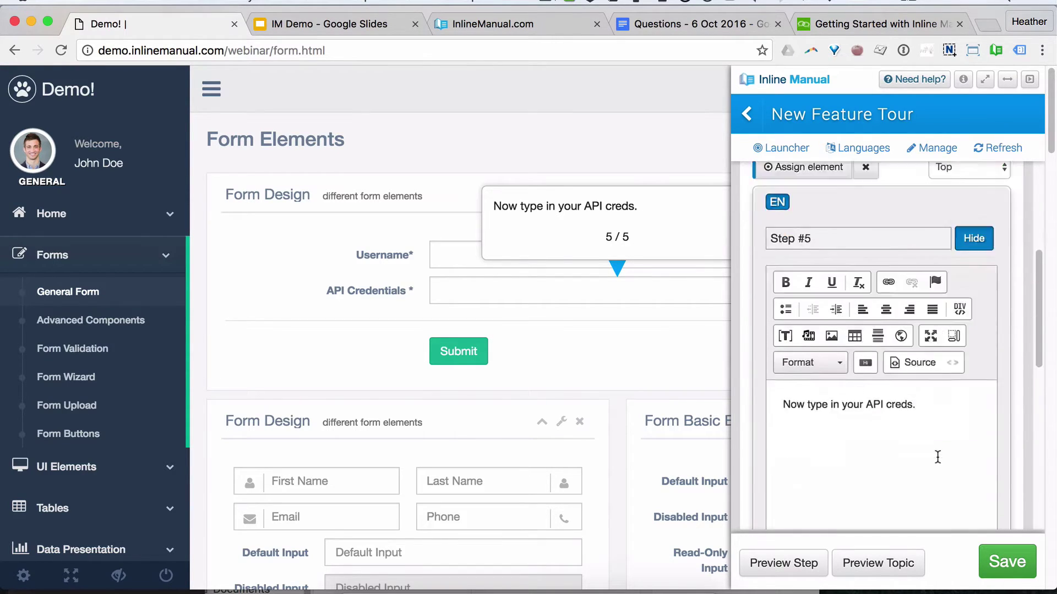
{"action": "scroll", "coordinate": [908, 462], "scroll_direction": "down", "scroll_amount": 5}
{"action": "scroll", "coordinate": [880, 418], "scroll_direction": "up", "scroll_amount": 5}
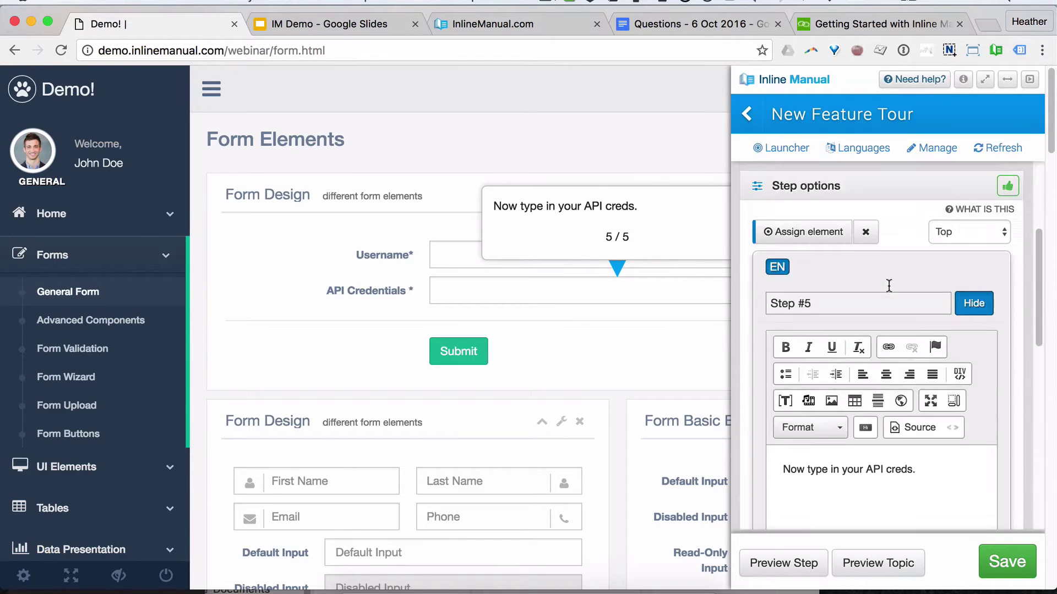
{"action": "scroll", "coordinate": [888, 285], "scroll_direction": "up", "scroll_amount": 5}
Step: Add Step #6 on the Submit button reading 'Now submit!' and save the tour
{"action": "left_click", "coordinate": [750, 342]}
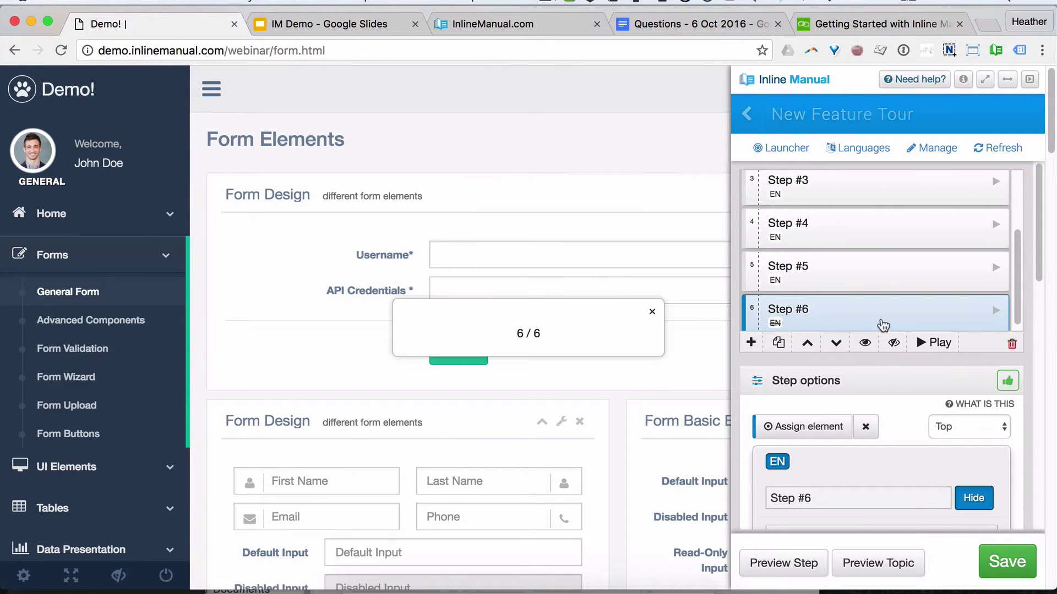
{"action": "scroll", "coordinate": [867, 339], "scroll_direction": "down", "scroll_amount": 1}
{"action": "left_click", "coordinate": [803, 358]}
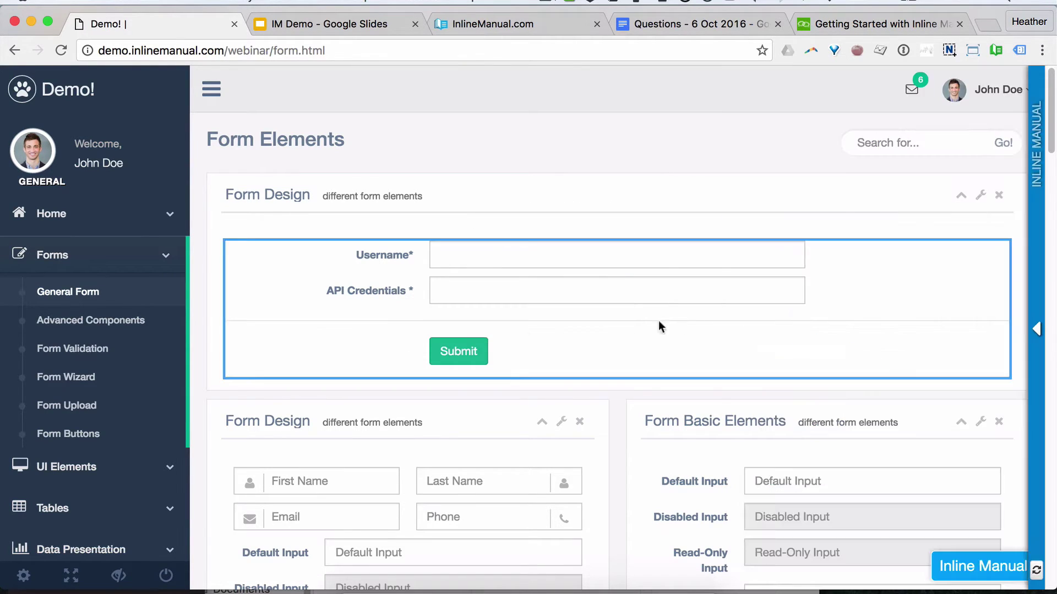
{"action": "left_click", "coordinate": [480, 356]}
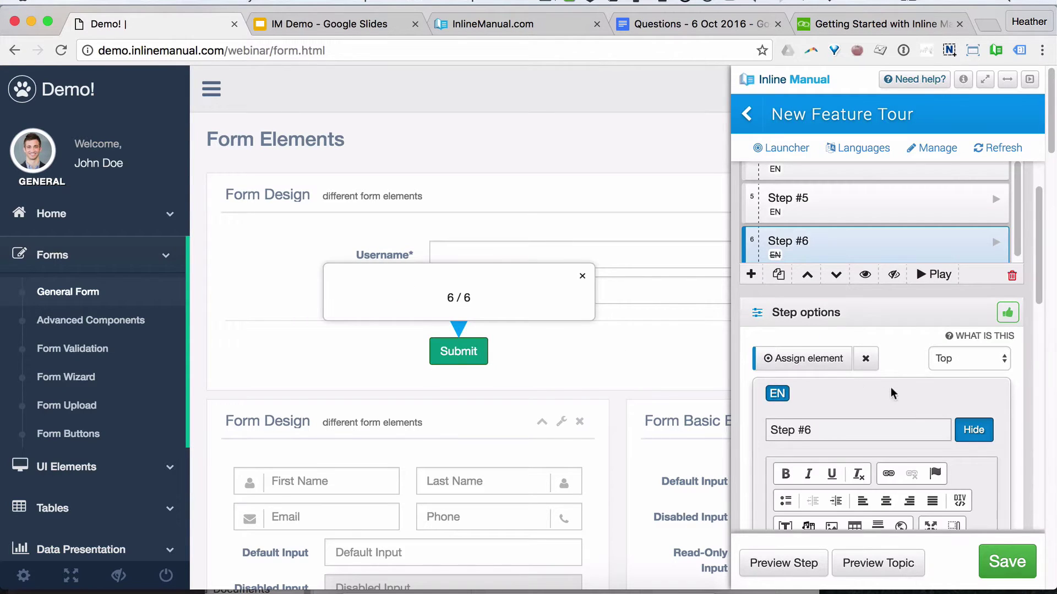
{"action": "scroll", "coordinate": [897, 388], "scroll_direction": "down", "scroll_amount": 3}
{"action": "left_click", "coordinate": [797, 384]}
{"action": "type", "text": "Now"}
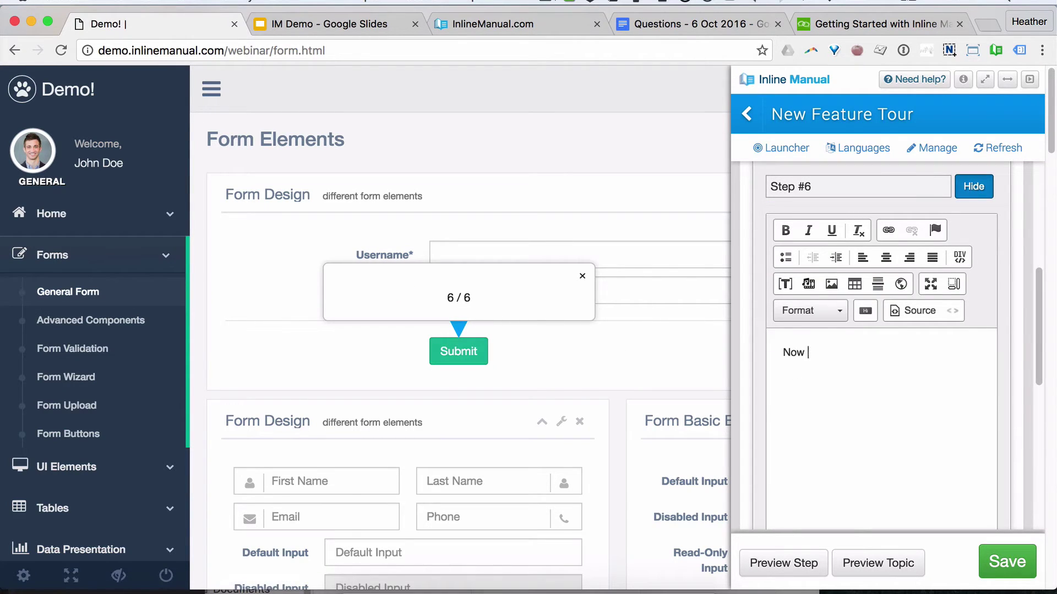
{"action": "type", "text": " submit!"}
{"action": "scroll", "coordinate": [798, 386], "scroll_direction": "down", "scroll_amount": 4}
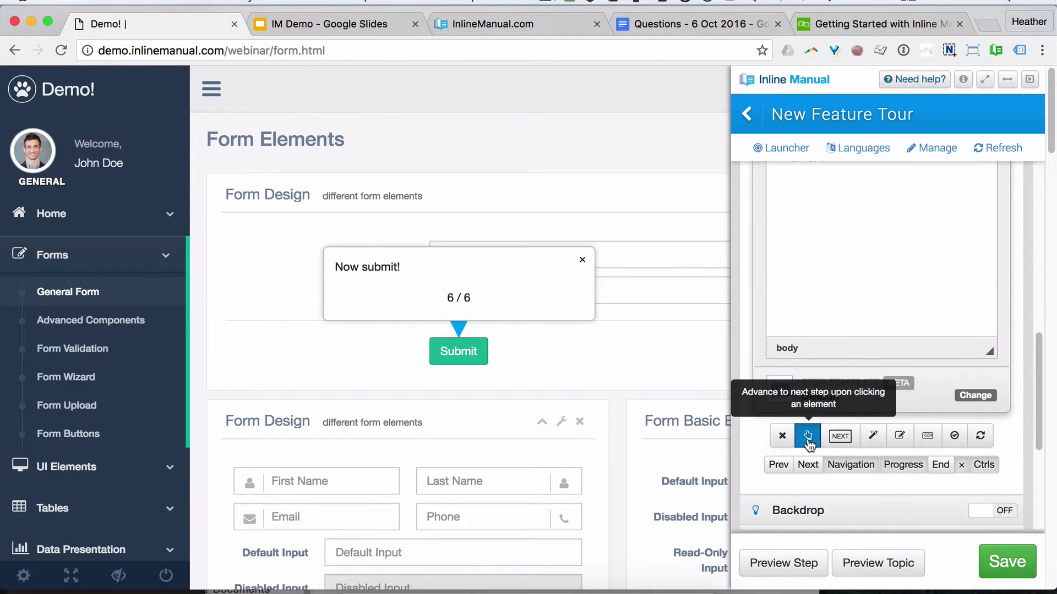
{"action": "left_click", "coordinate": [1005, 562]}
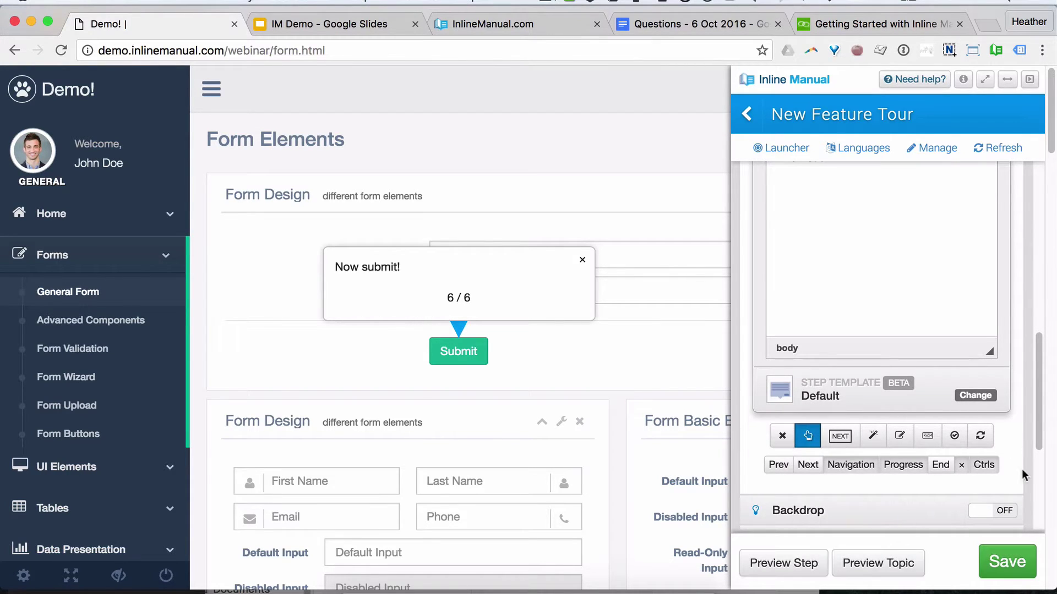
{"action": "scroll", "coordinate": [872, 298], "scroll_direction": "up", "scroll_amount": 2}
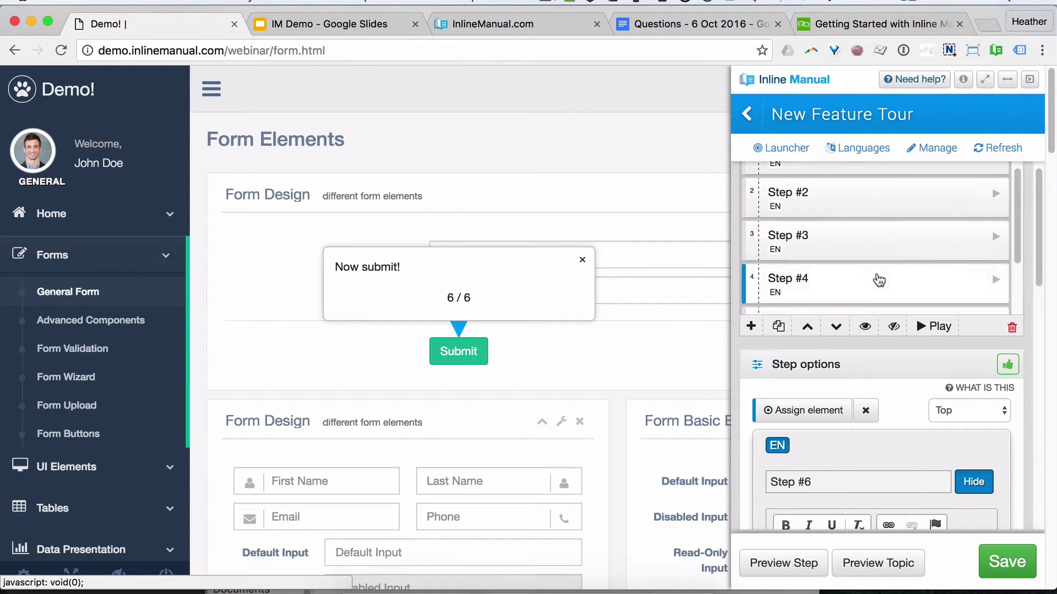
Step: Preview the tour from Step #4 through the final step, then reopen Step #4
{"action": "left_click", "coordinate": [880, 282]}
{"action": "scroll", "coordinate": [872, 254], "scroll_direction": "down", "scroll_amount": 1}
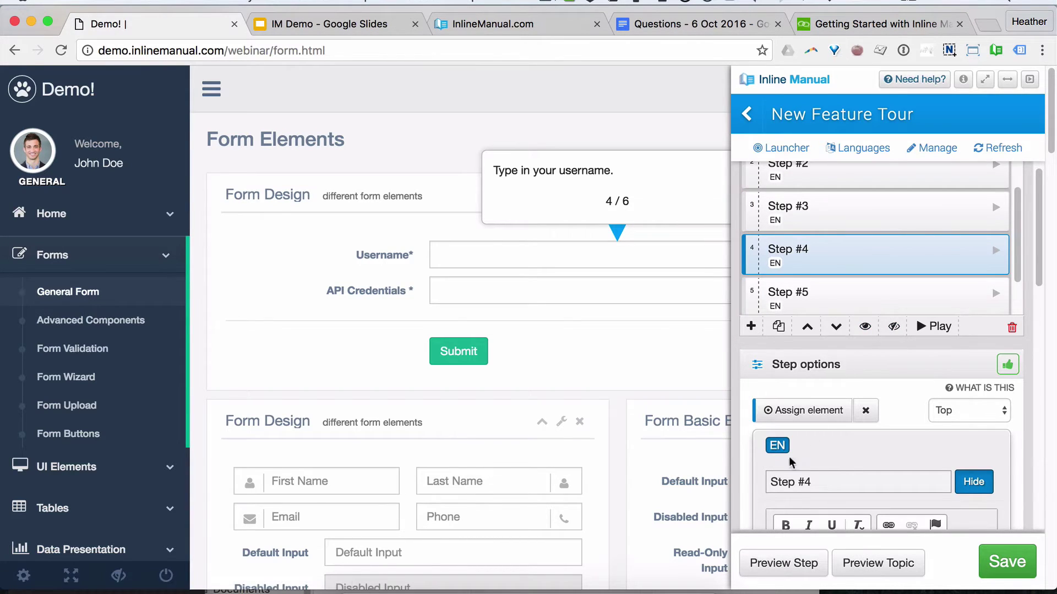
{"action": "left_click", "coordinate": [787, 566]}
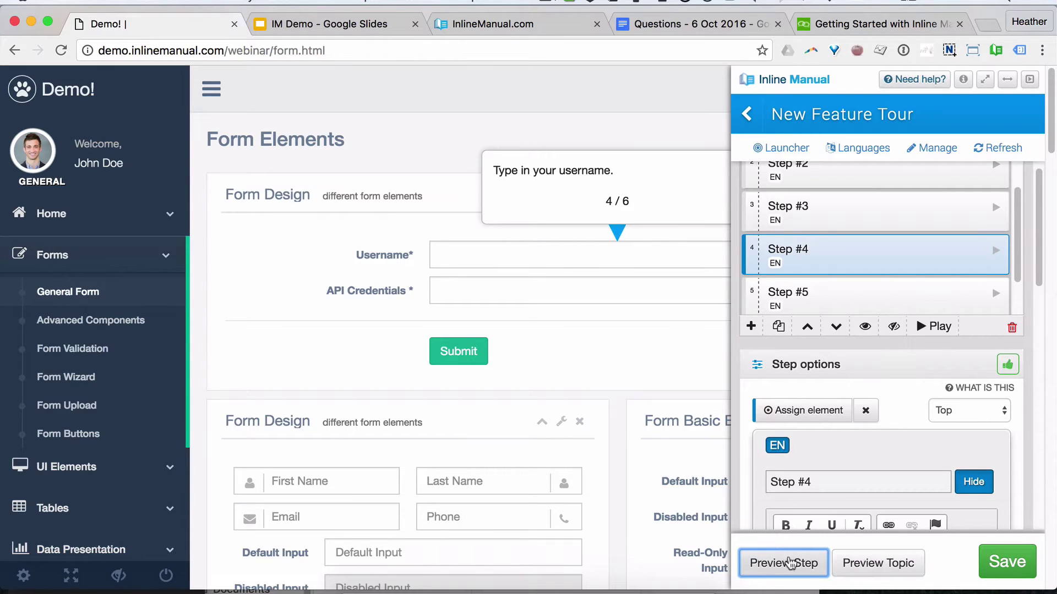
{"action": "left_click", "coordinate": [556, 242]}
{"action": "left_click", "coordinate": [529, 298]}
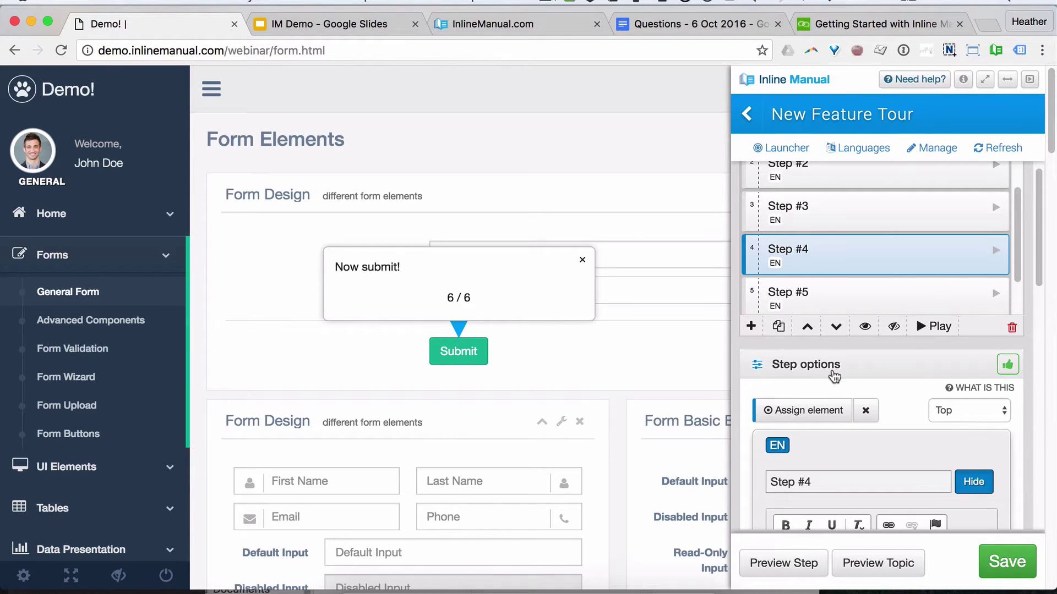
{"action": "left_click", "coordinate": [853, 266]}
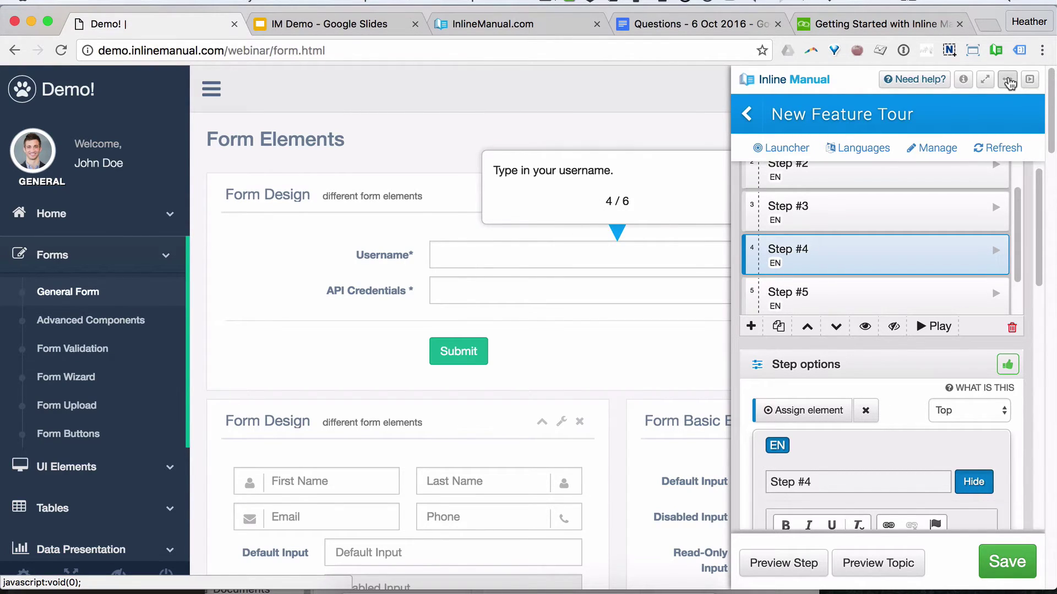
Step: Dock the panel left and set Step #4's tooltip to Top Right and Step #5's to Bottom Right
{"action": "left_click", "coordinate": [1008, 81]}
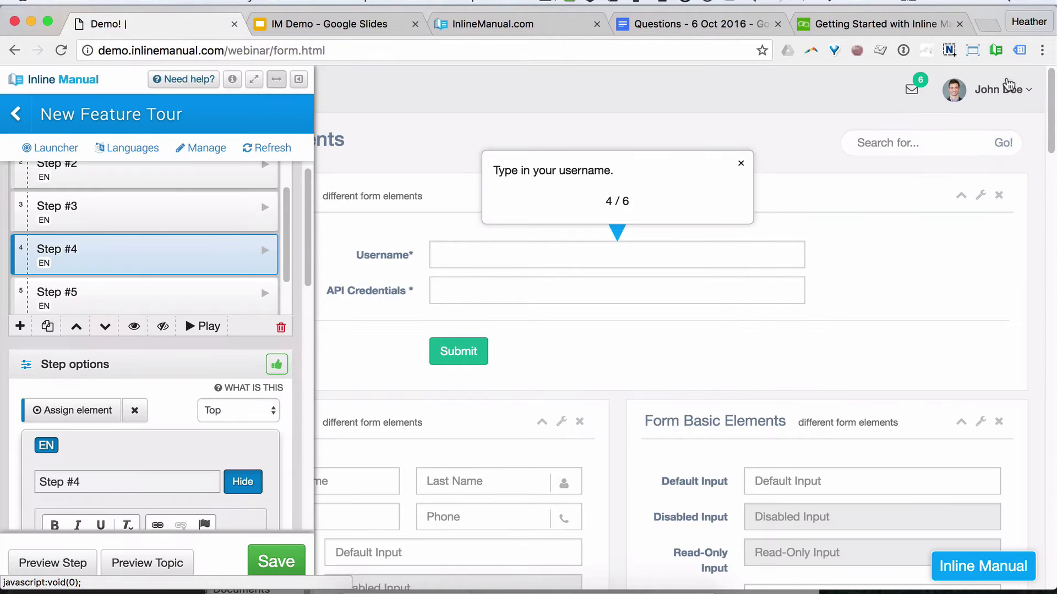
{"action": "left_click", "coordinate": [240, 413]}
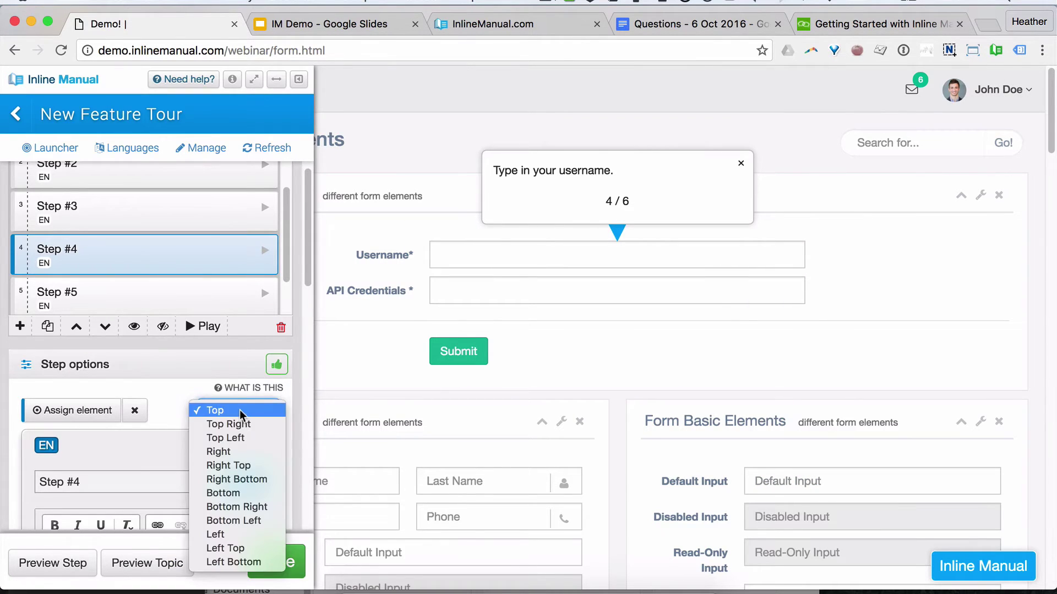
{"action": "left_click", "coordinate": [248, 420]}
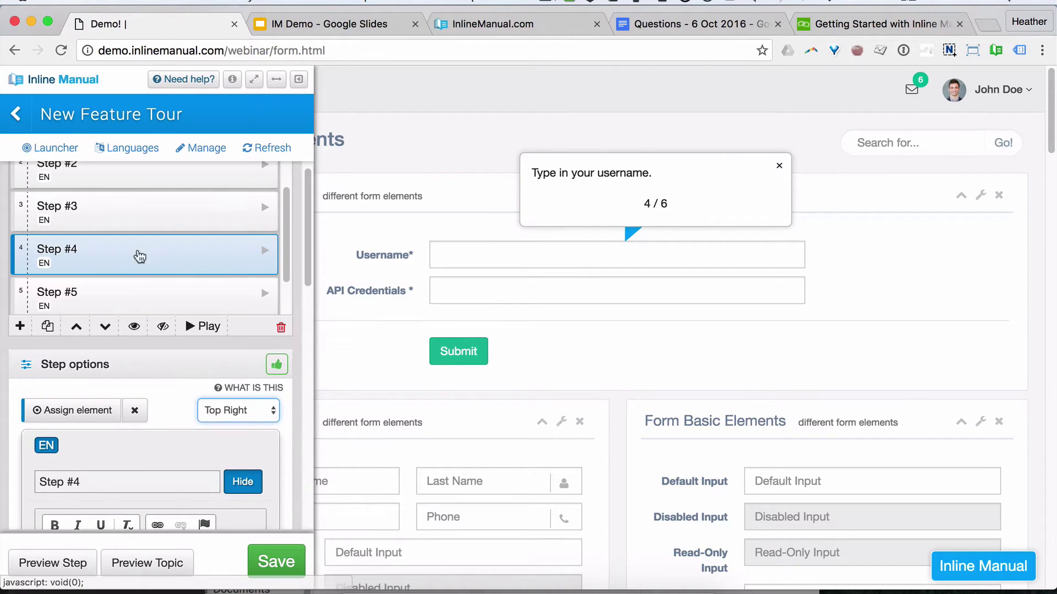
{"action": "left_click", "coordinate": [135, 299]}
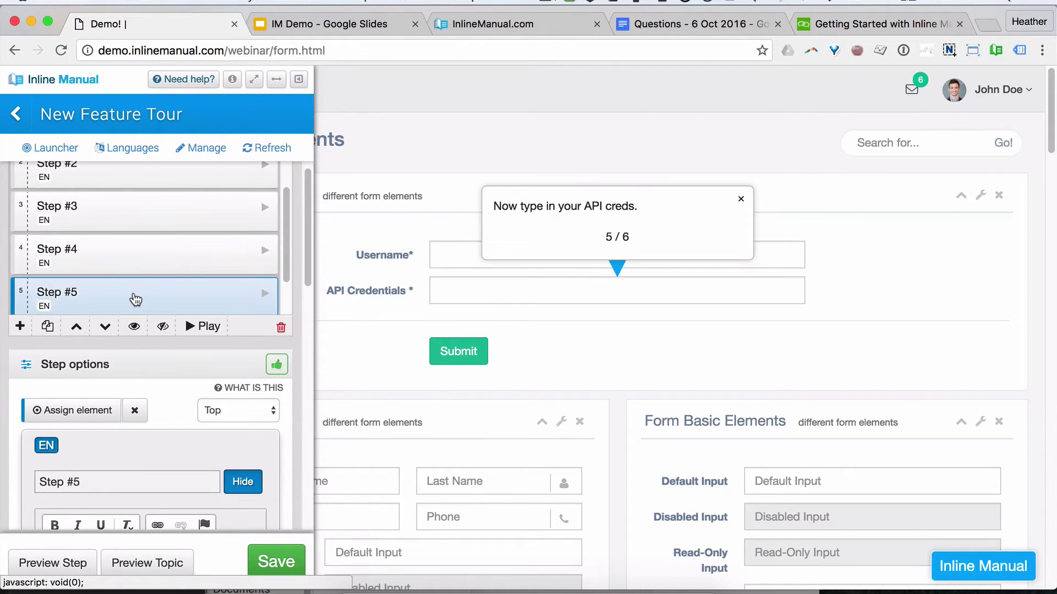
{"action": "left_click", "coordinate": [241, 411]}
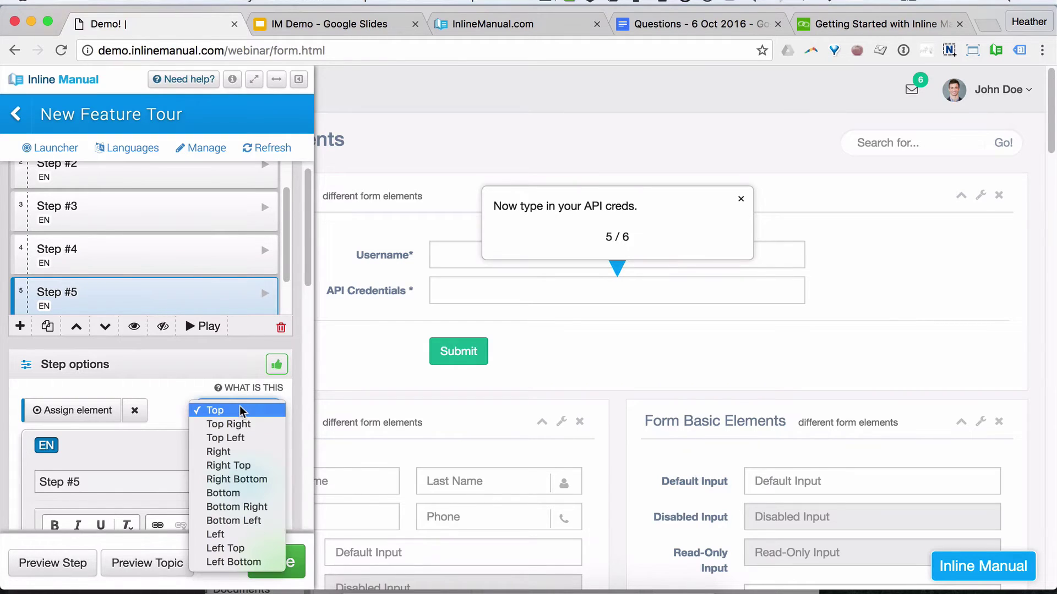
{"action": "left_click", "coordinate": [260, 510]}
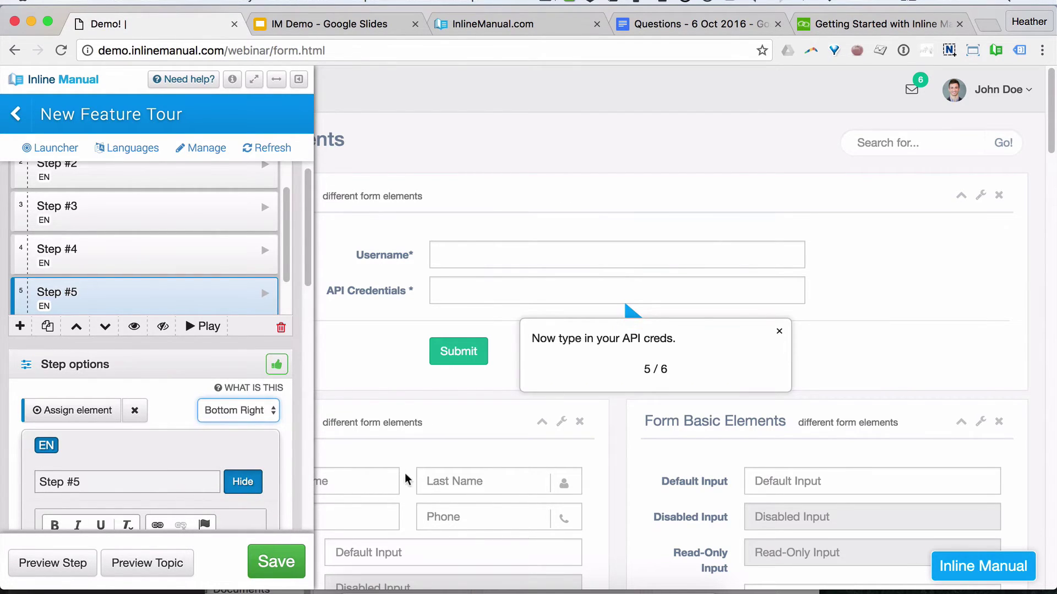
{"action": "scroll", "coordinate": [245, 281], "scroll_direction": "down", "scroll_amount": 1}
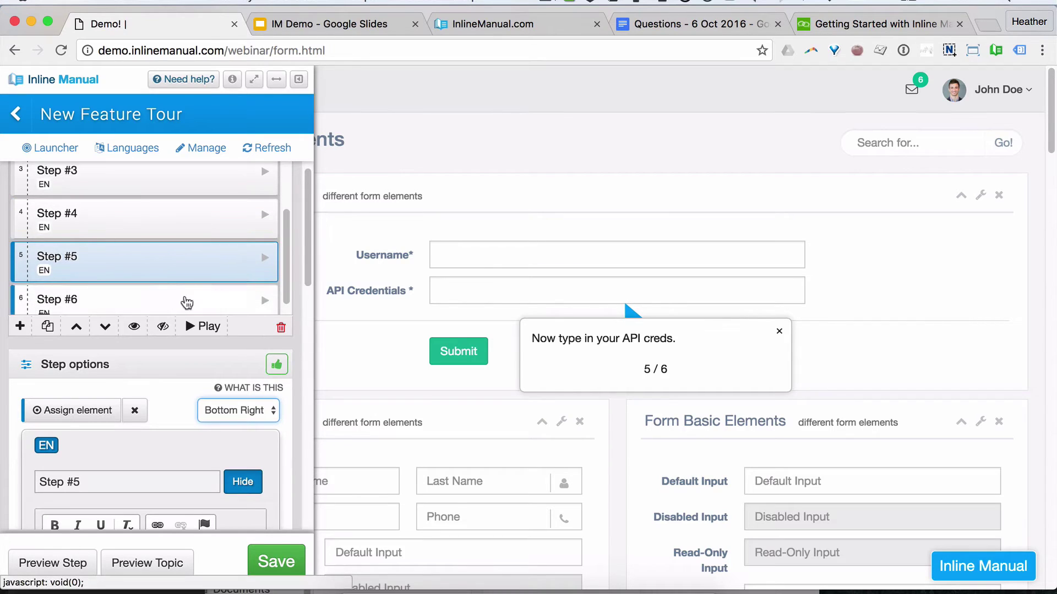
{"action": "left_click", "coordinate": [178, 301]}
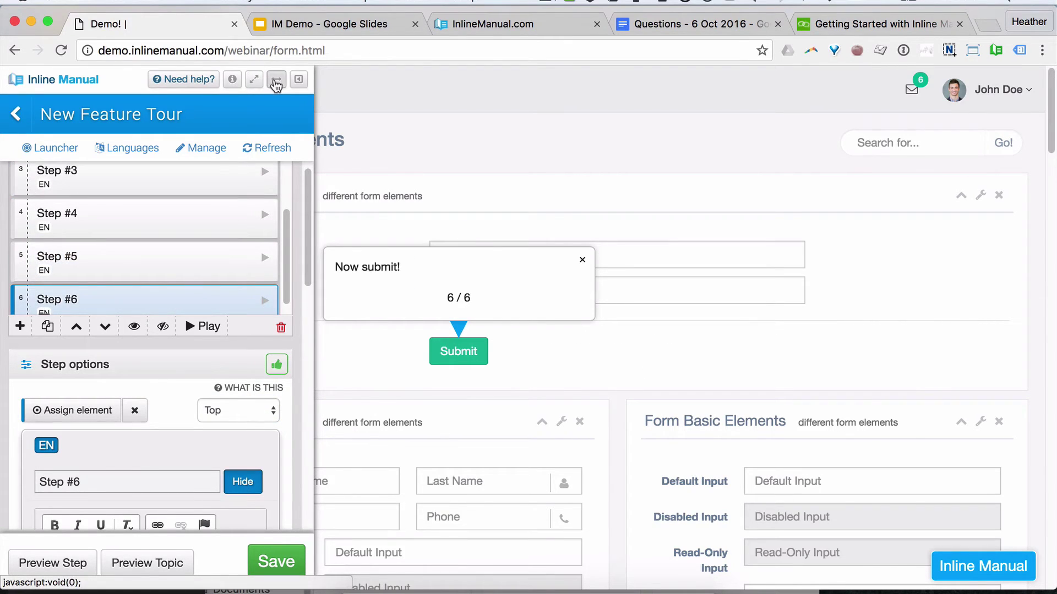
Step: Dock the panel right, set Step #6's tooltip to Left, save, and return to the topic list
{"action": "left_click", "coordinate": [276, 82]}
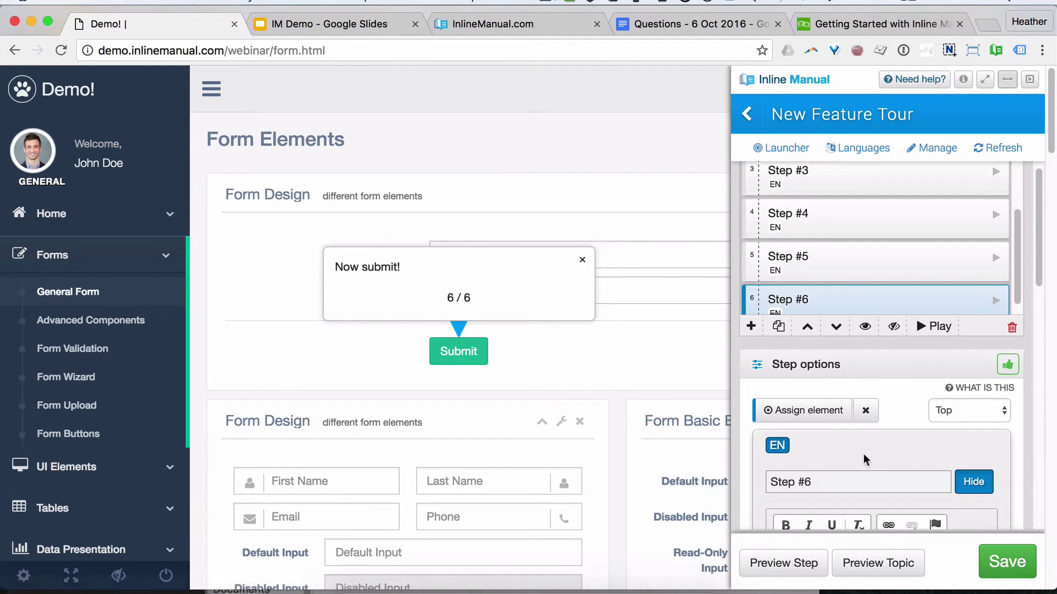
{"action": "left_click", "coordinate": [959, 411]}
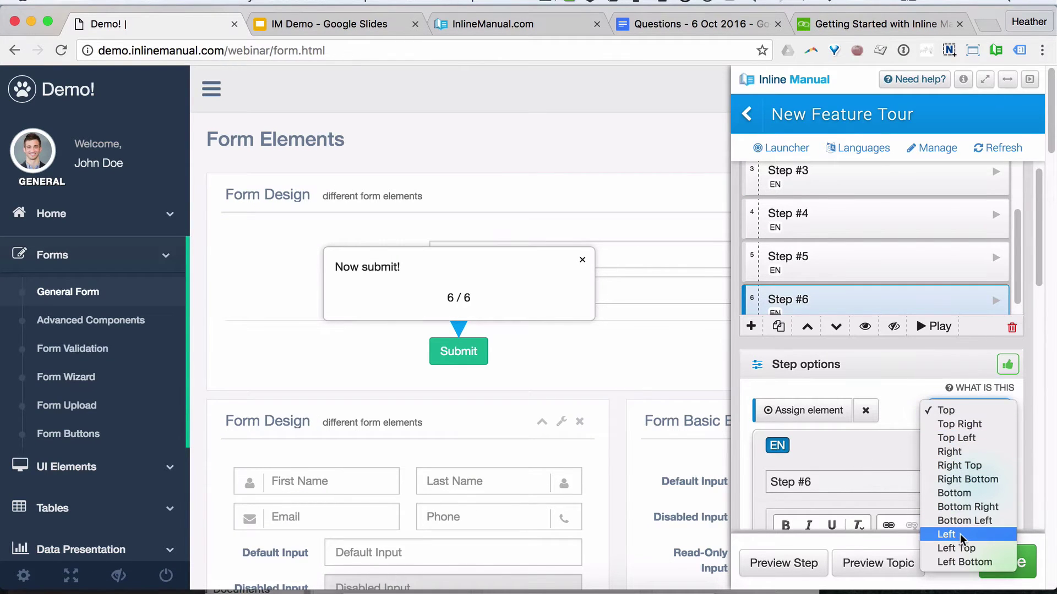
{"action": "key", "text": "Escape"}
{"action": "key", "text": "Down"}
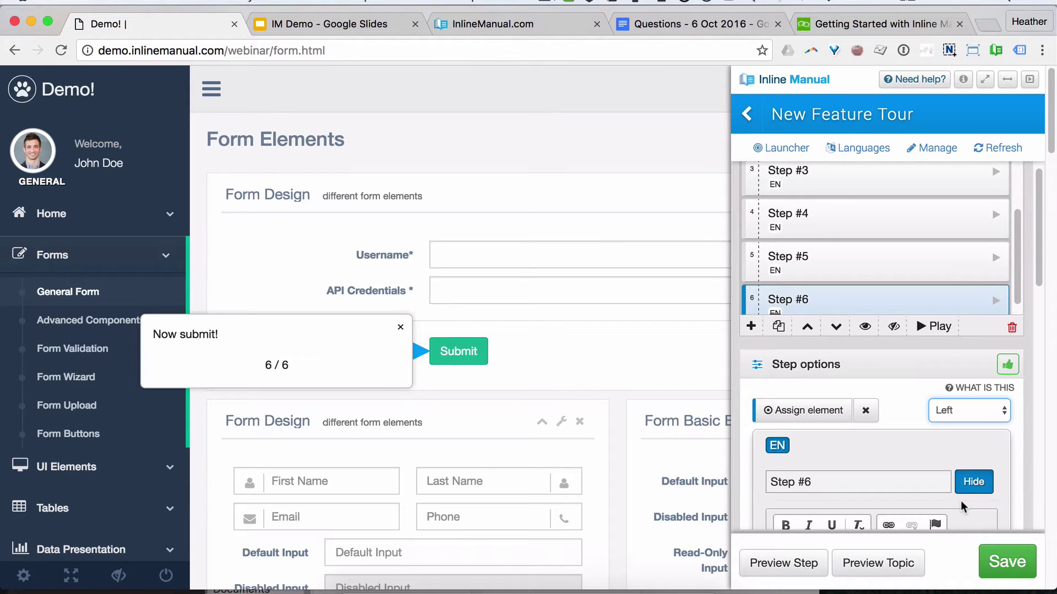
{"action": "scroll", "coordinate": [916, 415], "scroll_direction": "down", "scroll_amount": 5}
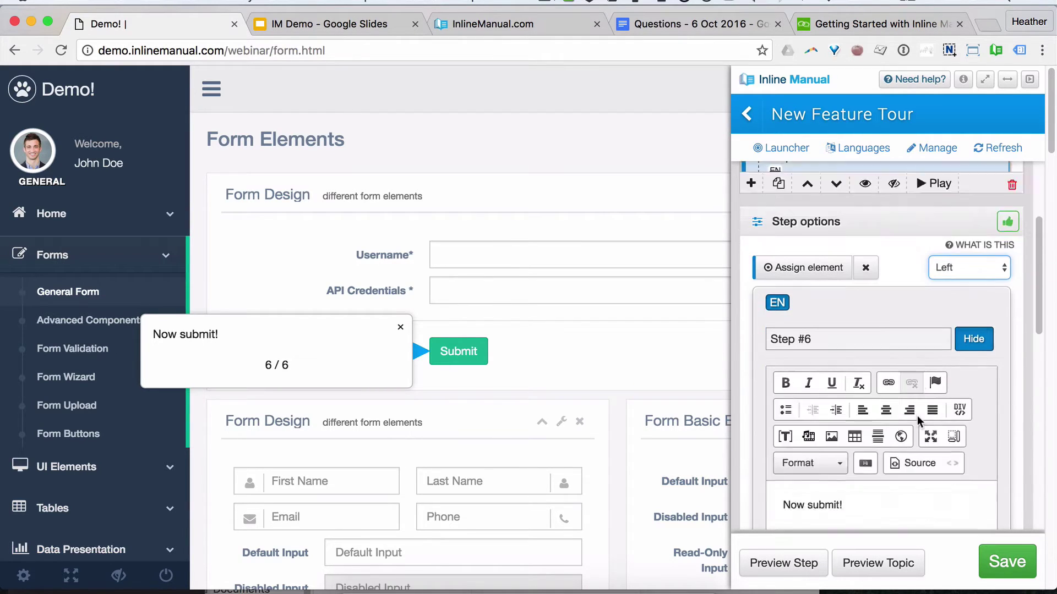
{"action": "left_click", "coordinate": [1013, 560]}
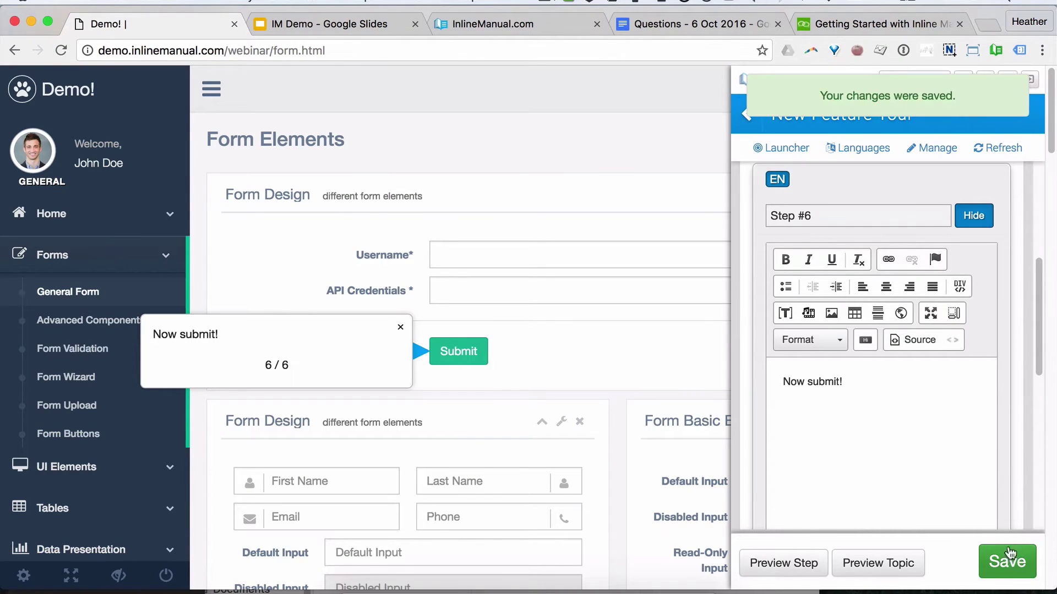
{"action": "left_click", "coordinate": [746, 115]}
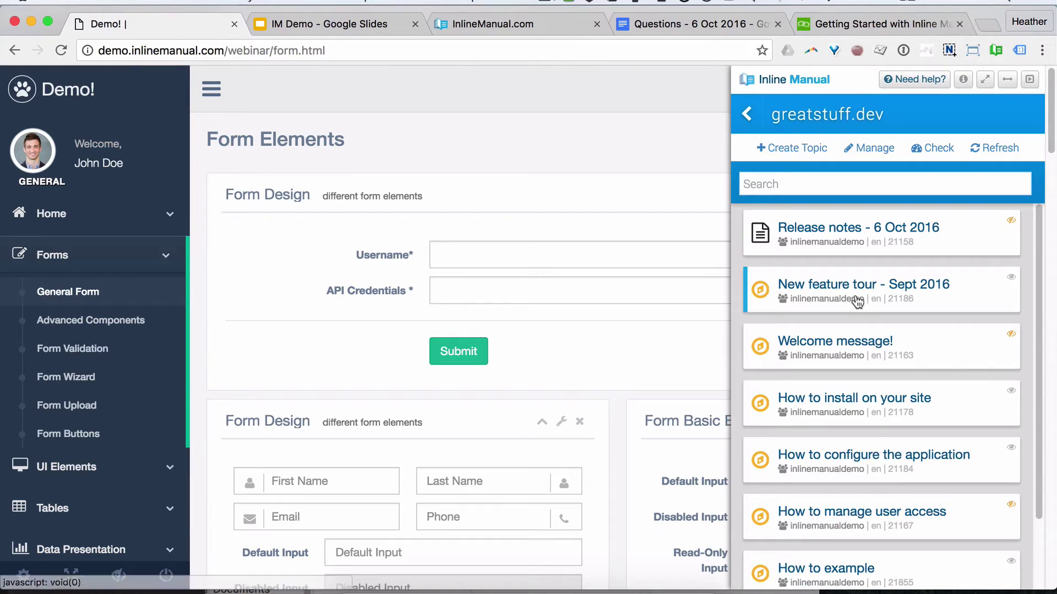
Step: In 'Release notes - 6 Oct 2016', relabel the button 'Let's go on the tour!' and link it to New Feature Tour
{"action": "left_click", "coordinate": [900, 229]}
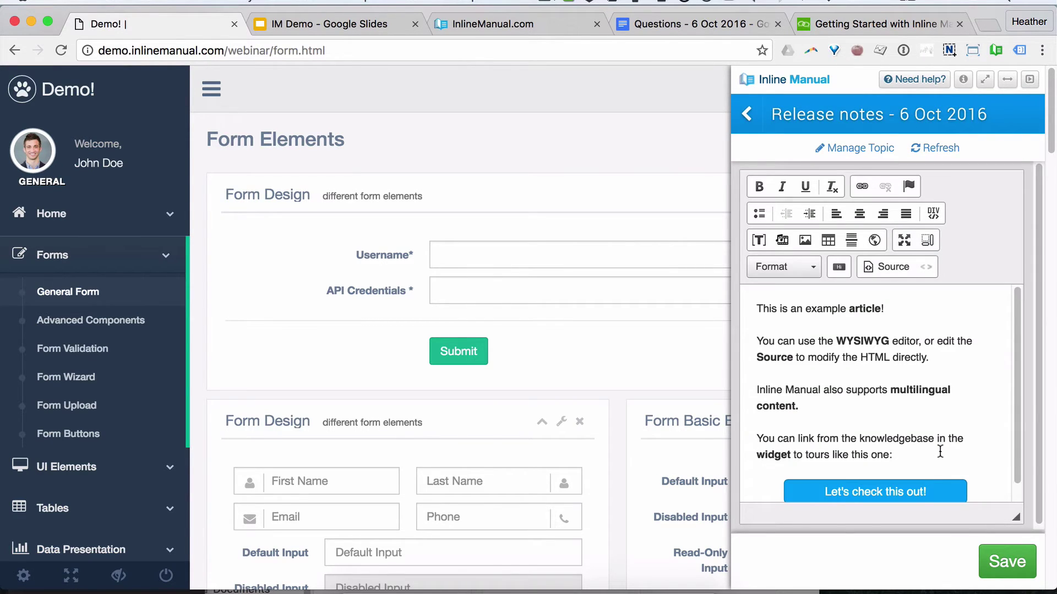
{"action": "scroll", "coordinate": [940, 451], "scroll_direction": "down", "scroll_amount": 1}
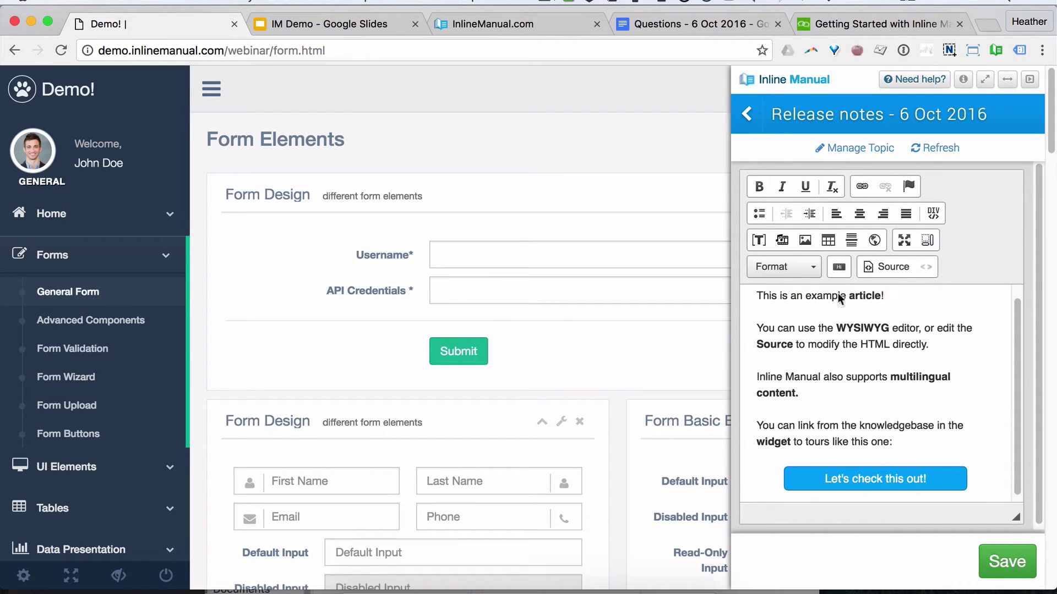
{"action": "double_click", "coordinate": [886, 480]}
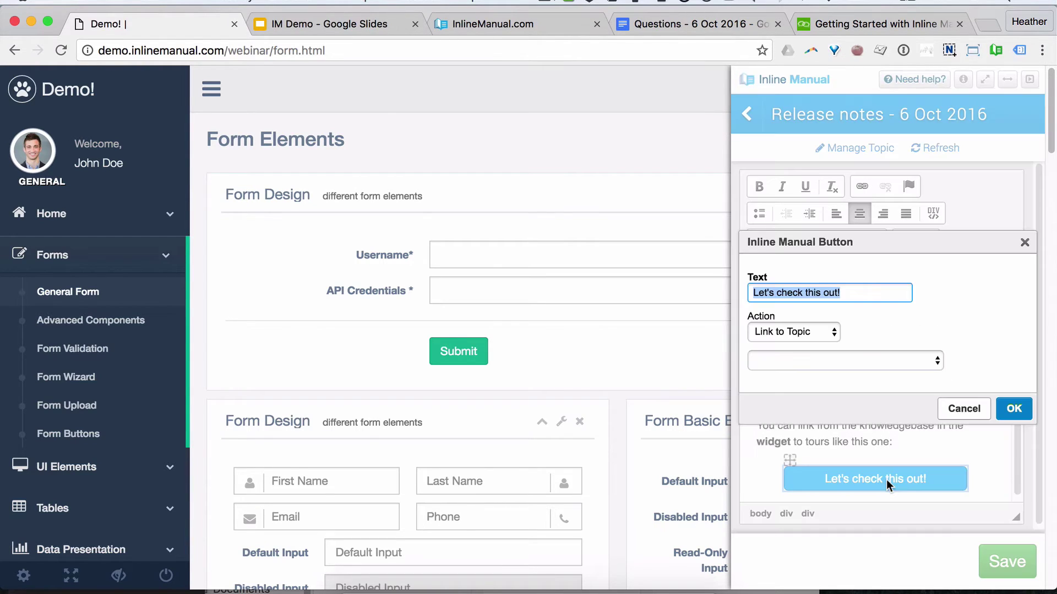
{"action": "left_click", "coordinate": [863, 291]}
{"action": "triple_click", "coordinate": [792, 293]}
{"action": "type", "text": "L"}
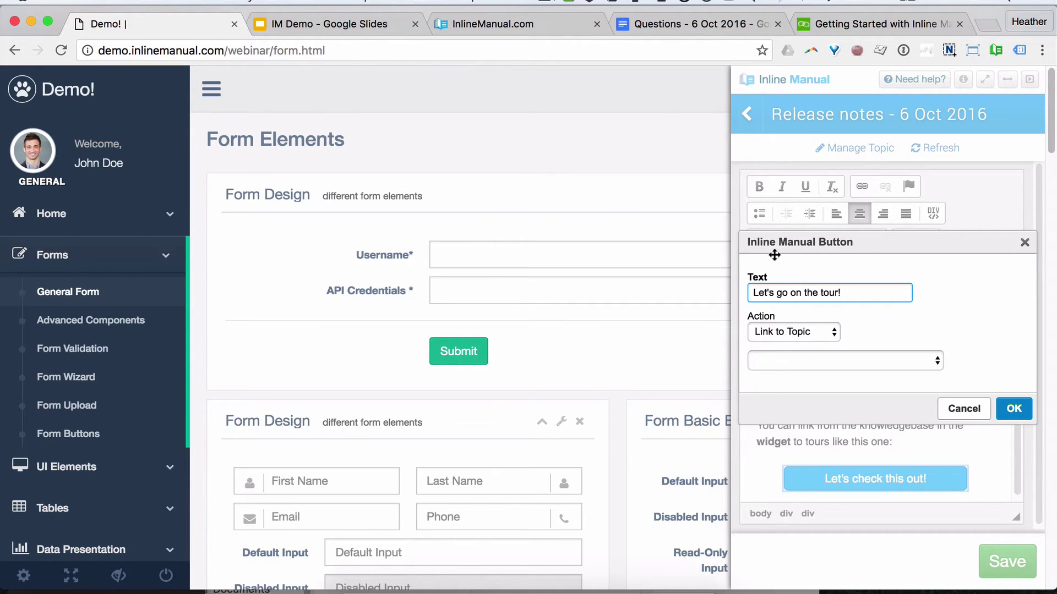
{"action": "left_click", "coordinate": [794, 330]}
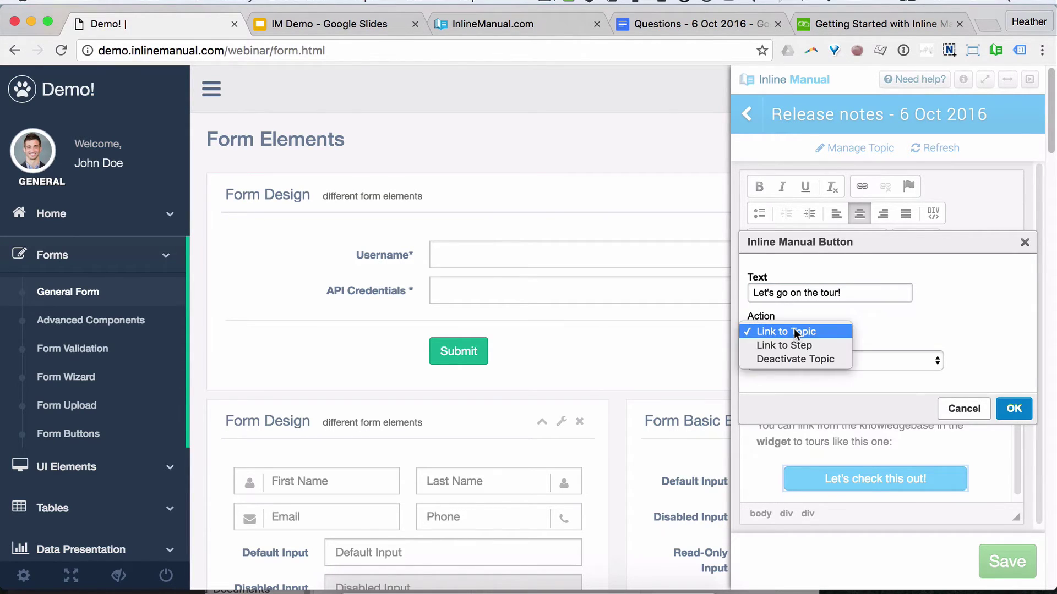
{"action": "left_click", "coordinate": [829, 333]}
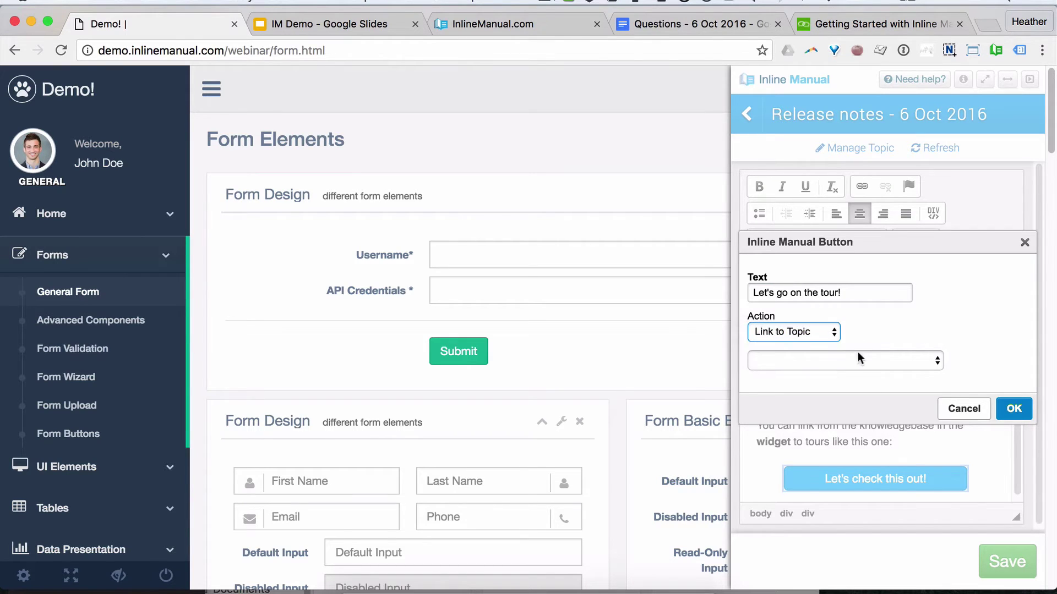
{"action": "left_click", "coordinate": [857, 353]}
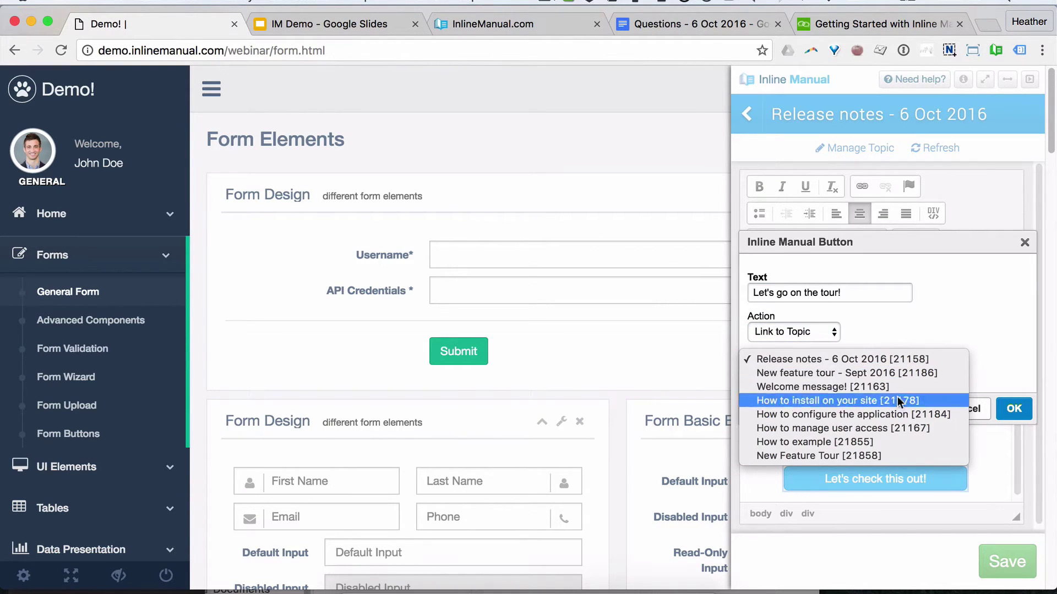
{"action": "left_click", "coordinate": [869, 455]}
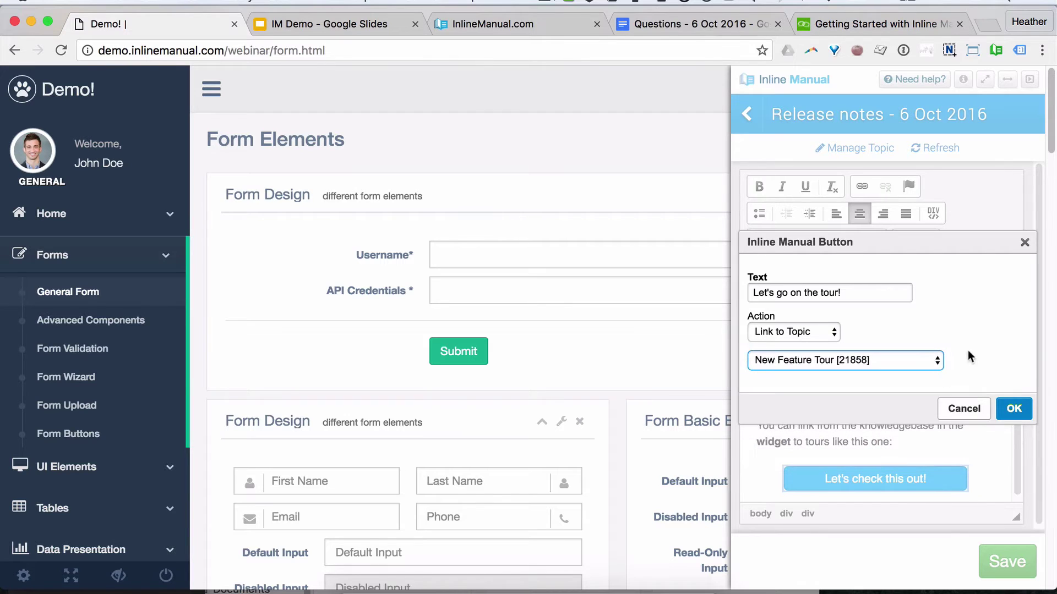
{"action": "left_click", "coordinate": [1016, 406]}
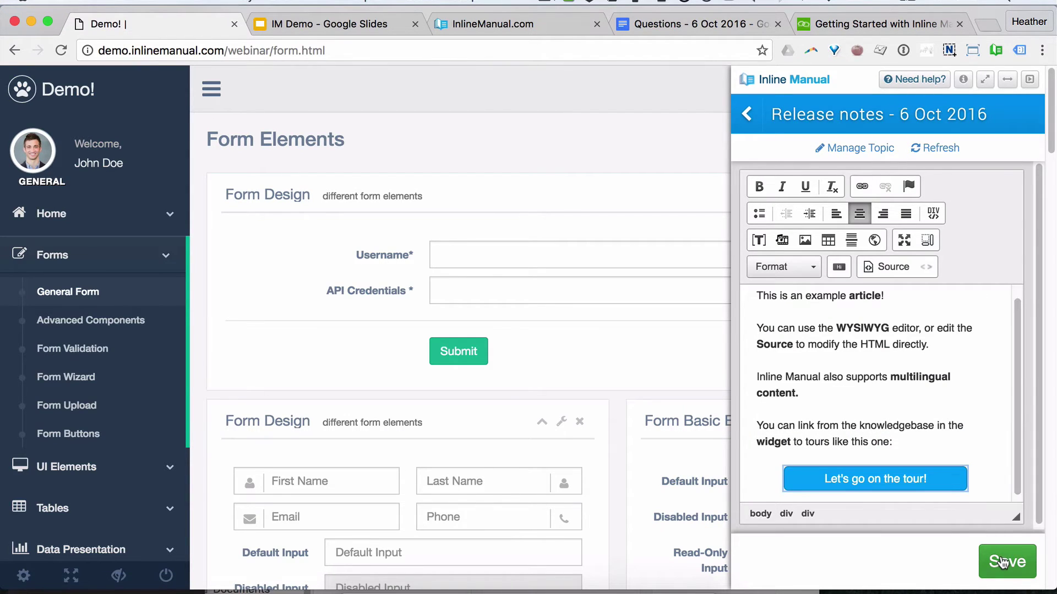
Step: Save the Release notes article and return to the topic list
{"action": "left_click", "coordinate": [1002, 562]}
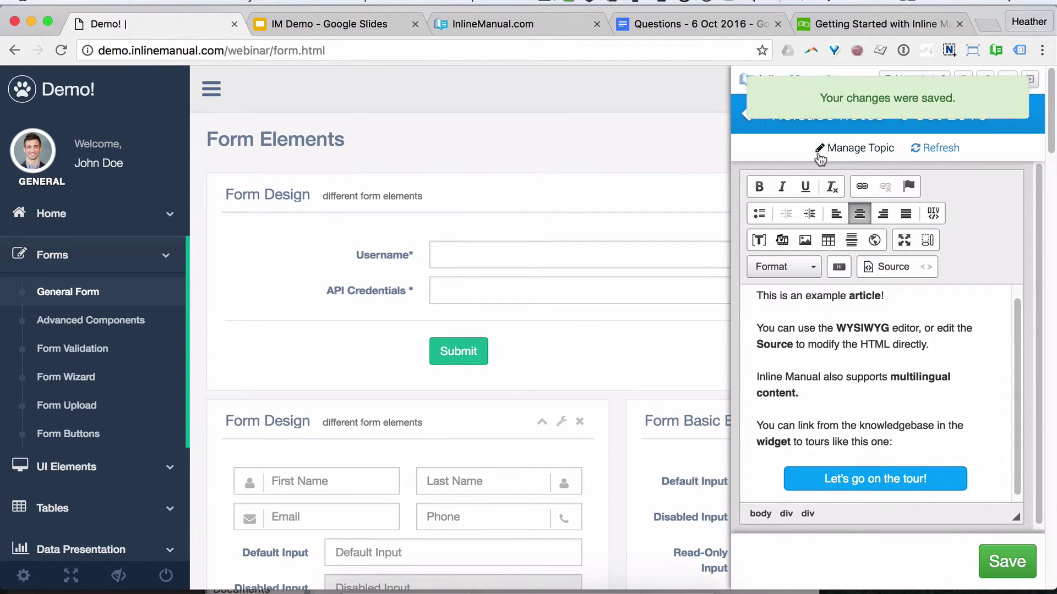
{"action": "left_click", "coordinate": [751, 119]}
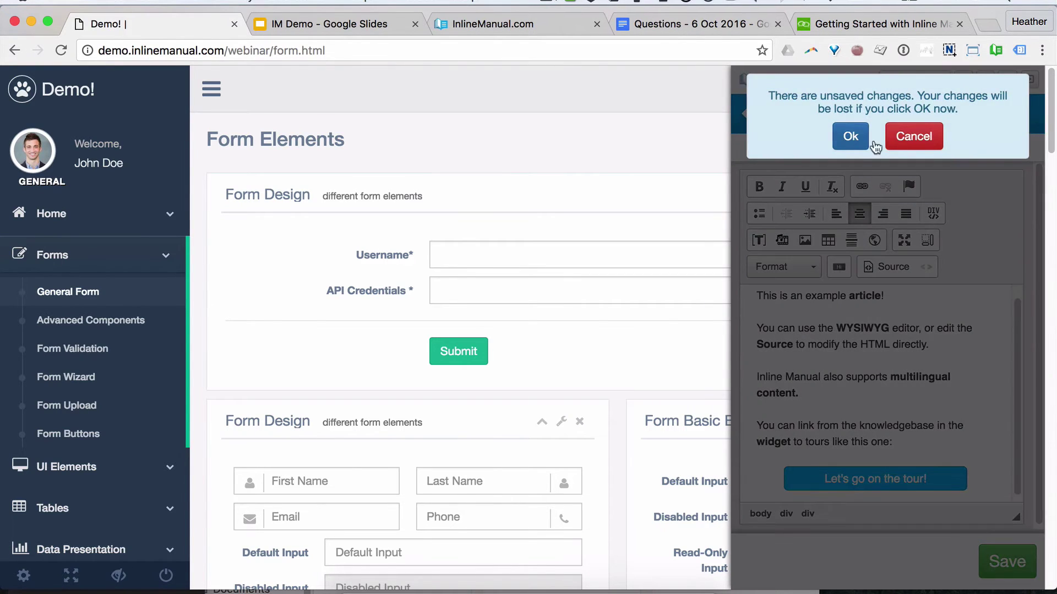
{"action": "left_click", "coordinate": [909, 137]}
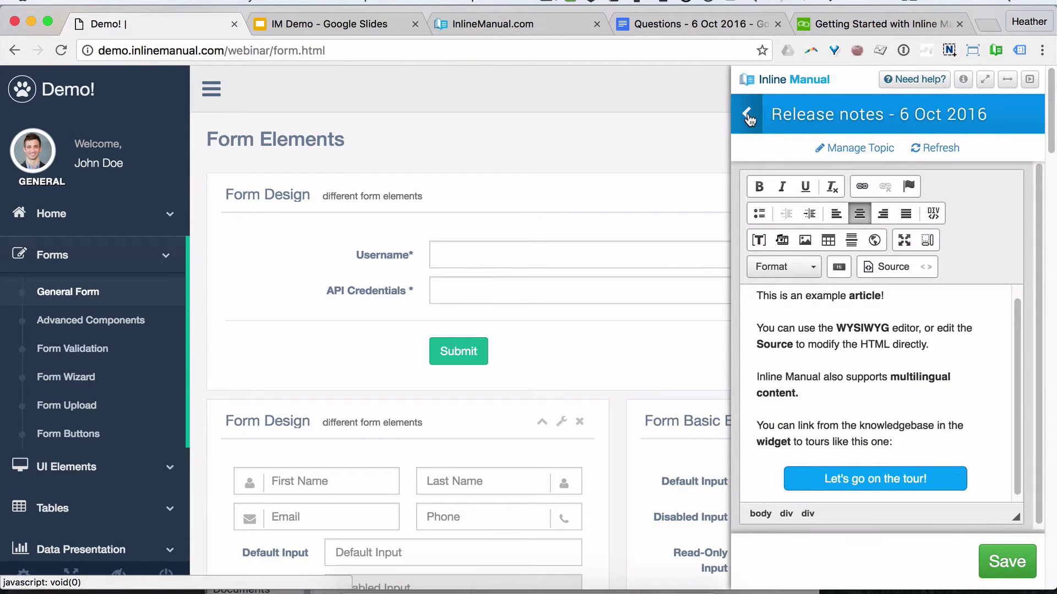
{"action": "left_click", "coordinate": [994, 564]}
{"action": "left_click", "coordinate": [746, 114]}
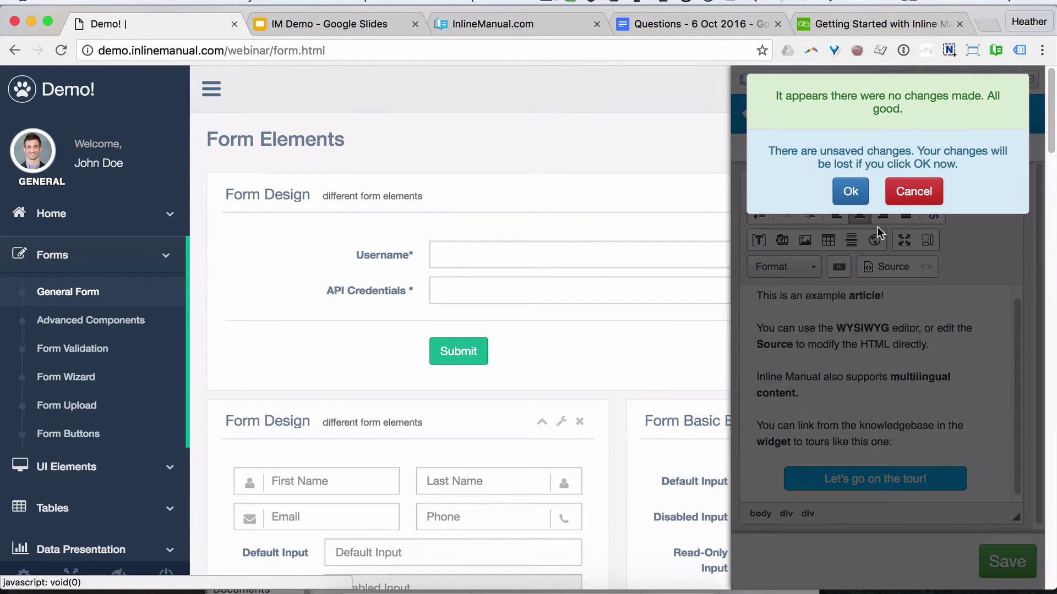
{"action": "left_click", "coordinate": [850, 193]}
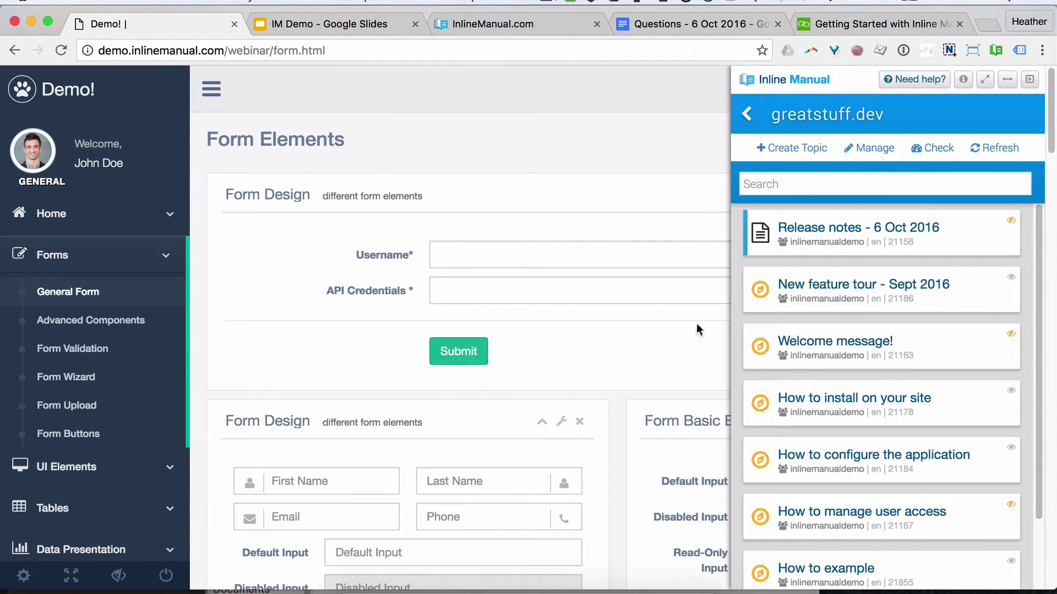
Step: In Safari, open the Release notes - 6 Oct 2016 article in the help widget and reload
{"action": "left_click", "coordinate": [536, 586]}
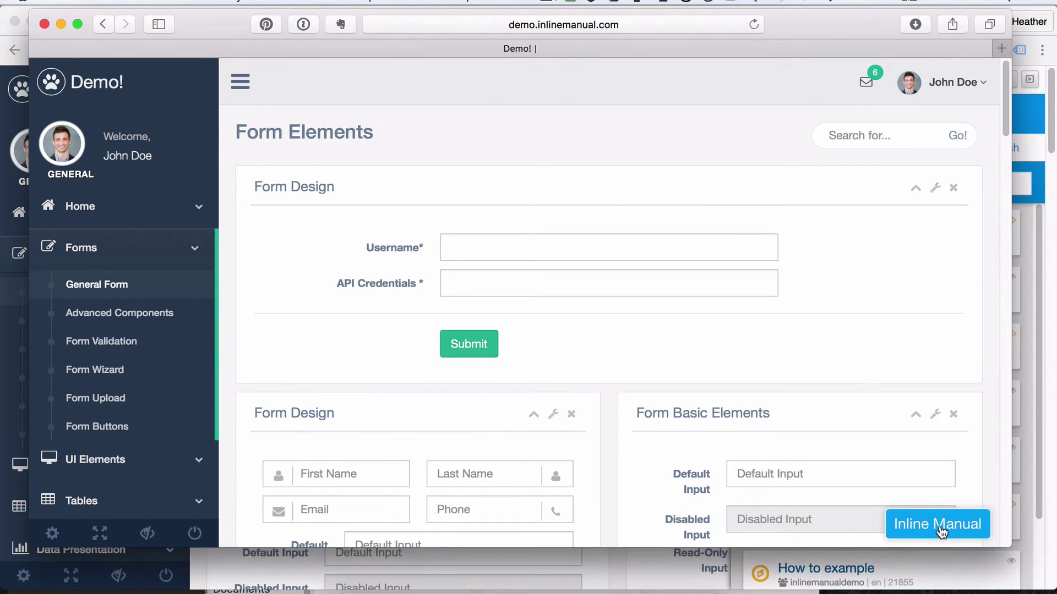
{"action": "left_click", "coordinate": [941, 531]}
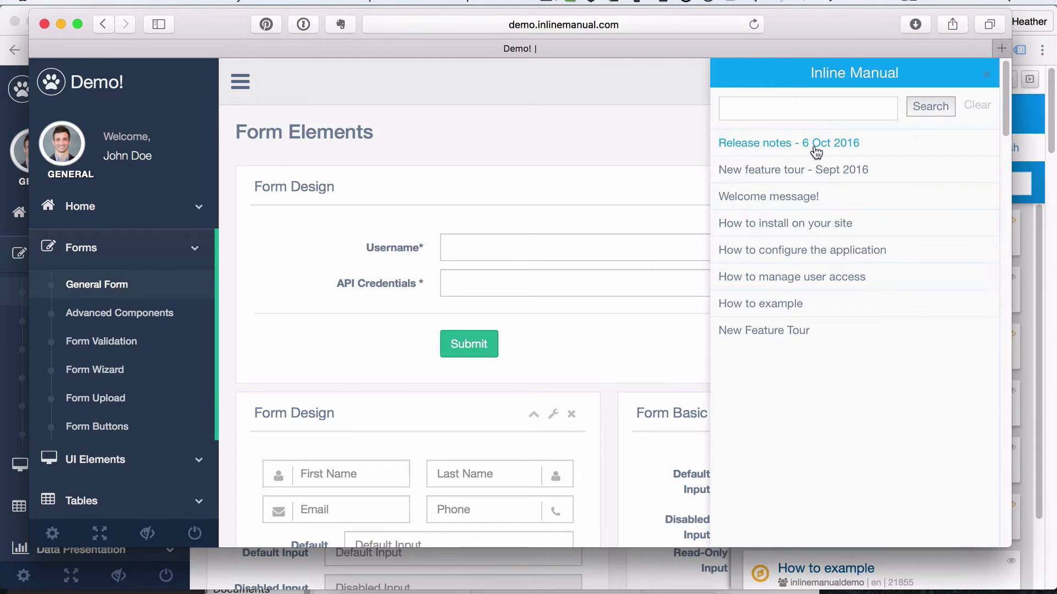
{"action": "left_click", "coordinate": [815, 151]}
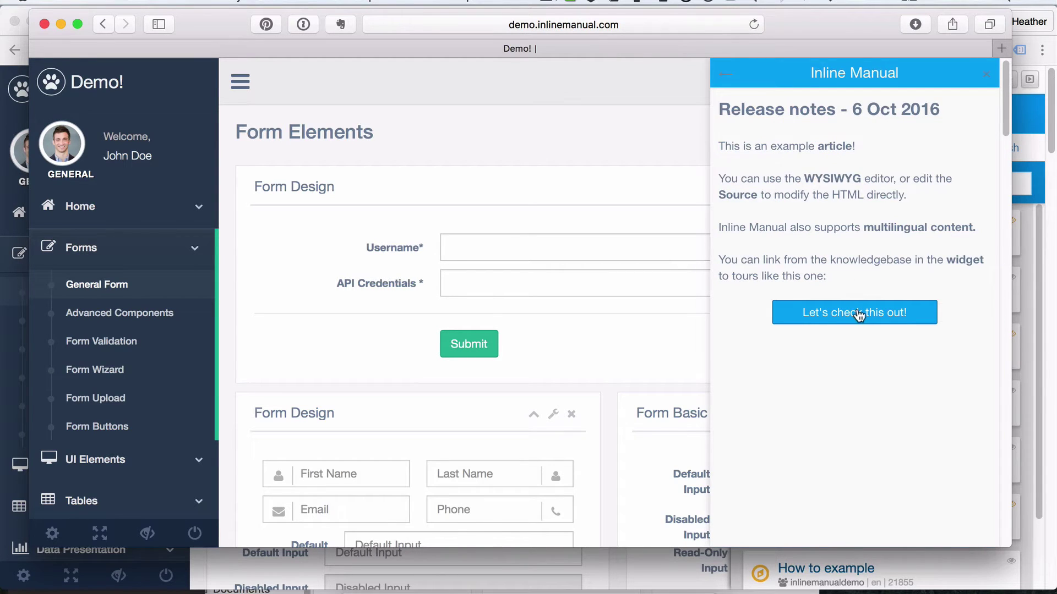
{"action": "double_click", "coordinate": [867, 314]}
{"action": "key", "text": "super+r"}
Step: Open a new private browsing window and load the pasted demo site address
{"action": "left_click", "coordinate": [102, 2]}
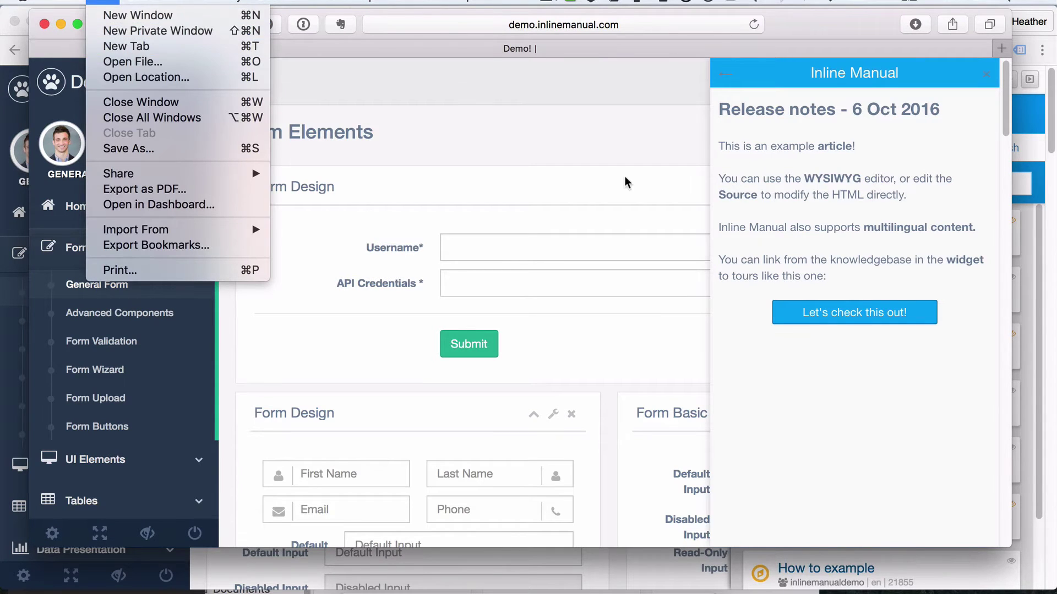
{"action": "left_click", "coordinate": [639, 25]}
{"action": "left_click", "coordinate": [638, 25]}
{"action": "key", "text": "Escape"}
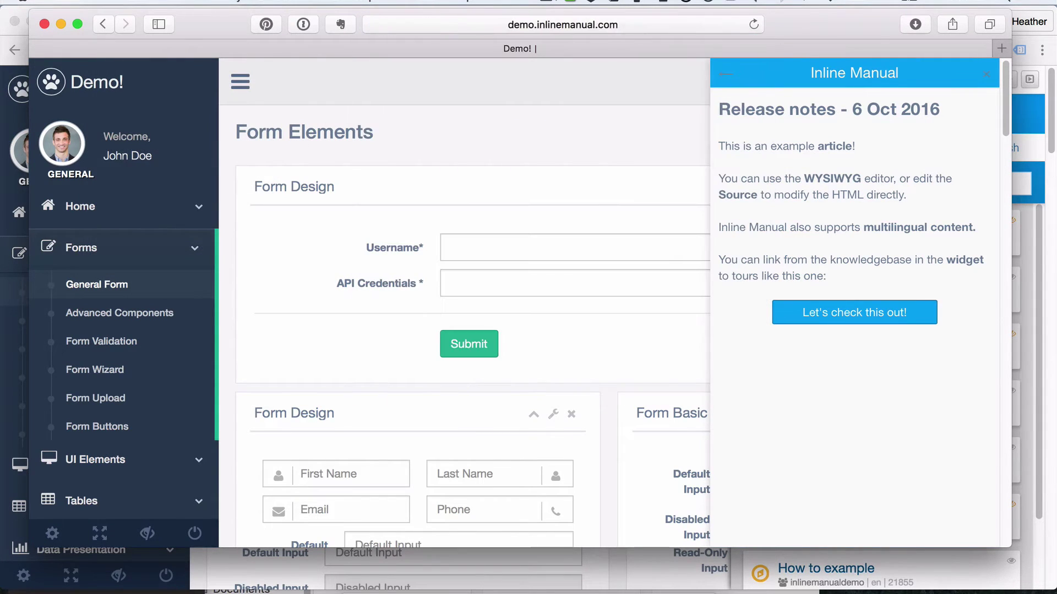
{"action": "left_click", "coordinate": [102, 1]}
{"action": "left_click", "coordinate": [143, 29]}
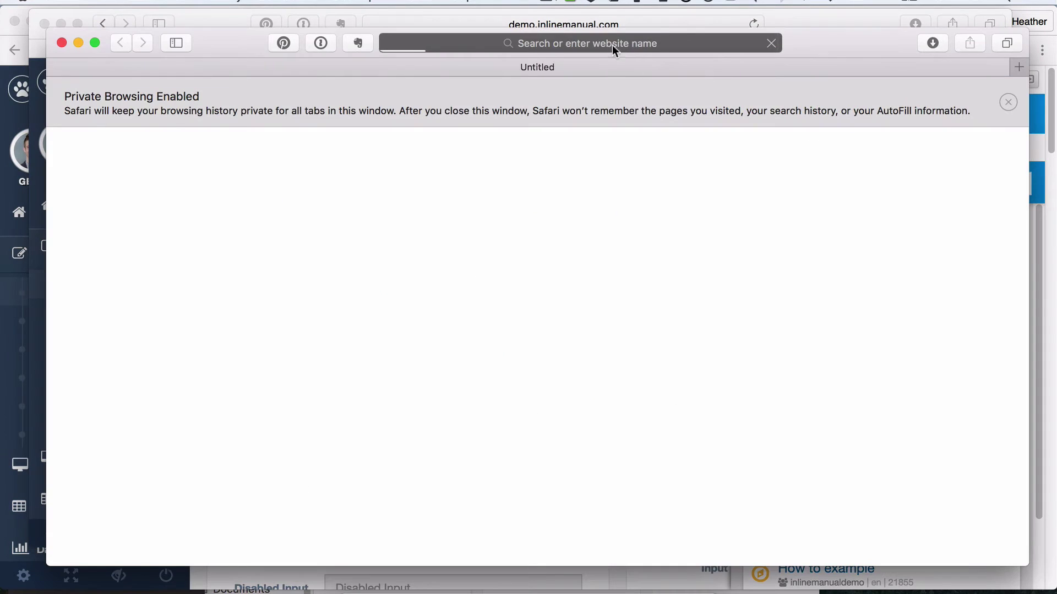
{"action": "type", "text": "http://demo.inlinemanual.com/webkraft/form.html"}
{"action": "key", "text": "Return"}
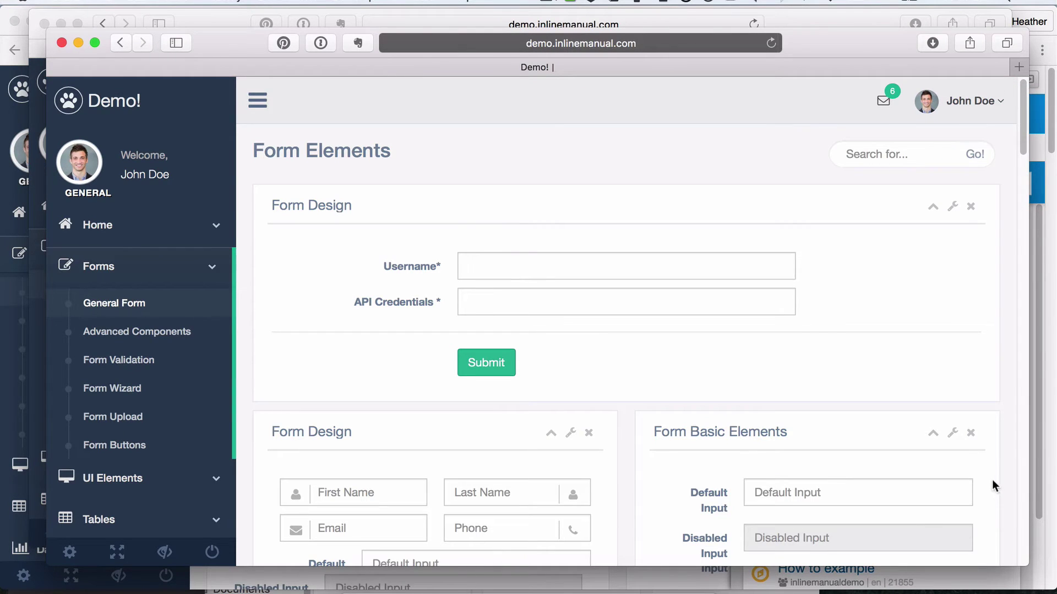
Step: Enlarge the private window, close the help widget panel, and reload the demo page
{"action": "left_click_drag", "start_coordinate": [1028, 566], "coordinate": [1049, 593]}
{"action": "key", "text": "super+r"}
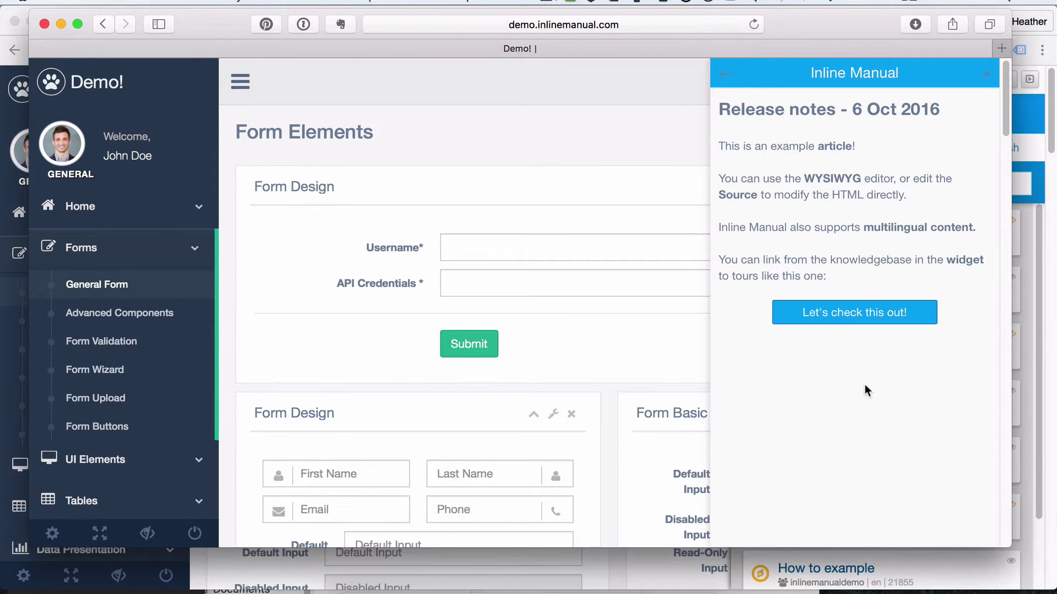
{"action": "left_click", "coordinate": [985, 73]}
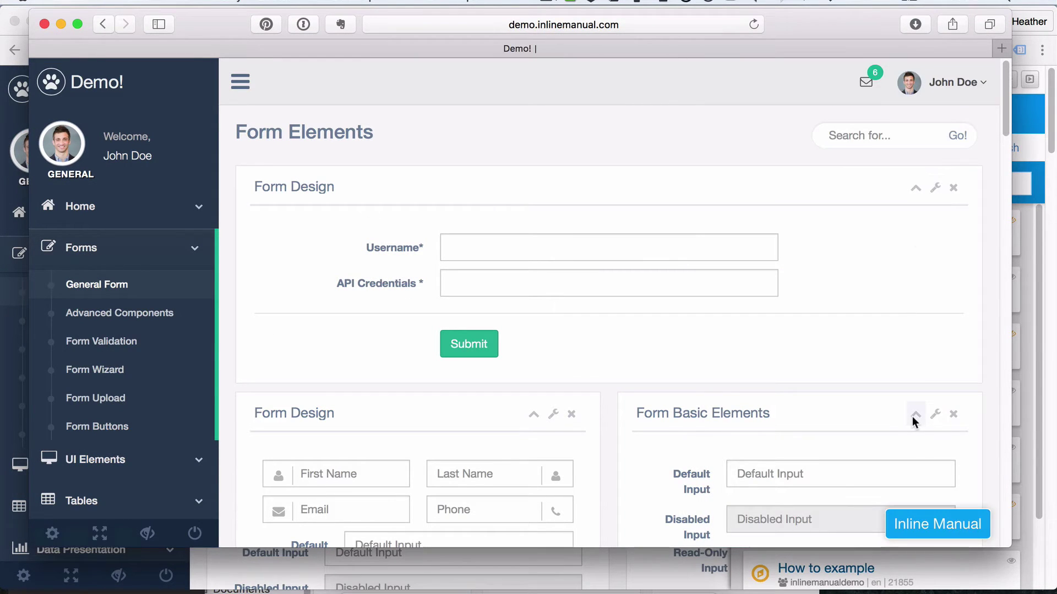
{"action": "key", "text": "super+r"}
Step: Launch the tour from the Release notes article and follow it to the General Form page
{"action": "left_click", "coordinate": [932, 530]}
{"action": "left_click", "coordinate": [808, 146]}
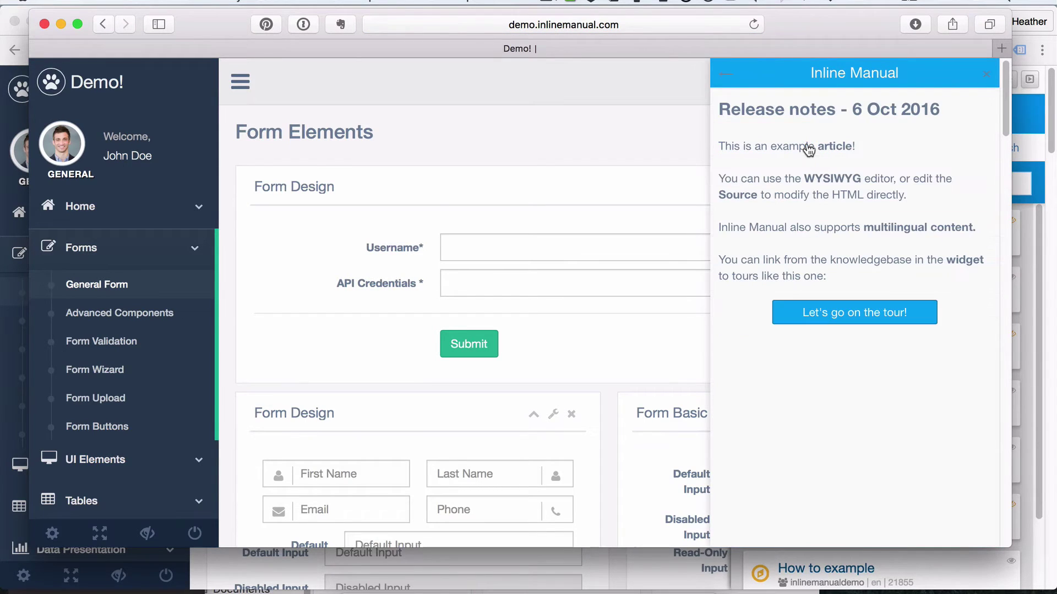
{"action": "left_click", "coordinate": [889, 315]}
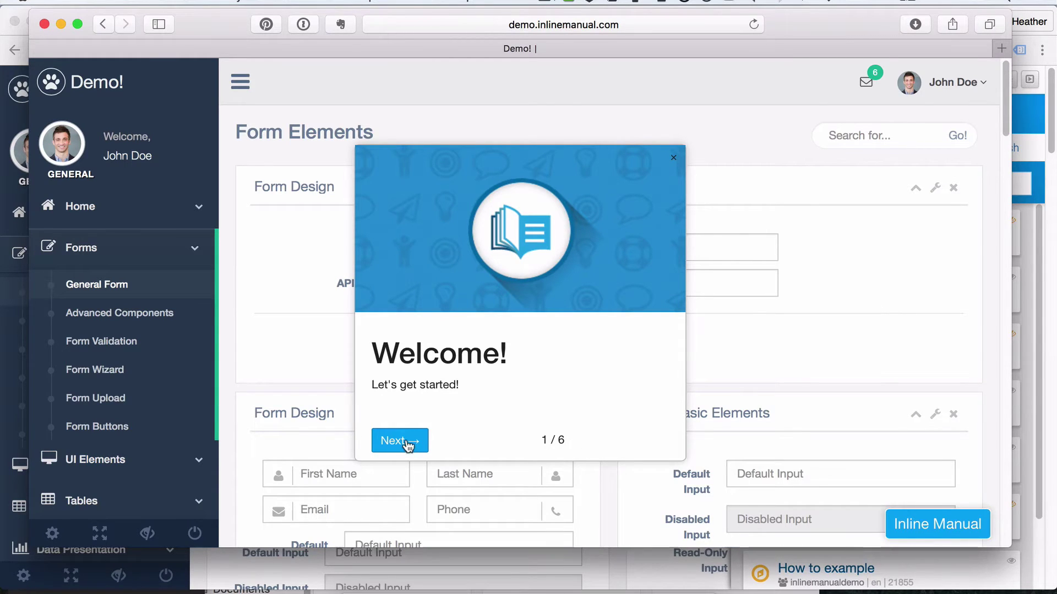
{"action": "left_click", "coordinate": [400, 441]}
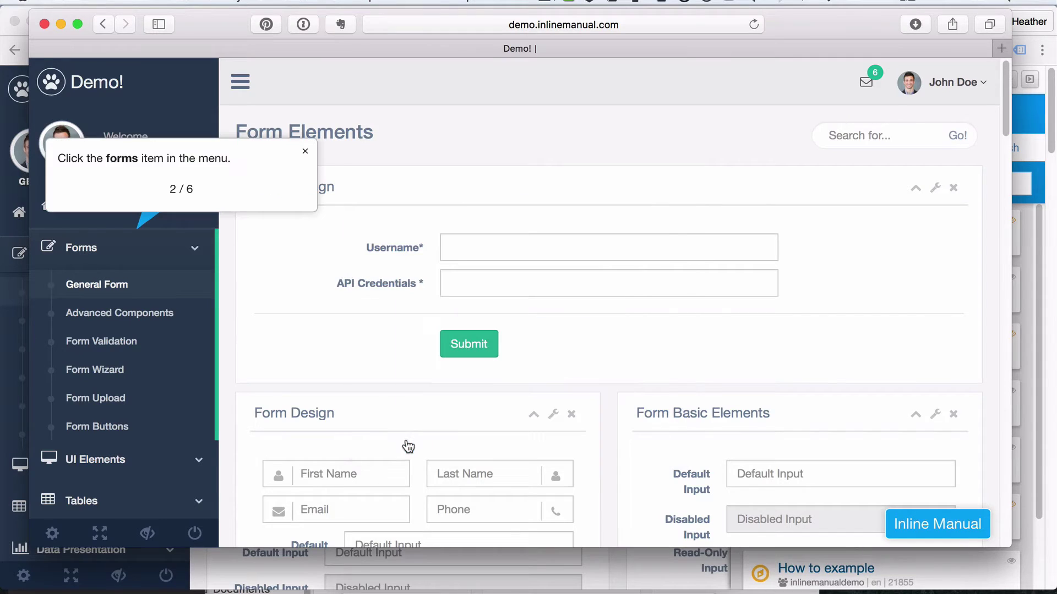
{"action": "left_click", "coordinate": [94, 246]}
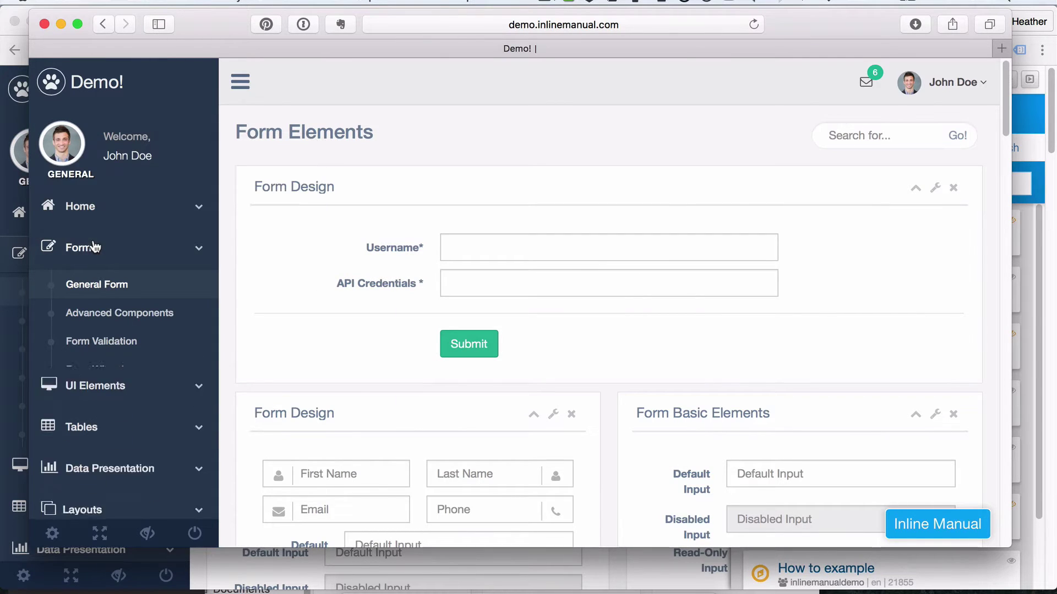
{"action": "left_click", "coordinate": [93, 247]}
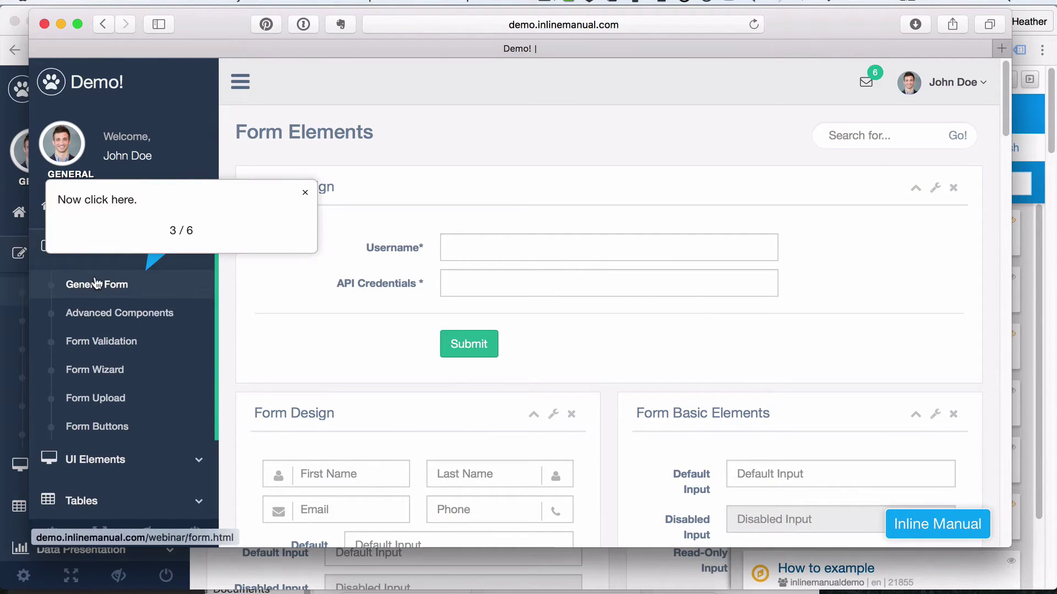
{"action": "left_click", "coordinate": [98, 284]}
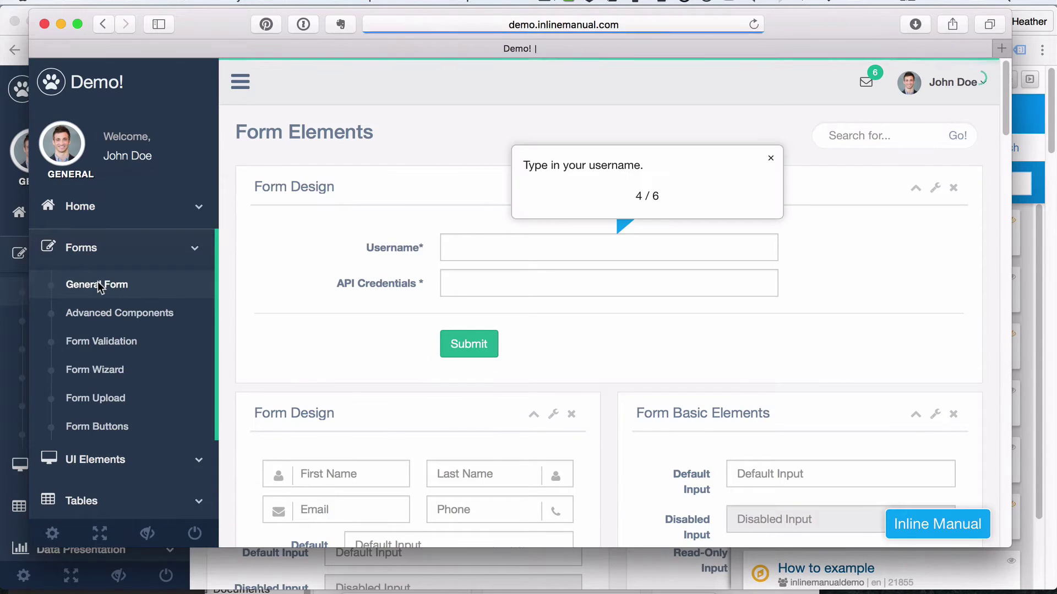
{"action": "left_click", "coordinate": [474, 247]}
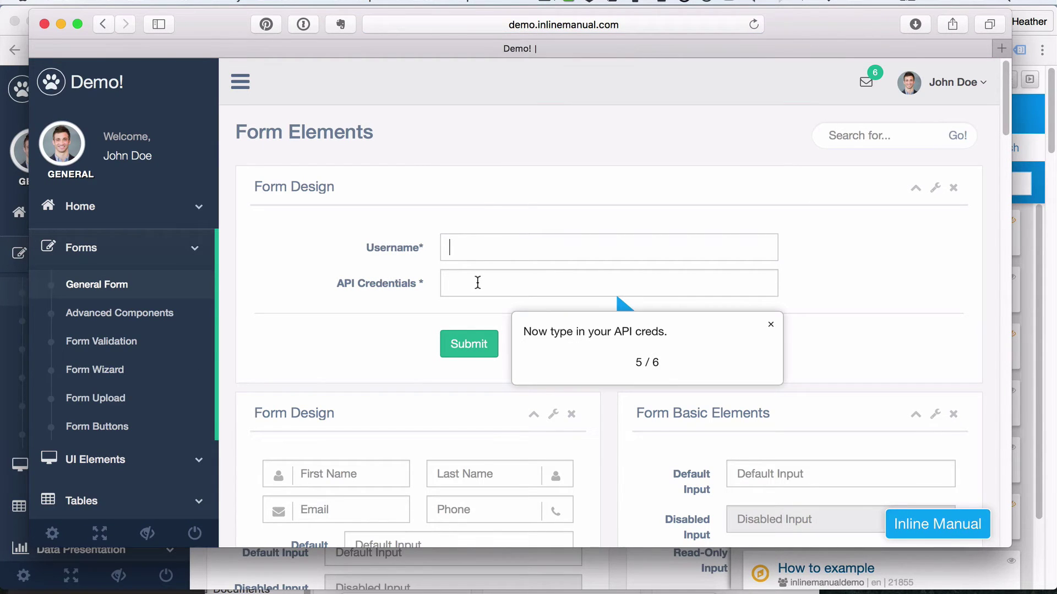
{"action": "type", "text": "sdsd"}
{"action": "left_click", "coordinate": [476, 283]}
{"action": "type", "text": "sdsd"}
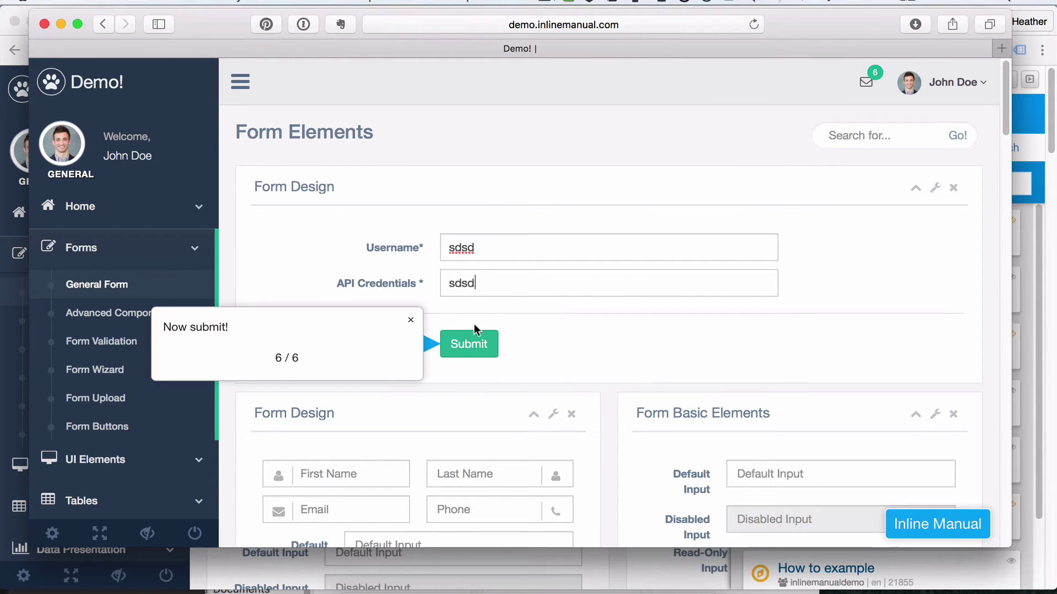
{"action": "left_click", "coordinate": [484, 301]}
{"action": "left_click", "coordinate": [475, 343]}
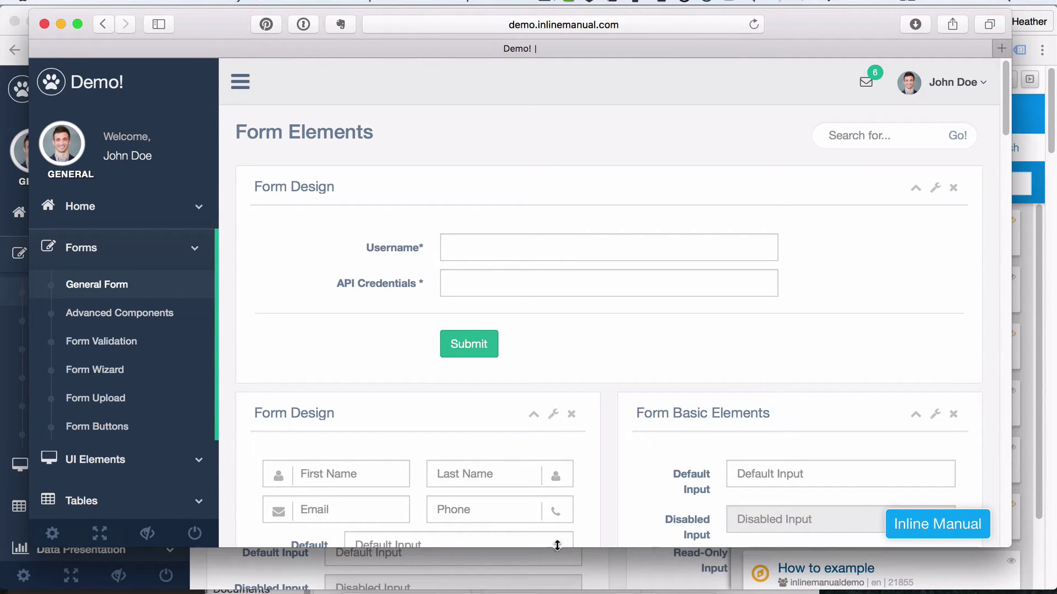
{"action": "left_click", "coordinate": [504, 588]}
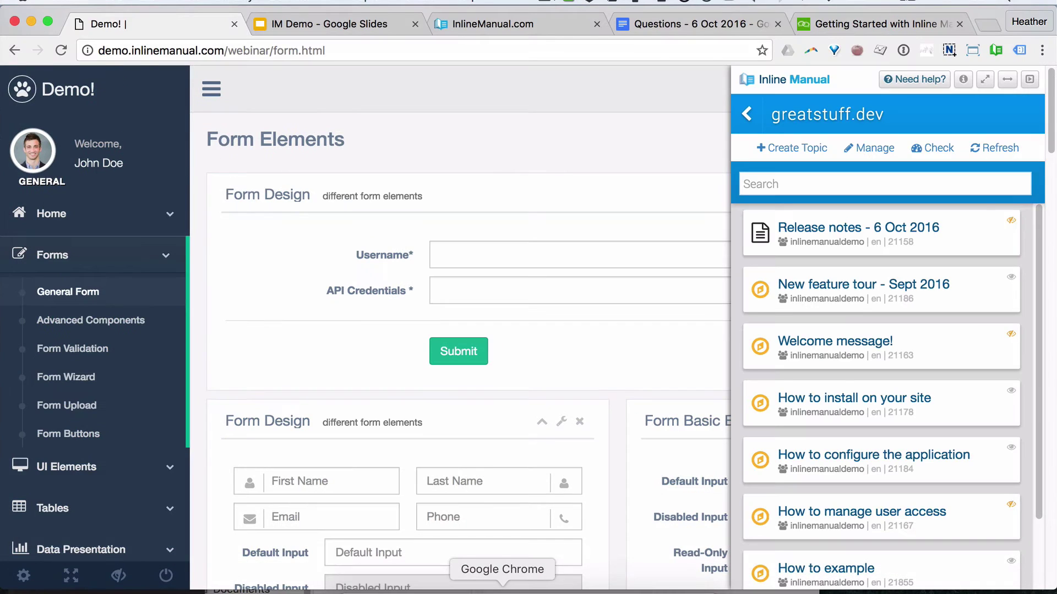
Step: Step the IM Demo deck through What we built today to Site Configuration, then return to the demo site
{"action": "left_click", "coordinate": [326, 24]}
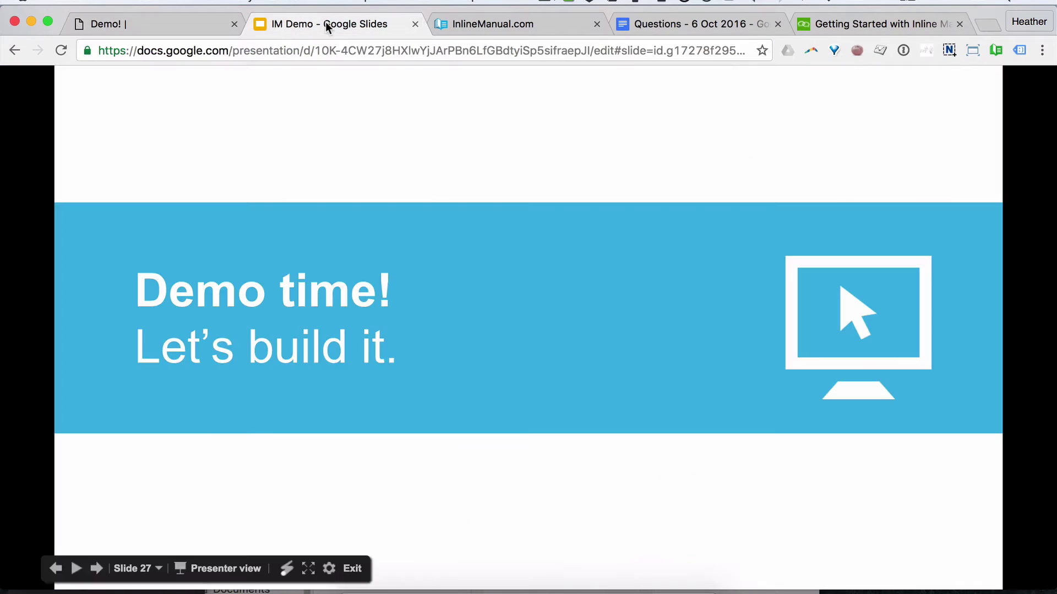
{"action": "left_click", "coordinate": [457, 378]}
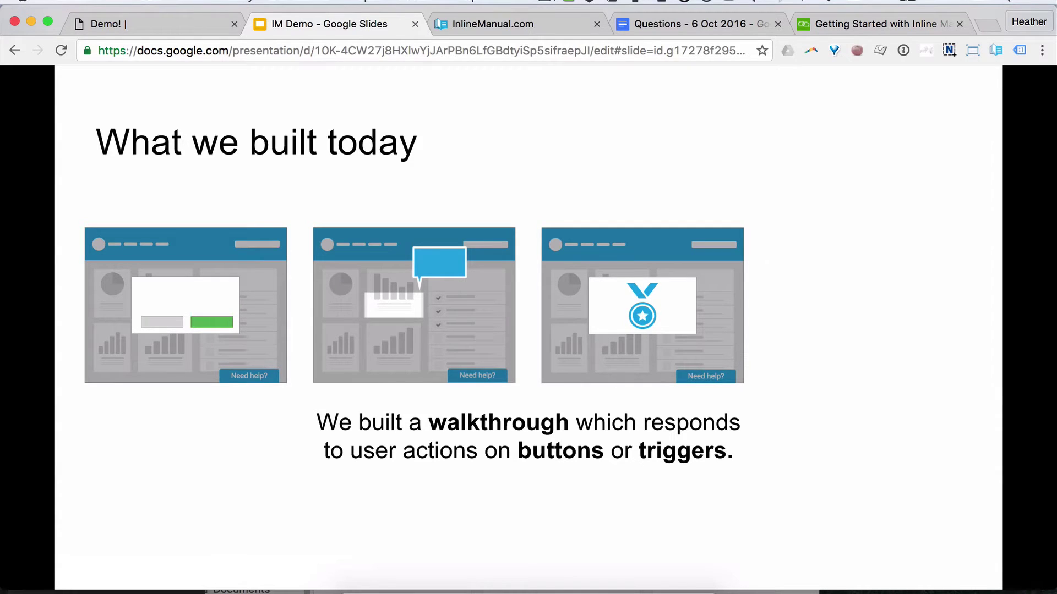
{"action": "key", "text": "Right"}
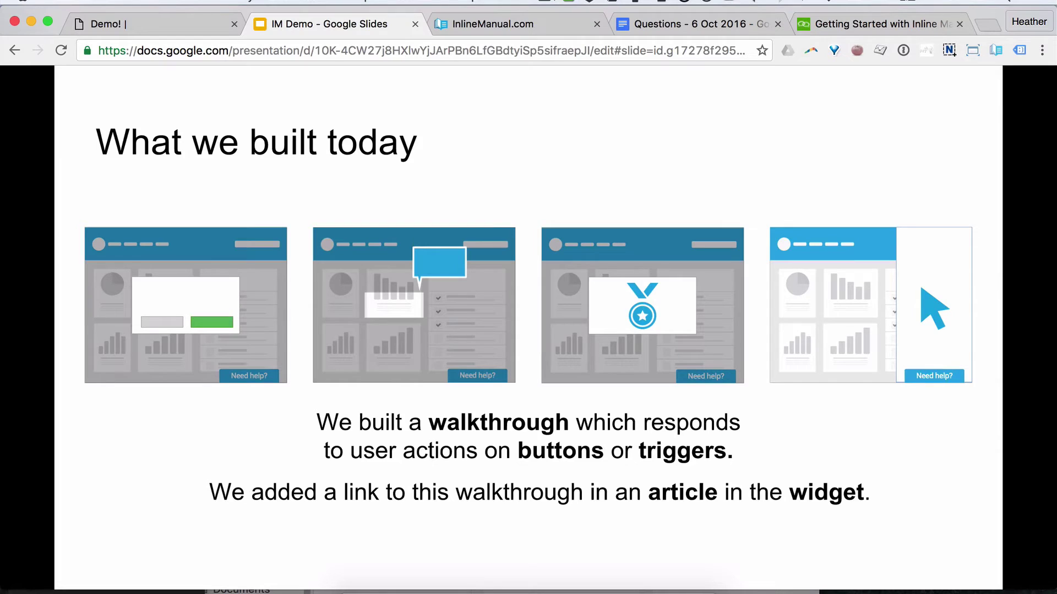
{"action": "key", "text": "Right"}
{"action": "key", "text": "Right"}
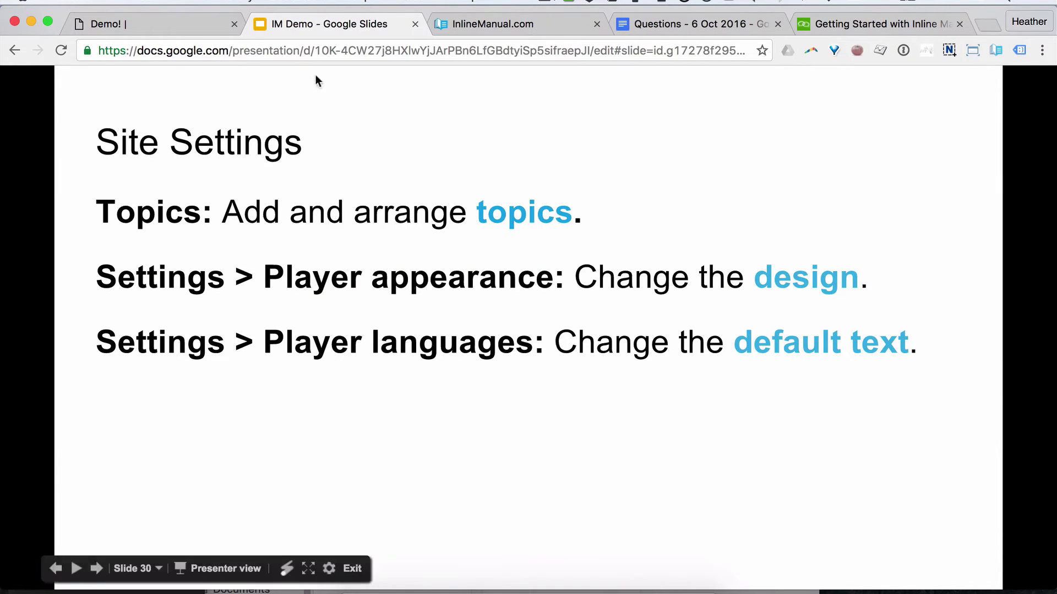
{"action": "left_click", "coordinate": [152, 21]}
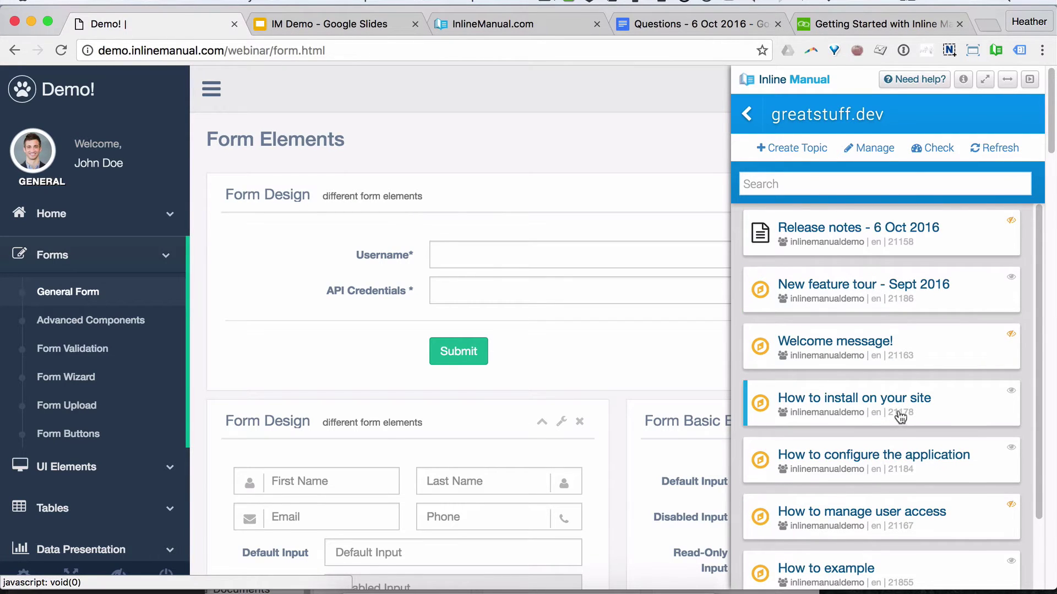
Step: Close the authoring panel and view the demo site's topic list as end users see it
{"action": "scroll", "coordinate": [869, 416], "scroll_direction": "down", "scroll_amount": 3}
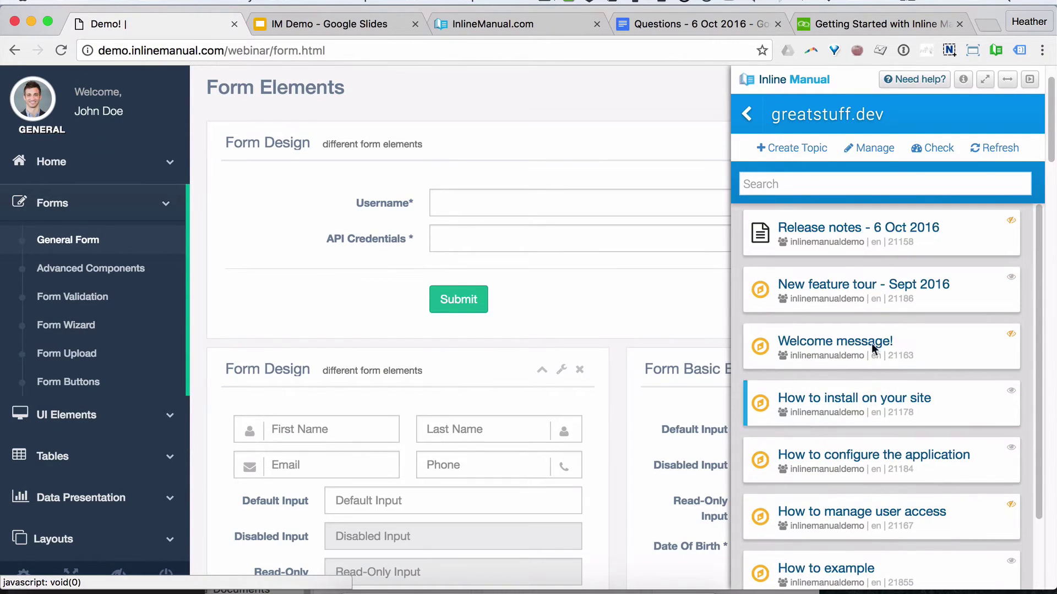
{"action": "left_click", "coordinate": [787, 185]}
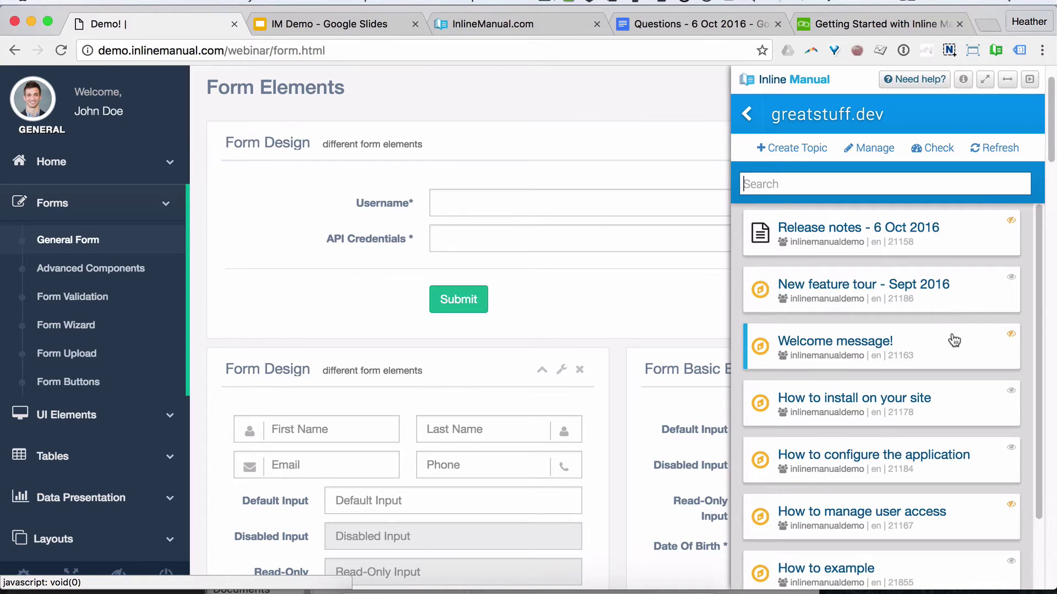
{"action": "left_click", "coordinate": [995, 50]}
{"action": "left_click", "coordinate": [985, 566]}
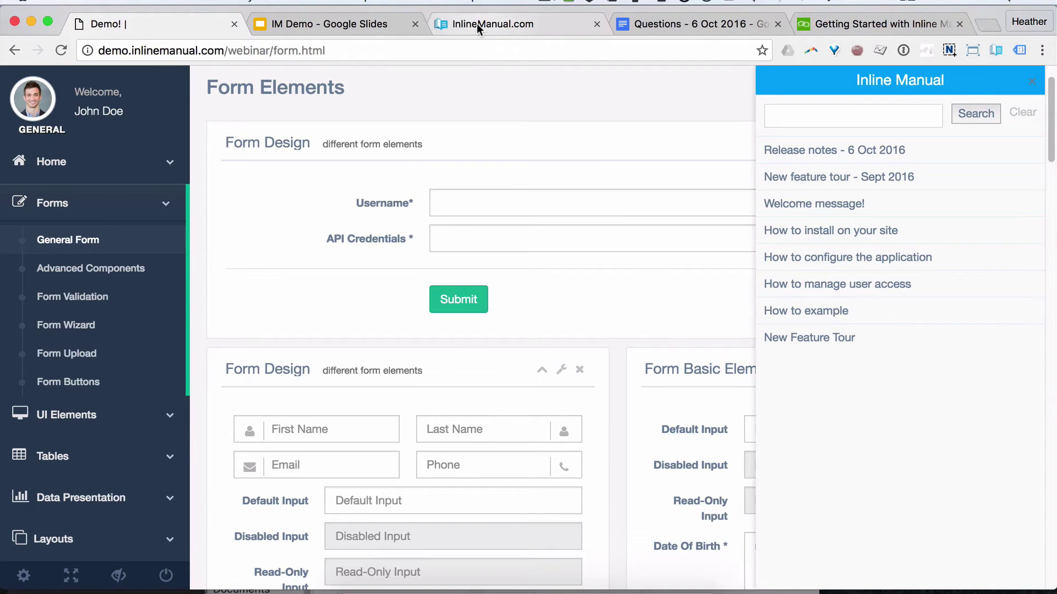
{"action": "left_click", "coordinate": [357, 22]}
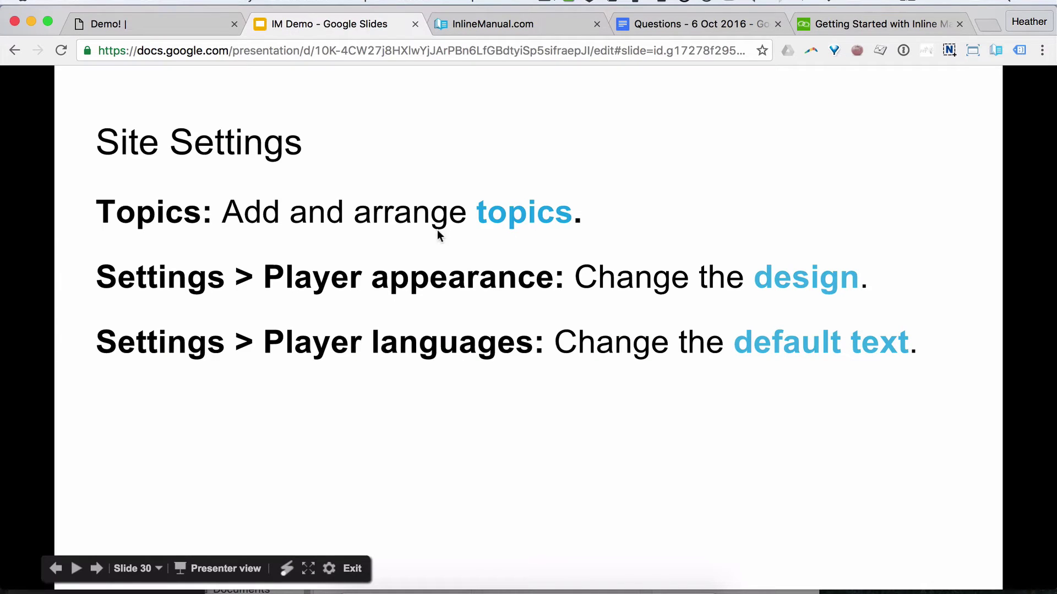
Step: Reload greatstuff.dev topics, remove New feature tour - Sept 2016, and drag New Feature Tour to third
{"action": "left_click", "coordinate": [505, 27]}
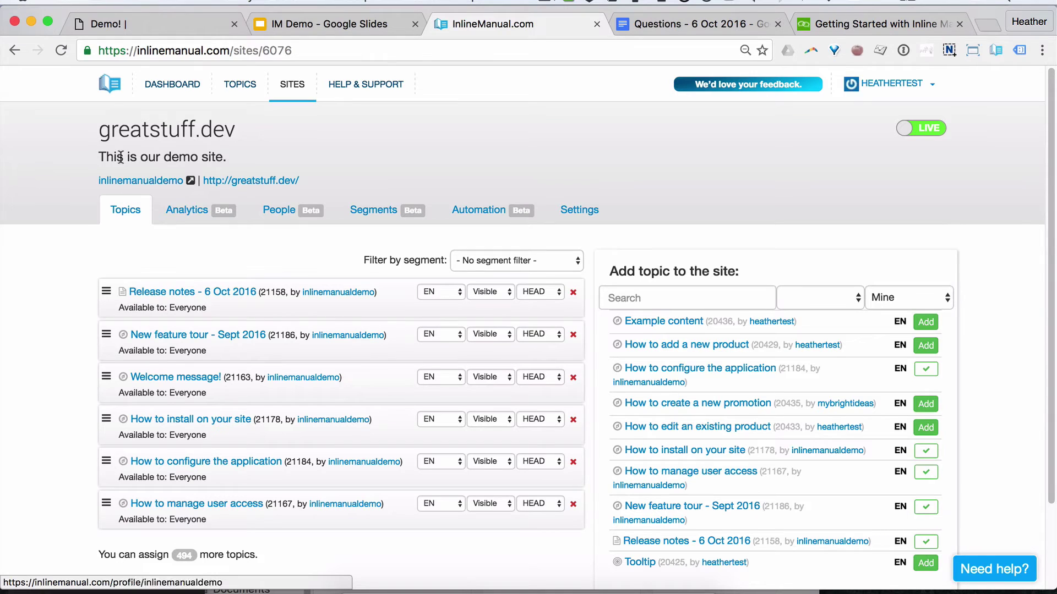
{"action": "left_click", "coordinate": [62, 49]}
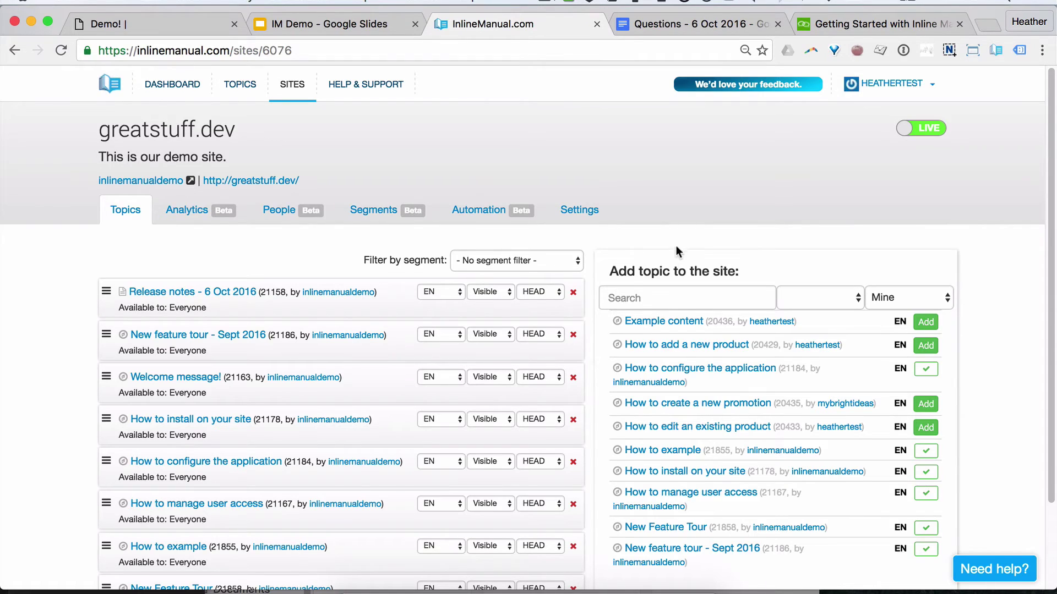
{"action": "scroll", "coordinate": [672, 225], "scroll_direction": "down", "scroll_amount": 2}
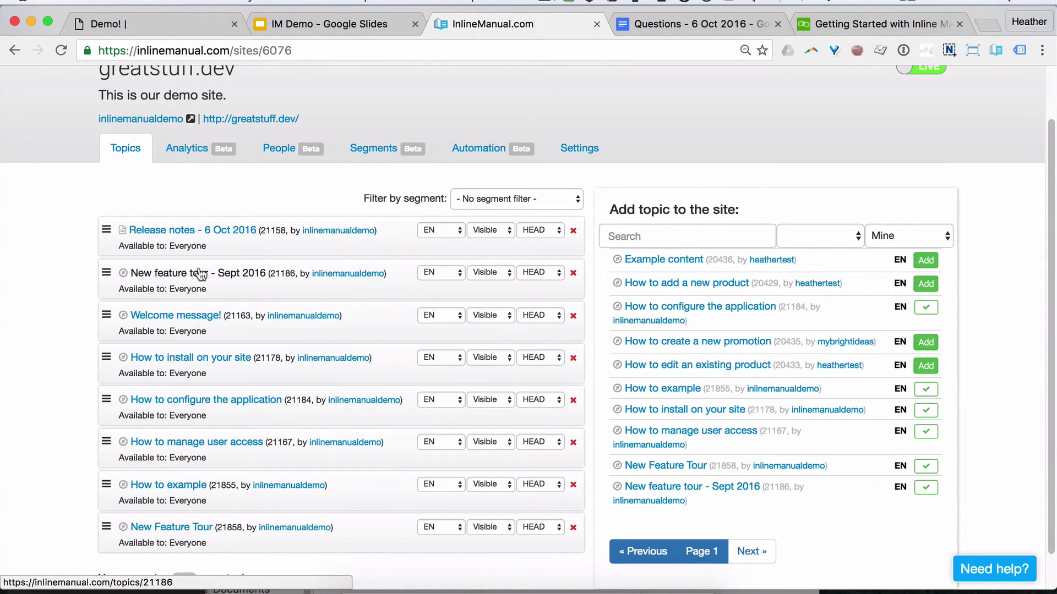
{"action": "left_click", "coordinate": [572, 276]}
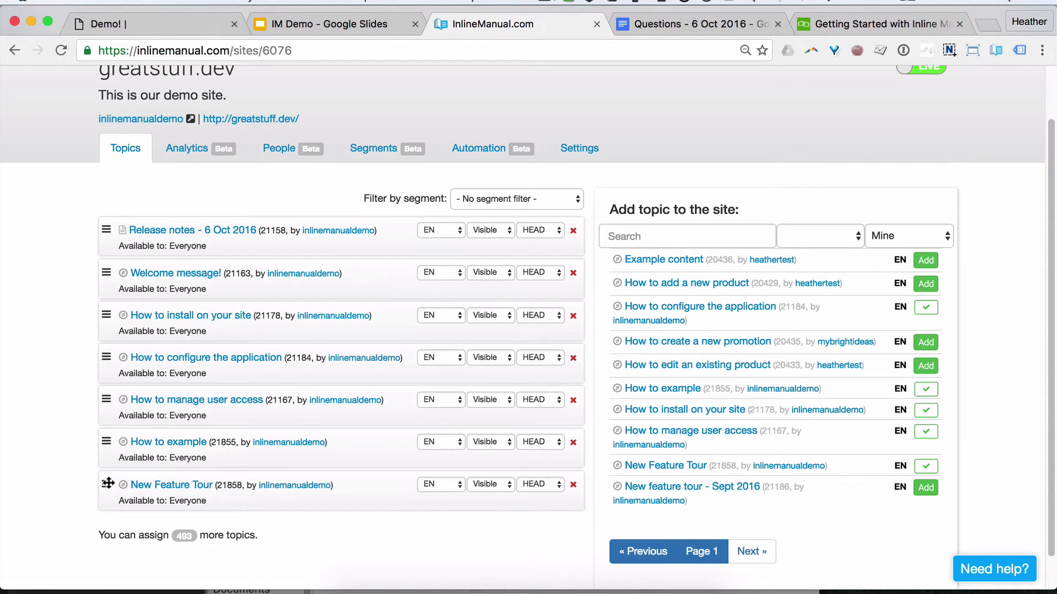
{"action": "left_click_drag", "start_coordinate": [108, 483], "coordinate": [112, 312]}
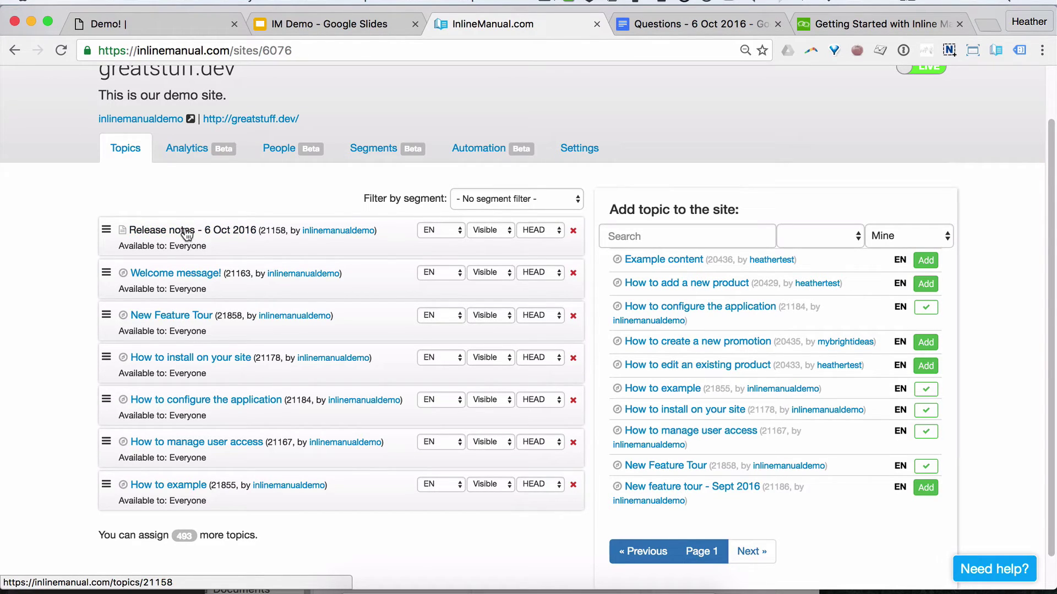
Step: Set New Feature Tour's visibility to Hidden and drag Welcome message! above Release notes - 6 Oct 2016
{"action": "left_click", "coordinate": [480, 315]}
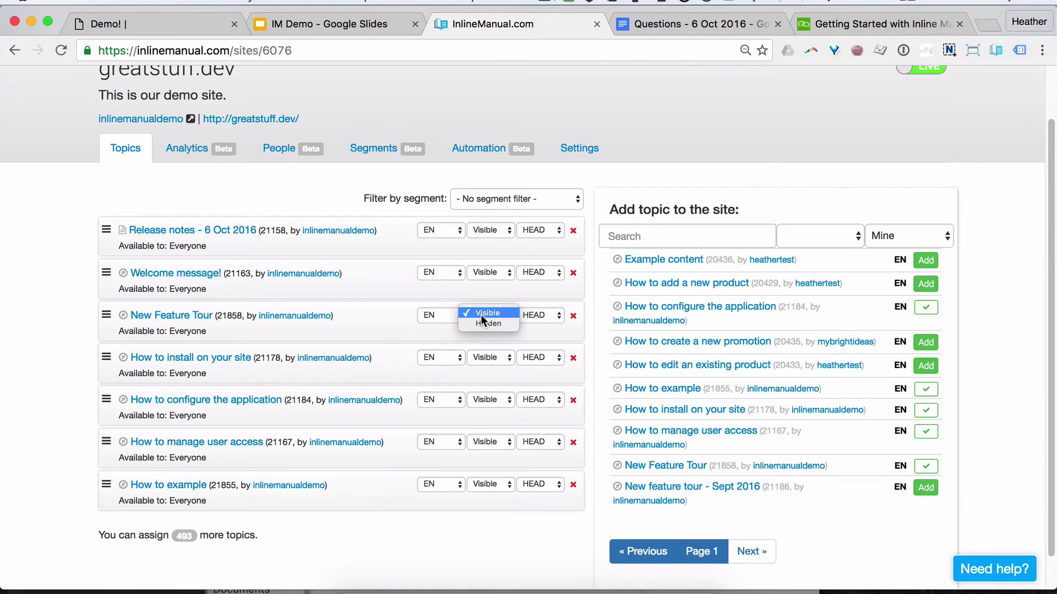
{"action": "left_click", "coordinate": [484, 322]}
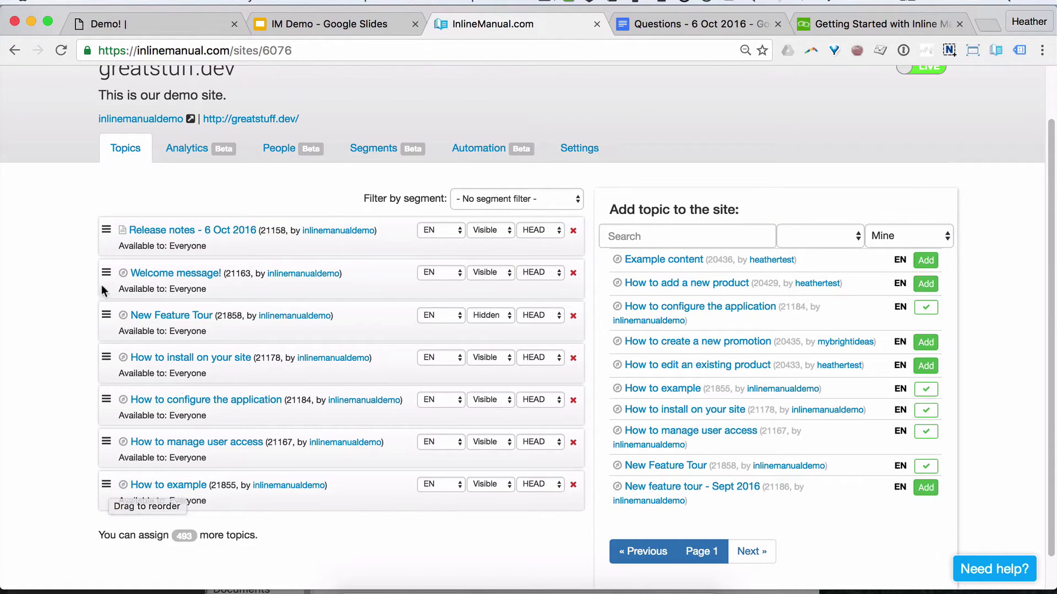
{"action": "left_click_drag", "start_coordinate": [107, 273], "coordinate": [107, 237]}
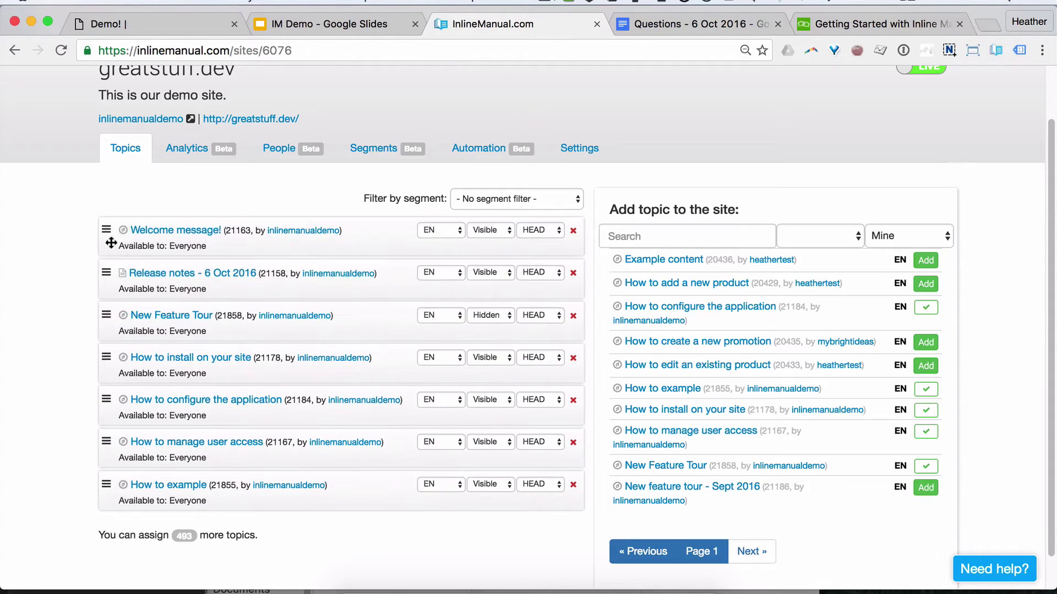
Step: Reload the demo page twice and check the widget's topic list before returning to the slides
{"action": "left_click", "coordinate": [150, 26]}
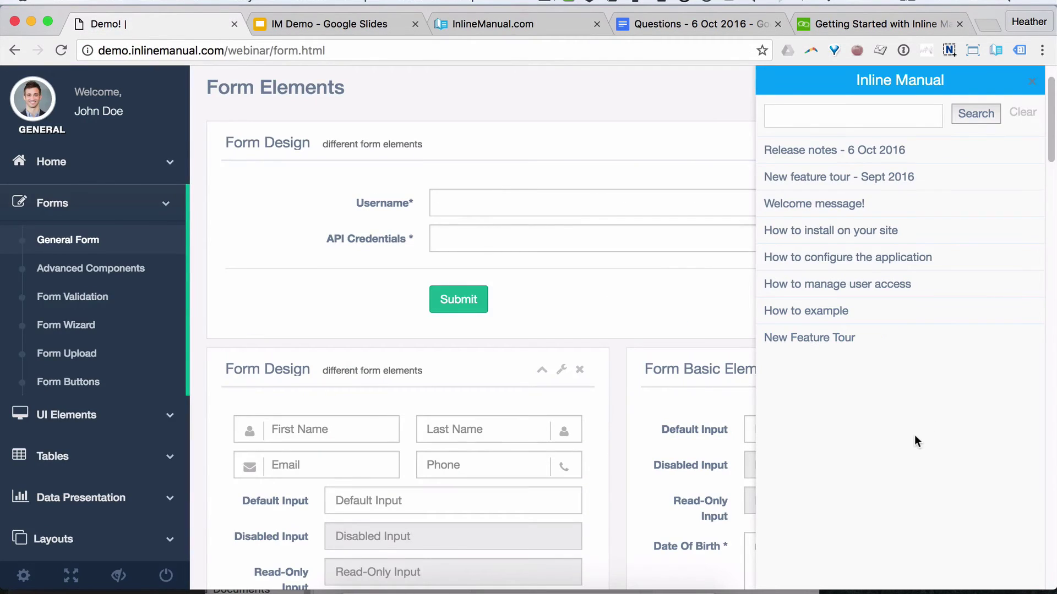
{"action": "key", "text": "super+r"}
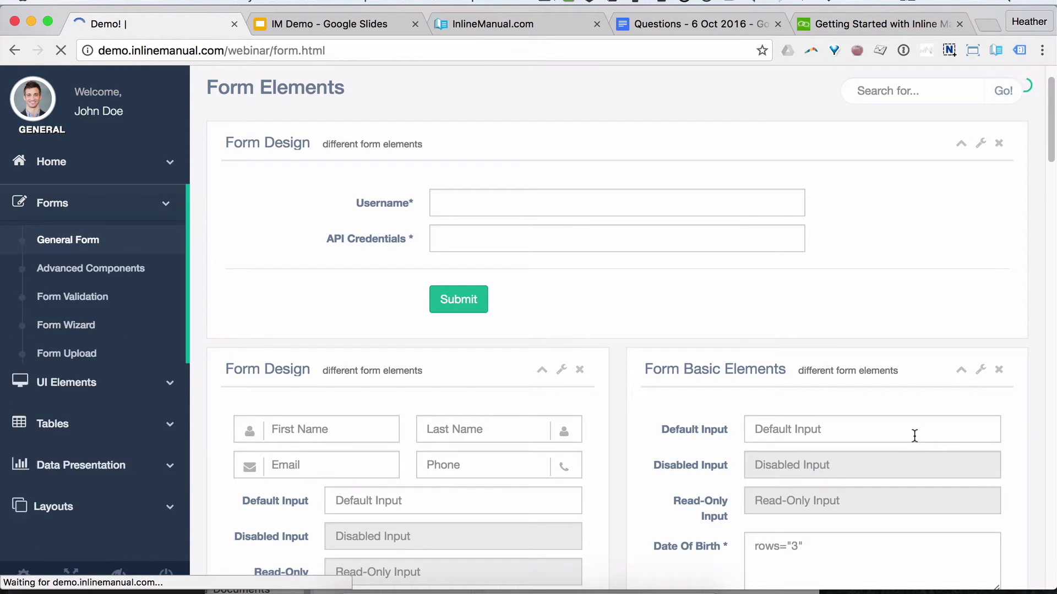
{"action": "left_click", "coordinate": [1005, 577]}
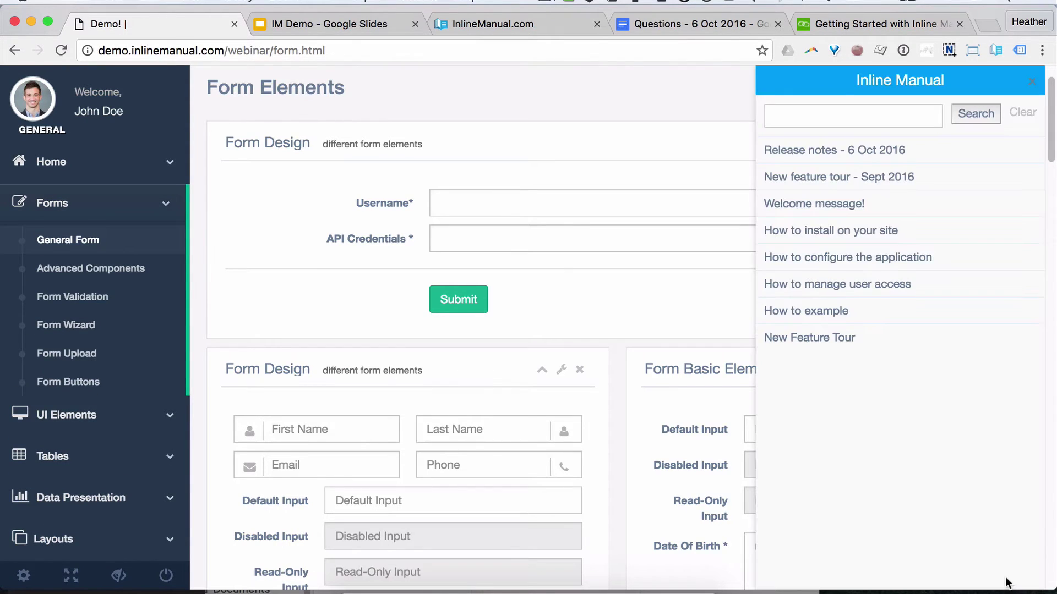
{"action": "key", "text": "super+r"}
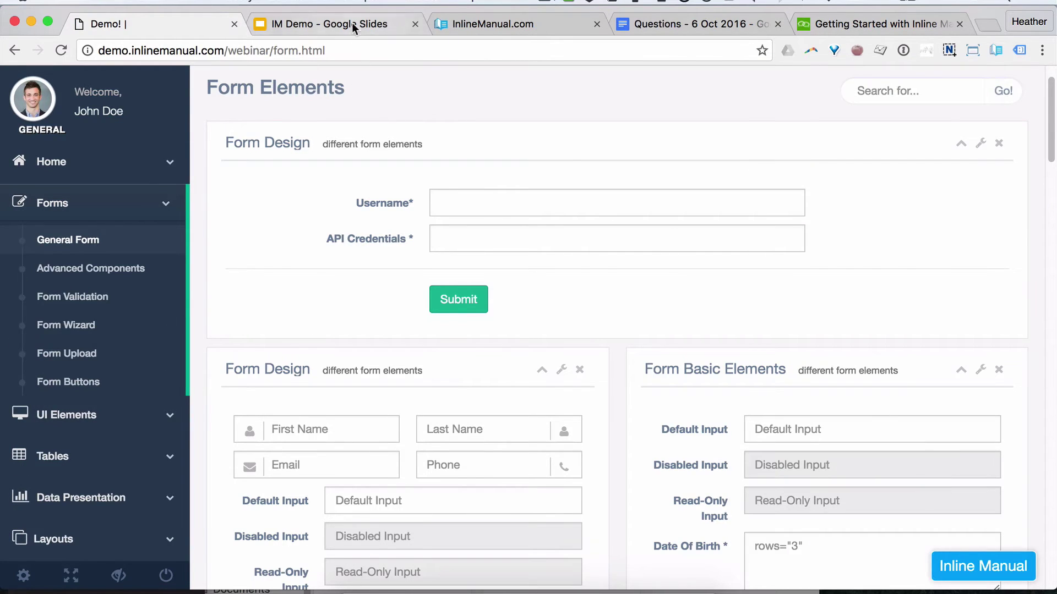
{"action": "left_click", "coordinate": [352, 22]}
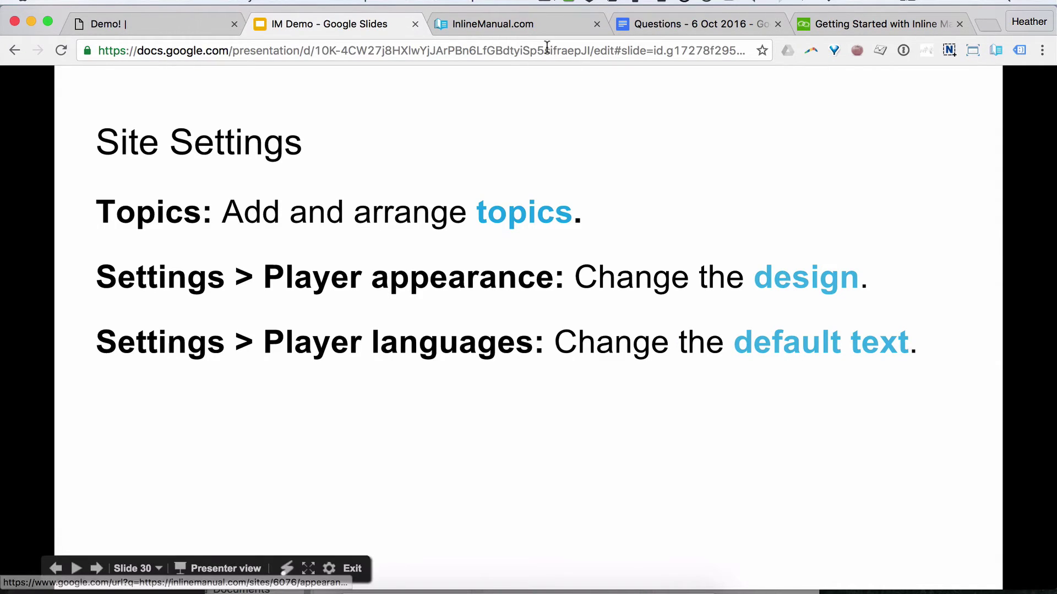
Step: Open greatstuff.dev's player appearance settings and make the launcher background orange
{"action": "left_click", "coordinate": [523, 24]}
{"action": "scroll", "coordinate": [284, 136], "scroll_direction": "up", "scroll_amount": 2}
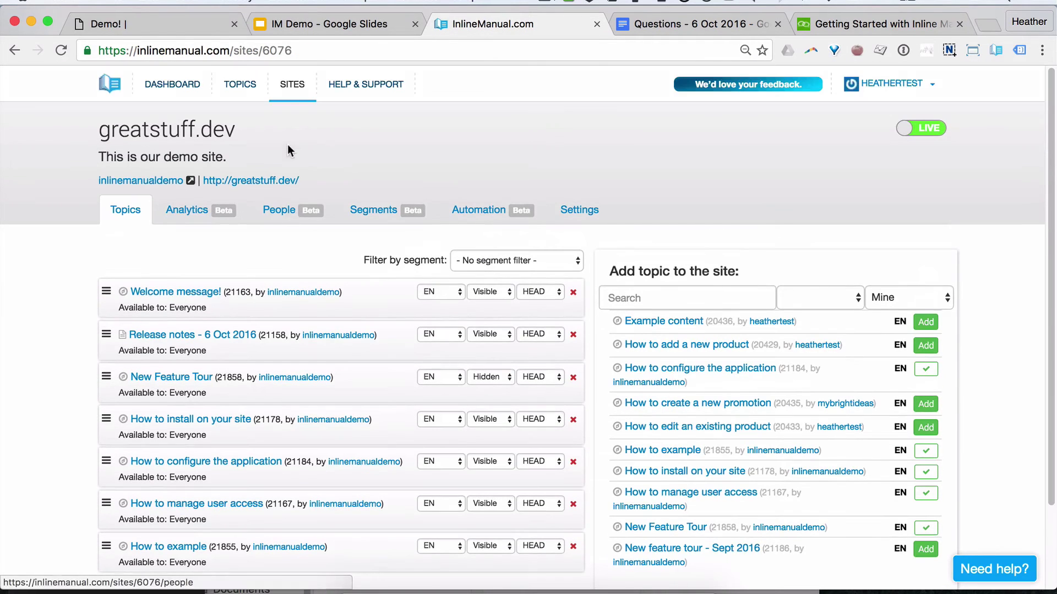
{"action": "left_click", "coordinate": [568, 210]}
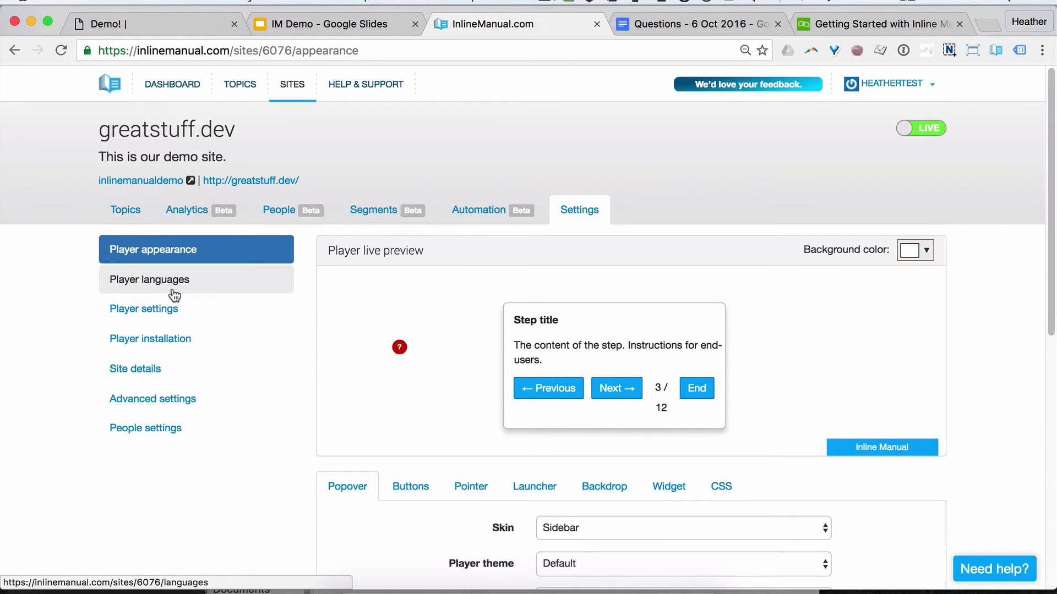
{"action": "scroll", "coordinate": [165, 399], "scroll_direction": "down", "scroll_amount": 3}
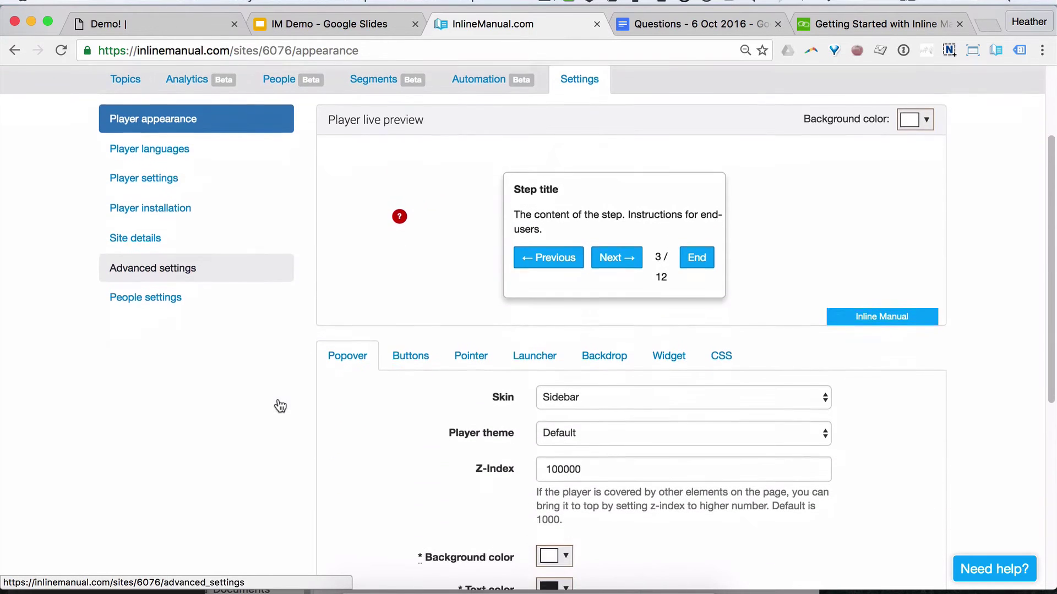
{"action": "left_click", "coordinate": [399, 220]}
{"action": "left_click", "coordinate": [554, 347]}
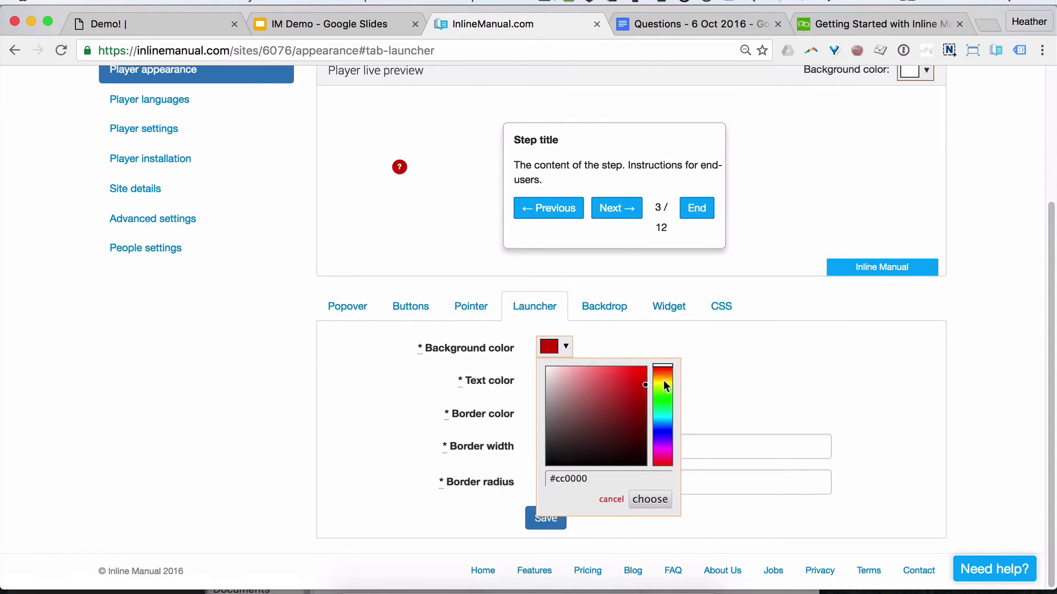
{"action": "left_click_drag", "start_coordinate": [663, 381], "coordinate": [647, 364]}
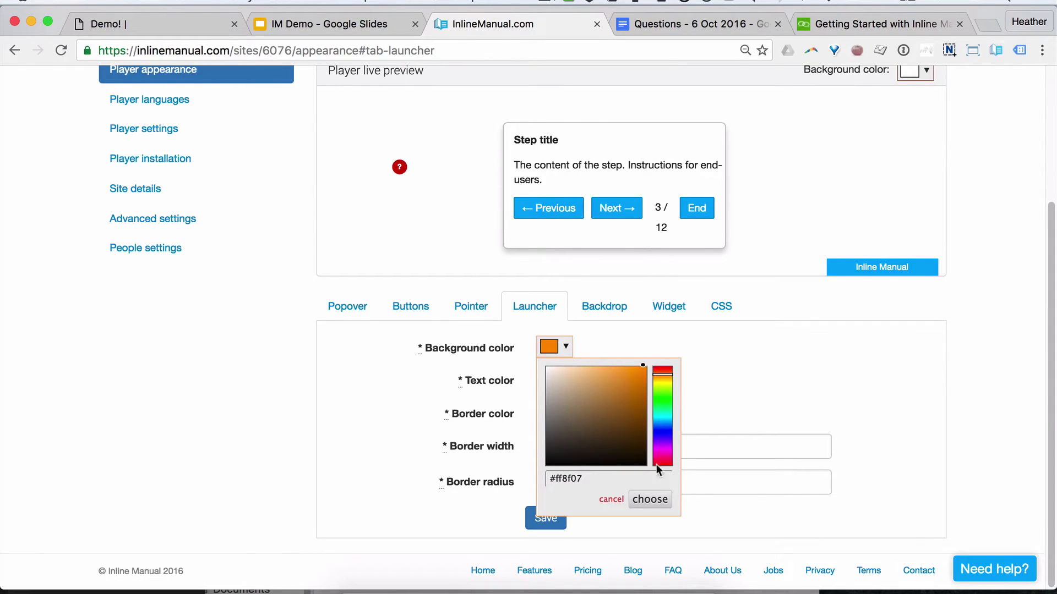
{"action": "left_click", "coordinate": [649, 499]}
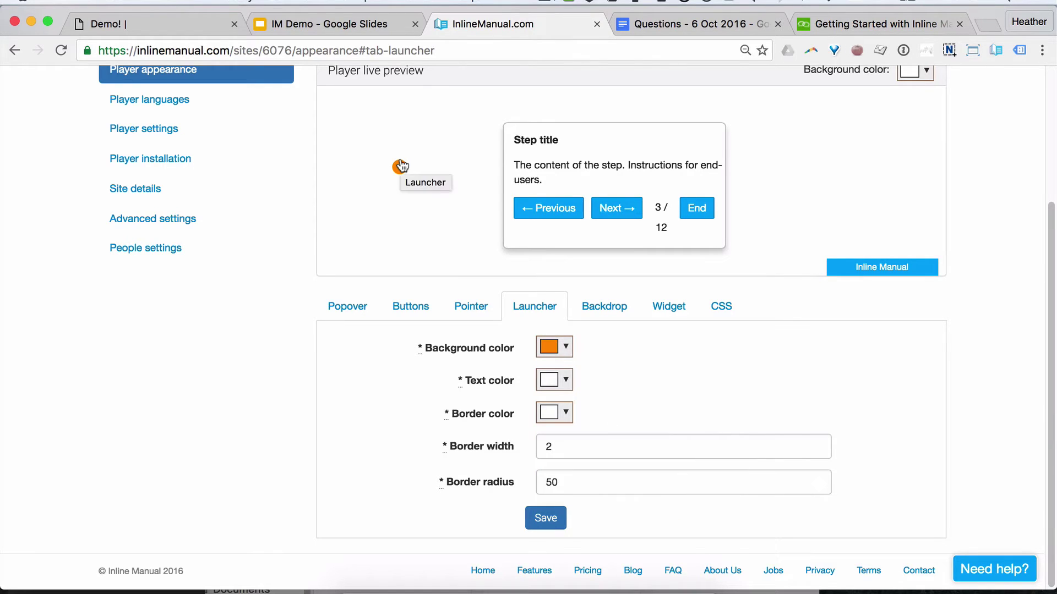
Step: Make the button background orange and save the player appearance
{"action": "left_click", "coordinate": [563, 215]}
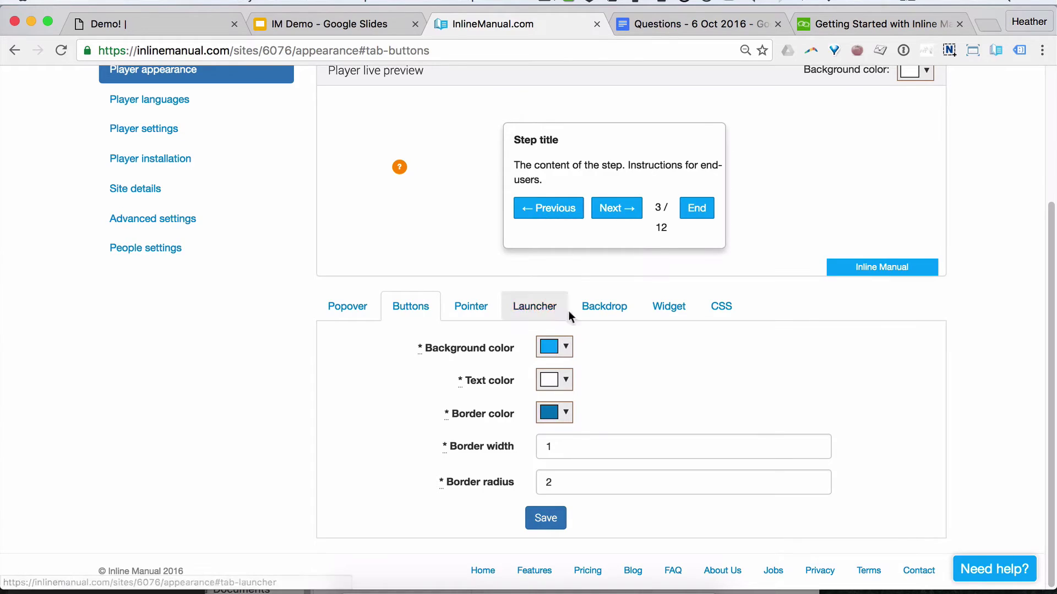
{"action": "left_click", "coordinate": [554, 347]}
{"action": "left_click_drag", "start_coordinate": [635, 385], "coordinate": [633, 368]}
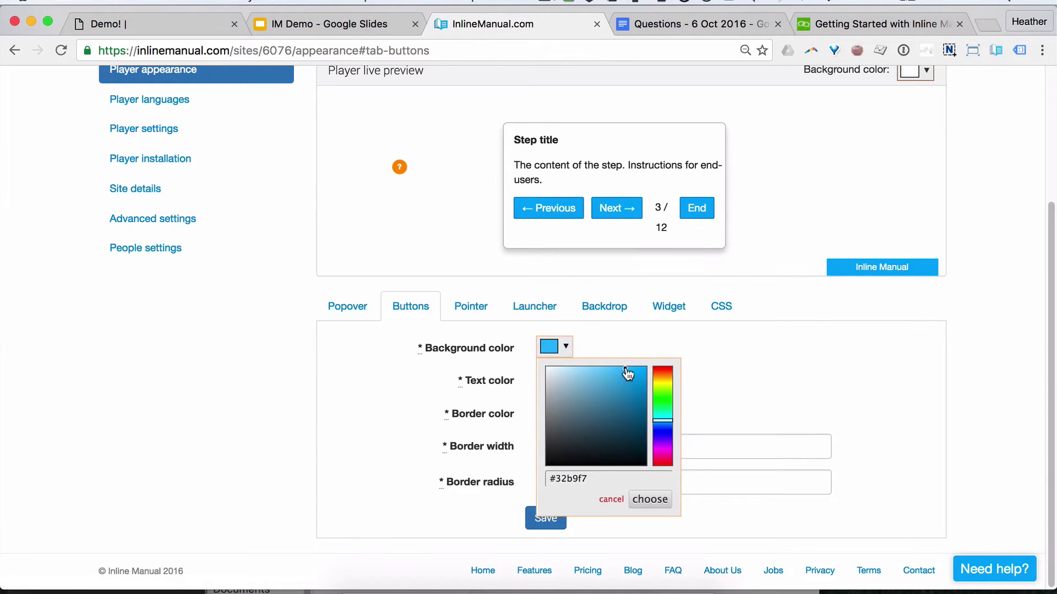
{"action": "left_click", "coordinate": [663, 372]}
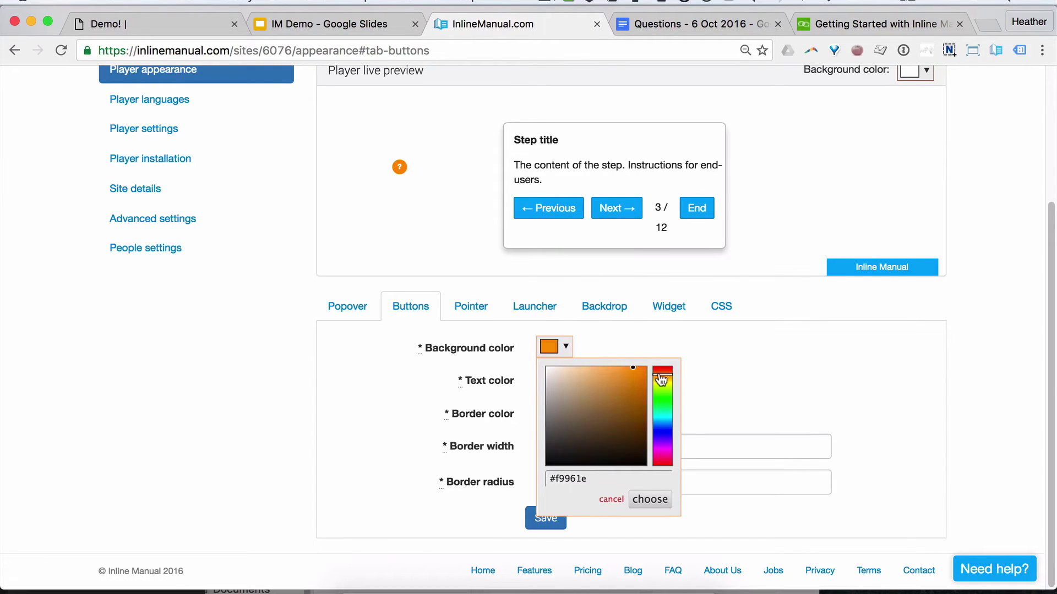
{"action": "left_click", "coordinate": [651, 501]}
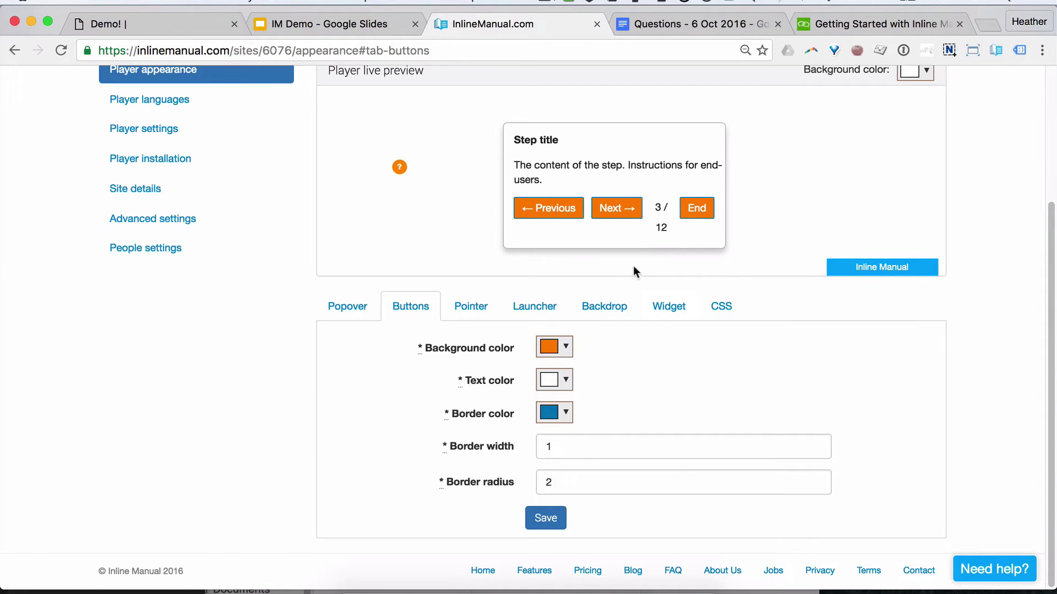
{"action": "left_click", "coordinate": [556, 523]}
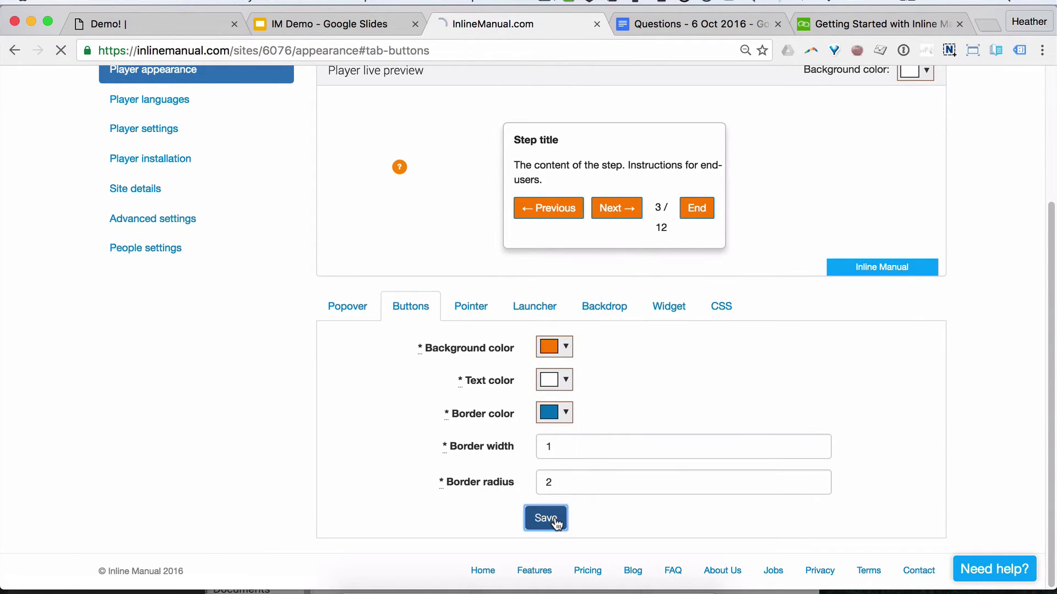
Step: Set the widget background to a lighter orange (#f47a03) and save it
{"action": "left_click", "coordinate": [721, 306]}
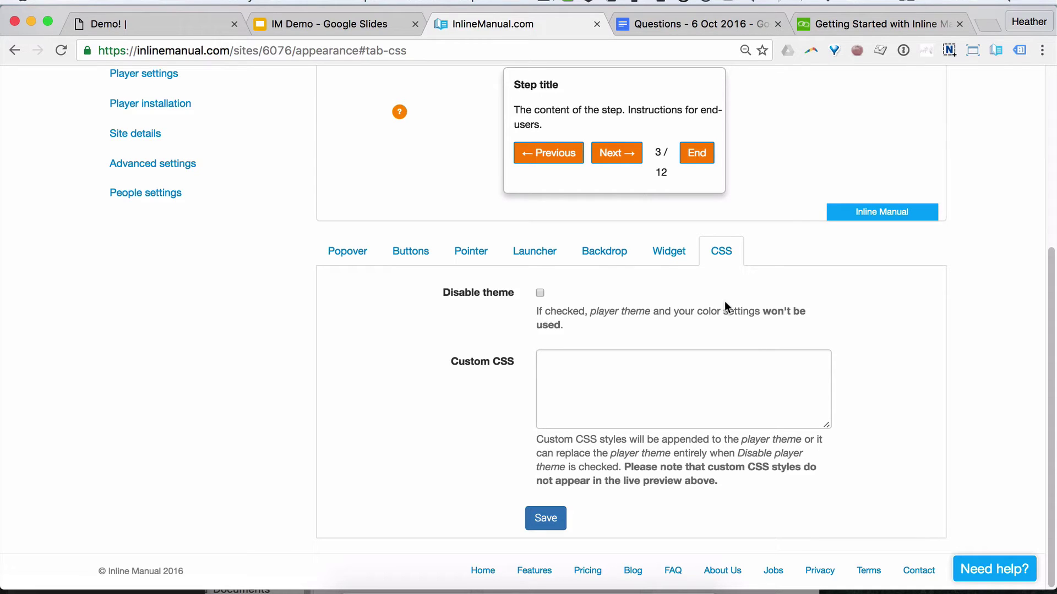
{"action": "scroll", "coordinate": [782, 359], "scroll_direction": "up", "scroll_amount": 3}
{"action": "left_click", "coordinate": [783, 462]}
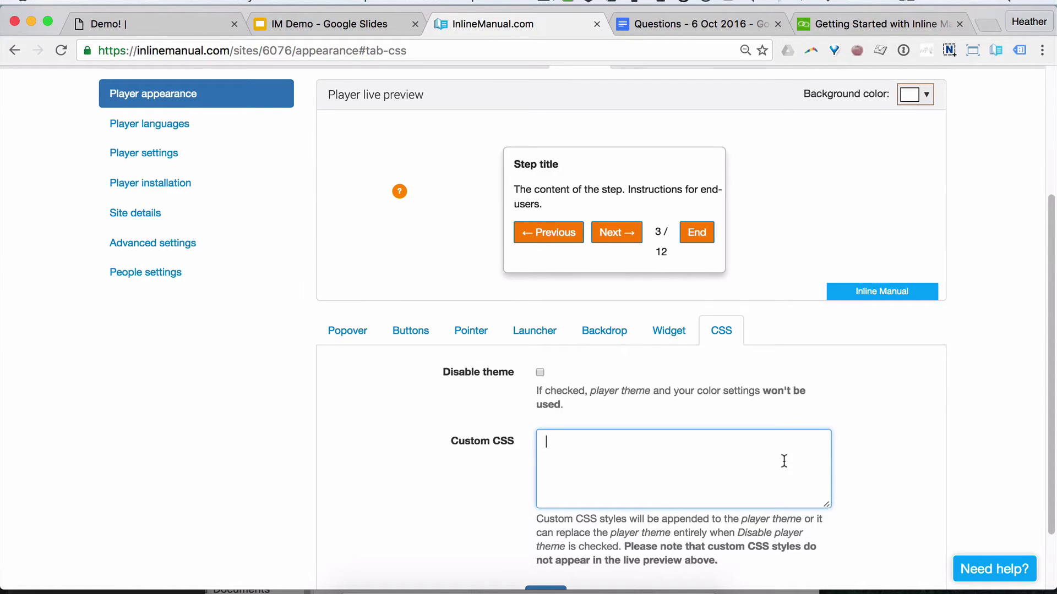
{"action": "left_click", "coordinate": [899, 294]}
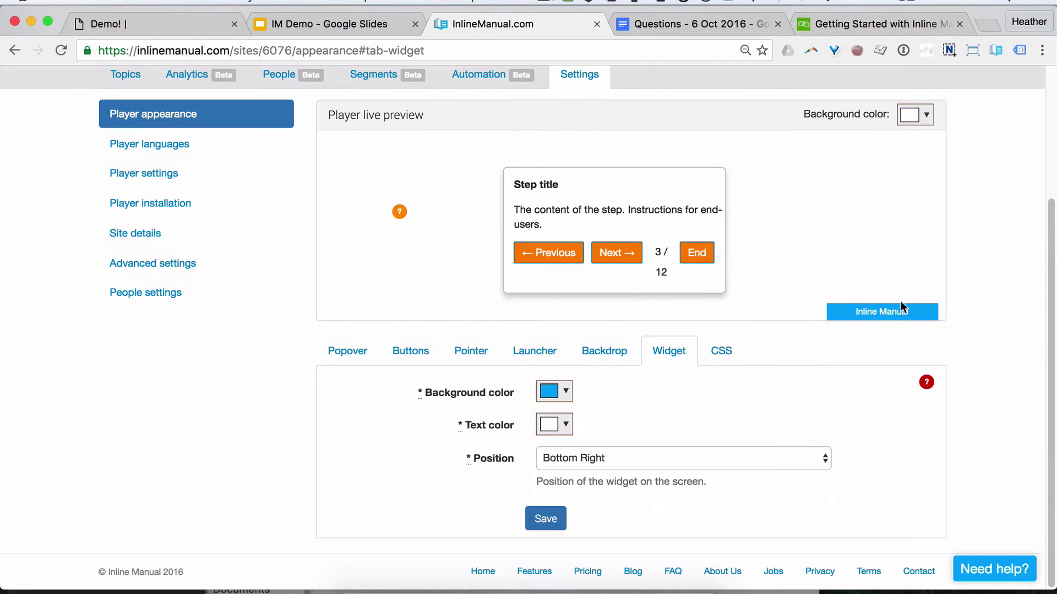
{"action": "left_click", "coordinate": [555, 392]}
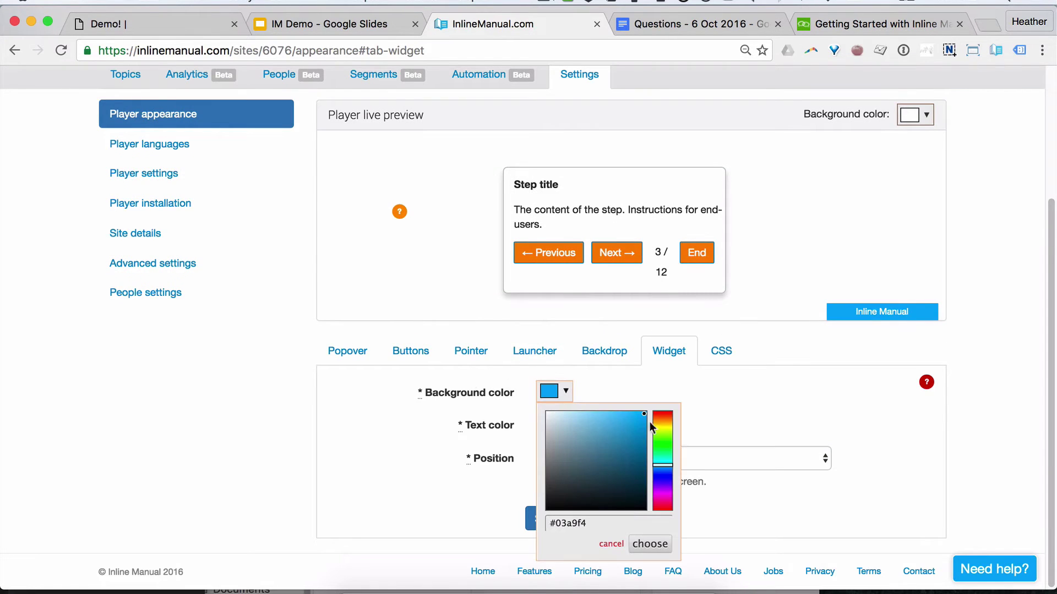
{"action": "left_click_drag", "start_coordinate": [663, 448], "coordinate": [641, 417]}
{"action": "left_click", "coordinate": [650, 544]}
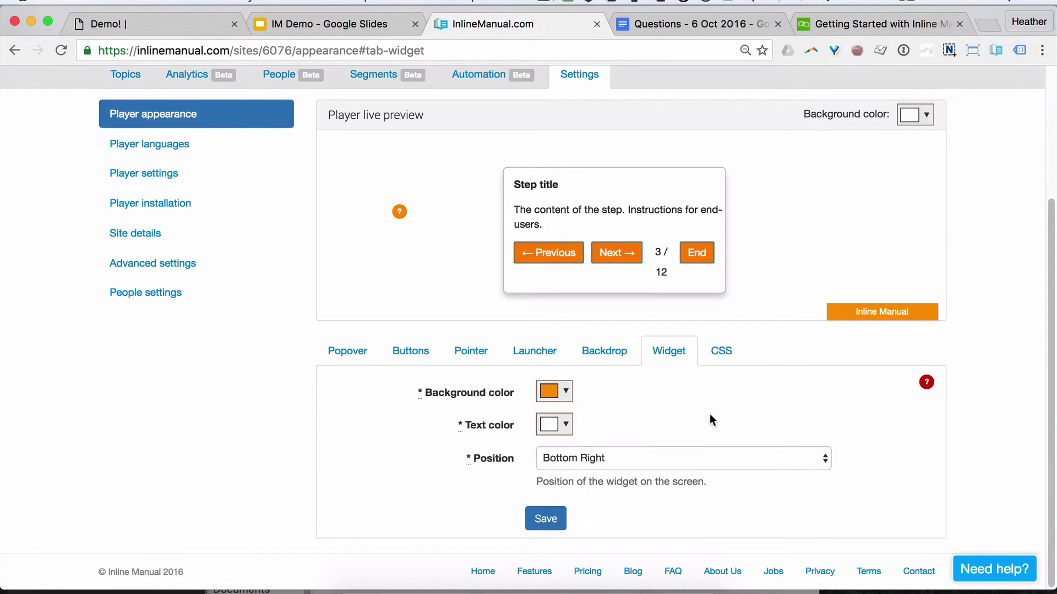
{"action": "left_click", "coordinate": [556, 517]}
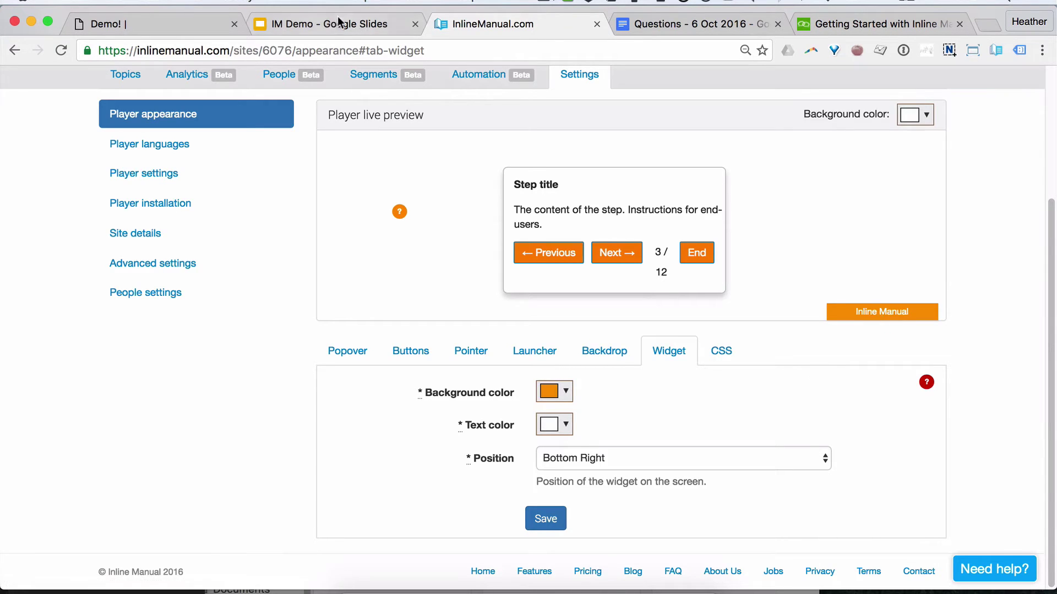
{"action": "left_click", "coordinate": [337, 25]}
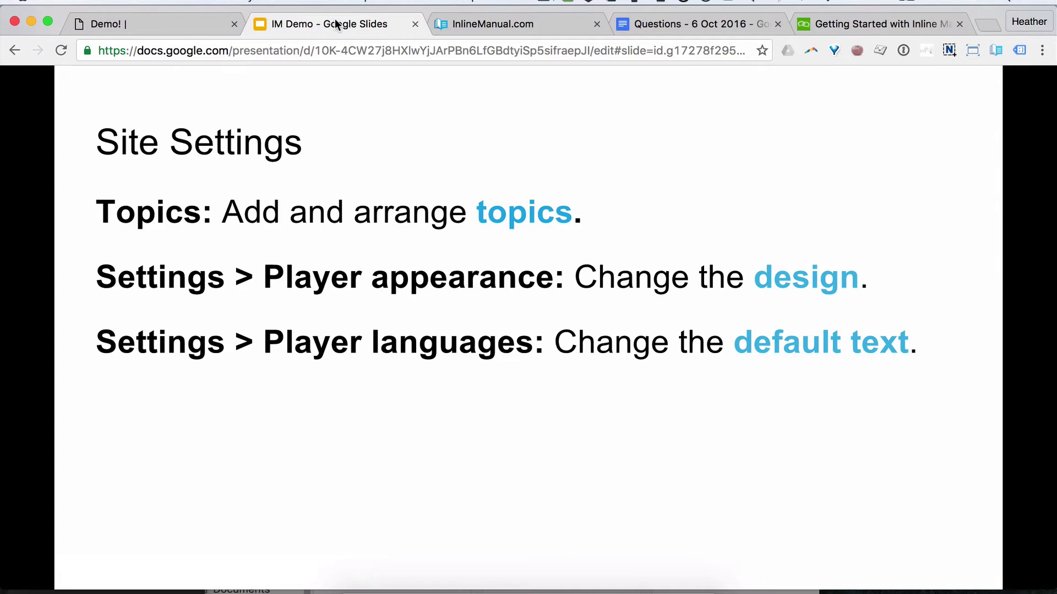
{"action": "left_click", "coordinate": [165, 25]}
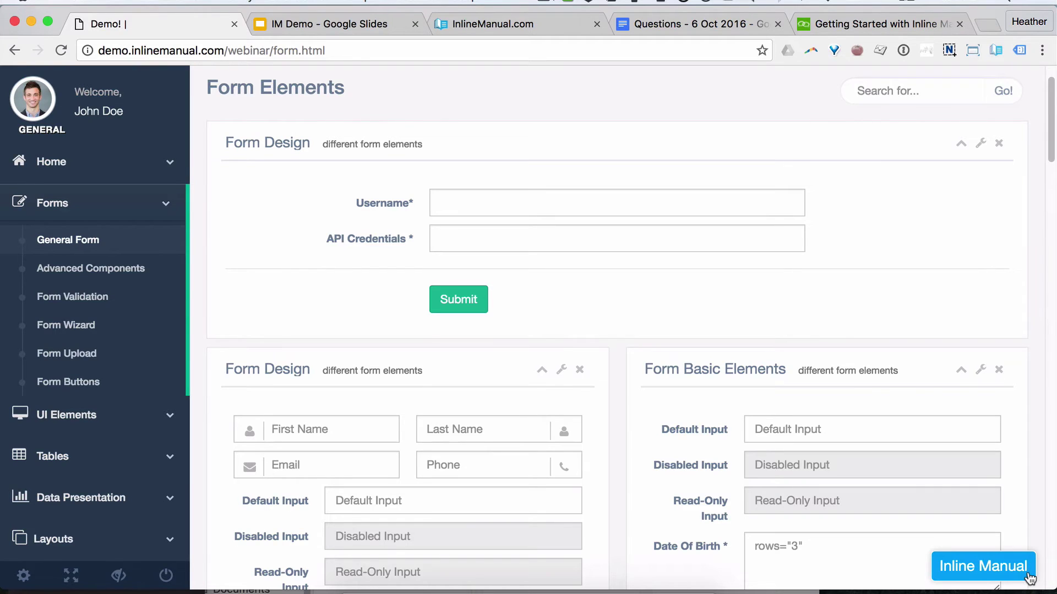
{"action": "left_click", "coordinate": [500, 25]}
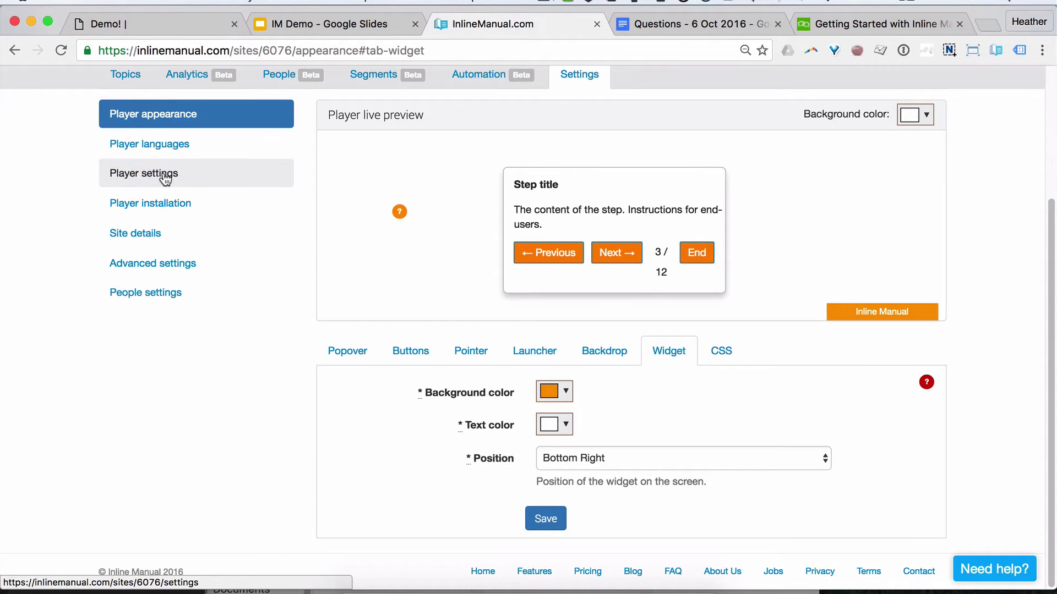
Step: Start a new English player localization from the Player languages page
{"action": "left_click", "coordinate": [132, 147]}
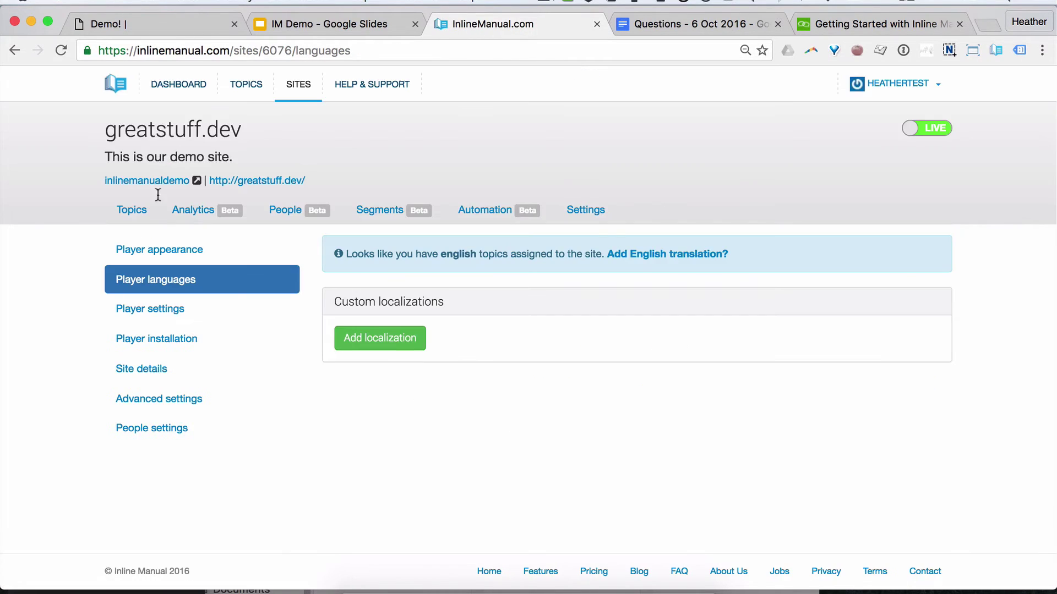
{"action": "left_click", "coordinate": [408, 338]}
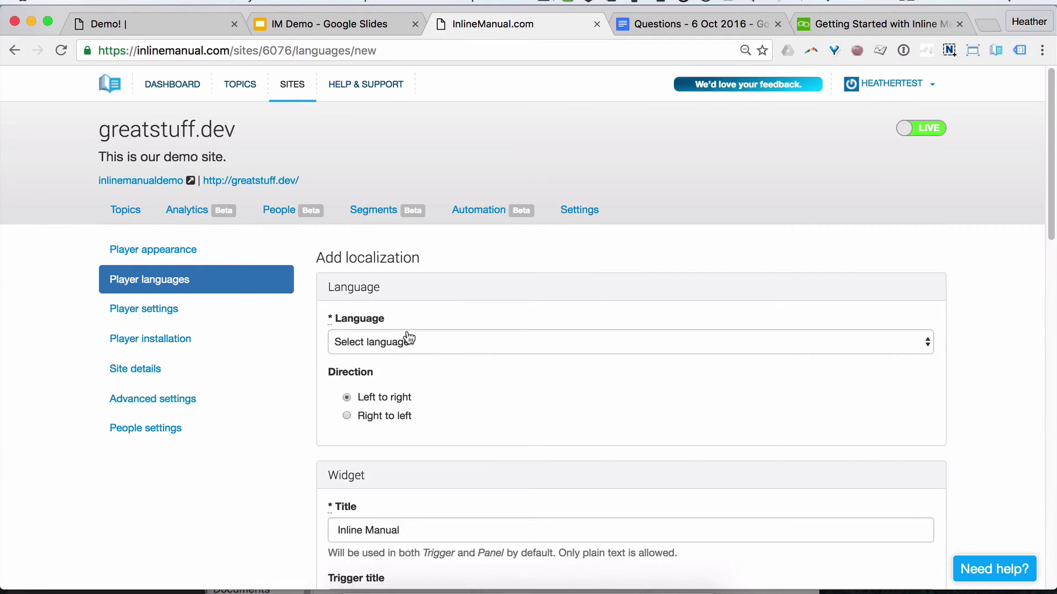
{"action": "left_click", "coordinate": [442, 346]}
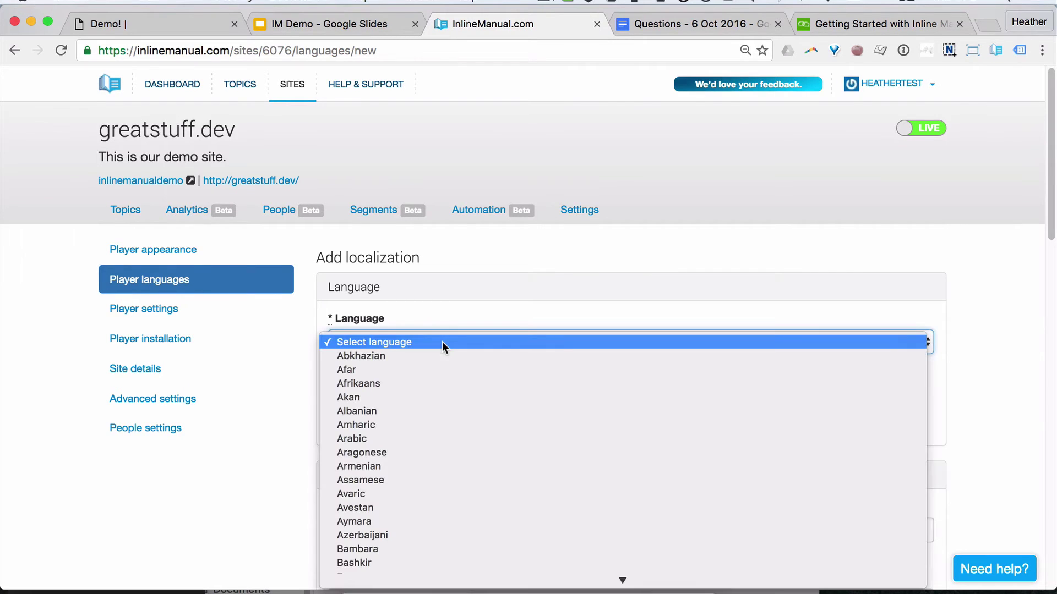
{"action": "key", "text": "e"}
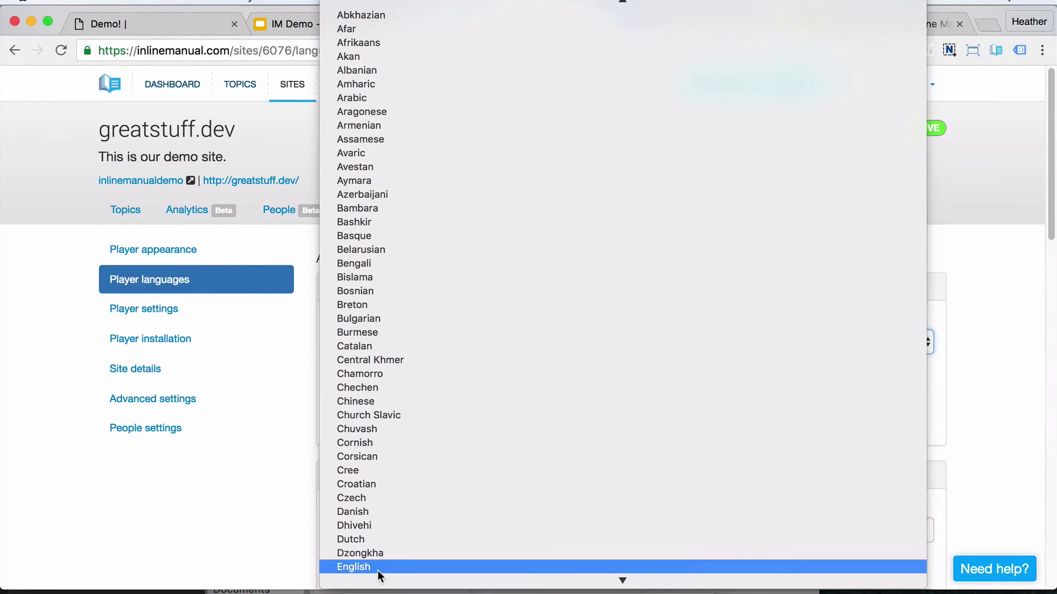
{"action": "key", "text": "Escape"}
{"action": "left_click", "coordinate": [15, 50]}
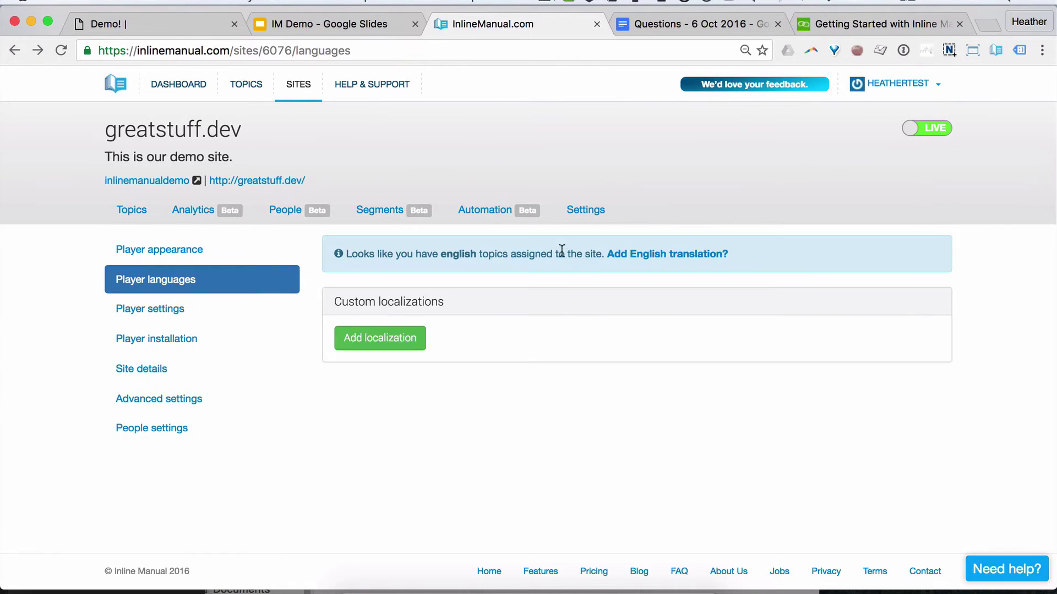
{"action": "left_click", "coordinate": [667, 255]}
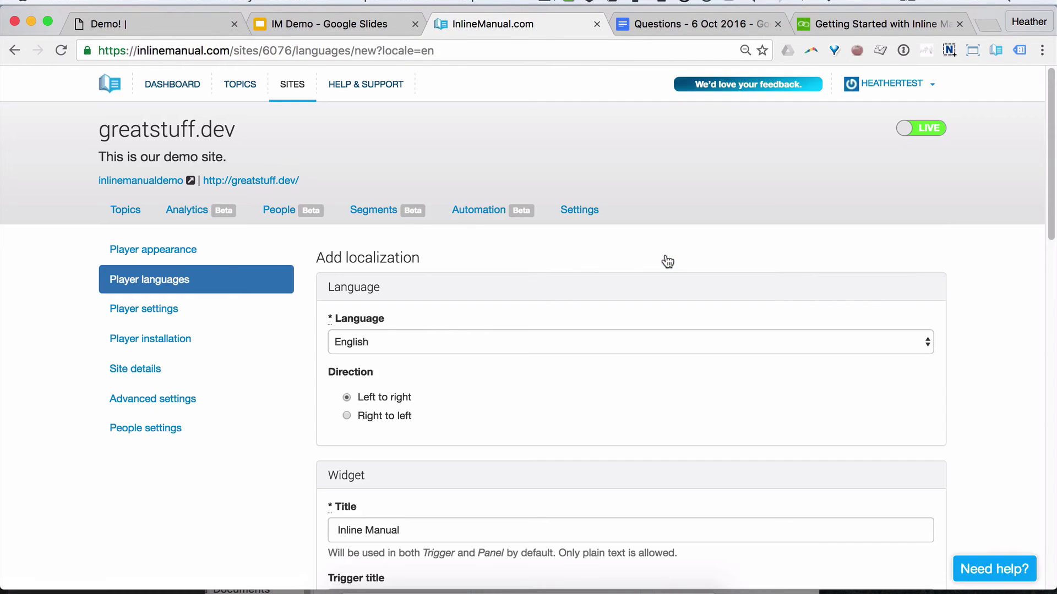
Step: Set the localization's widget title to Tutorials
{"action": "scroll", "coordinate": [570, 383], "scroll_direction": "down", "scroll_amount": 5}
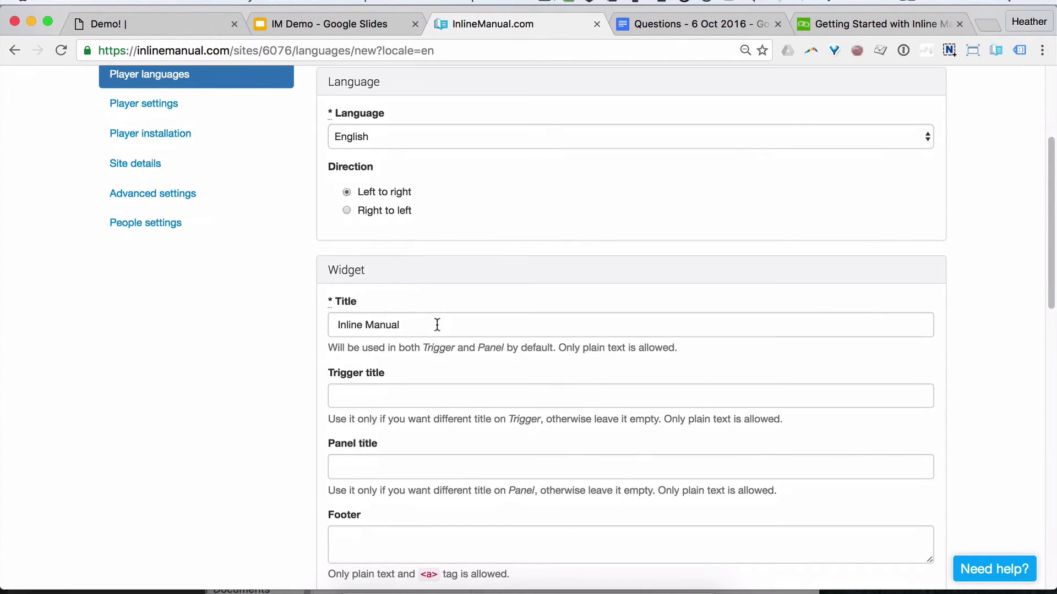
{"action": "left_click_drag", "start_coordinate": [436, 323], "coordinate": [276, 306]}
{"action": "type", "text": "Tutorials"}
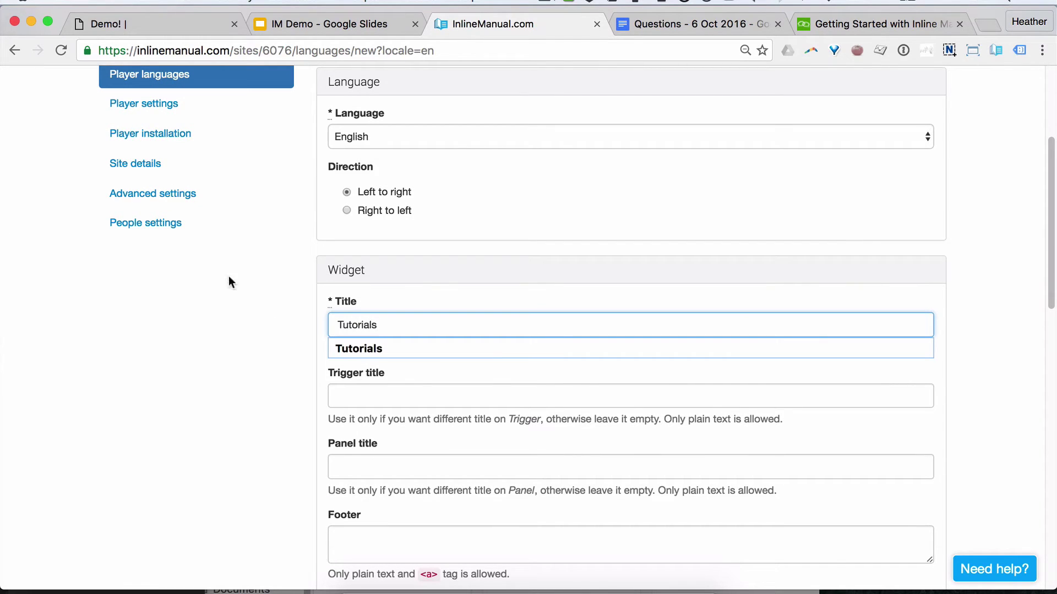
{"action": "left_click", "coordinate": [387, 348]}
{"action": "scroll", "coordinate": [285, 414], "scroll_direction": "down", "scroll_amount": 5}
{"action": "scroll", "coordinate": [287, 421], "scroll_direction": "down", "scroll_amount": 3}
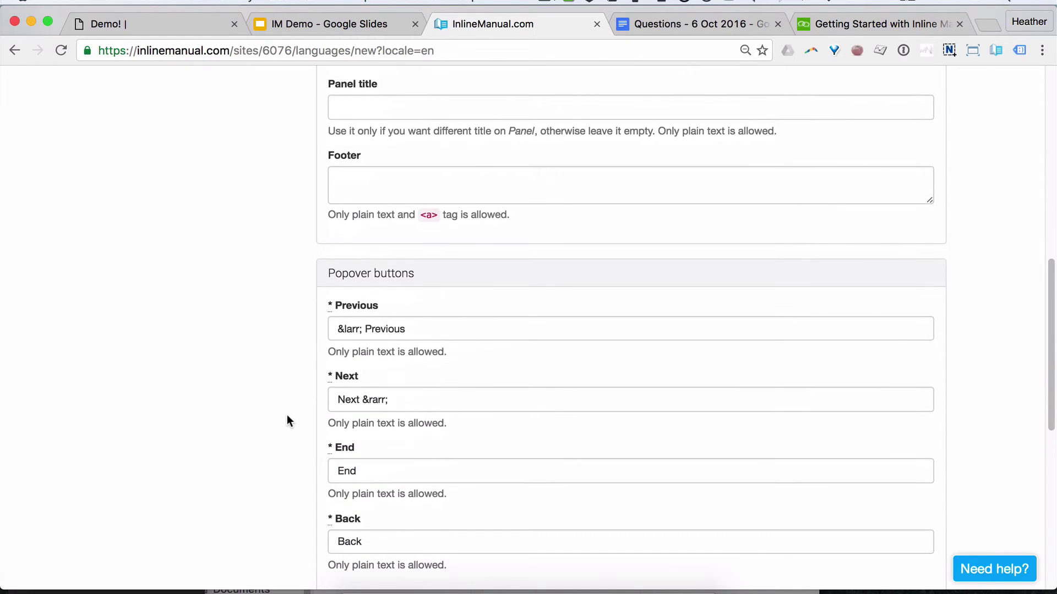
{"action": "scroll", "coordinate": [308, 326], "scroll_direction": "up", "scroll_amount": 3}
{"action": "scroll", "coordinate": [309, 322], "scroll_direction": "up", "scroll_amount": 1}
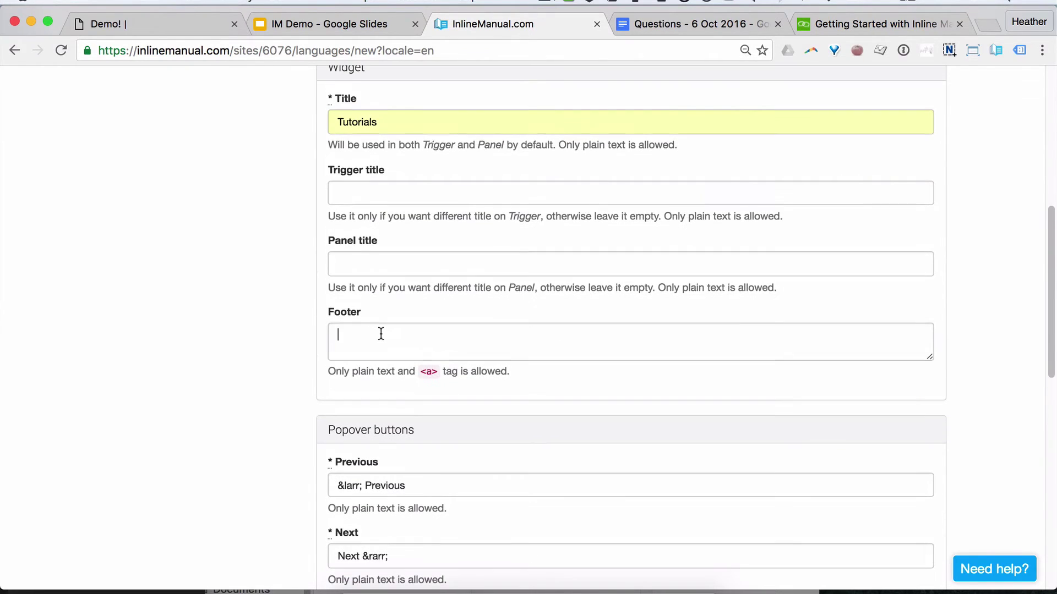
Step: Set the footer to 'Hello Footer!', rename the End button to Finish, and save
{"action": "left_click", "coordinate": [381, 334]}
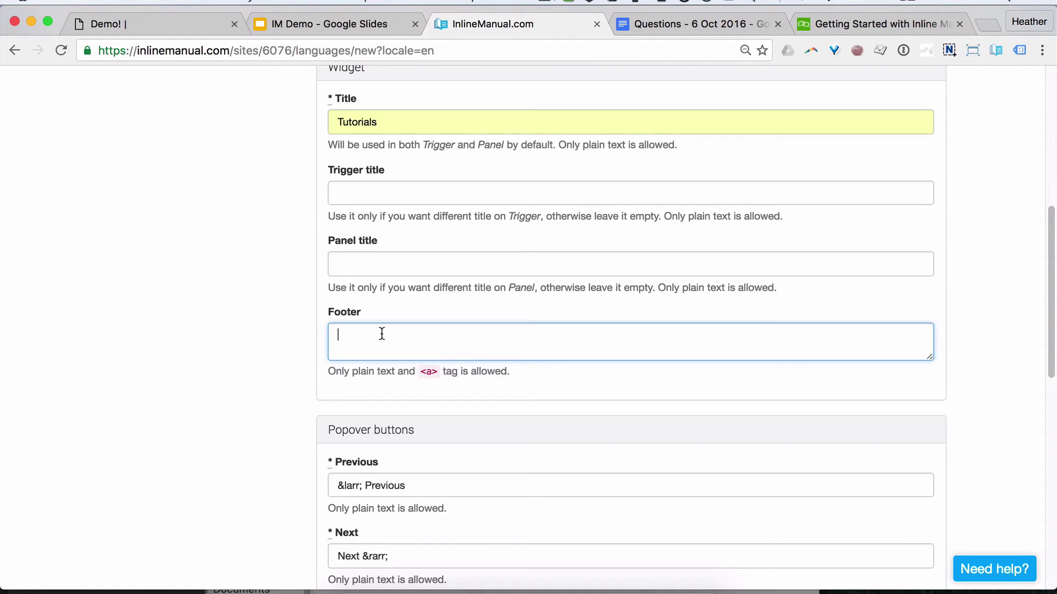
{"action": "type", "text": "Hello Footer!"}
{"action": "scroll", "coordinate": [205, 378], "scroll_direction": "down", "scroll_amount": 4}
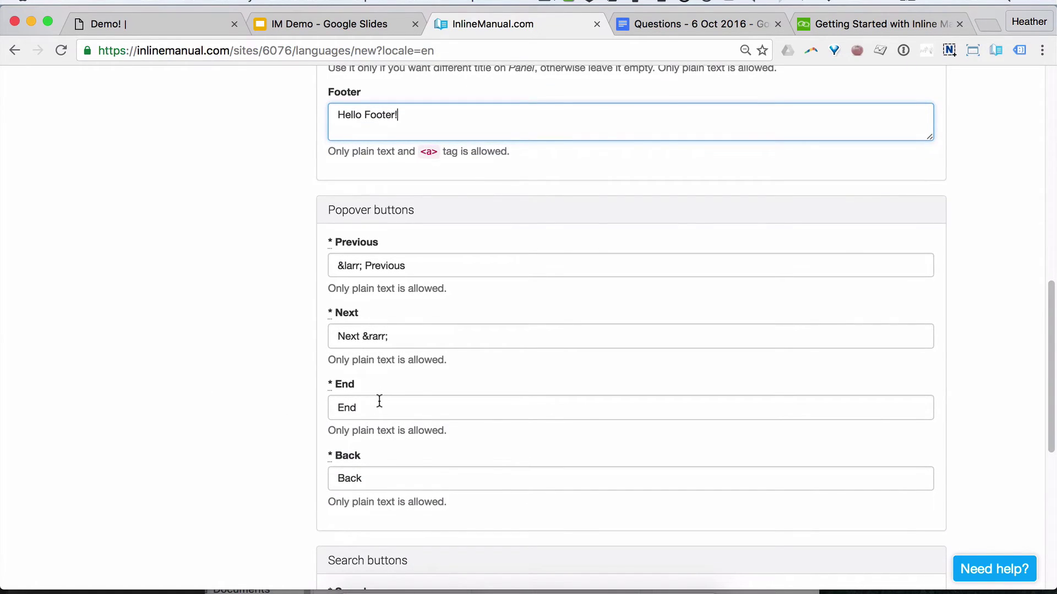
{"action": "left_click_drag", "start_coordinate": [378, 401], "coordinate": [311, 397]}
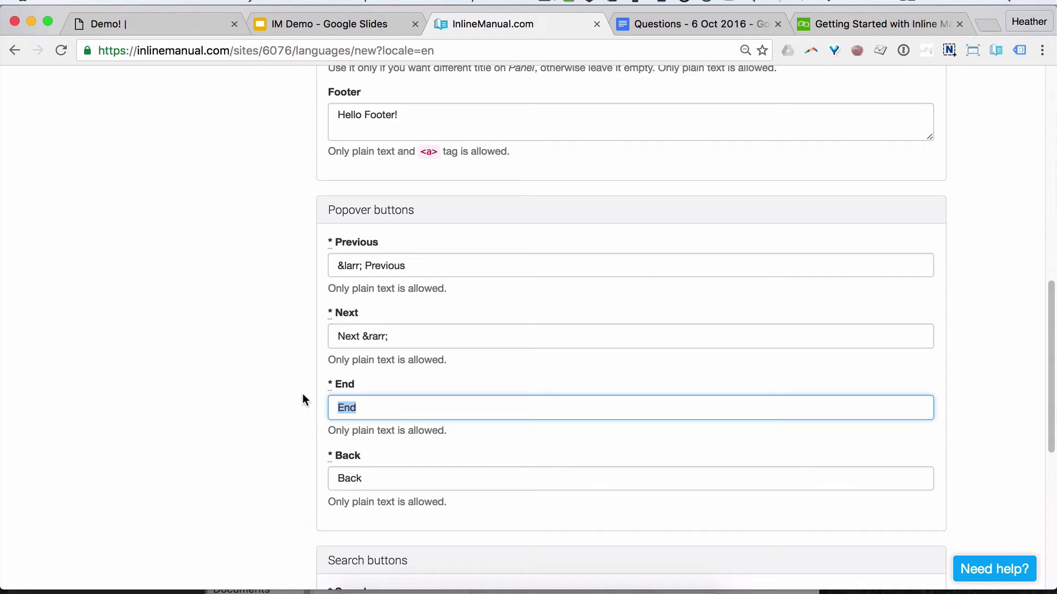
{"action": "type", "text": "Finish"}
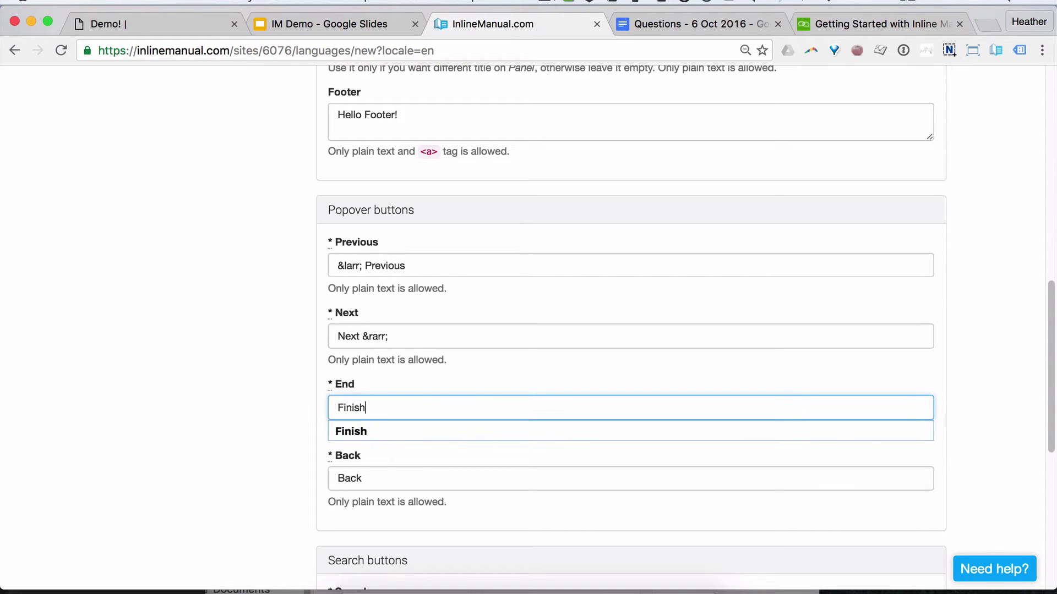
{"action": "left_click", "coordinate": [303, 429]}
{"action": "scroll", "coordinate": [476, 435], "scroll_direction": "down", "scroll_amount": 5}
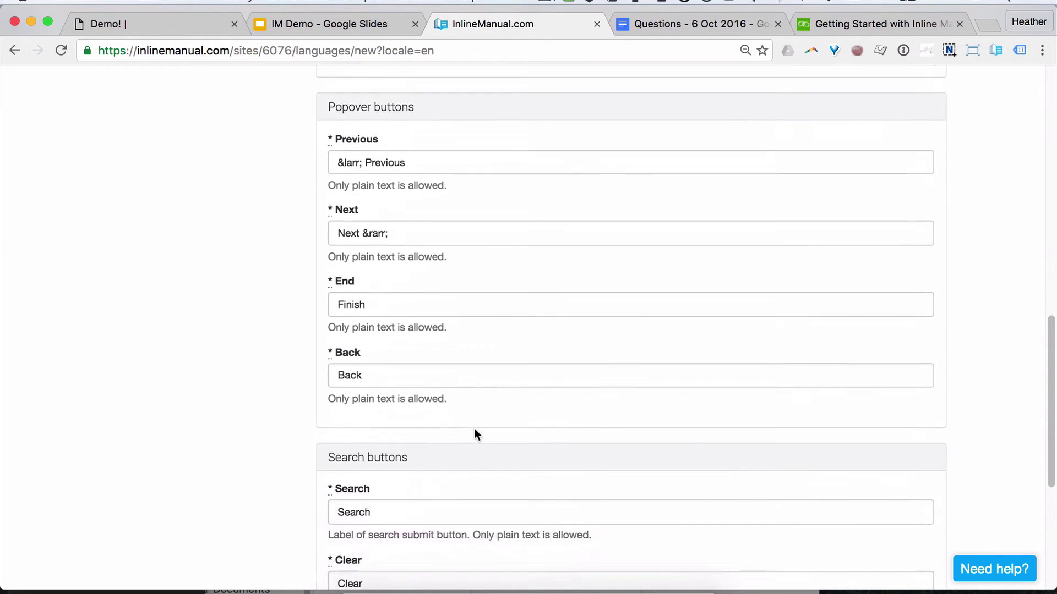
{"action": "scroll", "coordinate": [474, 425], "scroll_direction": "down", "scroll_amount": 5}
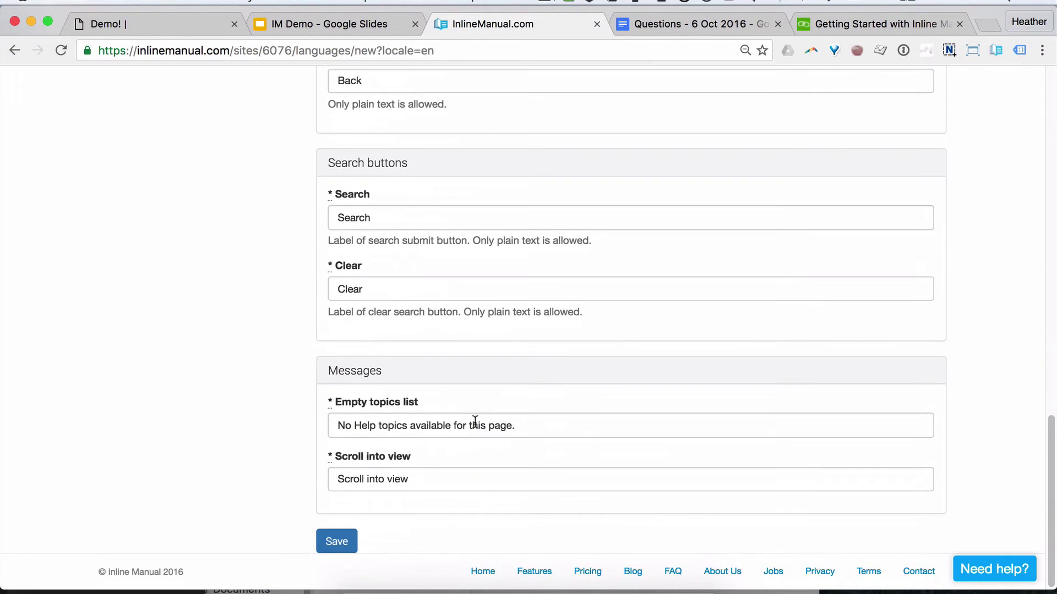
{"action": "left_click", "coordinate": [337, 541]}
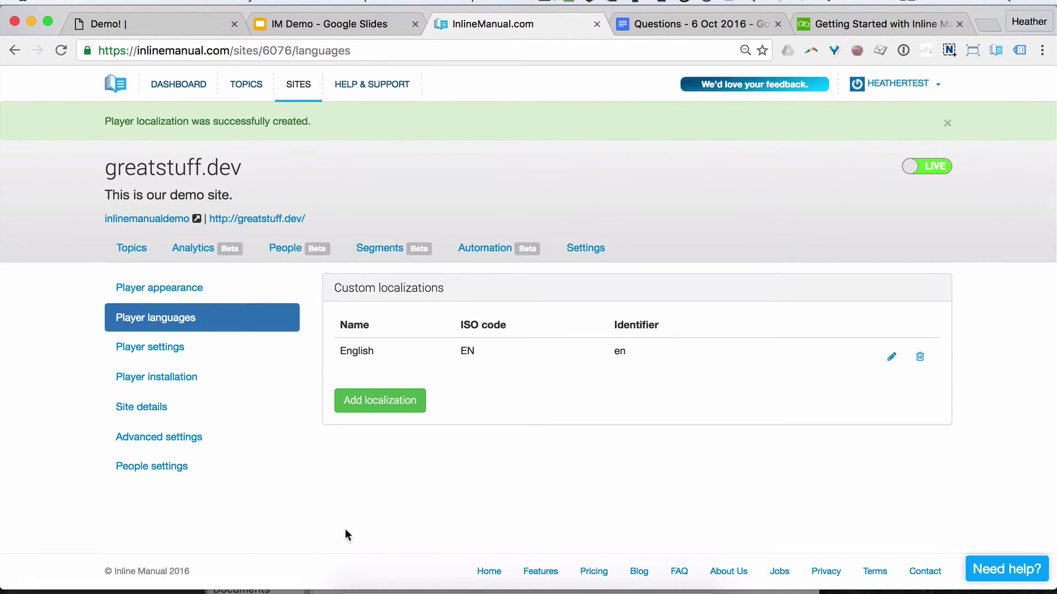
Step: Glance at the Site Settings slide and languages page, then advance the deck to Optimization
{"action": "left_click", "coordinate": [309, 27]}
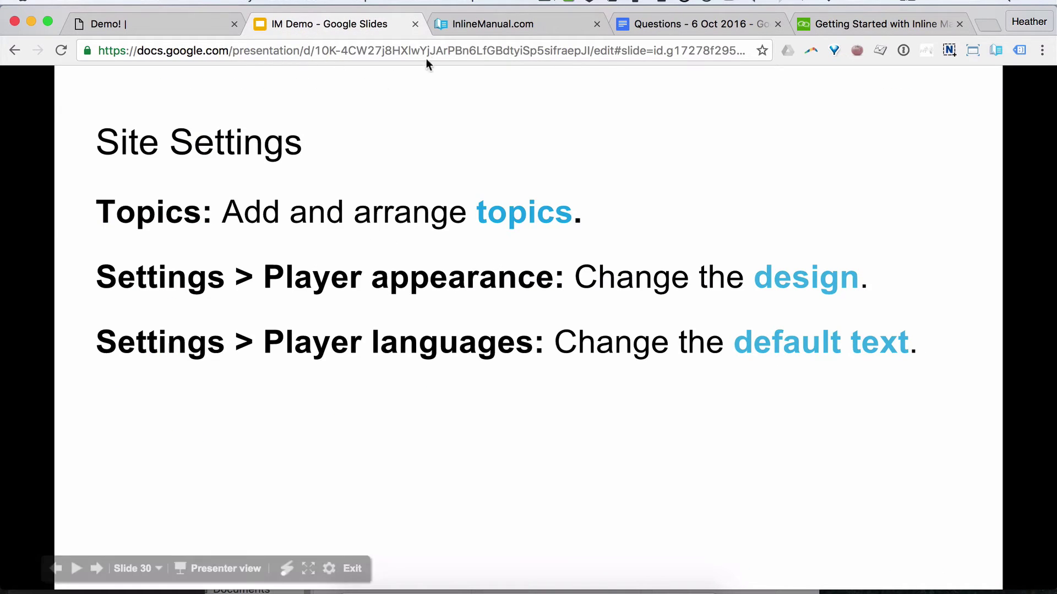
{"action": "left_click", "coordinate": [454, 26]}
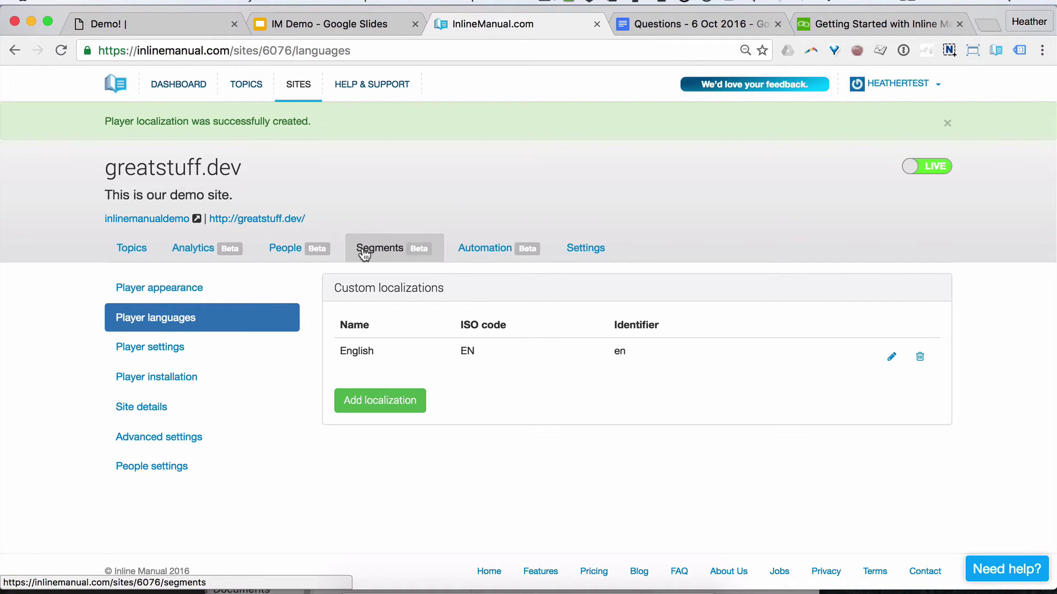
{"action": "left_click", "coordinate": [329, 24]}
{"action": "left_click", "coordinate": [314, 422]}
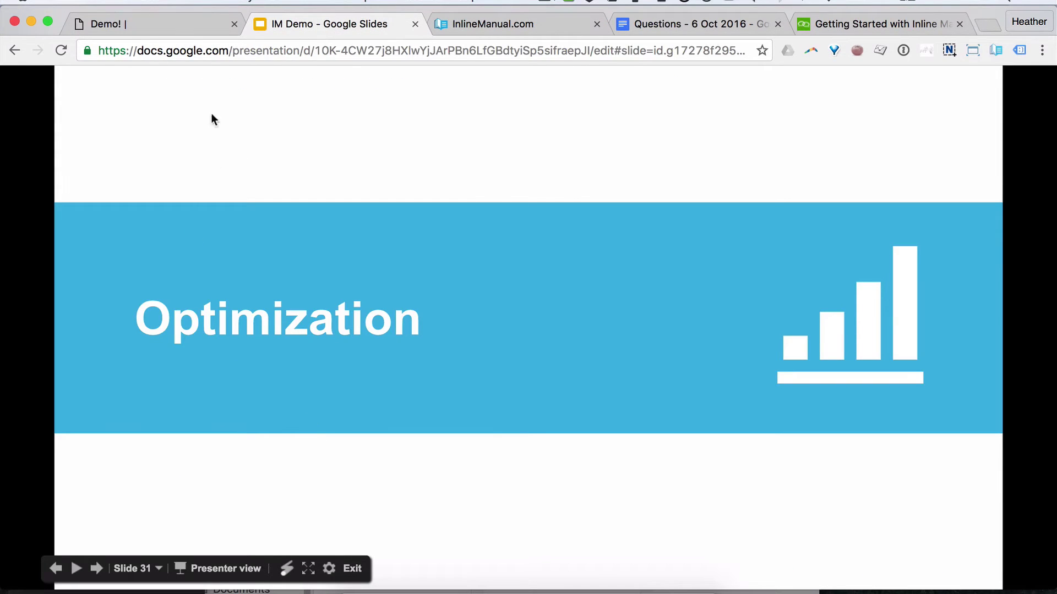
Step: Reload the demo site and open its help panel to see the orange widget, then return to the slides
{"action": "left_click", "coordinate": [121, 28]}
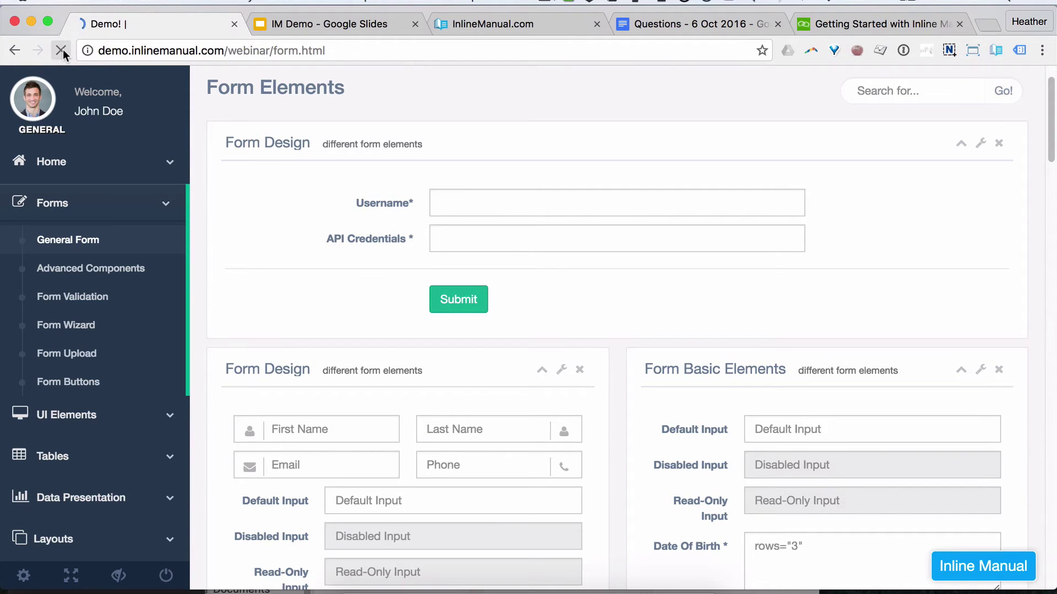
{"action": "left_click", "coordinate": [61, 50]}
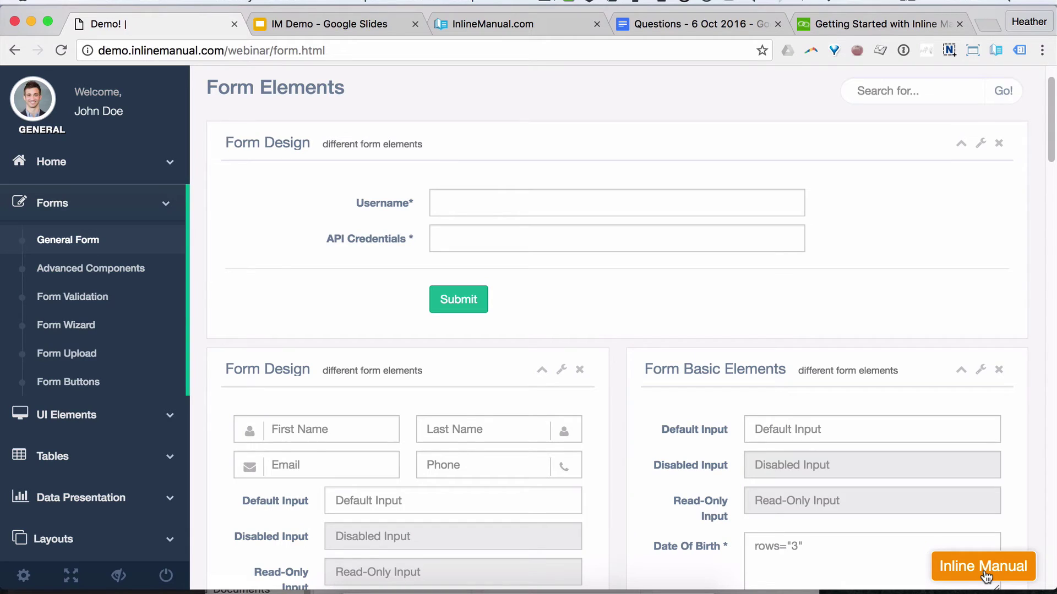
{"action": "left_click", "coordinate": [985, 575]}
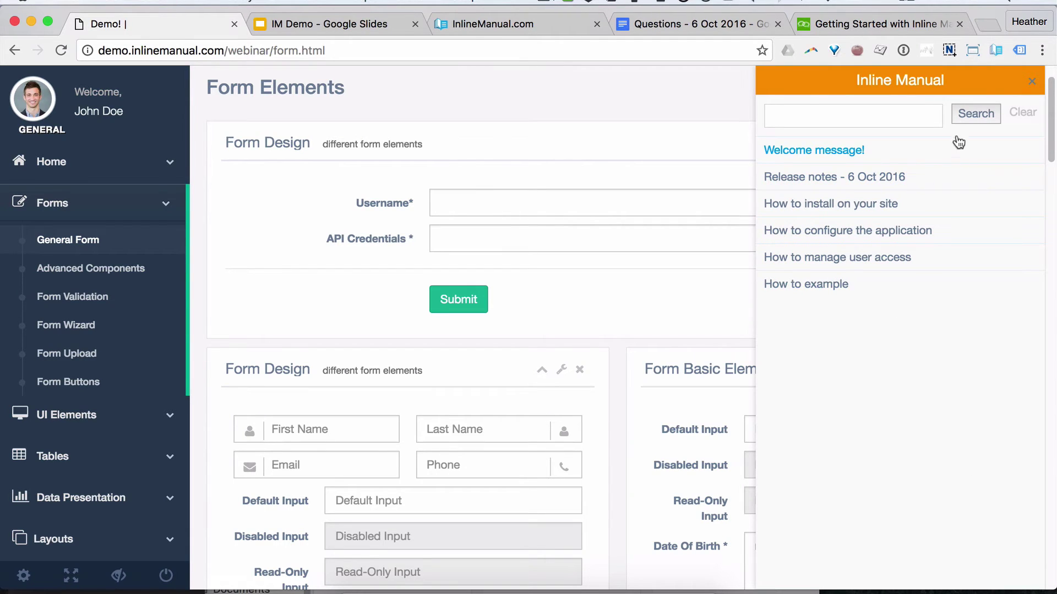
{"action": "left_click", "coordinate": [1030, 85]}
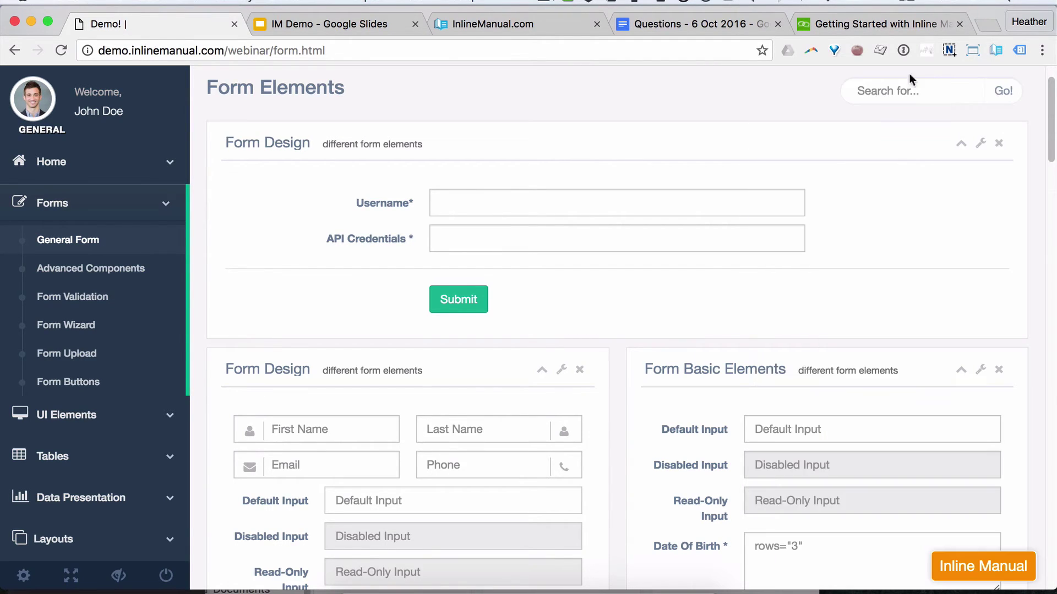
{"action": "left_click", "coordinate": [511, 24]}
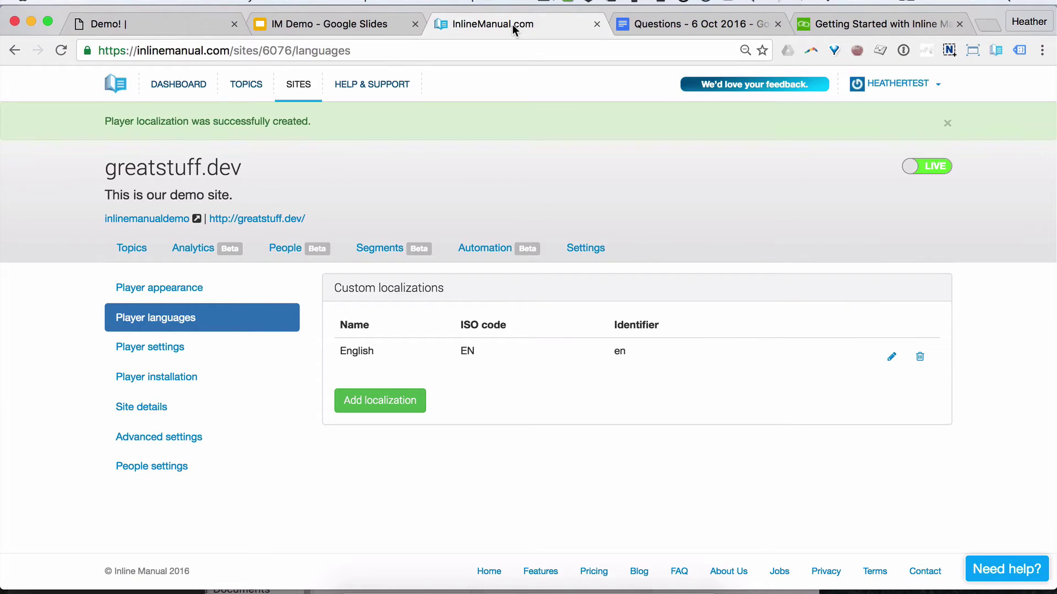
{"action": "left_click", "coordinate": [388, 23]}
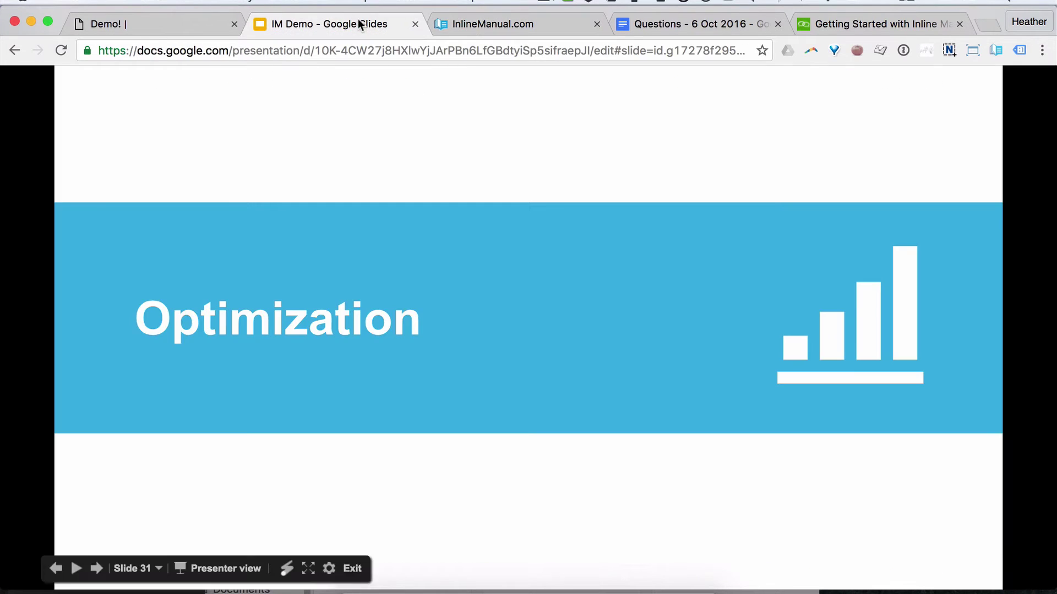
Step: Review the Optimization title and What's next? slides, then return to the Player languages page
{"action": "left_click", "coordinate": [448, 327]}
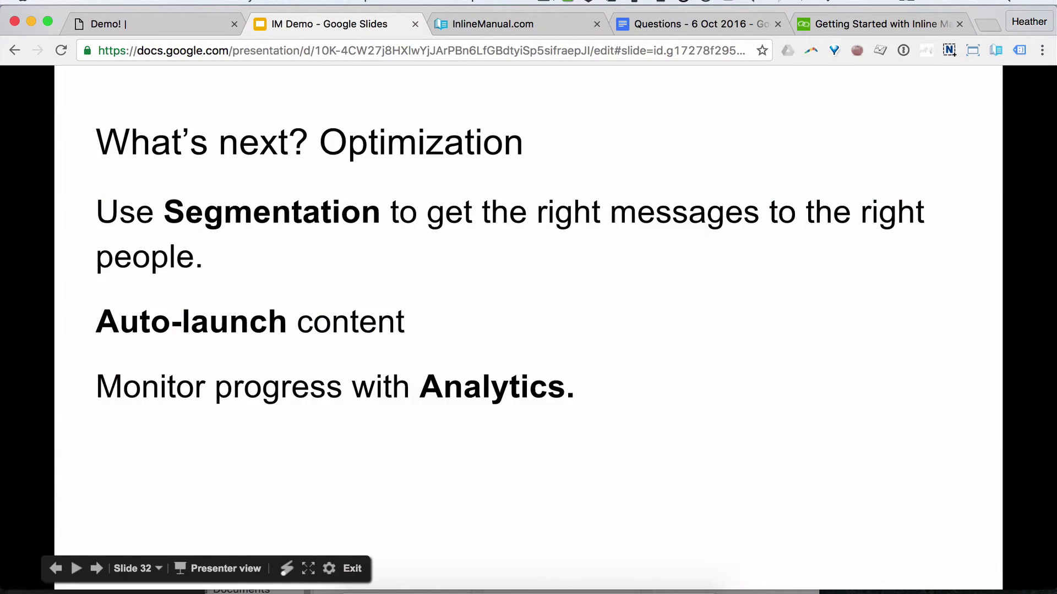
{"action": "key", "text": "Left"}
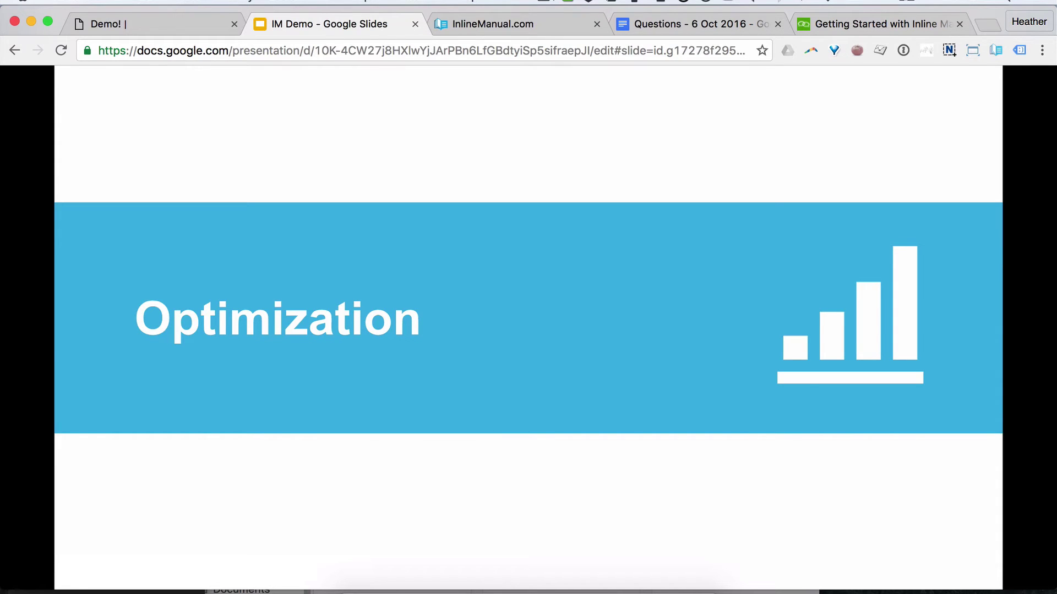
{"action": "key", "text": "Right"}
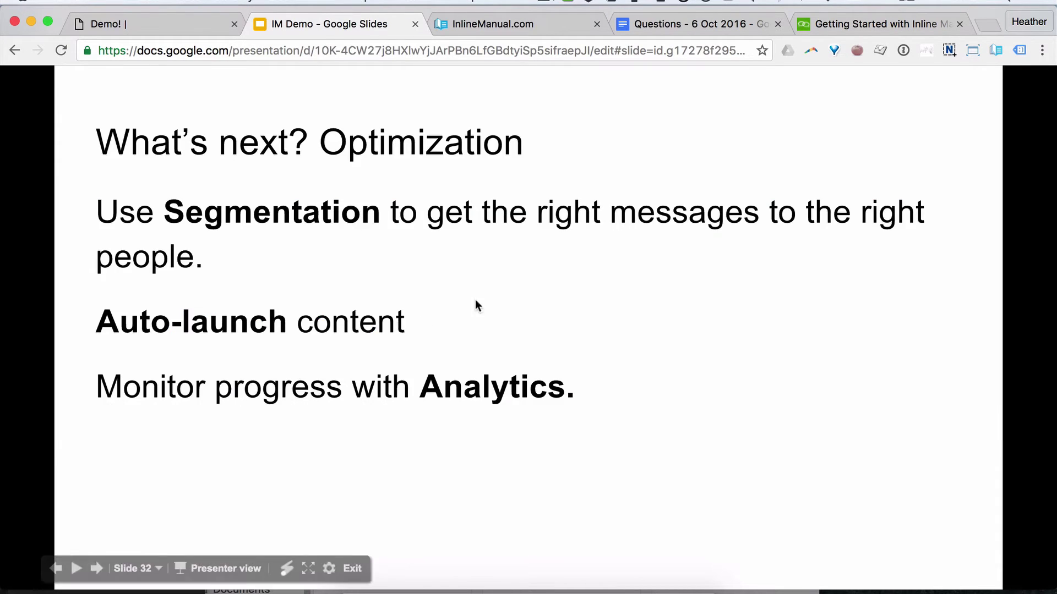
{"action": "left_click", "coordinate": [516, 24]}
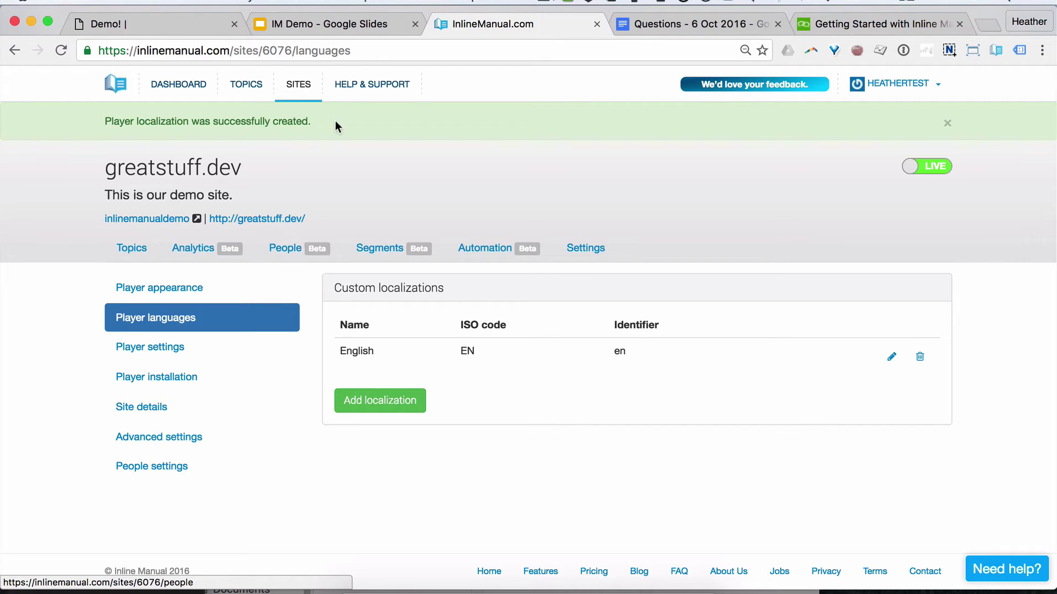
{"action": "left_click", "coordinate": [342, 23]}
{"action": "key", "text": "Right"}
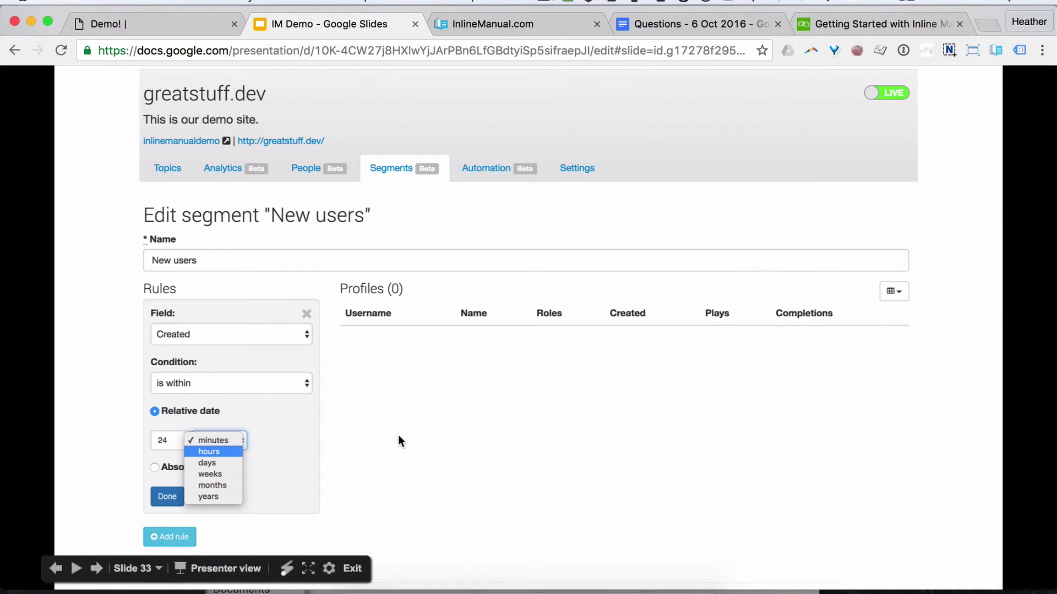
{"action": "key", "text": "Right"}
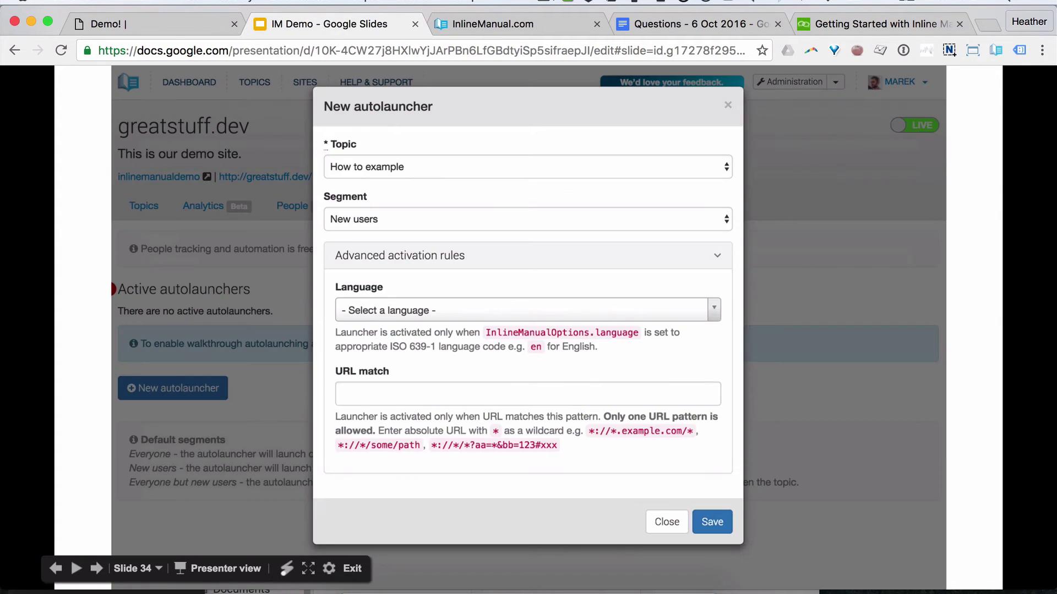
{"action": "key", "text": "Right"}
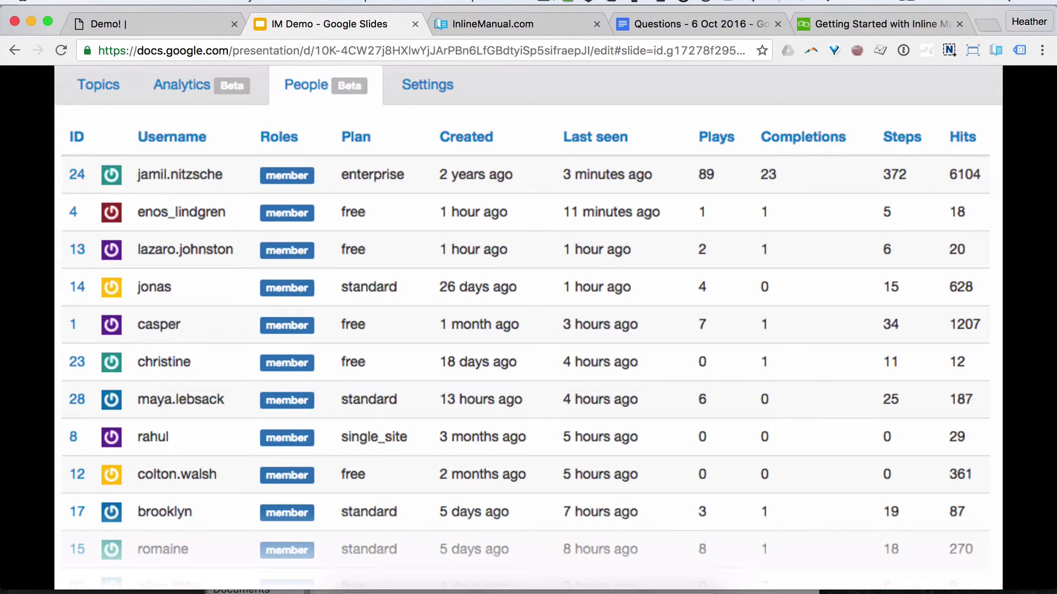
{"action": "key", "text": "Right"}
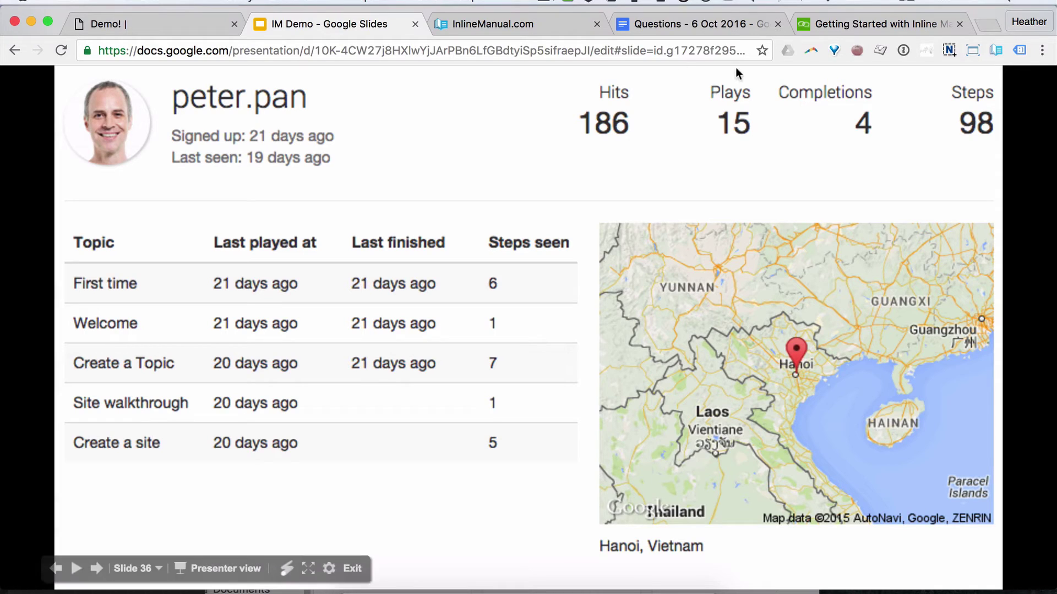
{"action": "left_click", "coordinate": [538, 23]}
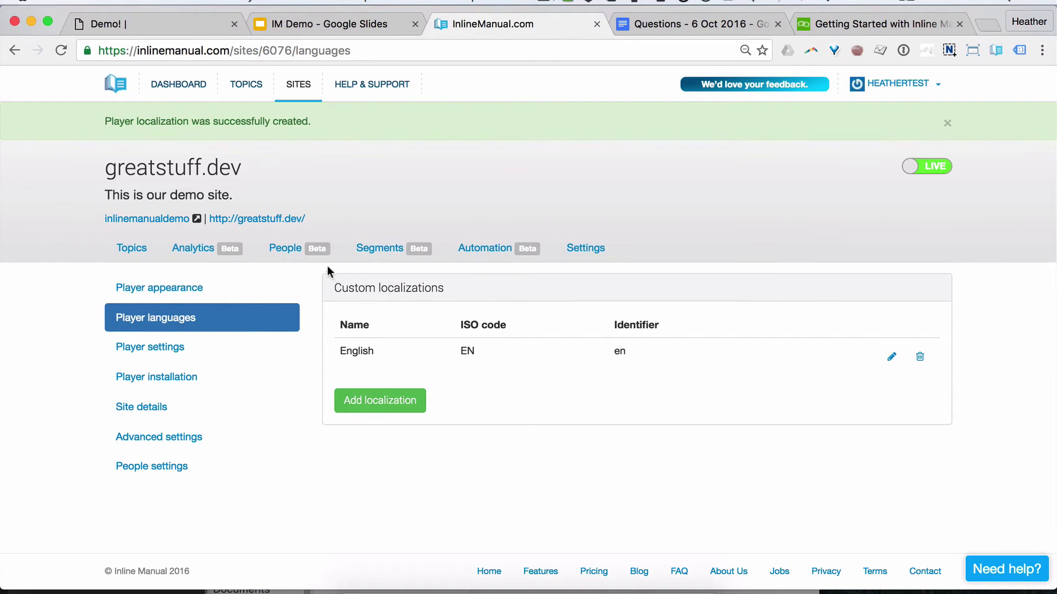
Step: Browse the segments and people lists, cancelling both the delete and the edit of New users
{"action": "left_click", "coordinate": [366, 256]}
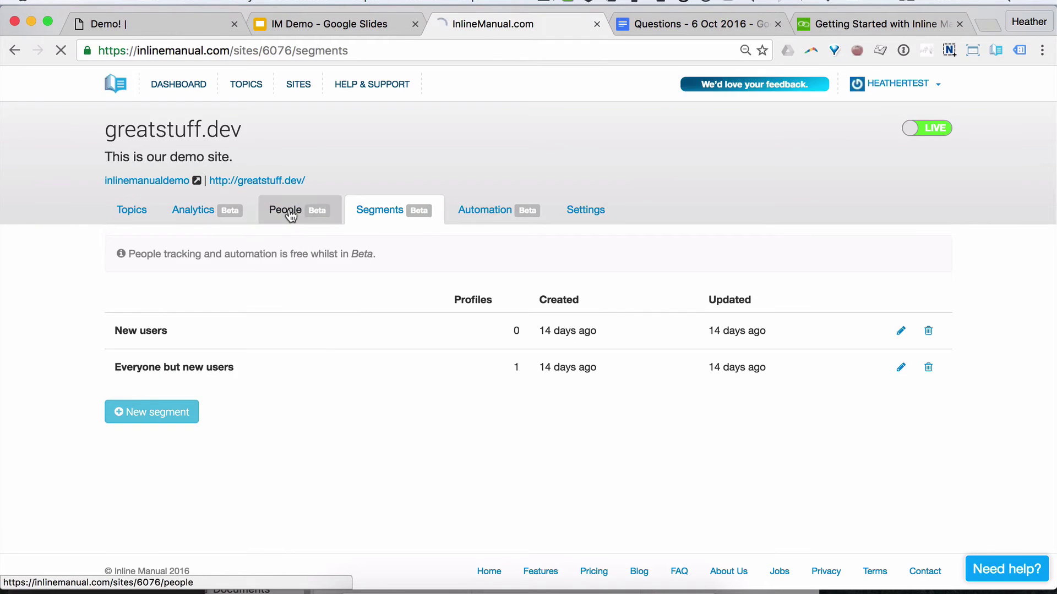
{"action": "left_click", "coordinate": [290, 214]}
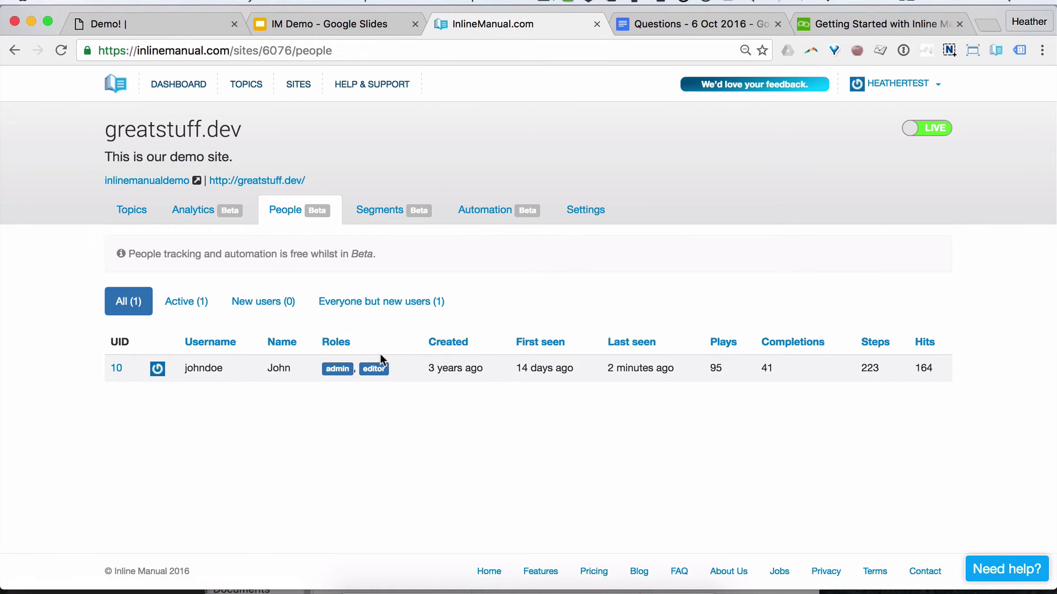
{"action": "left_click", "coordinate": [398, 220]}
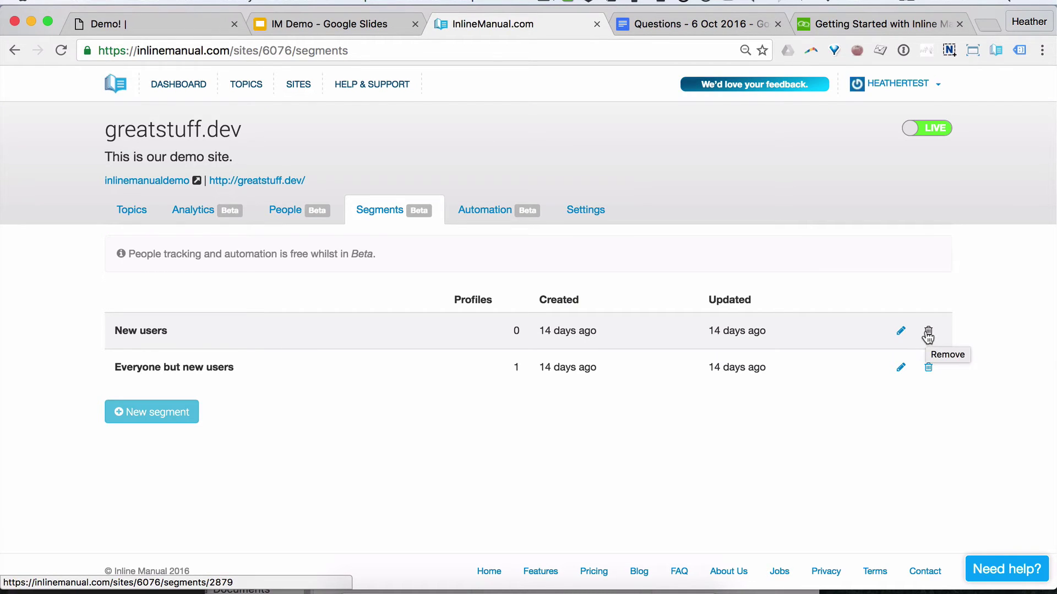
{"action": "left_click", "coordinate": [928, 334]}
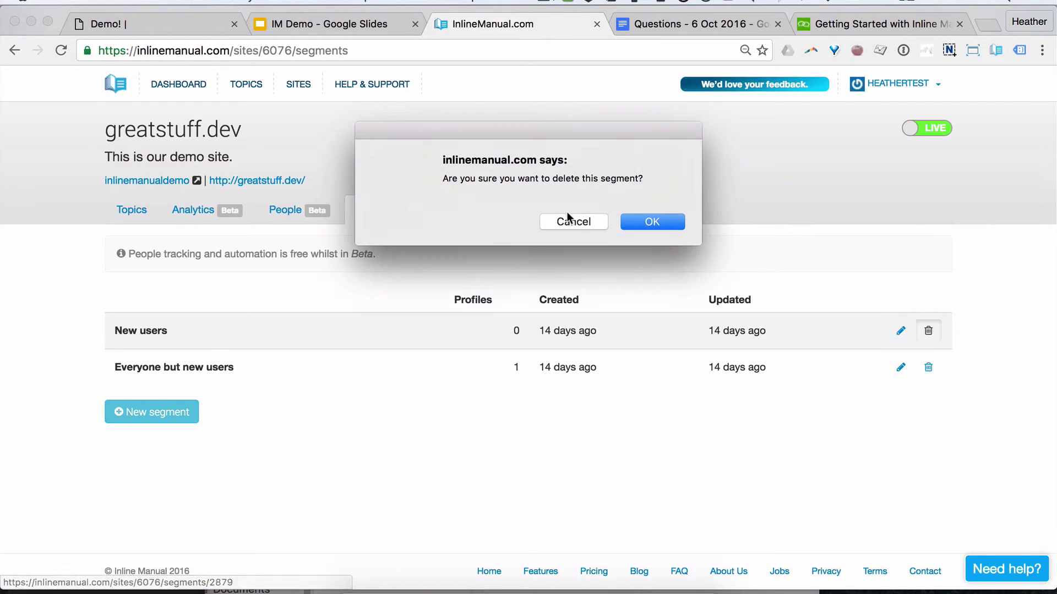
{"action": "left_click", "coordinate": [572, 221]}
{"action": "left_click", "coordinate": [901, 330]}
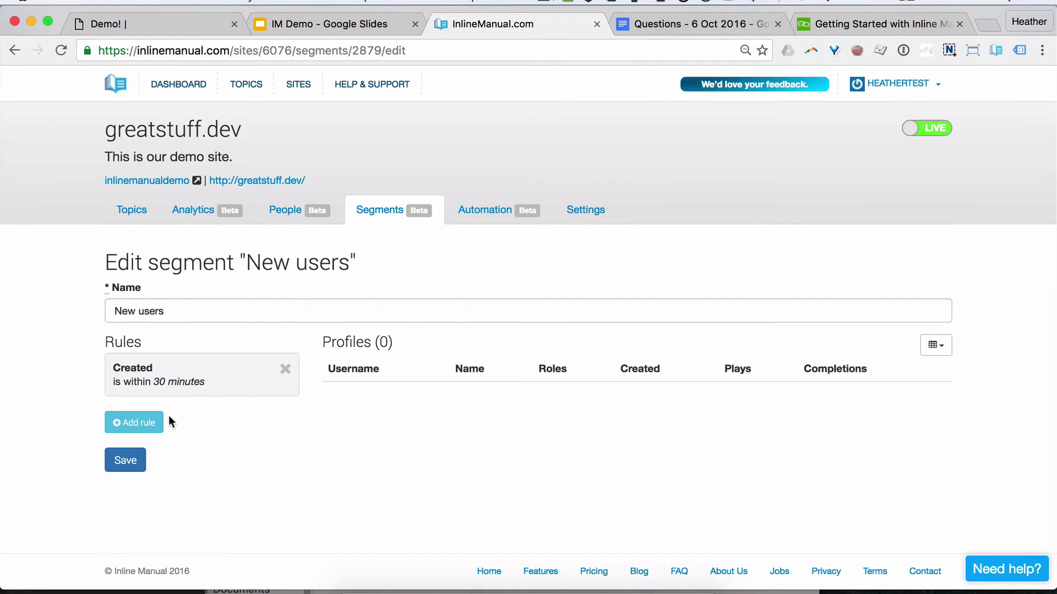
{"action": "left_click", "coordinate": [15, 50]}
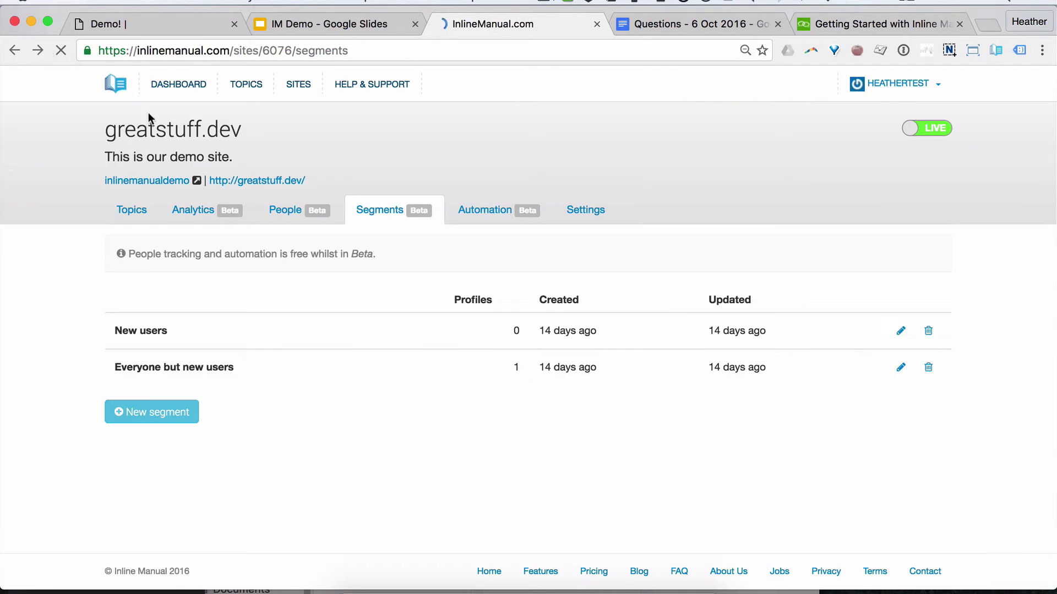
Step: Start segment 'New user example' with a rule of Created is less than, then go to the slides
{"action": "left_click", "coordinate": [160, 417]}
{"action": "left_click", "coordinate": [158, 310]}
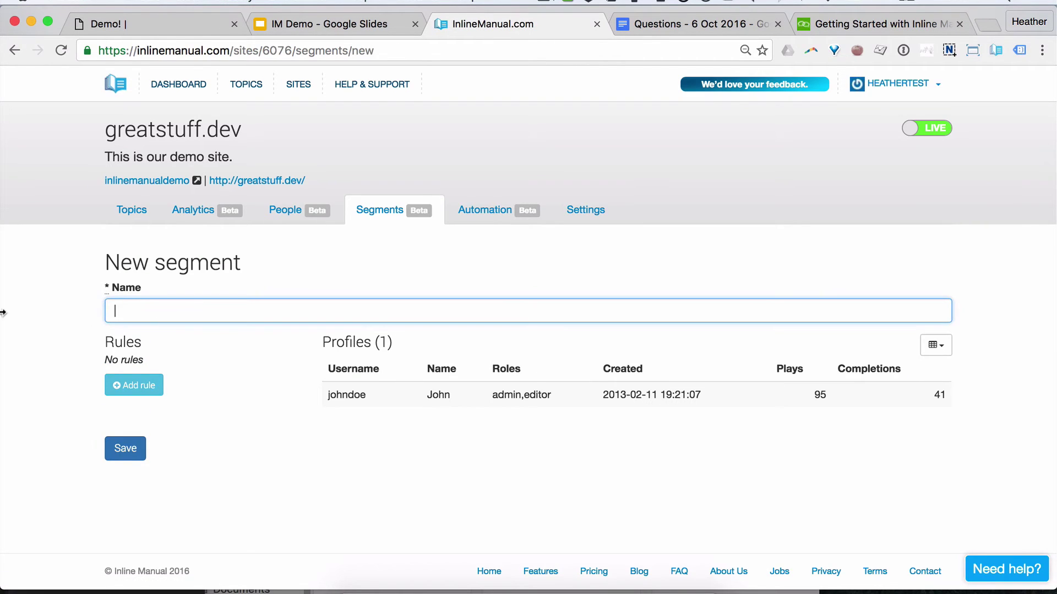
{"action": "type", "text": "New user example"}
{"action": "left_click", "coordinate": [151, 385]}
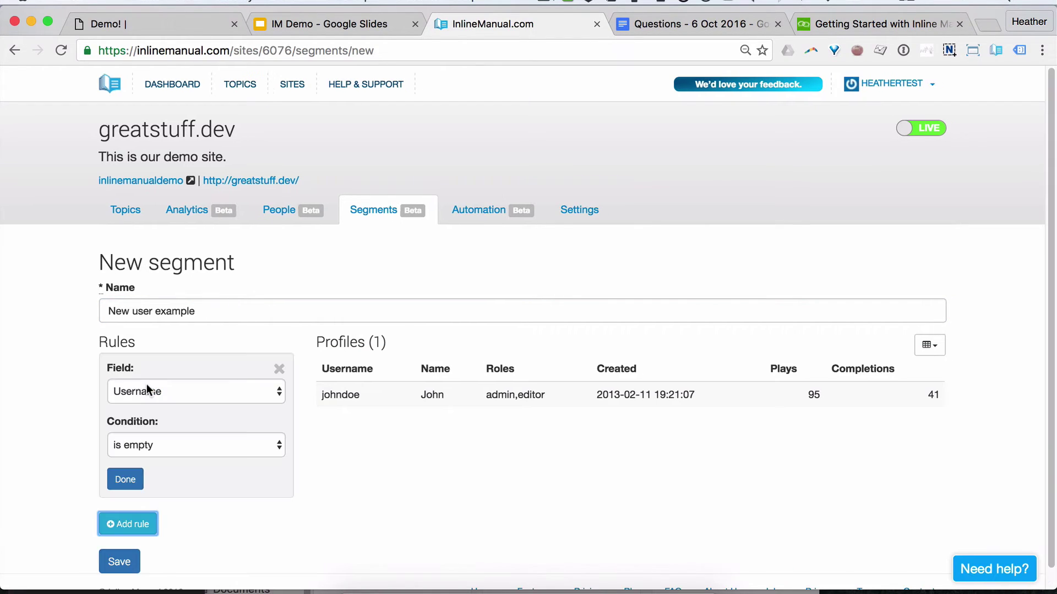
{"action": "left_click", "coordinate": [241, 391]}
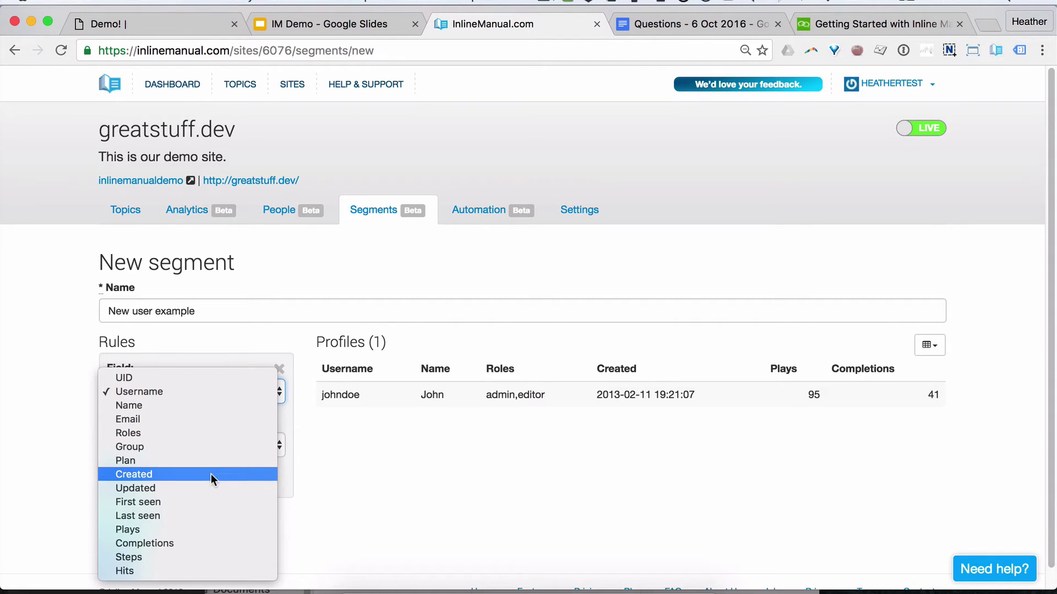
{"action": "key", "text": "Escape"}
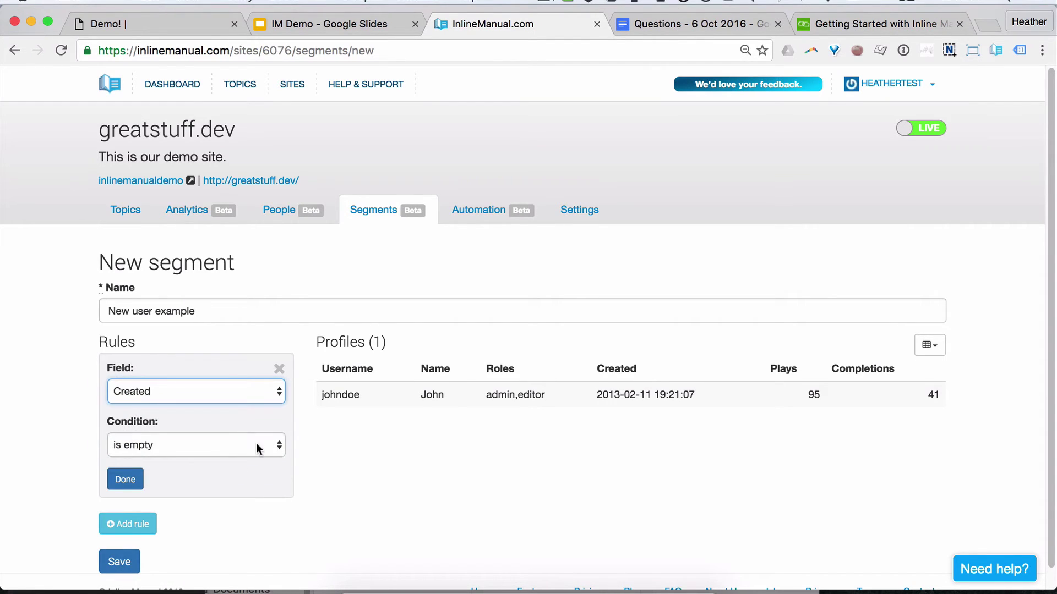
{"action": "left_click", "coordinate": [256, 446]}
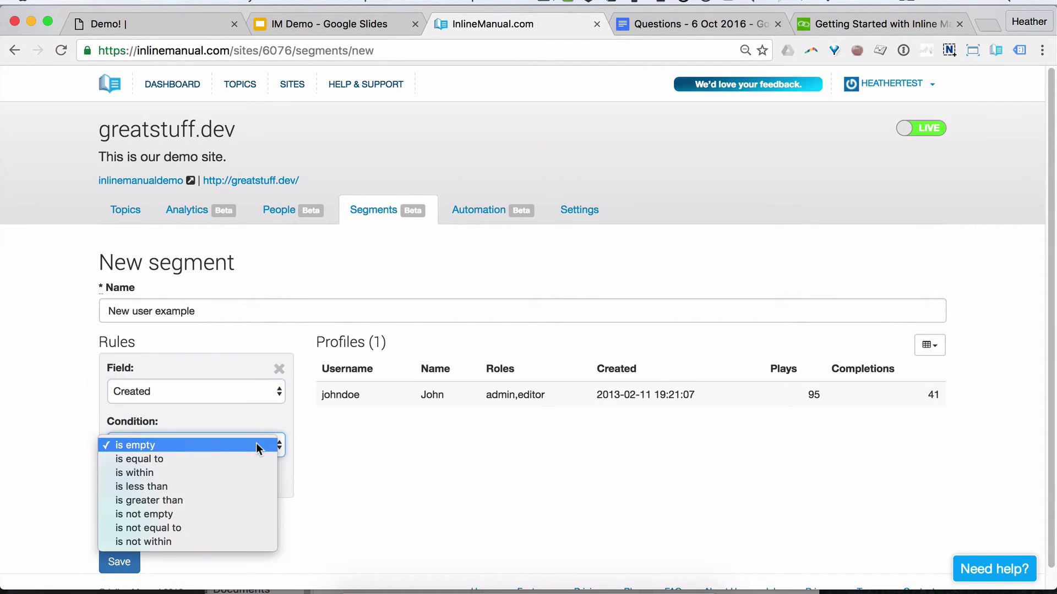
{"action": "left_click", "coordinate": [172, 485]}
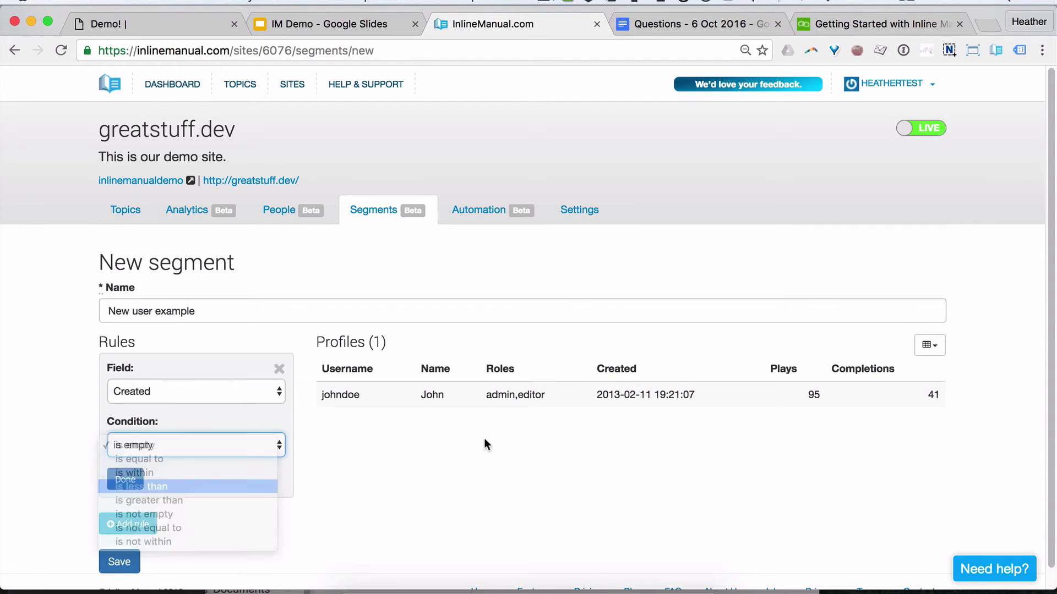
{"action": "left_click", "coordinate": [280, 22]}
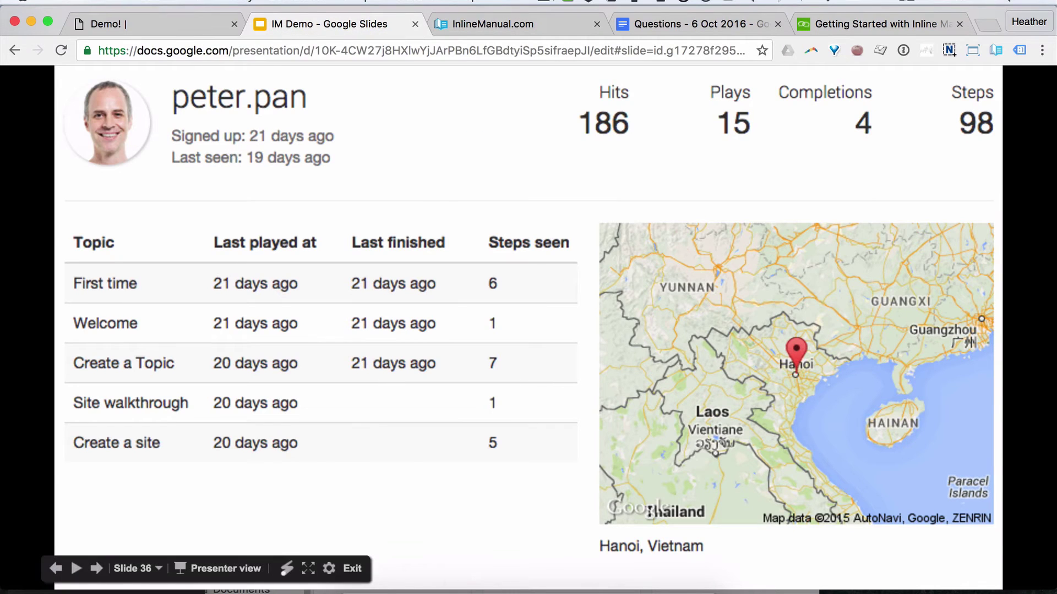
Step: Revisit the New autolauncher and edit-segment slides, then return to the New user example form
{"action": "key", "text": "Left"}
{"action": "key", "text": "Left"}
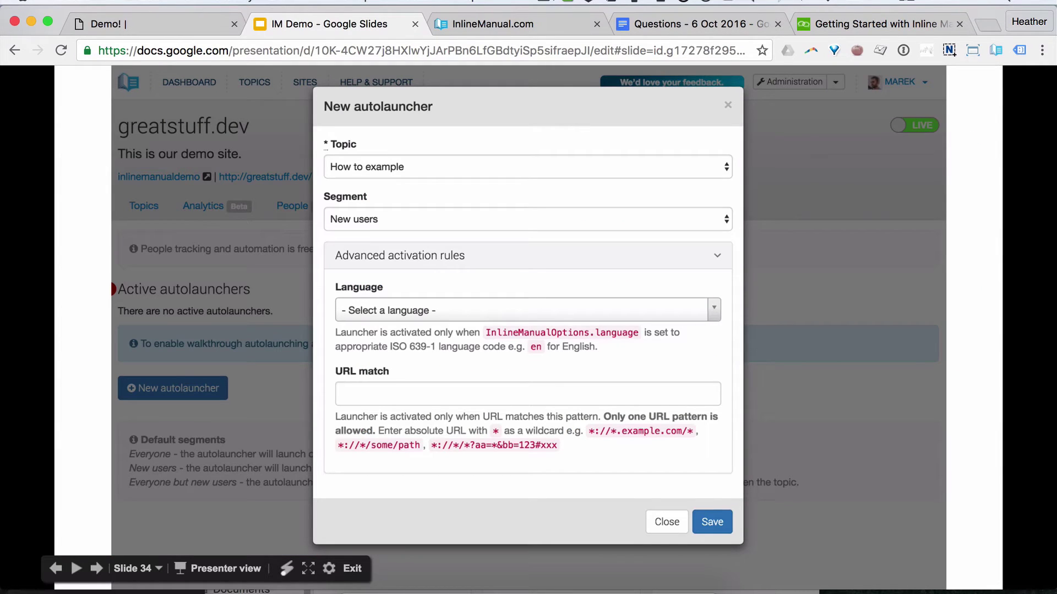
{"action": "key", "text": "Right"}
{"action": "key", "text": "Left"}
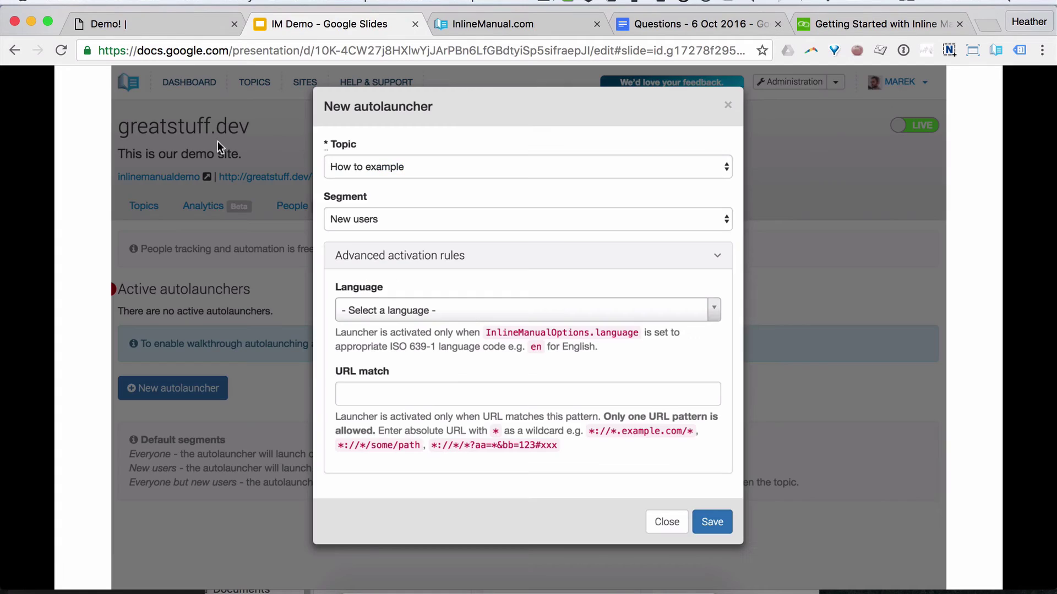
{"action": "left_click", "coordinate": [481, 17]}
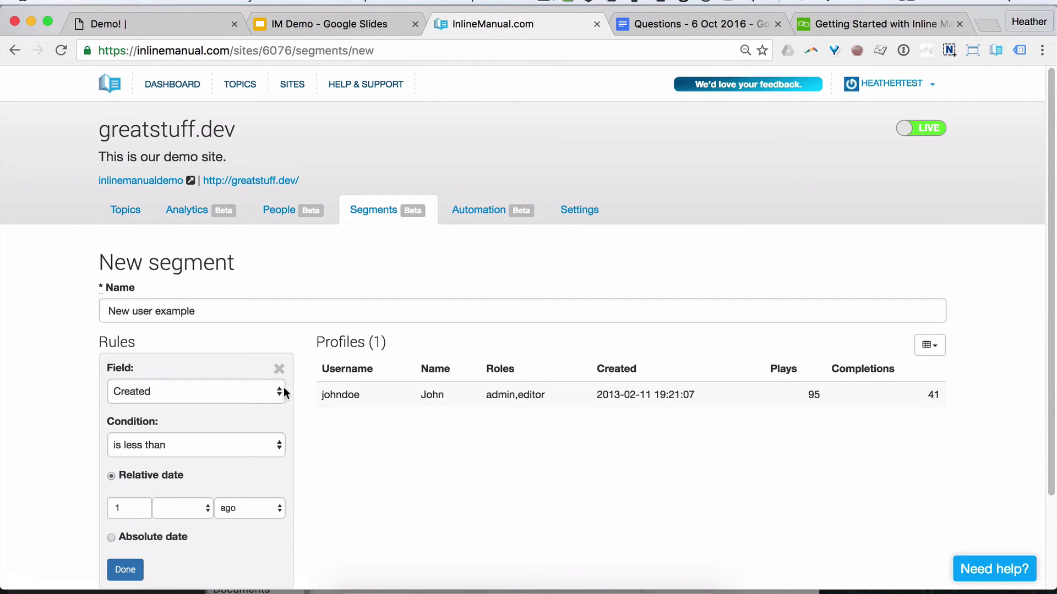
Step: Finish the rule as Created is less than 1 week ago and save New user example
{"action": "left_click", "coordinate": [226, 439]}
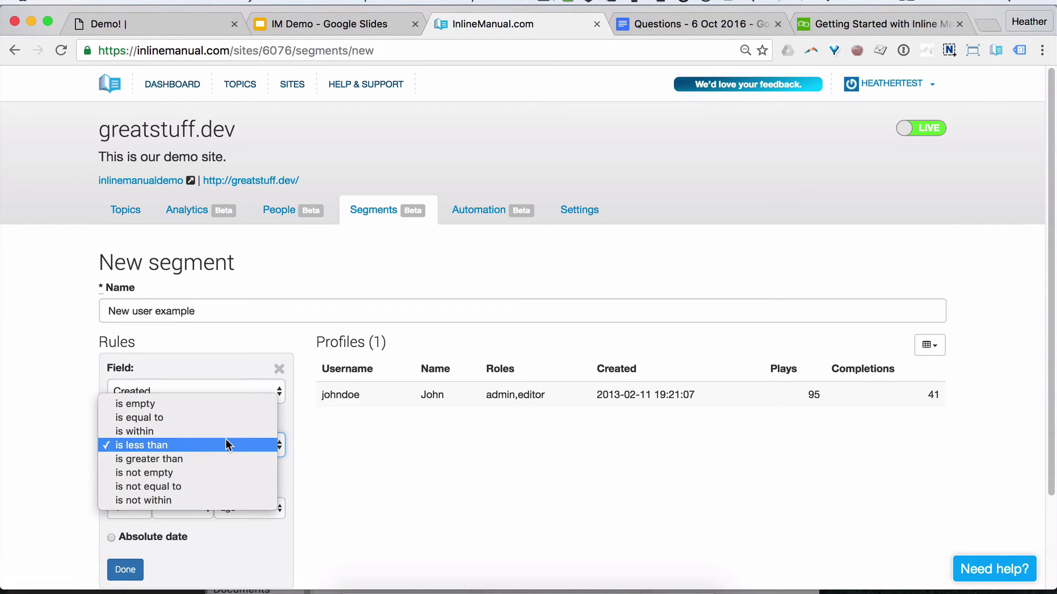
{"action": "left_click", "coordinate": [226, 443]}
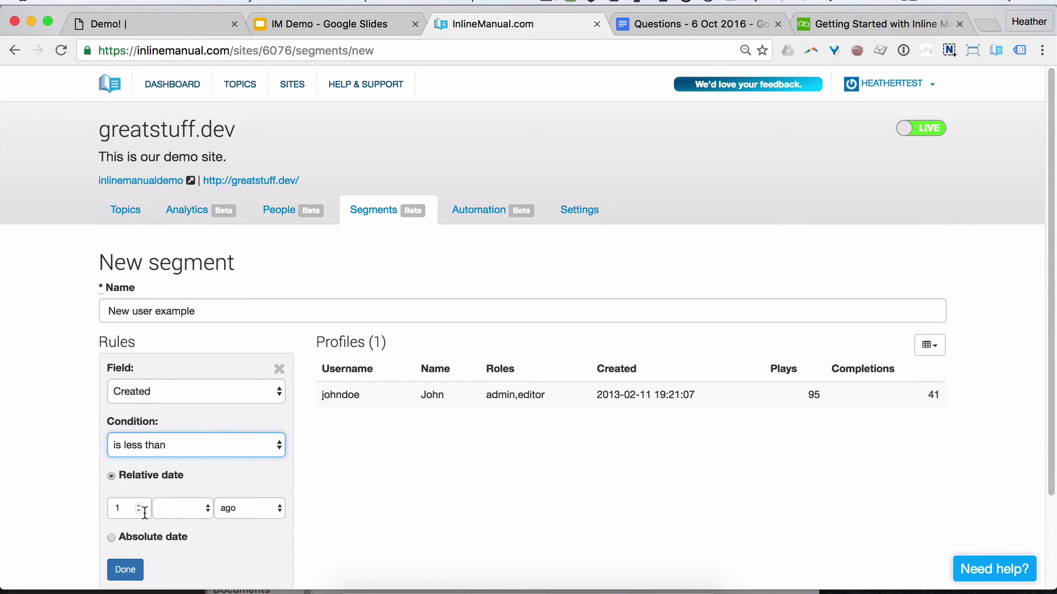
{"action": "left_click", "coordinate": [203, 506]}
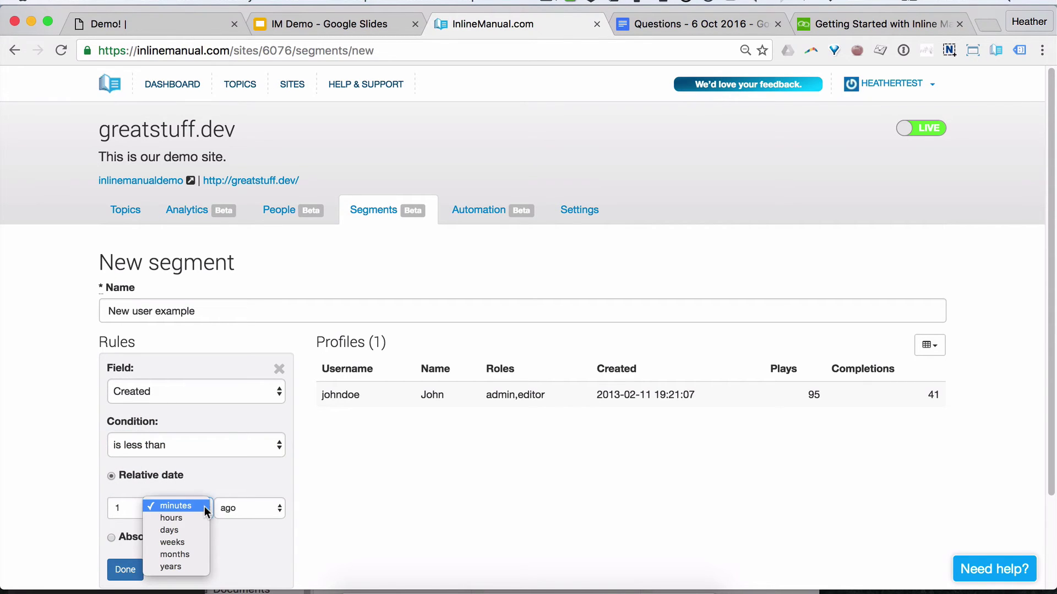
{"action": "left_click", "coordinate": [190, 541]}
{"action": "scroll", "coordinate": [364, 458], "scroll_direction": "down", "scroll_amount": 3}
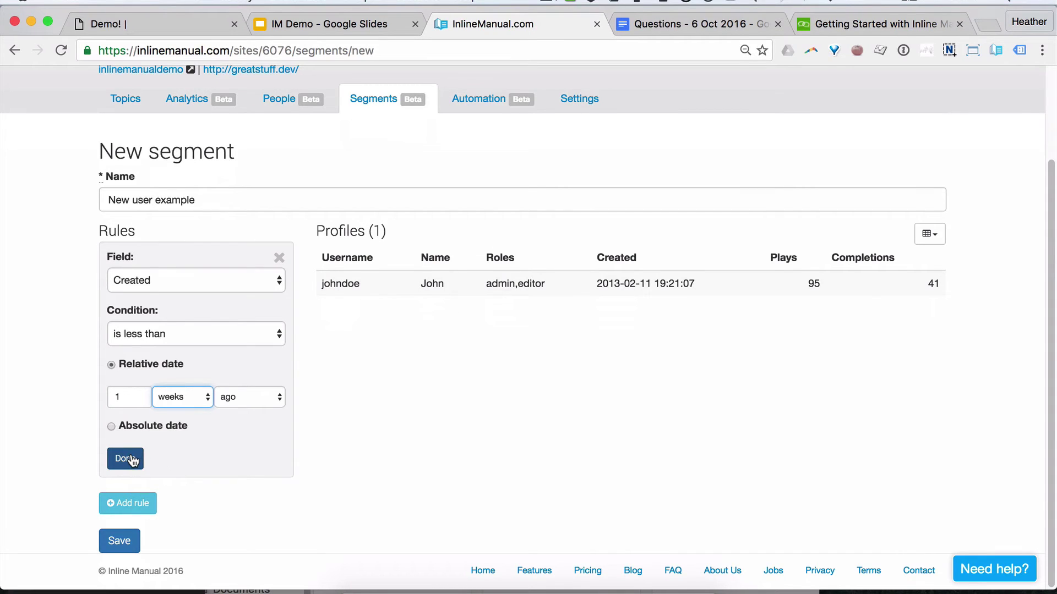
{"action": "left_click", "coordinate": [132, 460]}
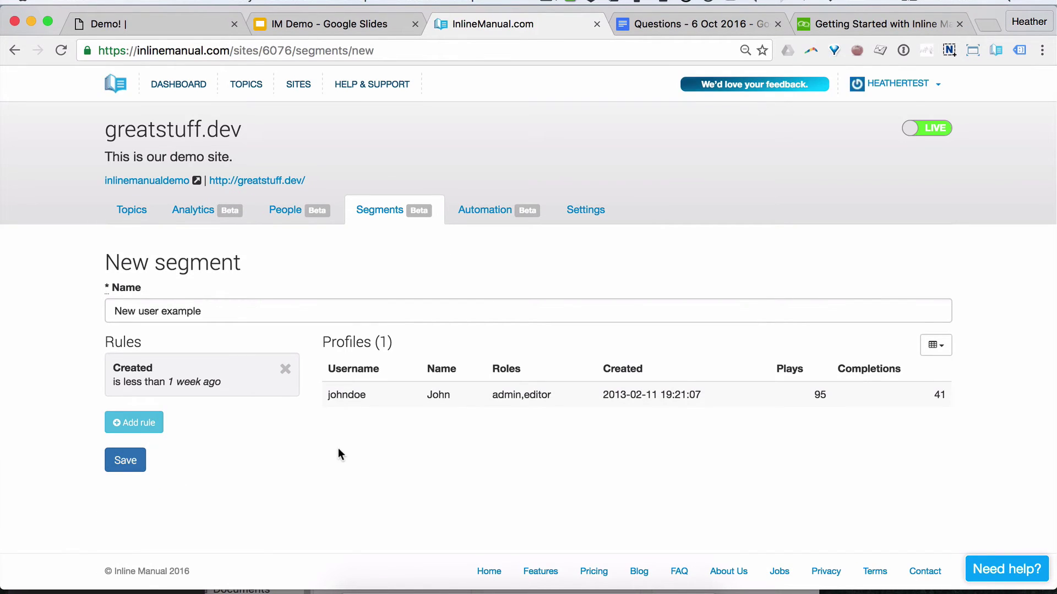
{"action": "left_click", "coordinate": [130, 460]}
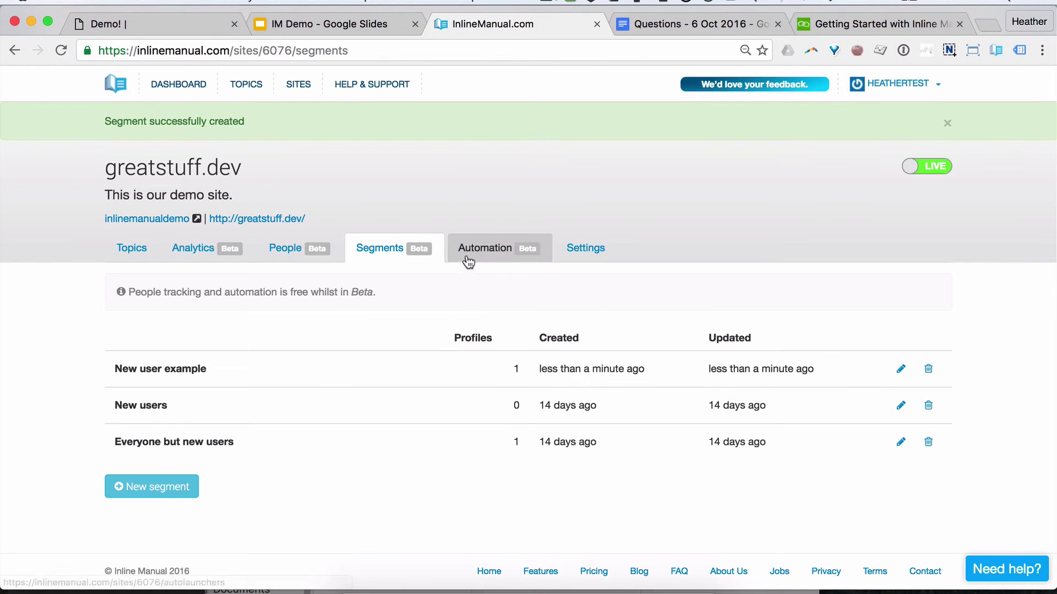
Step: Create an autolauncher for topic New Feature Tour targeting Everyone but new users, and save it
{"action": "left_click", "coordinate": [474, 254]}
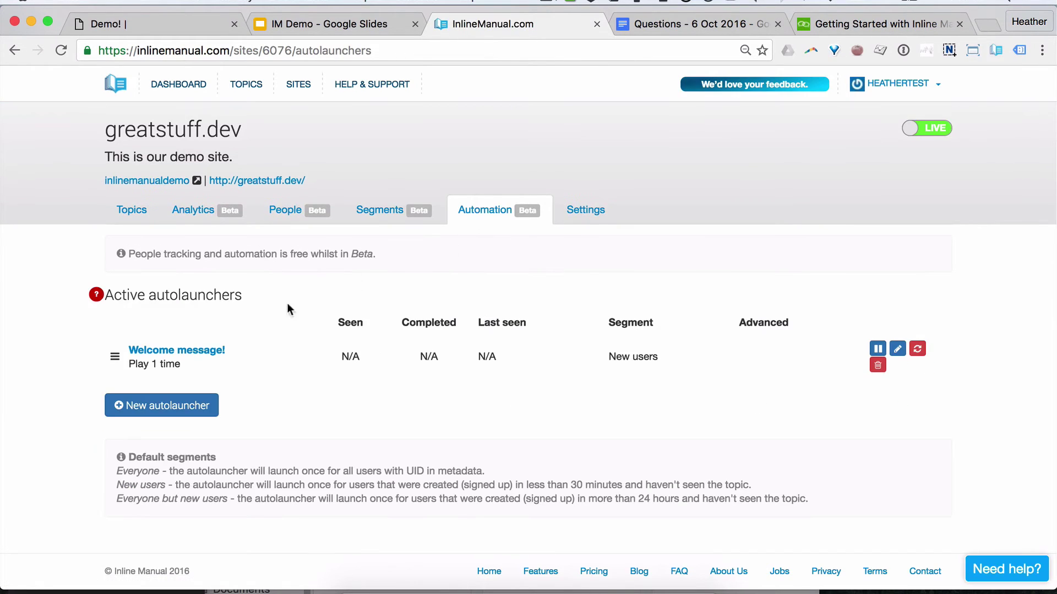
{"action": "left_click", "coordinate": [191, 404]}
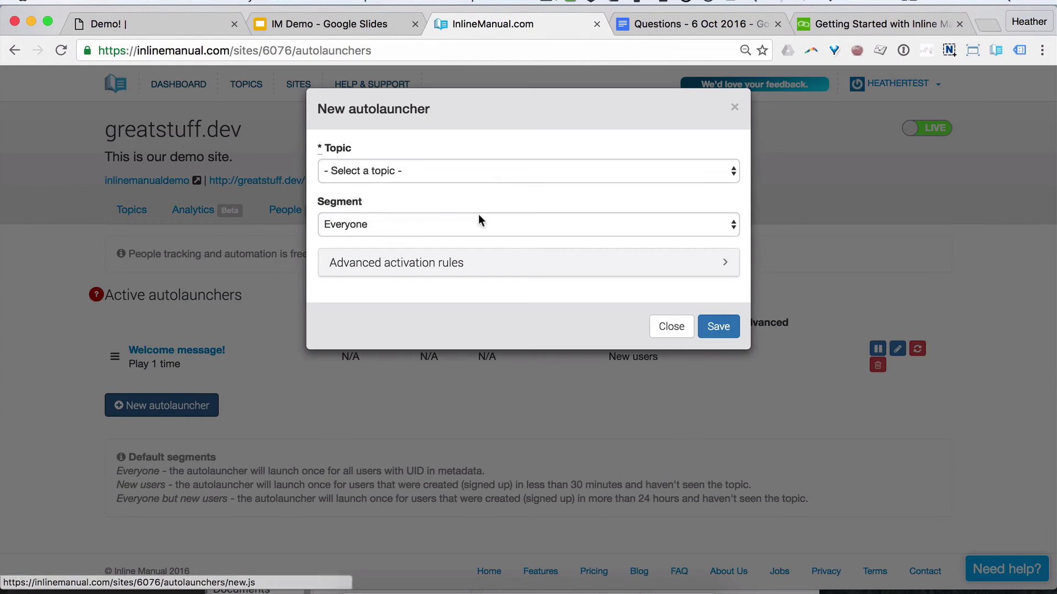
{"action": "left_click", "coordinate": [420, 171]}
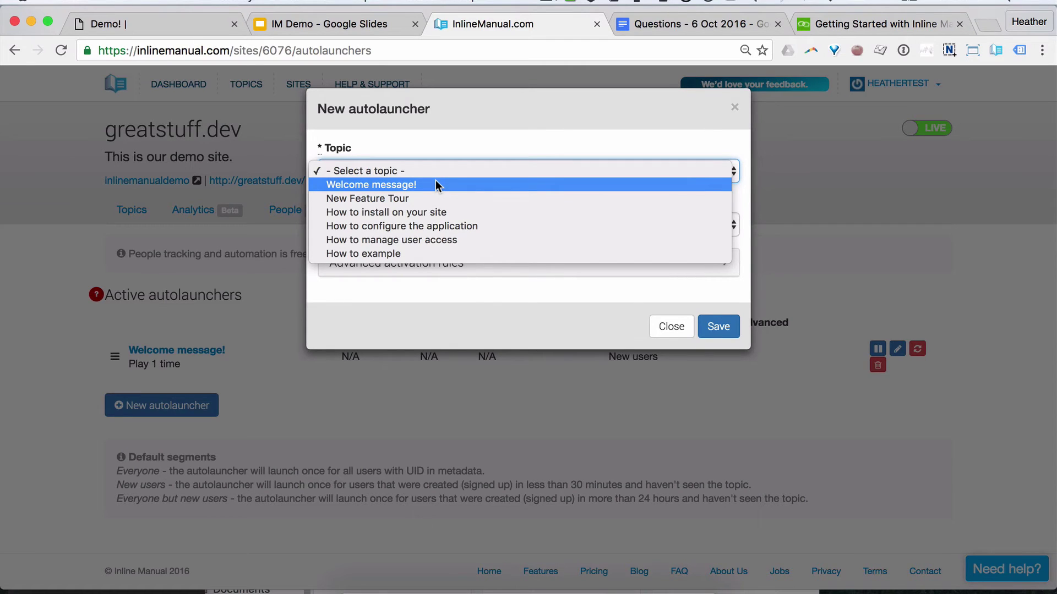
{"action": "left_click", "coordinate": [435, 184]}
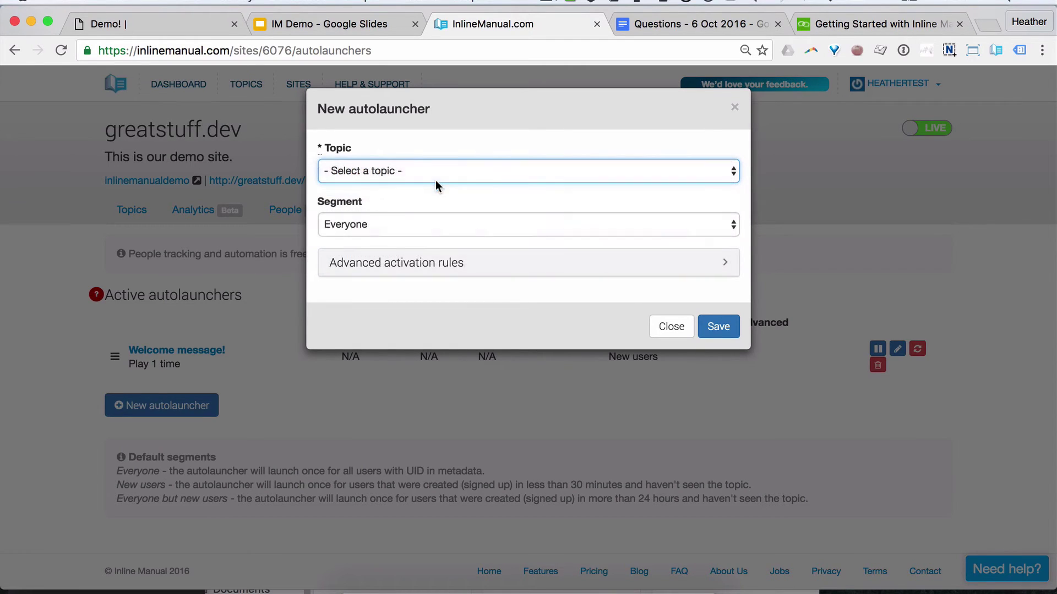
{"action": "left_click", "coordinate": [414, 223]}
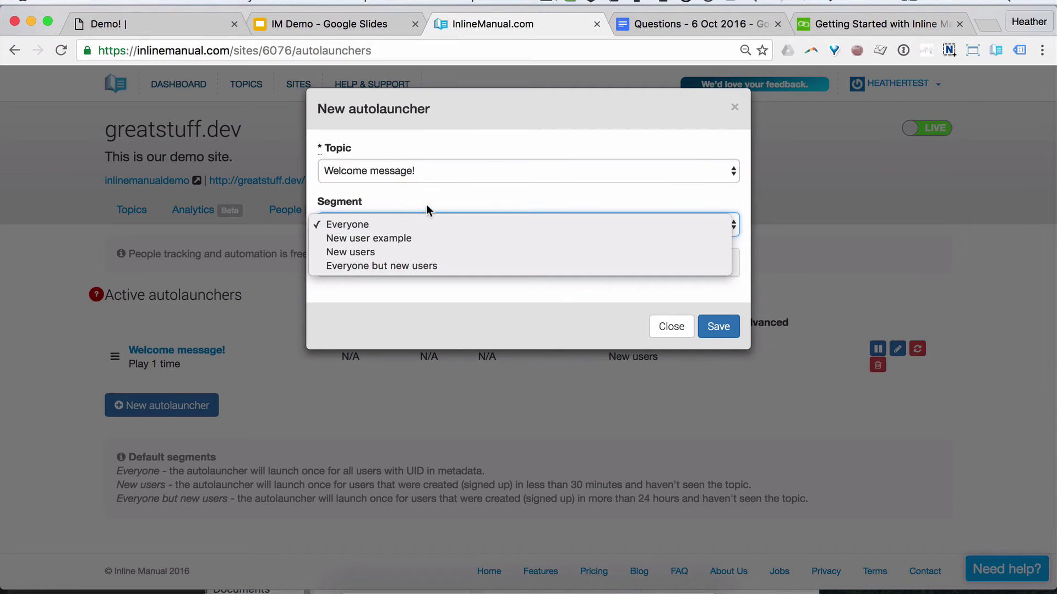
{"action": "left_click", "coordinate": [427, 174]}
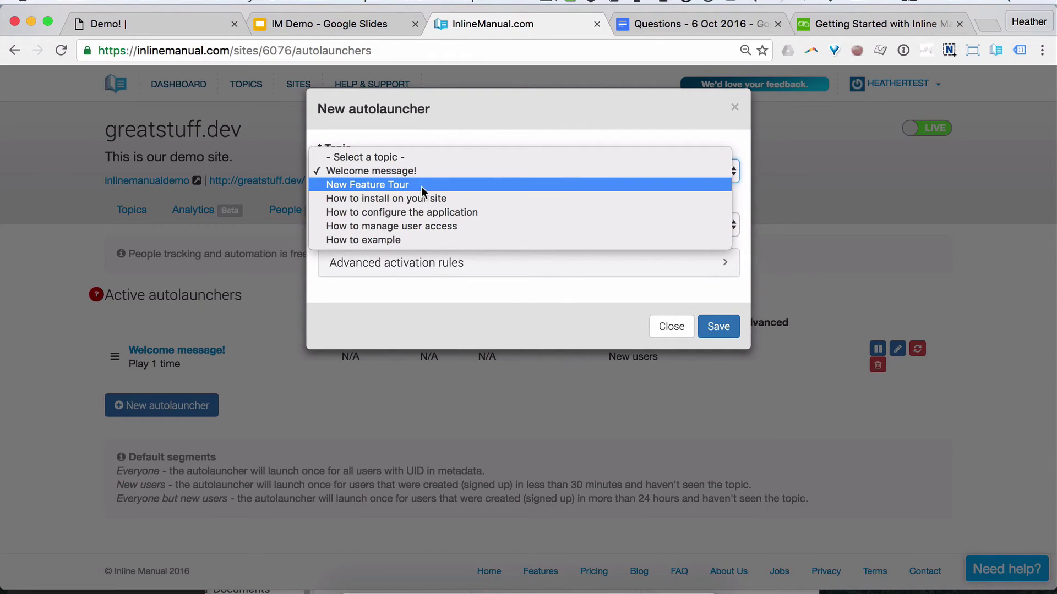
{"action": "left_click", "coordinate": [421, 187]}
{"action": "left_click", "coordinate": [388, 220]}
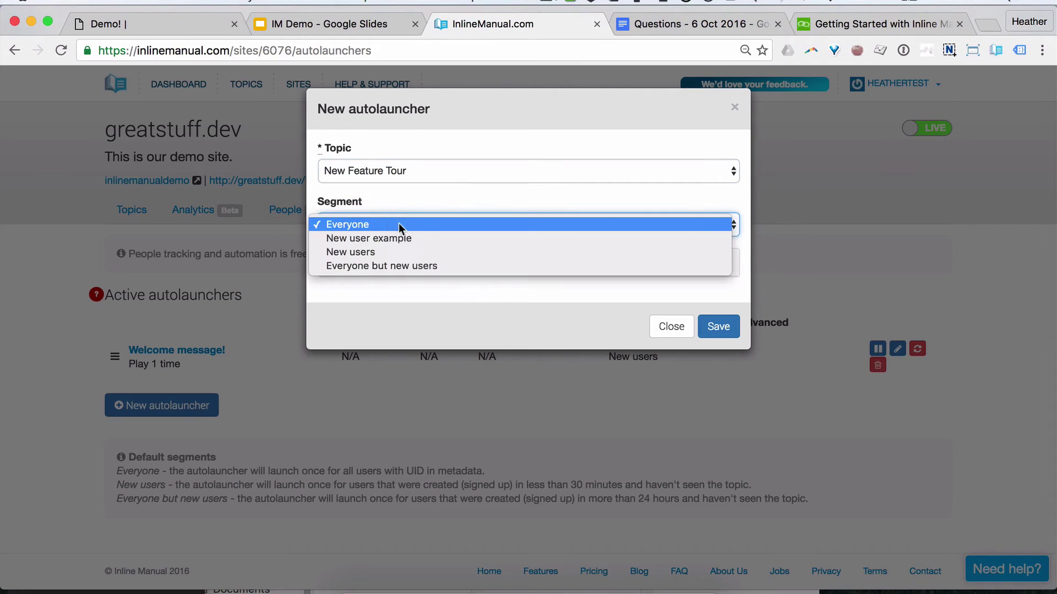
{"action": "left_click", "coordinate": [446, 267]}
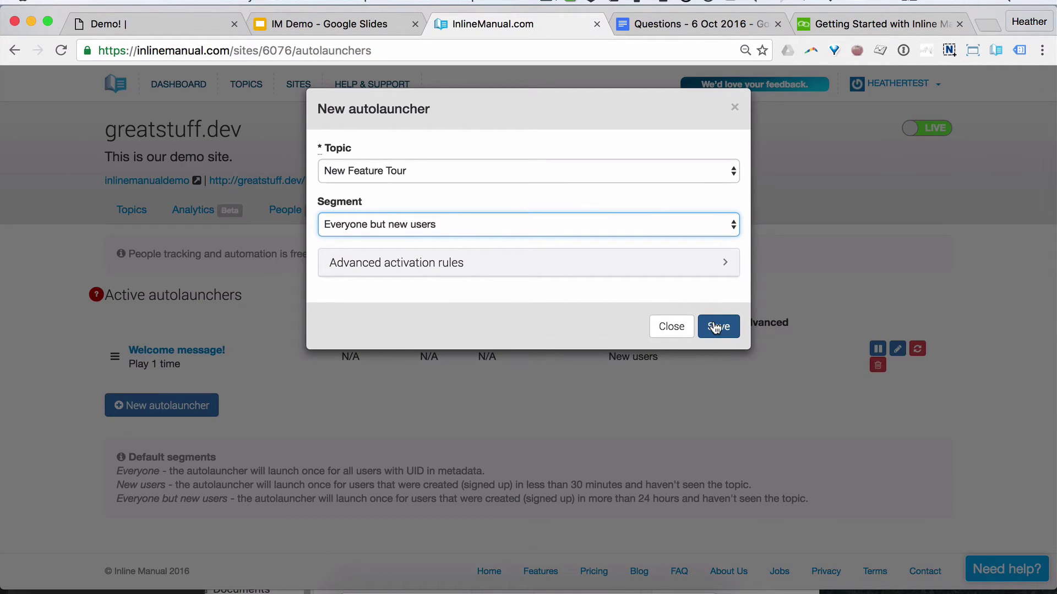
{"action": "left_click", "coordinate": [715, 328]}
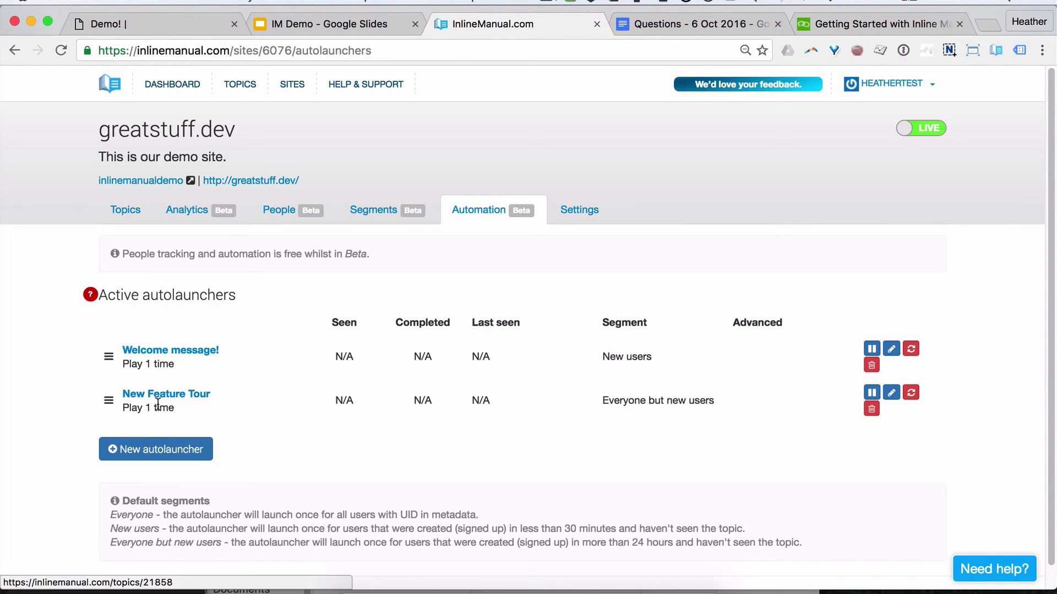
Step: Edit Everyone but new users, changing its Created rule condition to is greater than
{"action": "left_click", "coordinate": [378, 211]}
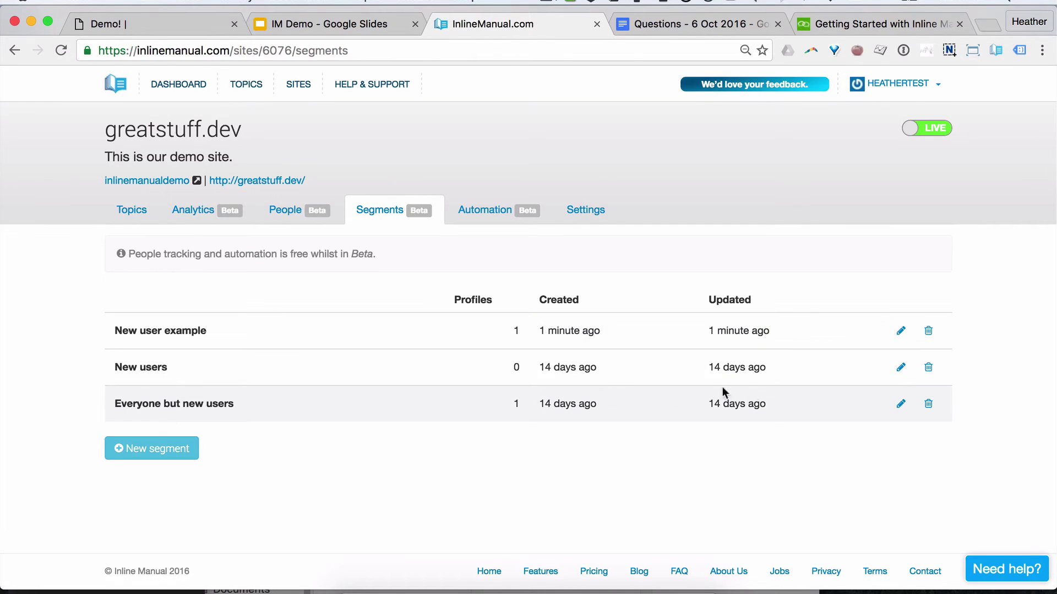
{"action": "left_click", "coordinate": [900, 404]}
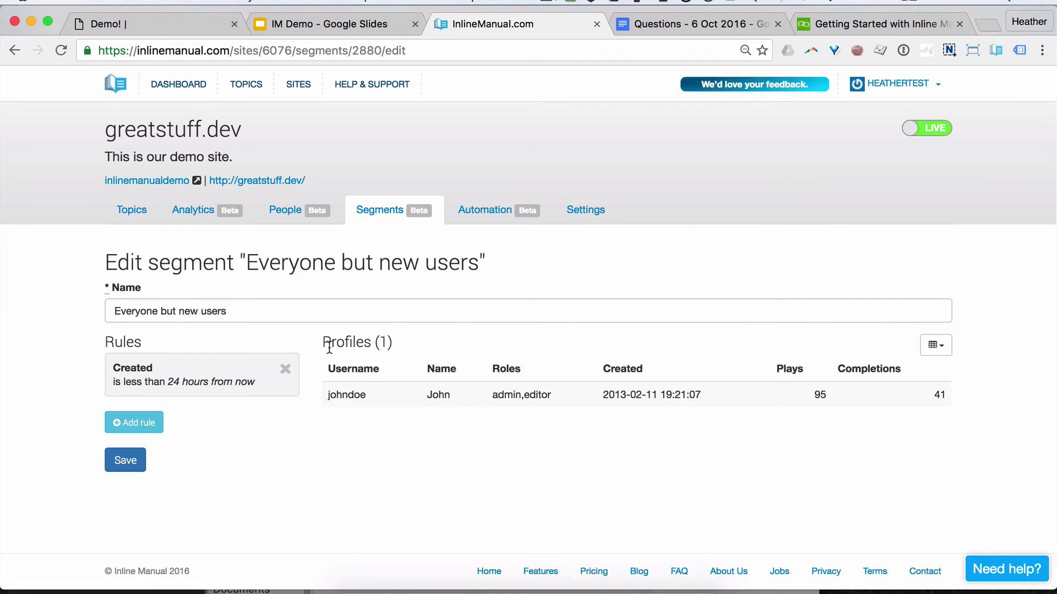
{"action": "left_click", "coordinate": [197, 387]}
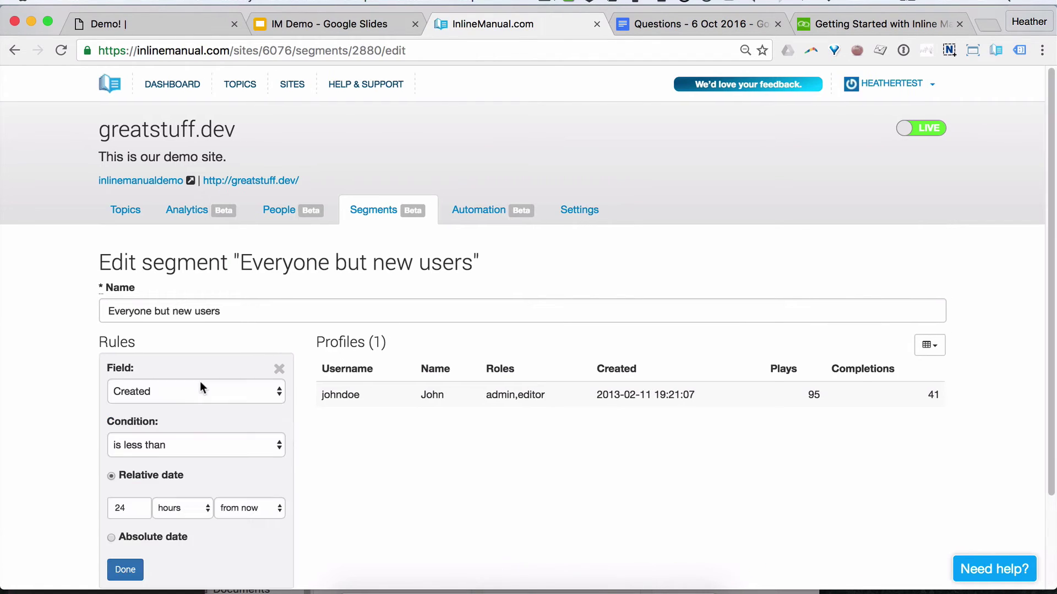
{"action": "left_click", "coordinate": [190, 440]}
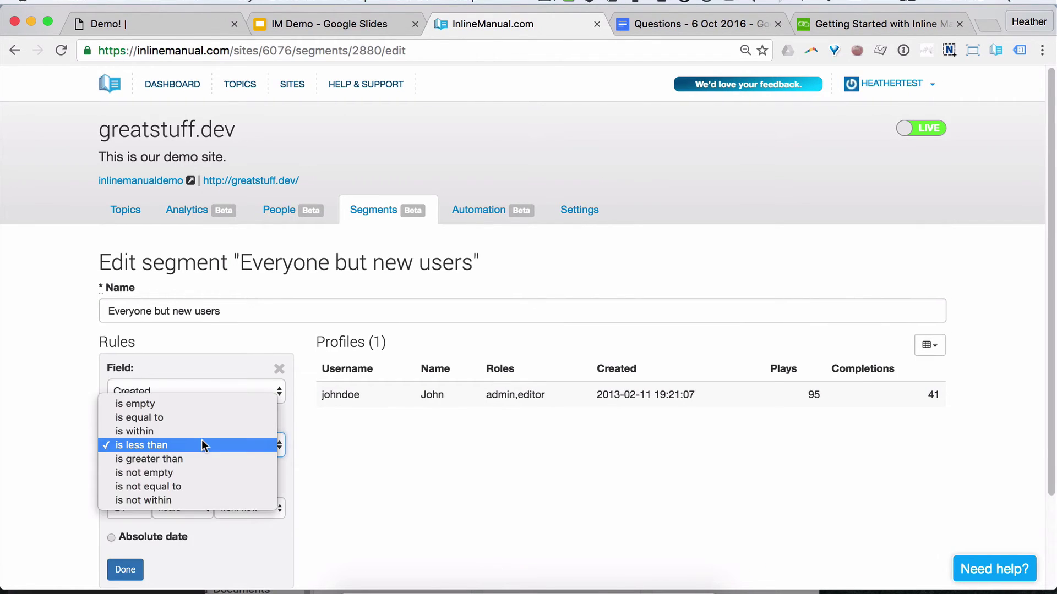
{"action": "left_click", "coordinate": [226, 462]}
Step: Set the rule value to 1 weeks ago and save the segment
{"action": "scroll", "coordinate": [385, 454], "scroll_direction": "down", "scroll_amount": 2}
{"action": "left_click_drag", "start_coordinate": [101, 443], "coordinate": [146, 445]}
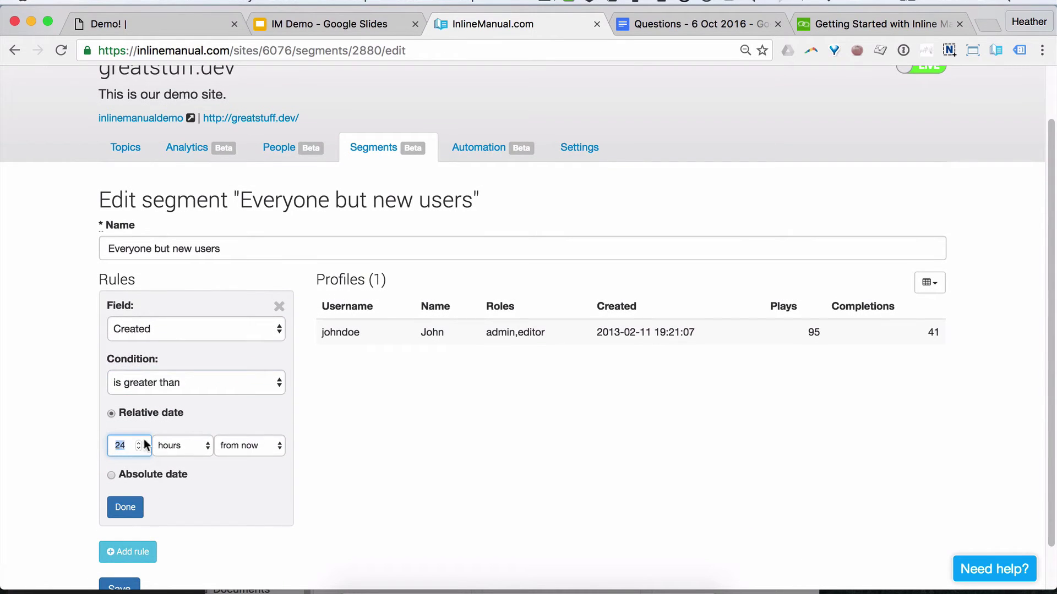
{"action": "type", "text": "1"}
{"action": "left_click", "coordinate": [192, 441]}
{"action": "left_click", "coordinate": [185, 469]}
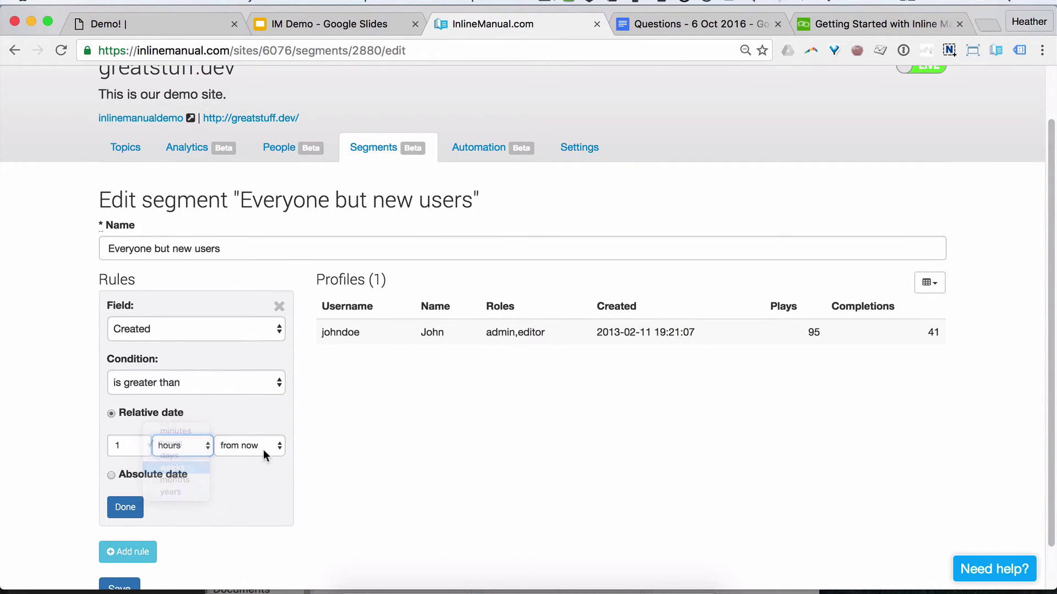
{"action": "left_click", "coordinate": [263, 448]}
{"action": "left_click", "coordinate": [258, 431]}
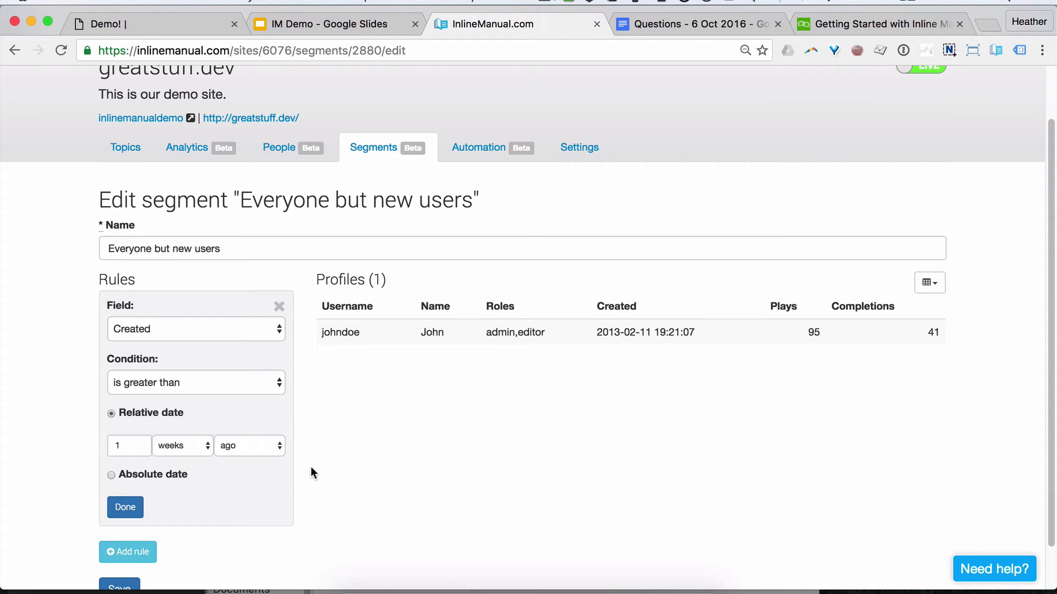
{"action": "left_click", "coordinate": [126, 508]}
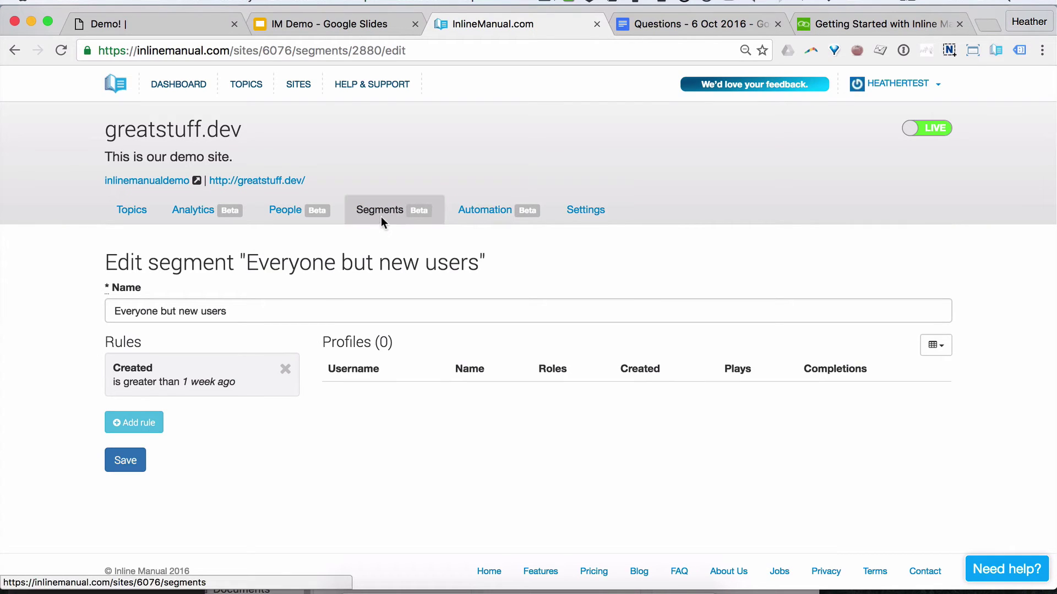
{"action": "left_click", "coordinate": [133, 461]}
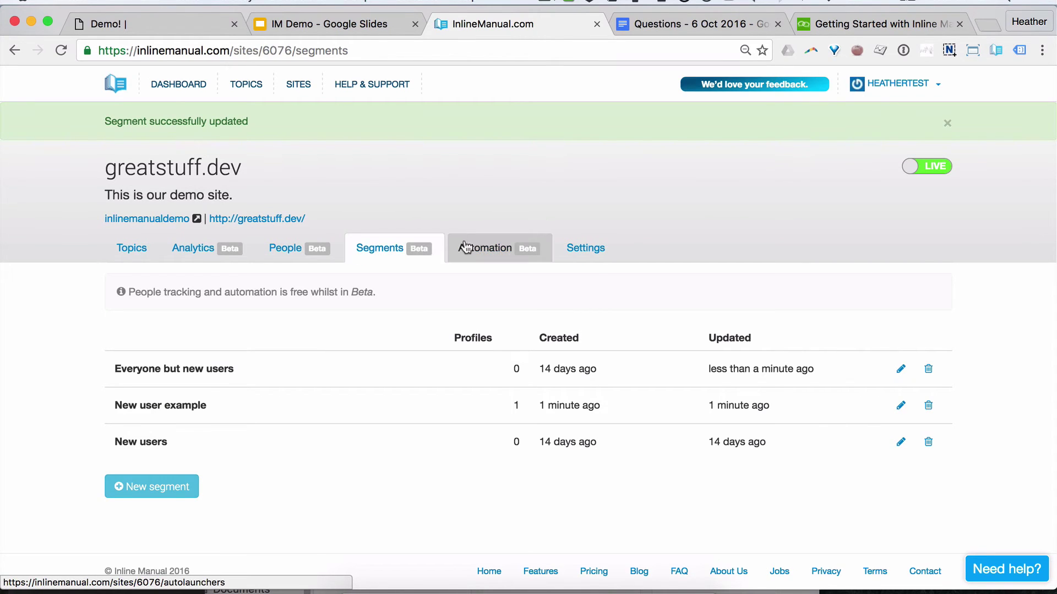
Step: In the IM Demo deck, page past 'Can you build it?' to the building-with-Inline-Manual slide
{"action": "left_click", "coordinate": [359, 25]}
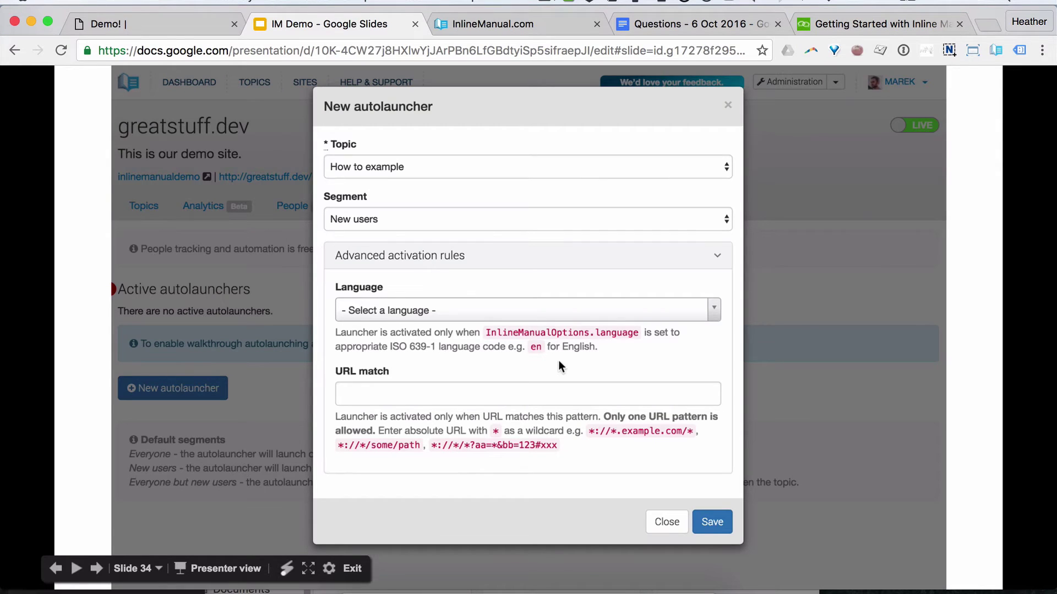
{"action": "key", "text": "Left"}
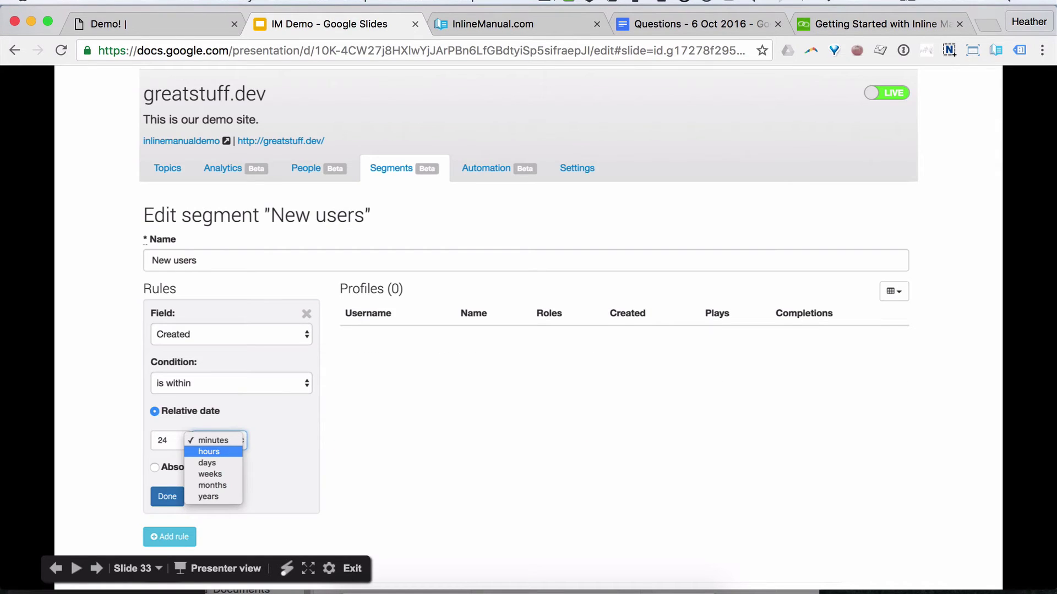
{"action": "key", "text": "Right"}
{"action": "key", "text": "Right"}
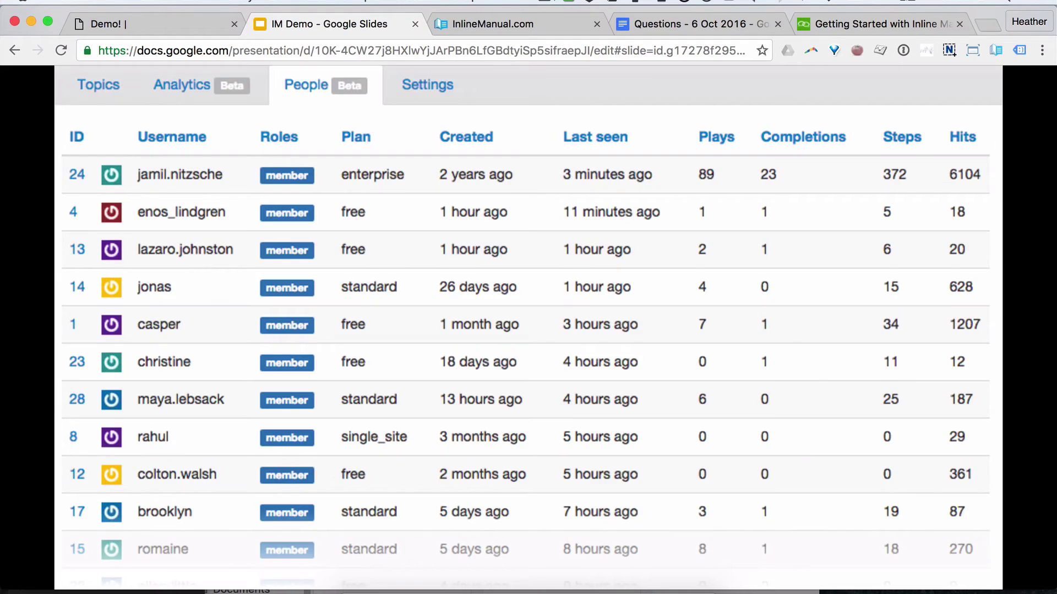
{"action": "key", "text": "Right"}
{"action": "key", "text": "Right"}
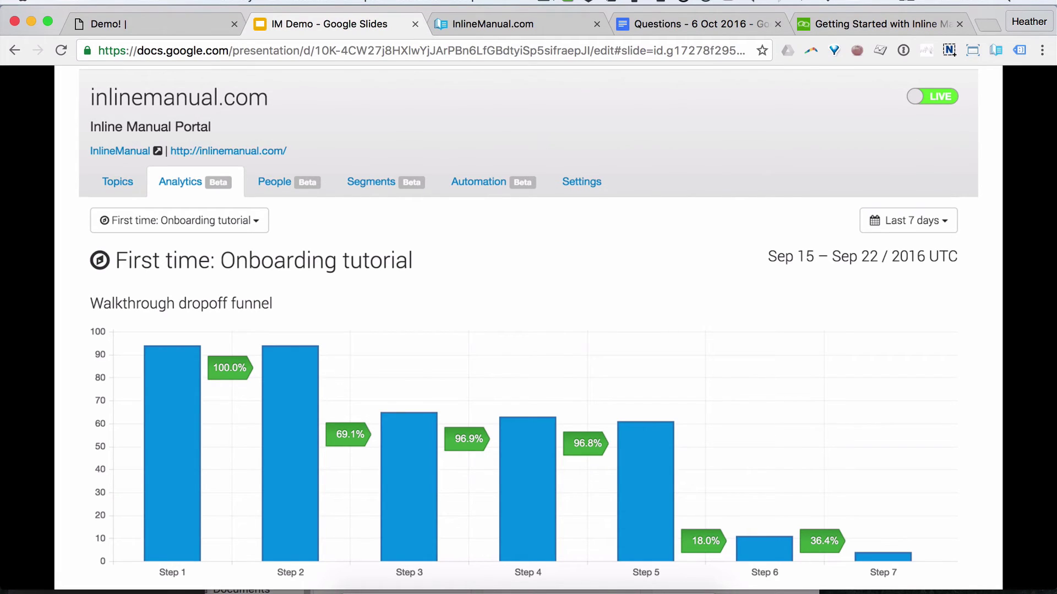
{"action": "key", "text": "Right"}
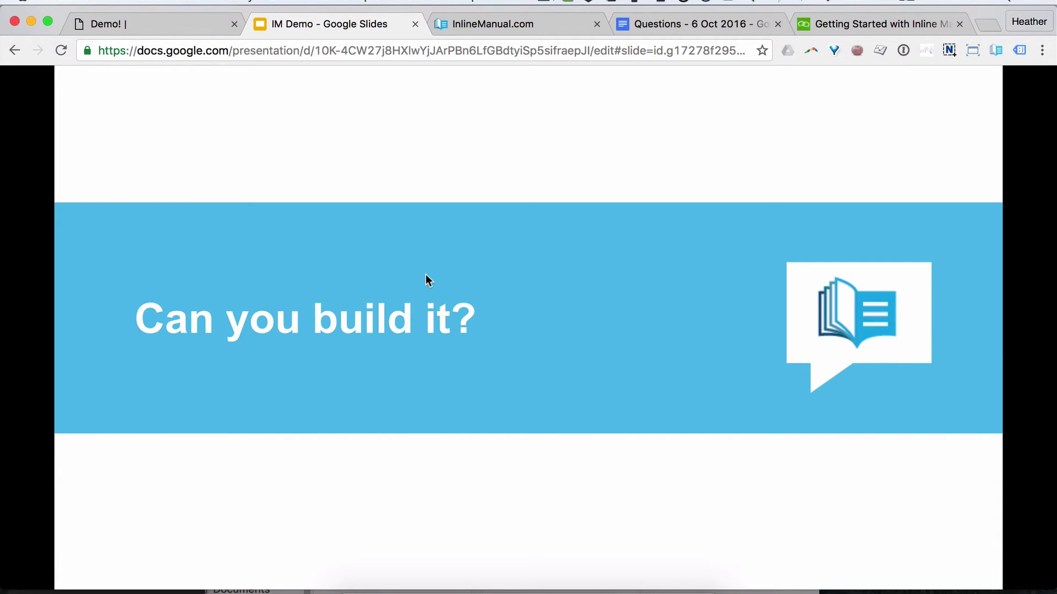
{"action": "key", "text": "Right"}
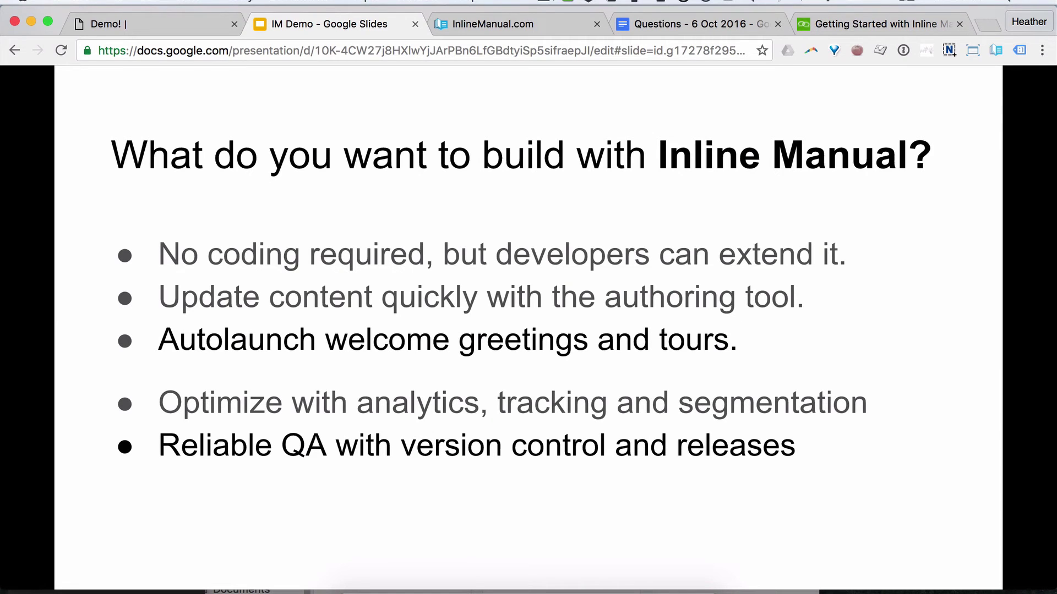
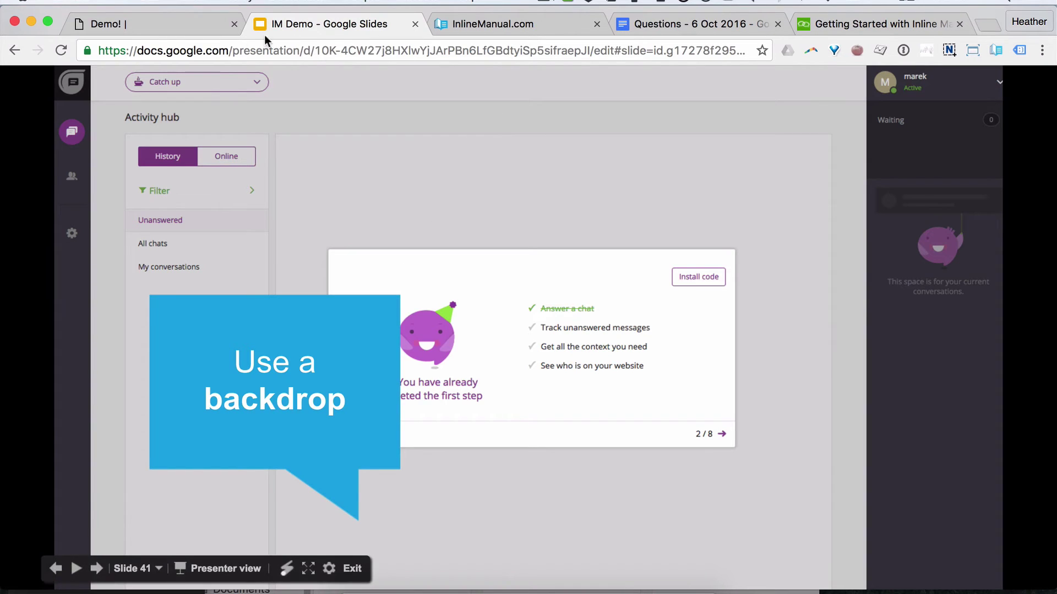
Step: Switch from the slideshow to the demo site's Form Elements page
{"action": "left_click", "coordinate": [168, 26]}
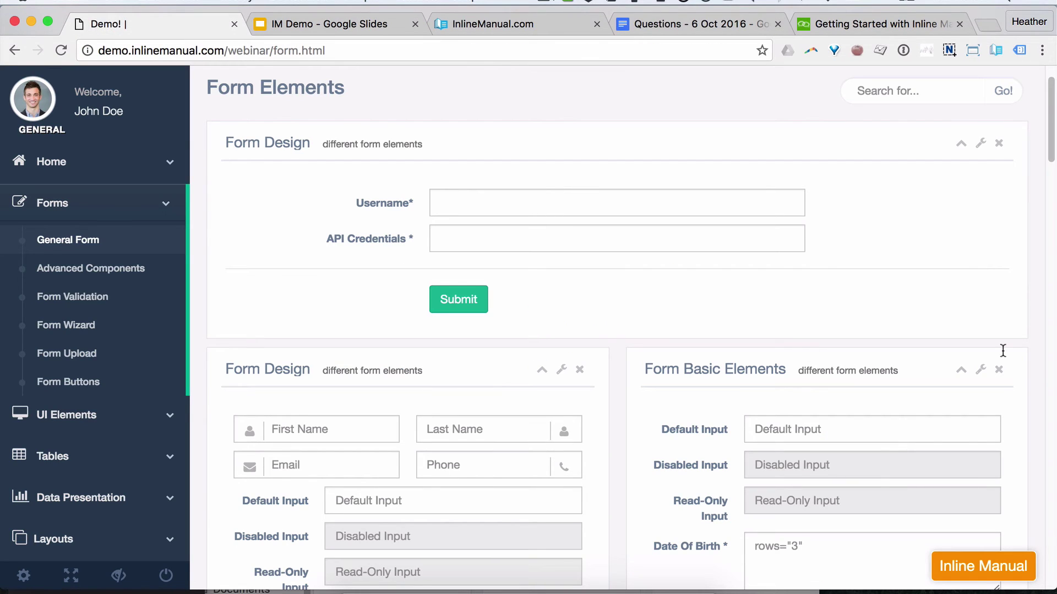
Step: Open New Feature Tour in the authoring panel and turn on step 2's backdrop
{"action": "left_click", "coordinate": [995, 51]}
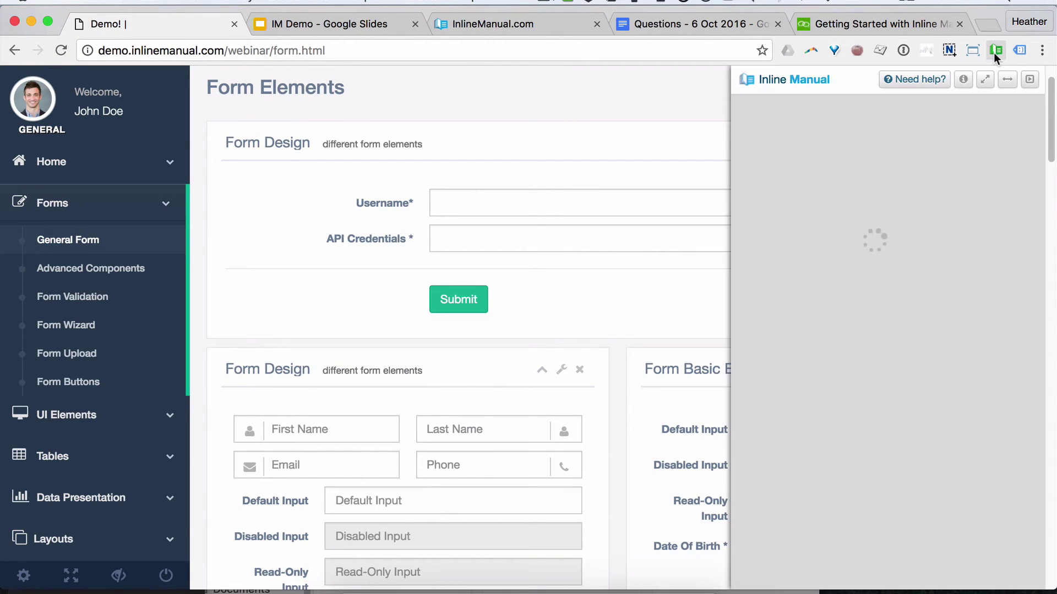
{"action": "left_click", "coordinate": [891, 312]}
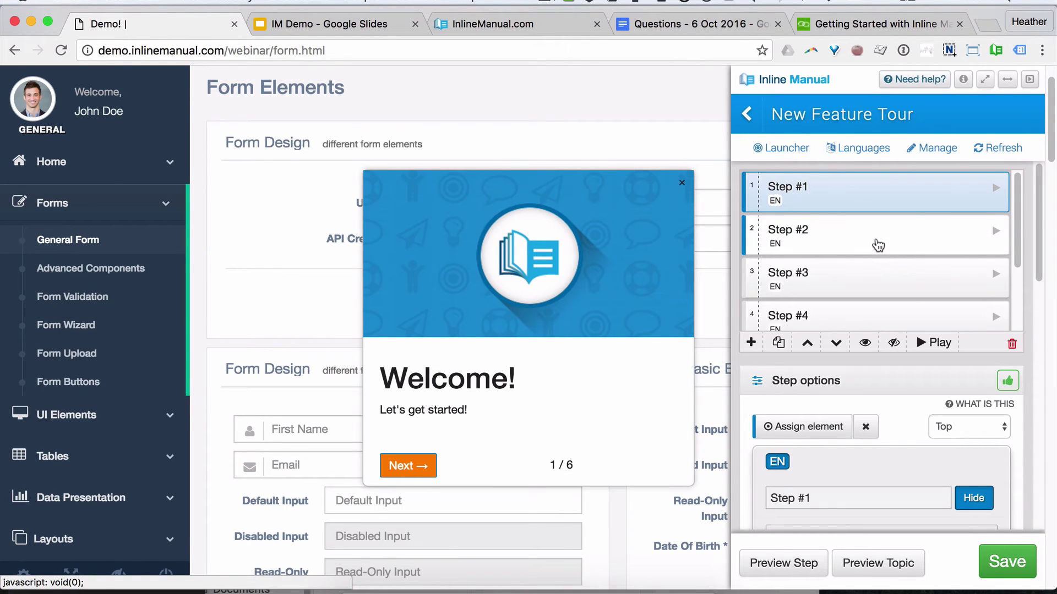
{"action": "left_click", "coordinate": [878, 245]}
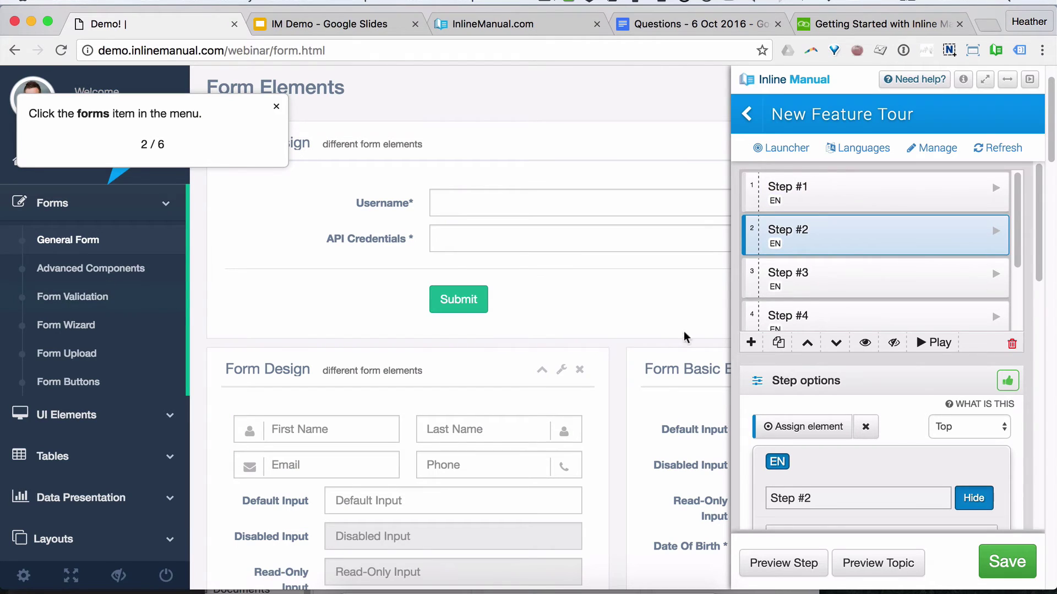
{"action": "scroll", "coordinate": [916, 378], "scroll_direction": "down", "scroll_amount": 10}
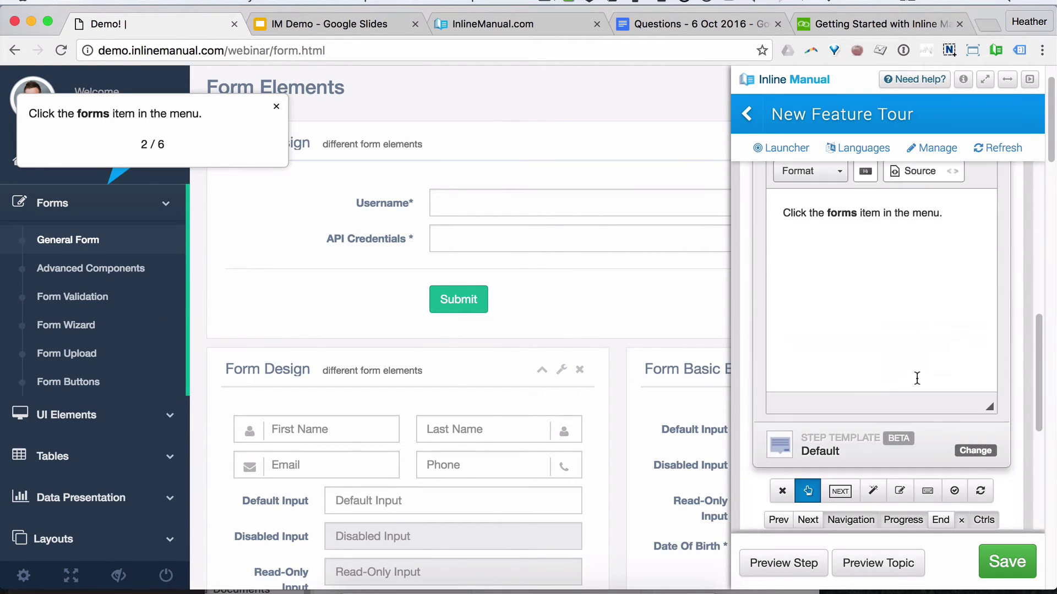
{"action": "scroll", "coordinate": [917, 377], "scroll_direction": "down", "scroll_amount": 5}
{"action": "left_click", "coordinate": [837, 310]}
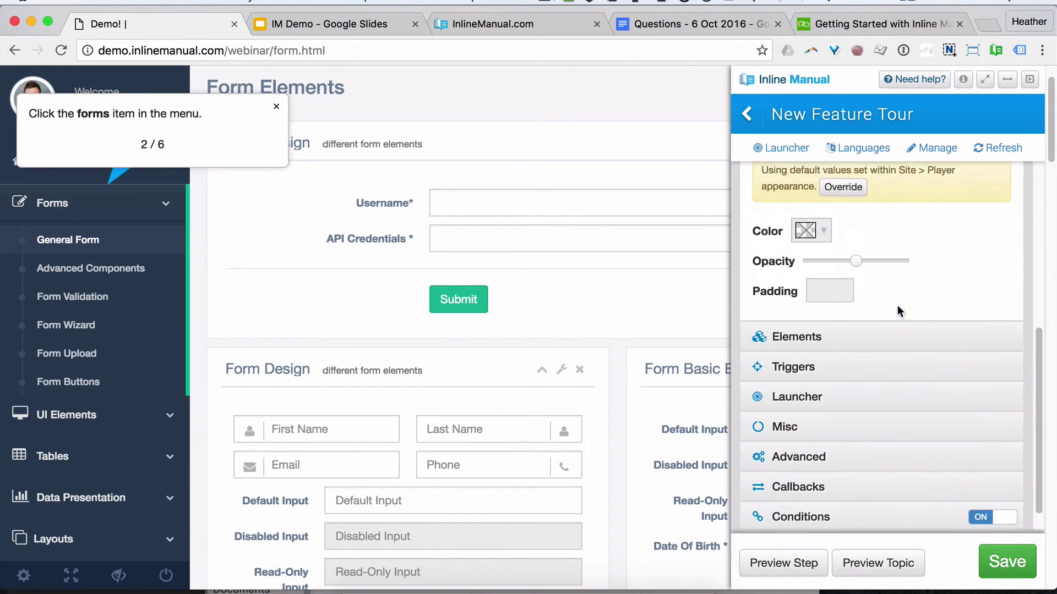
{"action": "scroll", "coordinate": [897, 305], "scroll_direction": "up", "scroll_amount": 2}
{"action": "left_click", "coordinate": [1002, 216]}
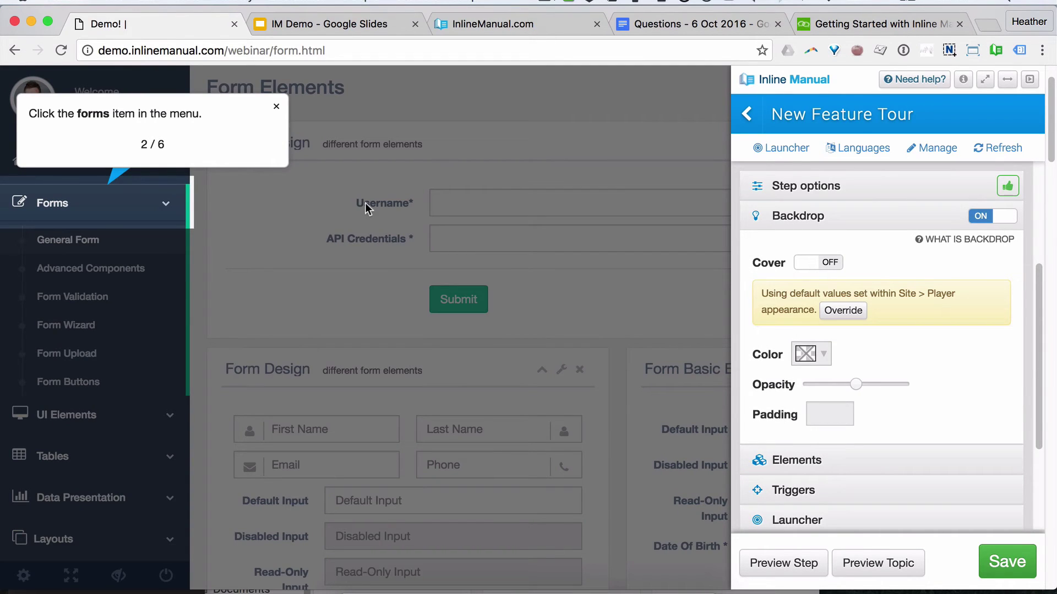
Step: Test the tour through the Forms menu, then give step 3 a backdrop with a cover
{"action": "left_click", "coordinate": [70, 205]}
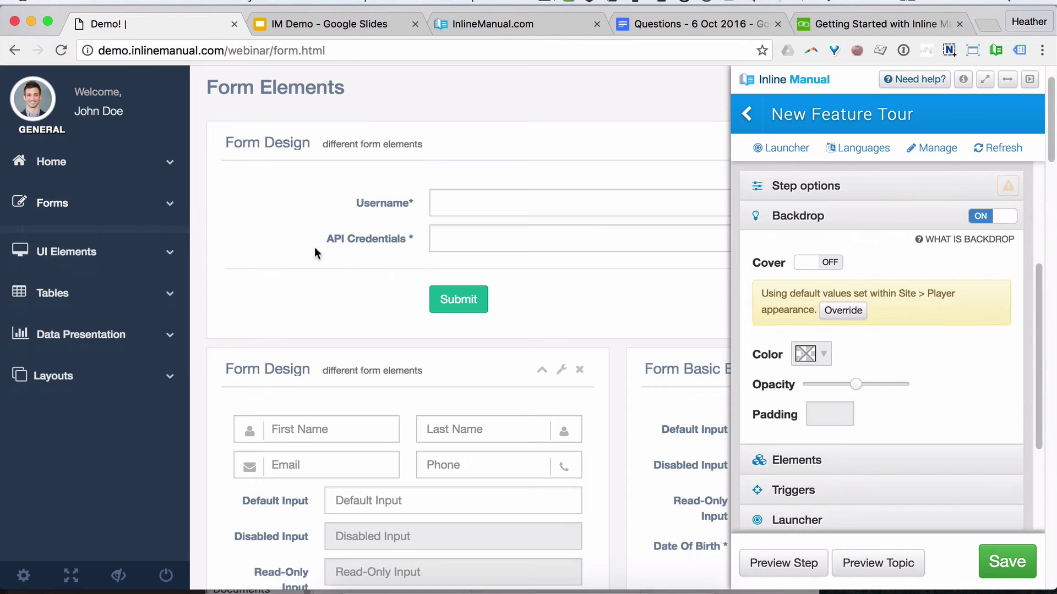
{"action": "left_click", "coordinate": [115, 204]}
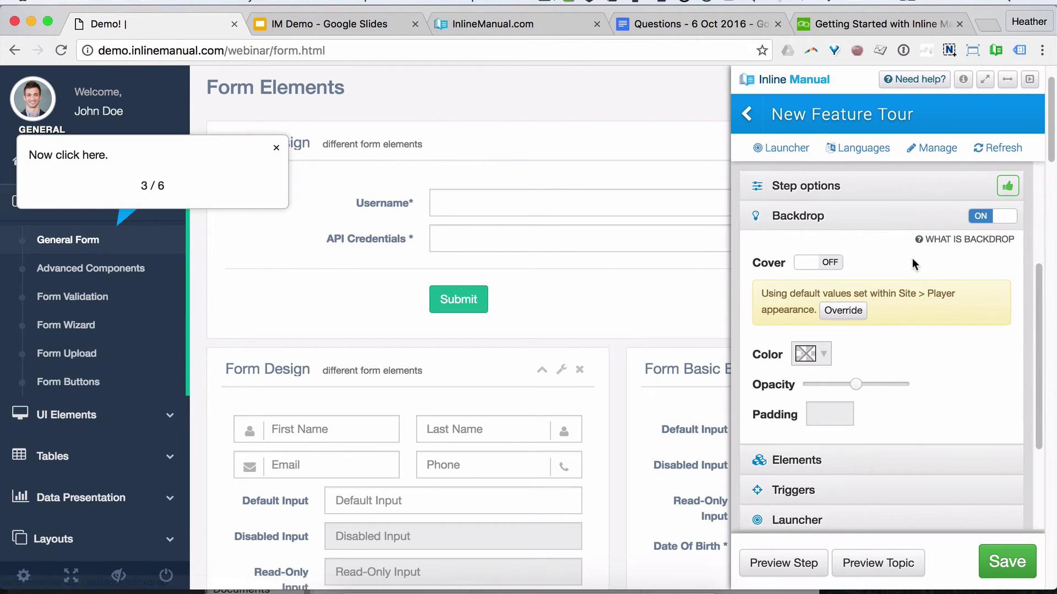
{"action": "scroll", "coordinate": [913, 259], "scroll_direction": "up", "scroll_amount": 3}
{"action": "left_click", "coordinate": [844, 226]}
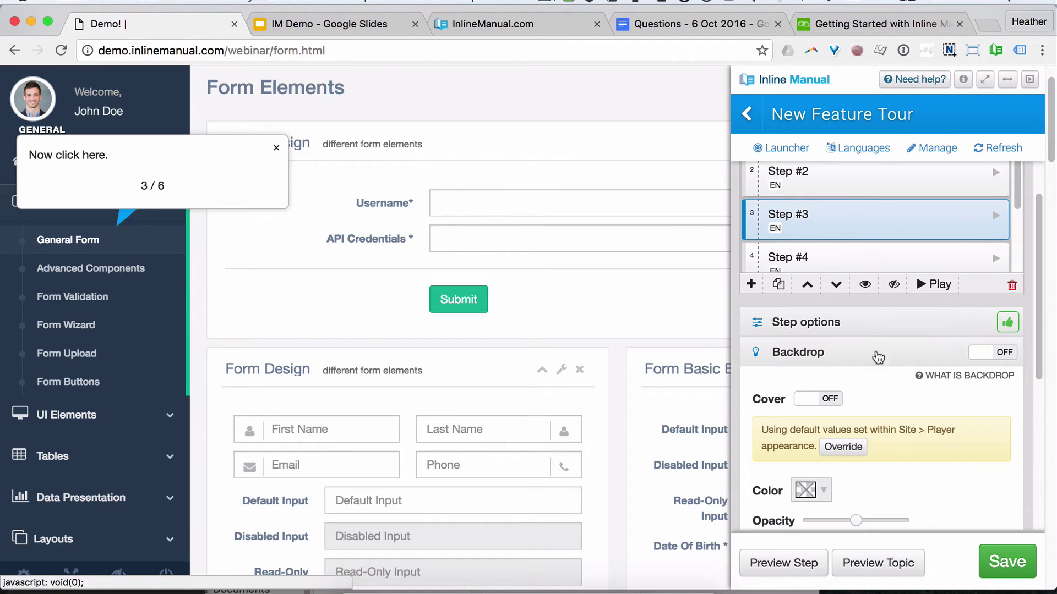
{"action": "scroll", "coordinate": [880, 358], "scroll_direction": "down", "scroll_amount": 1}
{"action": "scroll", "coordinate": [905, 354], "scroll_direction": "down", "scroll_amount": 1}
{"action": "left_click", "coordinate": [993, 264]}
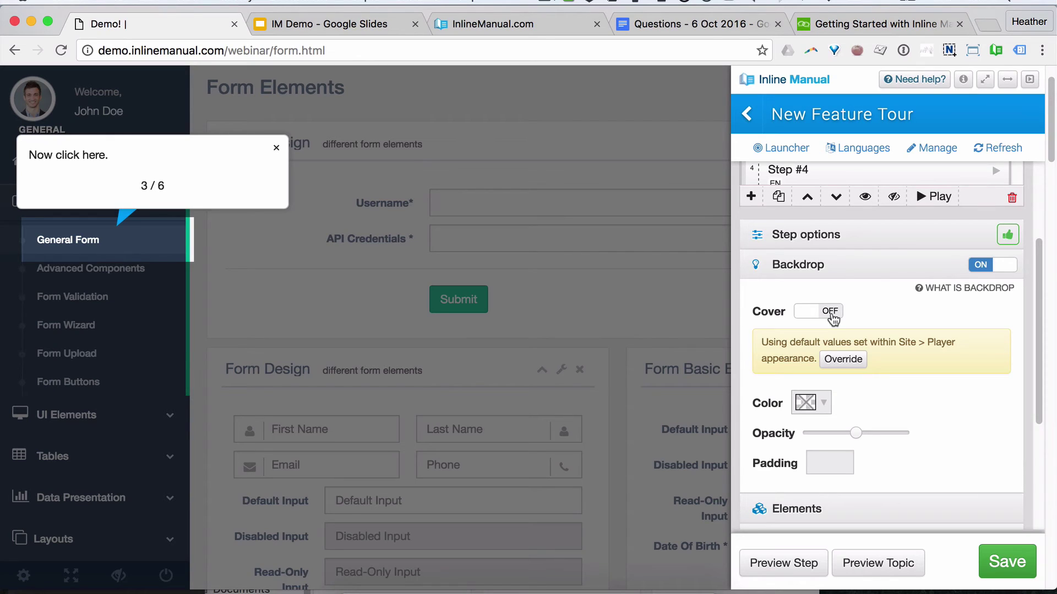
{"action": "left_click", "coordinate": [831, 312]}
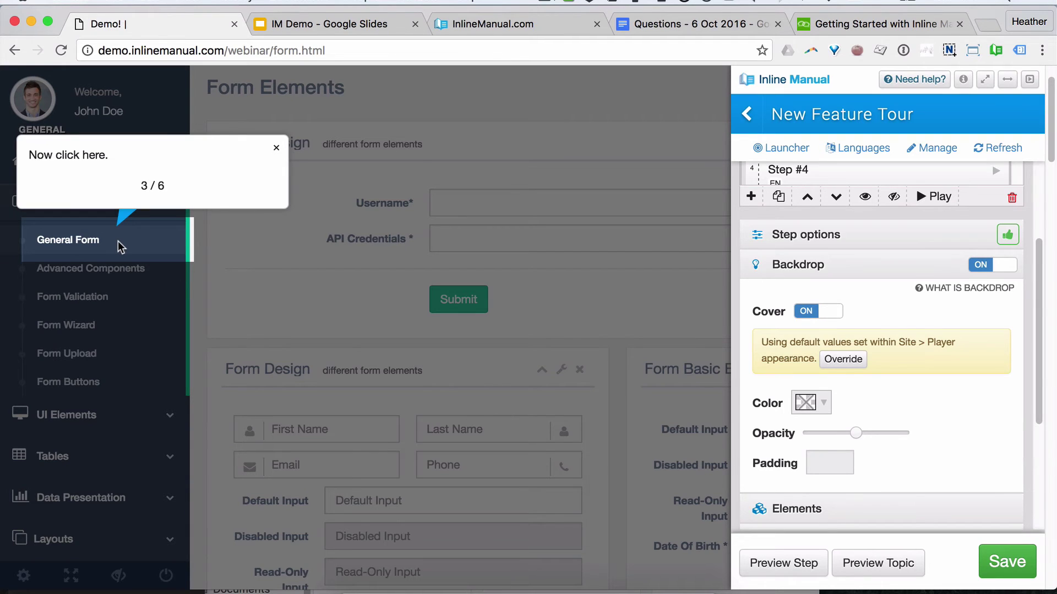
Step: Make step 3 advance with a Next button, then return to the presentation slides
{"action": "scroll", "coordinate": [920, 438], "scroll_direction": "down", "scroll_amount": 3}
{"action": "scroll", "coordinate": [919, 438], "scroll_direction": "up", "scroll_amount": 3}
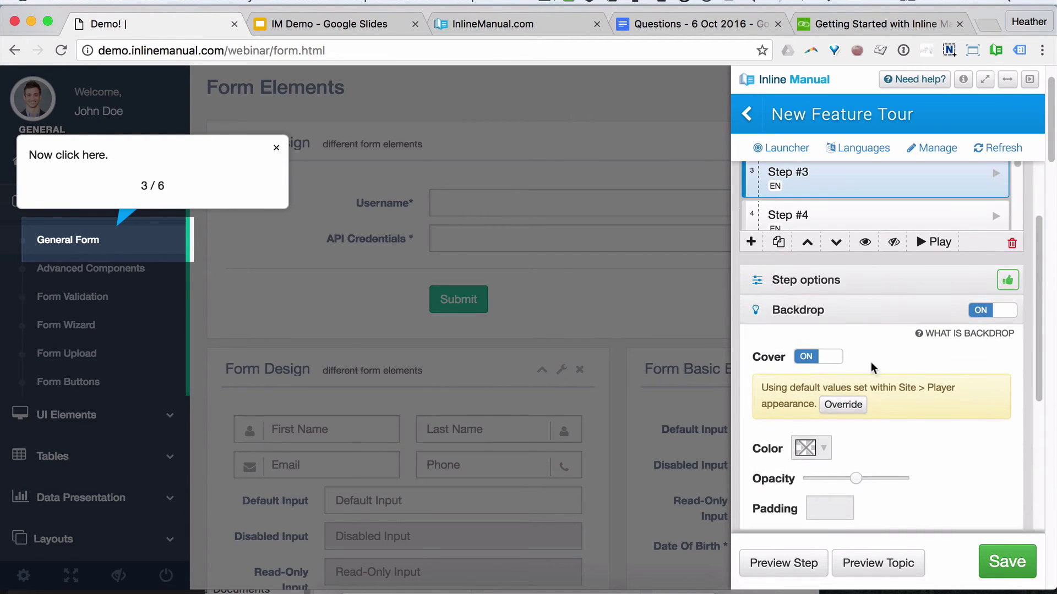
{"action": "left_click", "coordinate": [915, 279]}
{"action": "scroll", "coordinate": [854, 407], "scroll_direction": "down", "scroll_amount": 3}
{"action": "scroll", "coordinate": [855, 407], "scroll_direction": "down", "scroll_amount": 5}
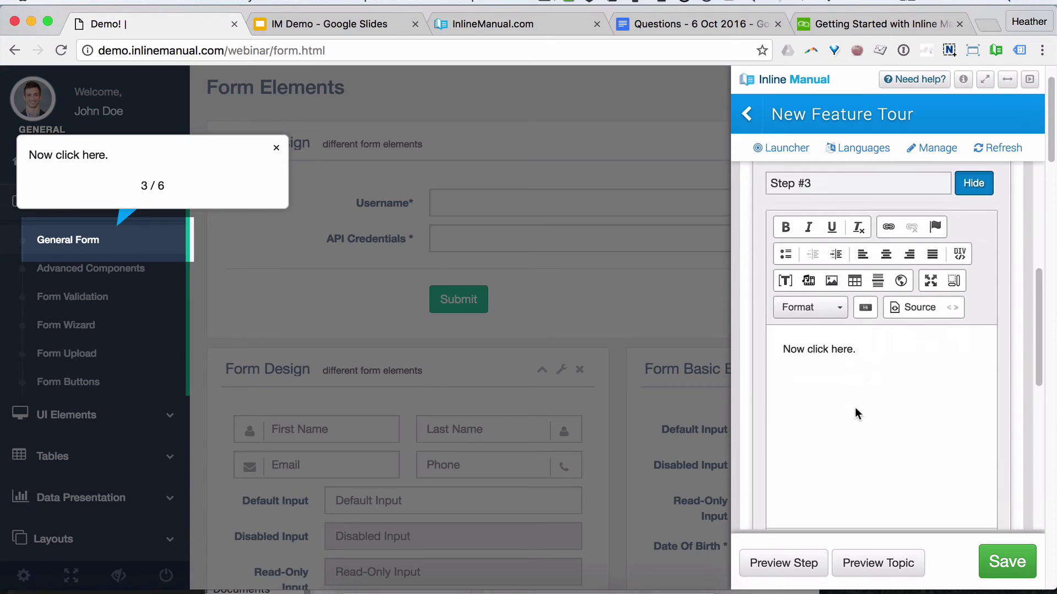
{"action": "left_click", "coordinate": [837, 472]}
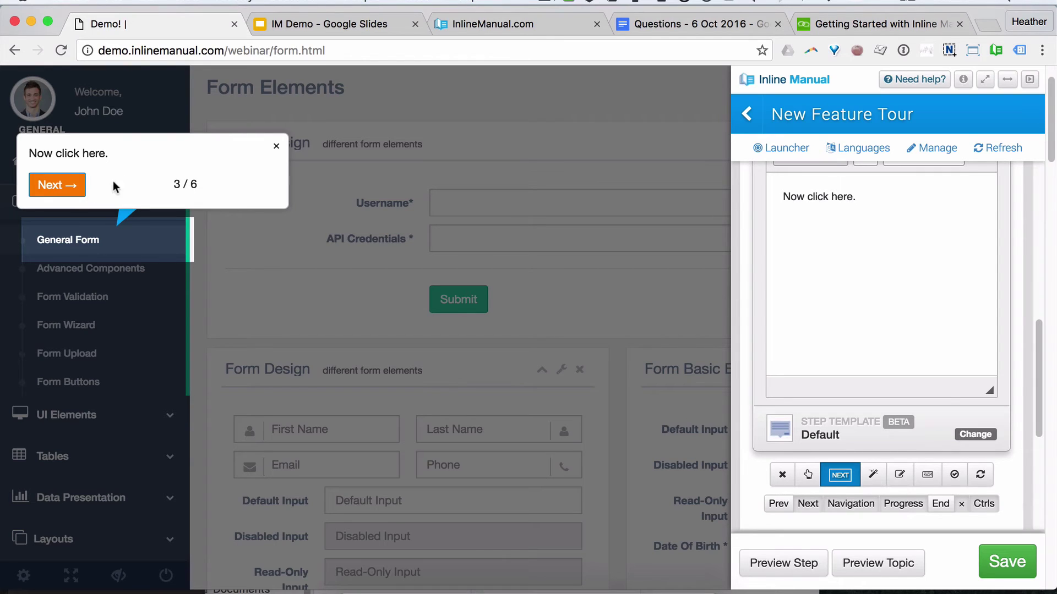
{"action": "left_click", "coordinate": [347, 25]}
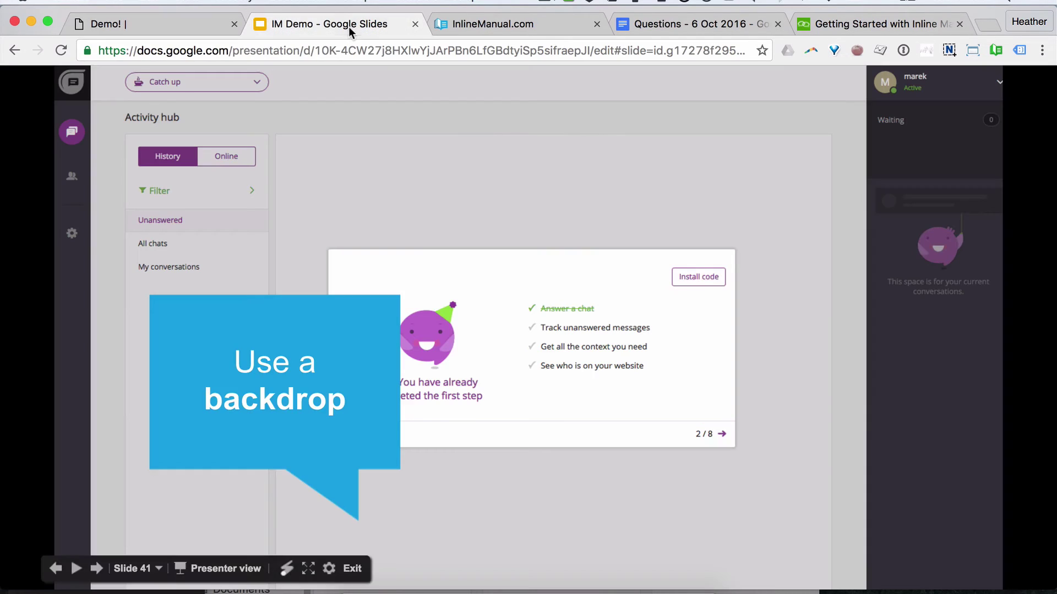
Step: Advance the slides past the cover tip and finished-tour slides to the Q&A slide
{"action": "left_click", "coordinate": [495, 470]}
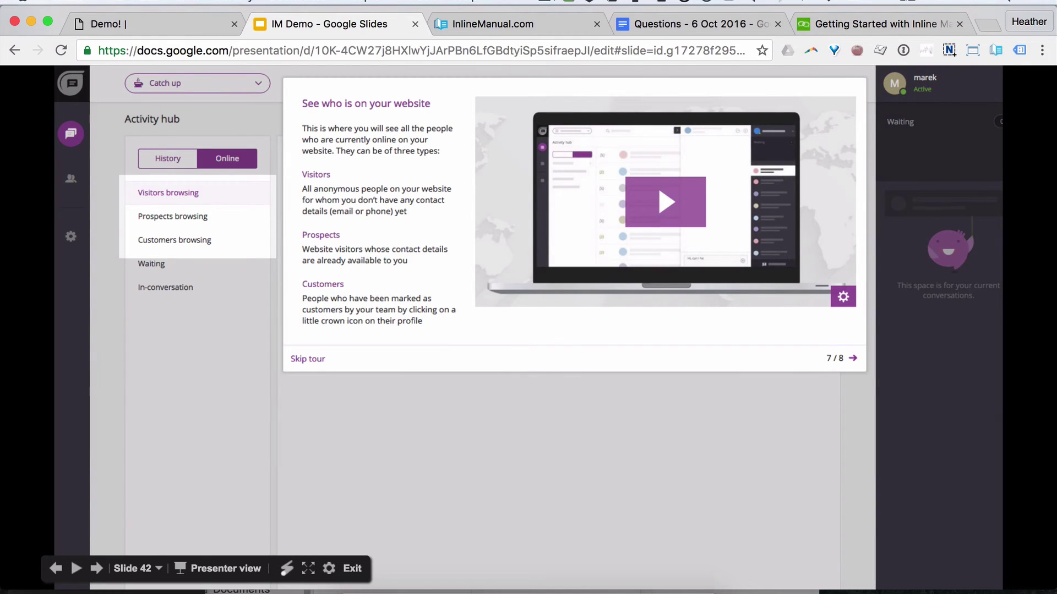
{"action": "left_click", "coordinate": [550, 473]}
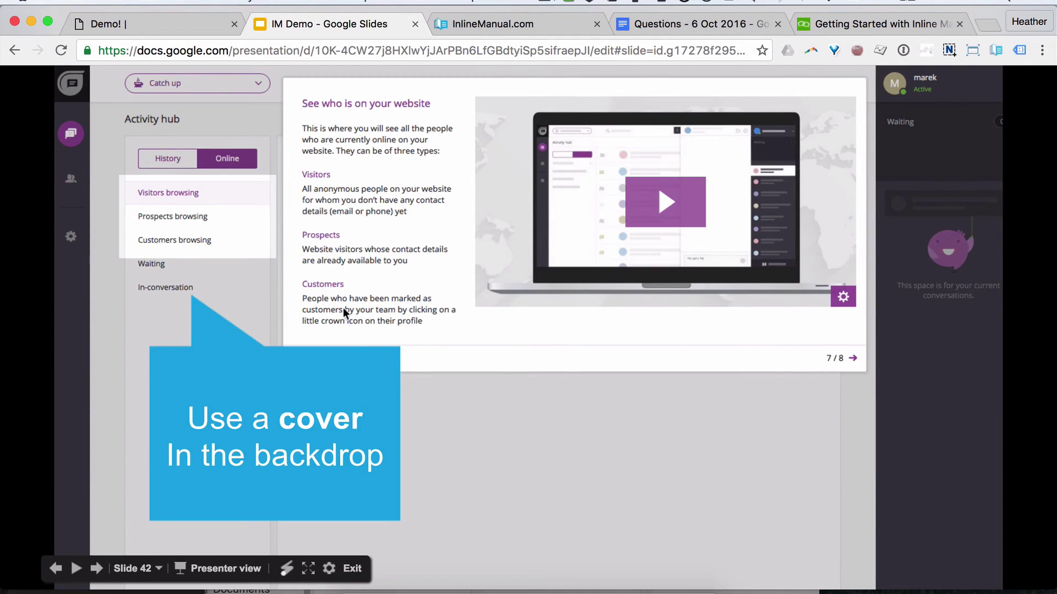
{"action": "left_click", "coordinate": [550, 468]}
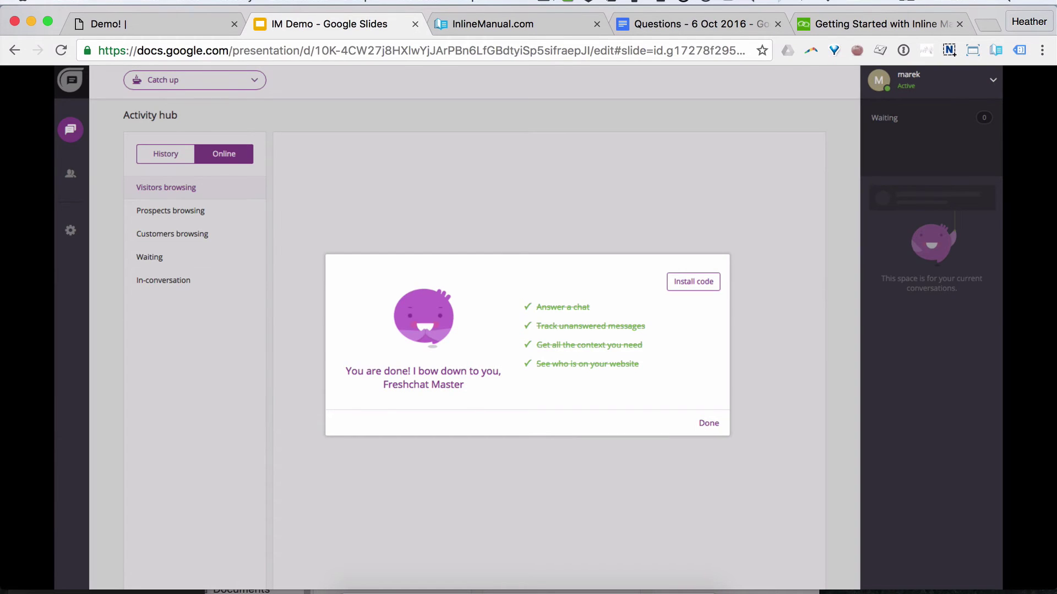
{"action": "key", "text": "Right"}
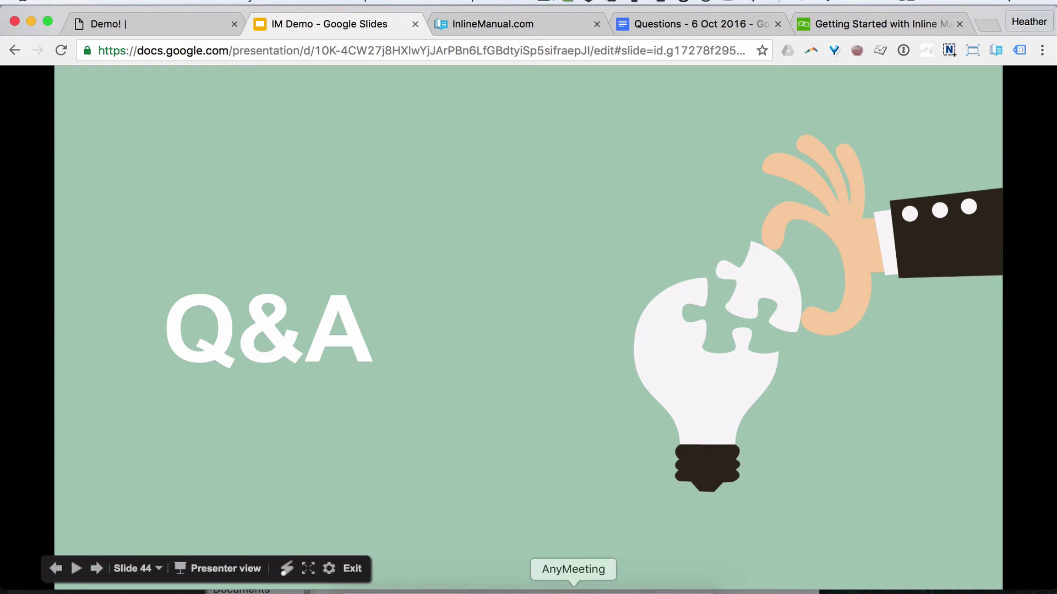
{"action": "left_click", "coordinate": [574, 591]}
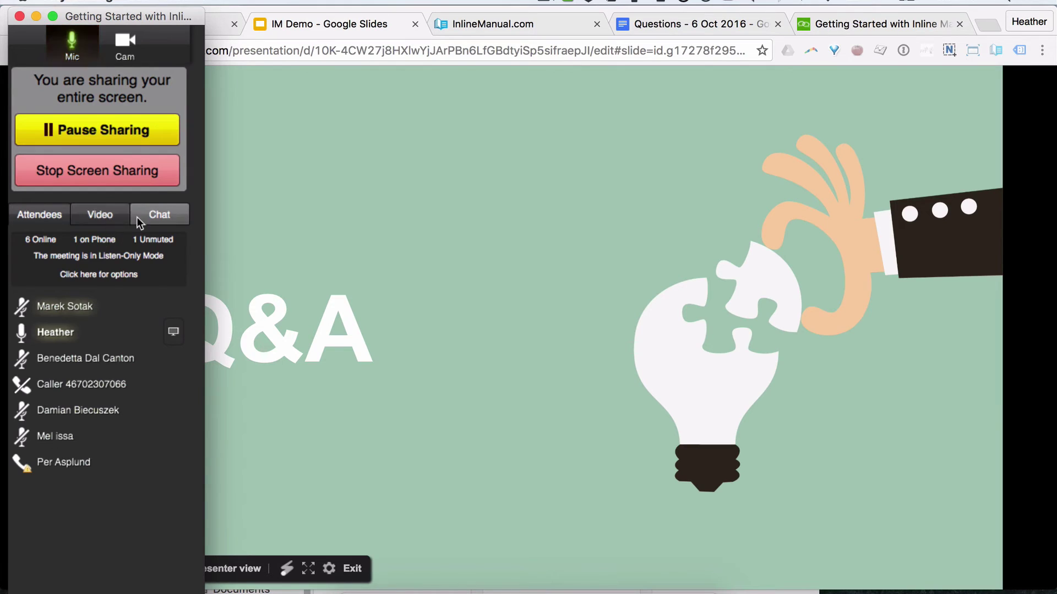
{"action": "left_click", "coordinate": [157, 218]}
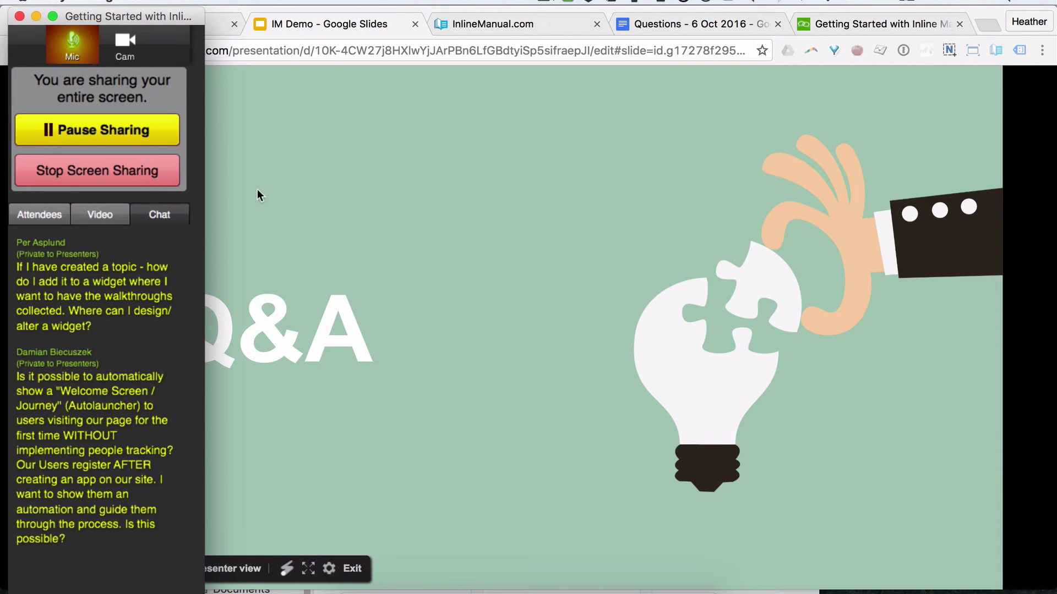
{"action": "left_click_drag", "start_coordinate": [163, 18], "coordinate": [1054, 200]}
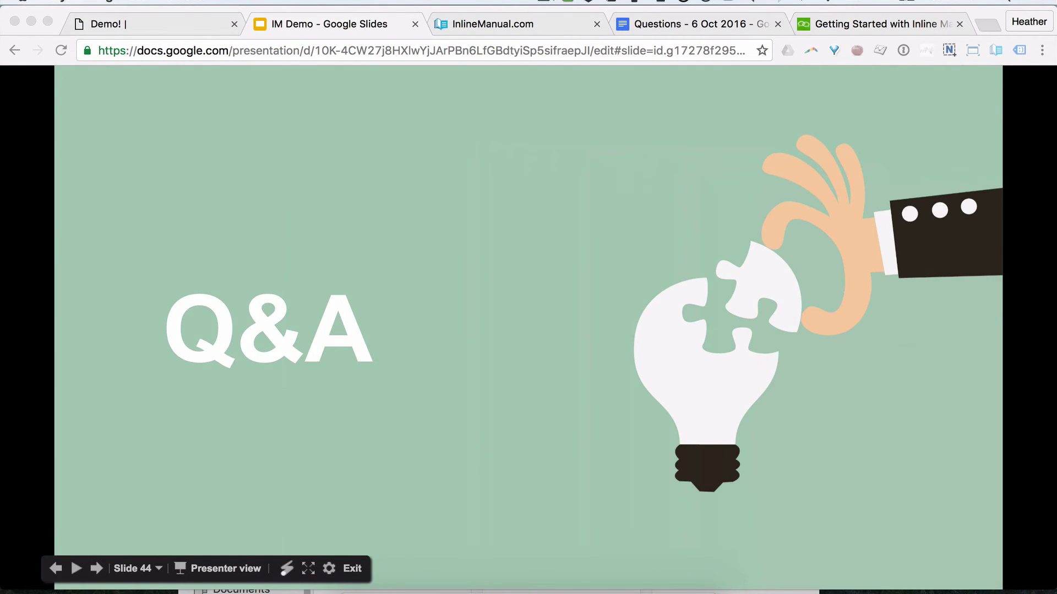
Step: Leave the tour editor on the demo site without saving changes
{"action": "left_click", "coordinate": [194, 30]}
{"action": "left_click", "coordinate": [755, 118]}
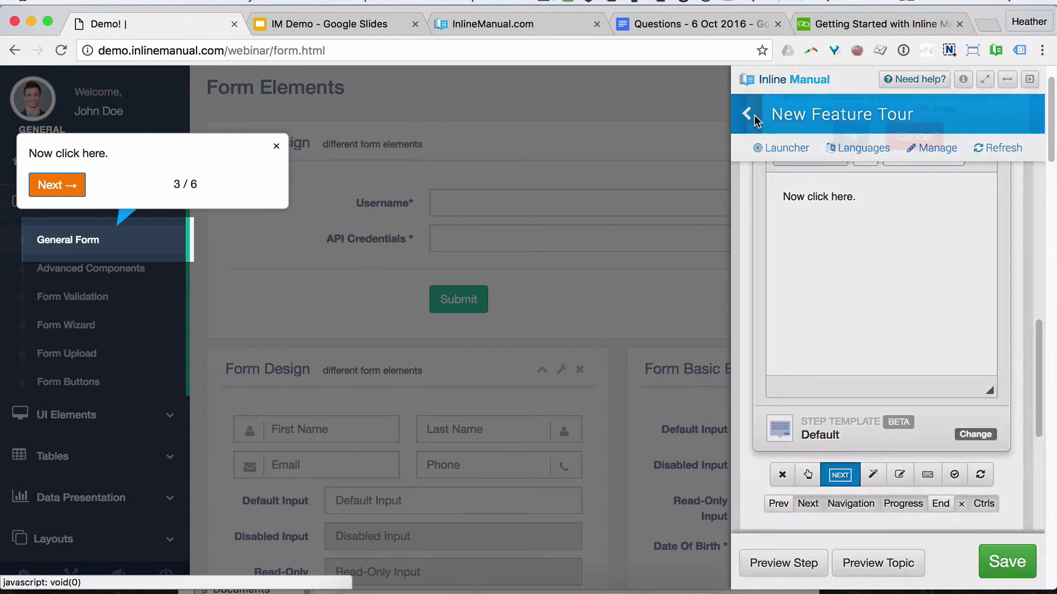
{"action": "left_click", "coordinate": [850, 137]}
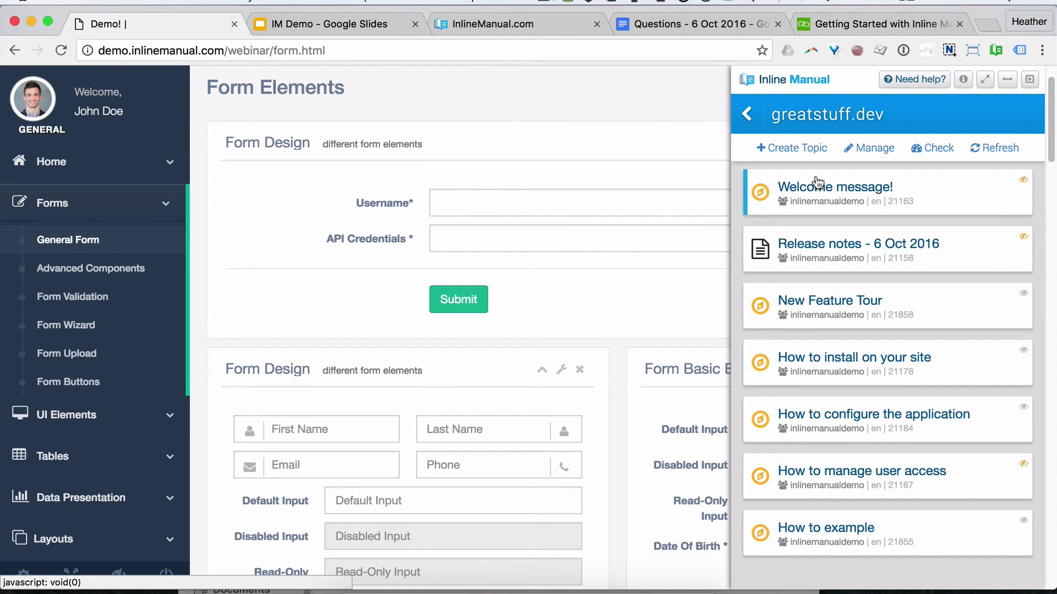
Step: Show greatstuff.dev's Topics list on InlineManual.com, with its seven assigned topics
{"action": "left_click", "coordinate": [494, 28]}
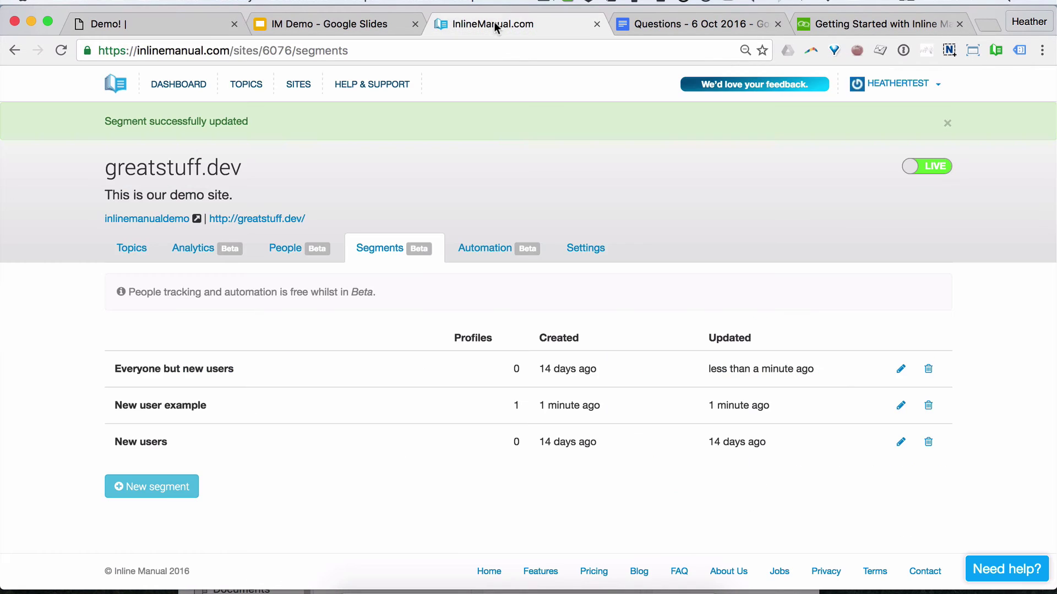
{"action": "left_click", "coordinate": [131, 252]}
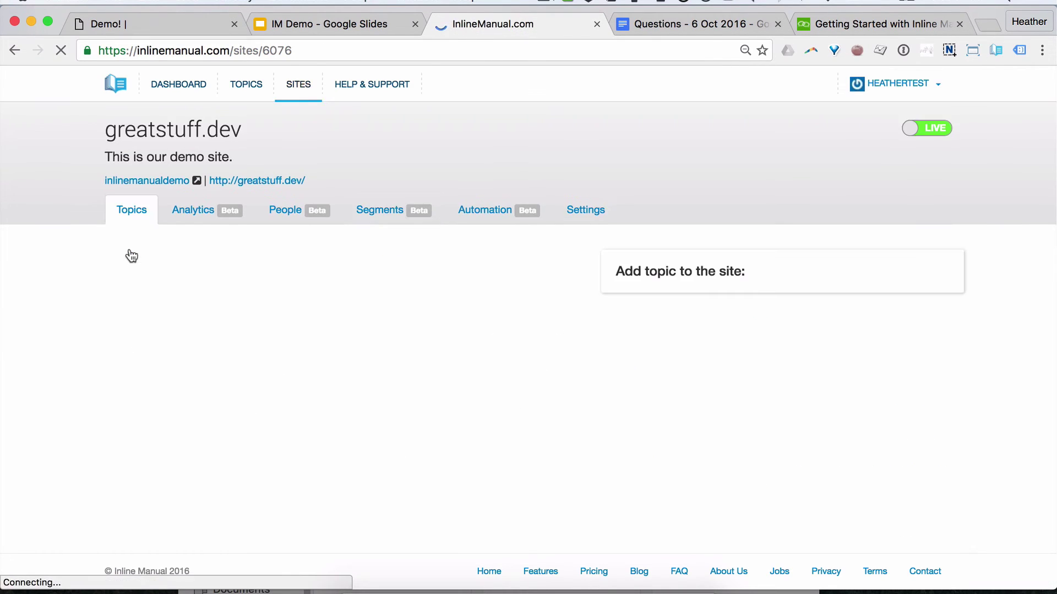
{"action": "scroll", "coordinate": [214, 273], "scroll_direction": "down", "scroll_amount": 2}
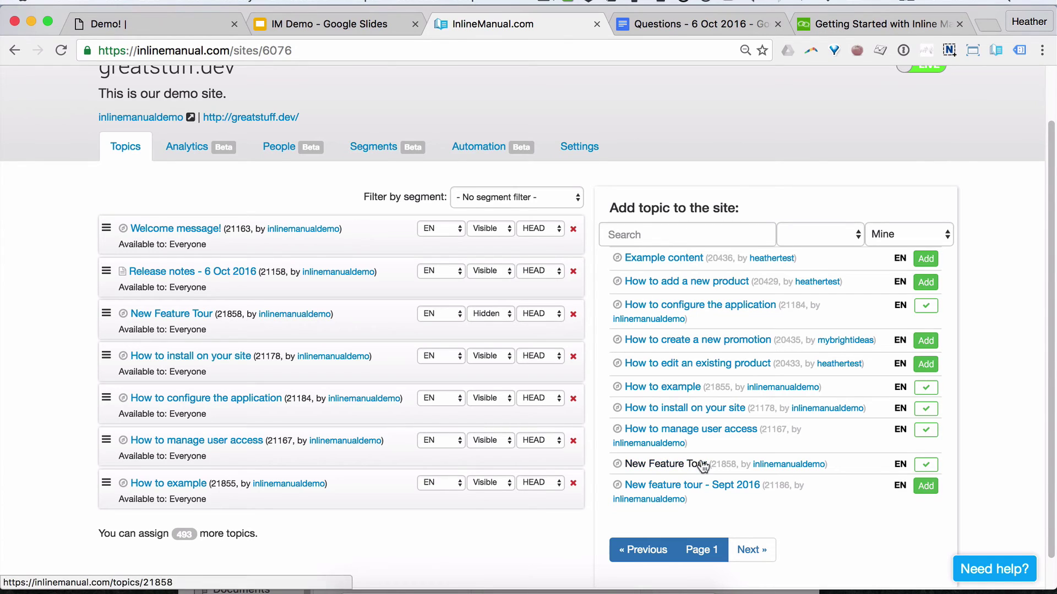
{"action": "scroll", "coordinate": [780, 275], "scroll_direction": "up", "scroll_amount": 2}
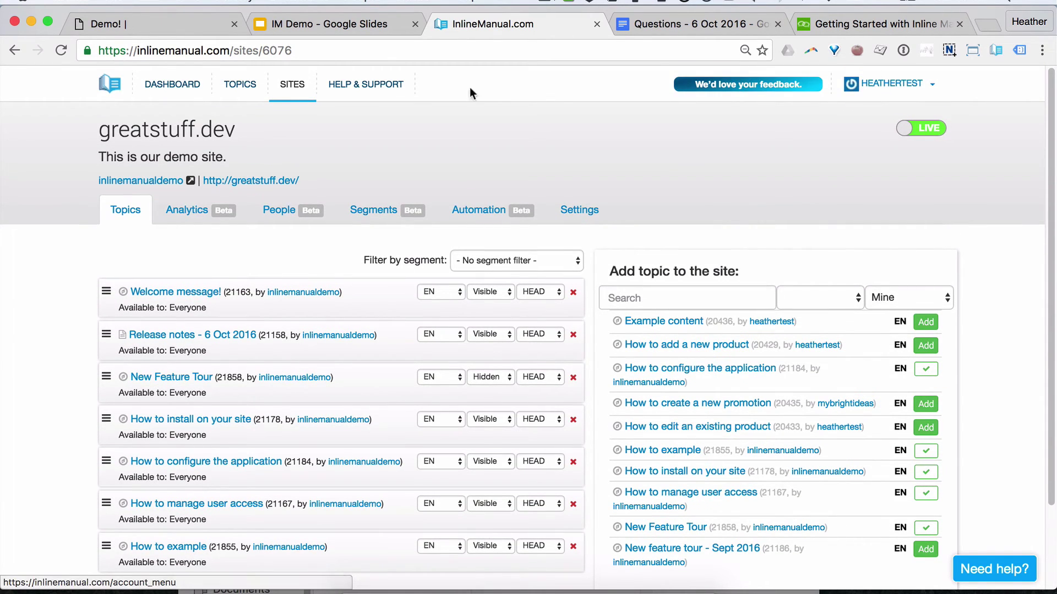
Step: On example.com, remove both product topics and assign New Feature Tour in their place
{"action": "left_click", "coordinate": [298, 86]}
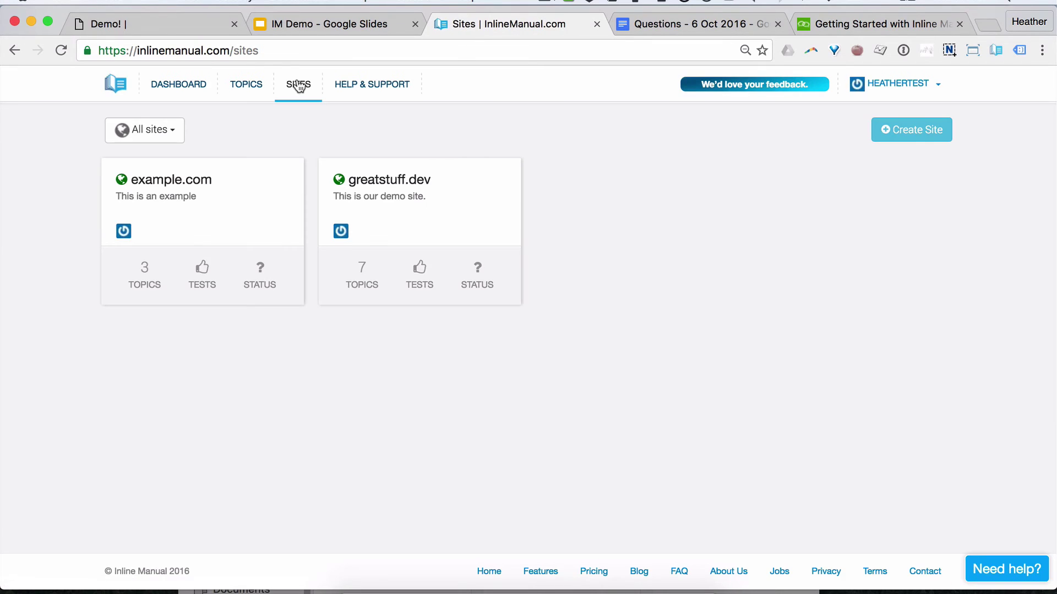
{"action": "left_click", "coordinate": [216, 196]}
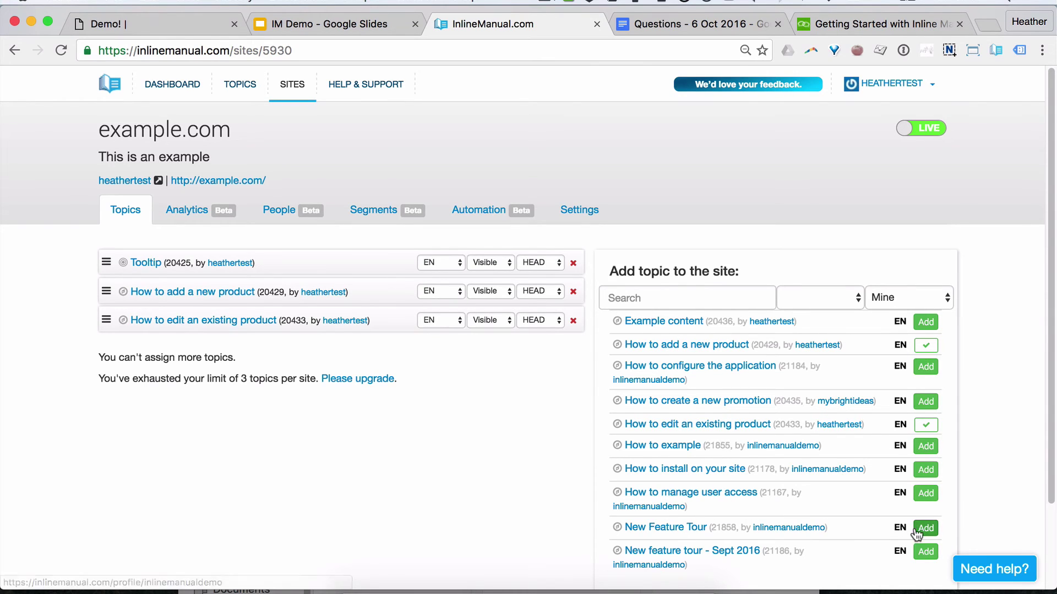
{"action": "left_click", "coordinate": [926, 528]}
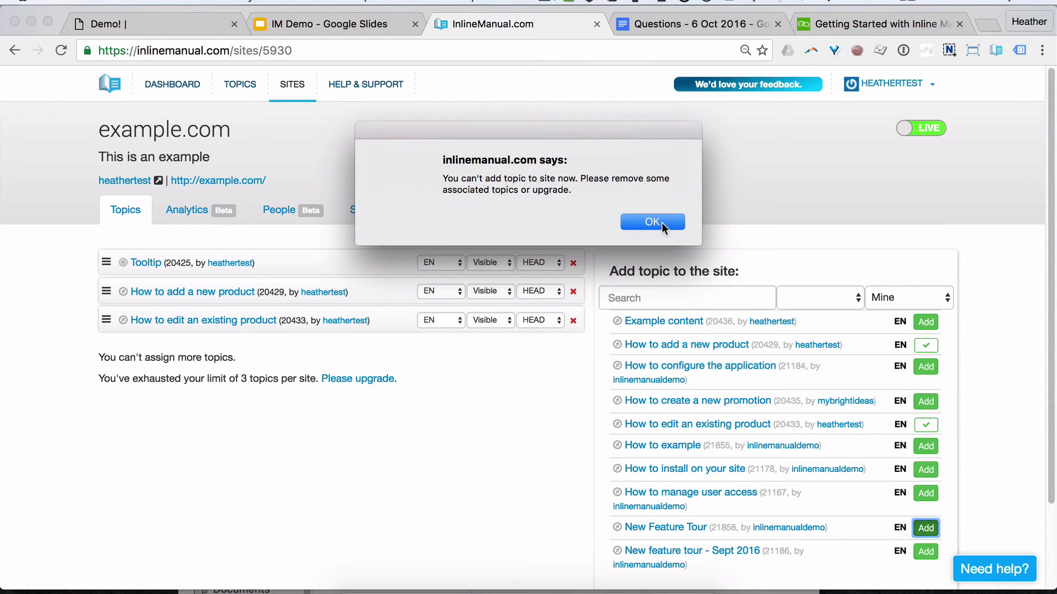
{"action": "left_click", "coordinate": [657, 223]}
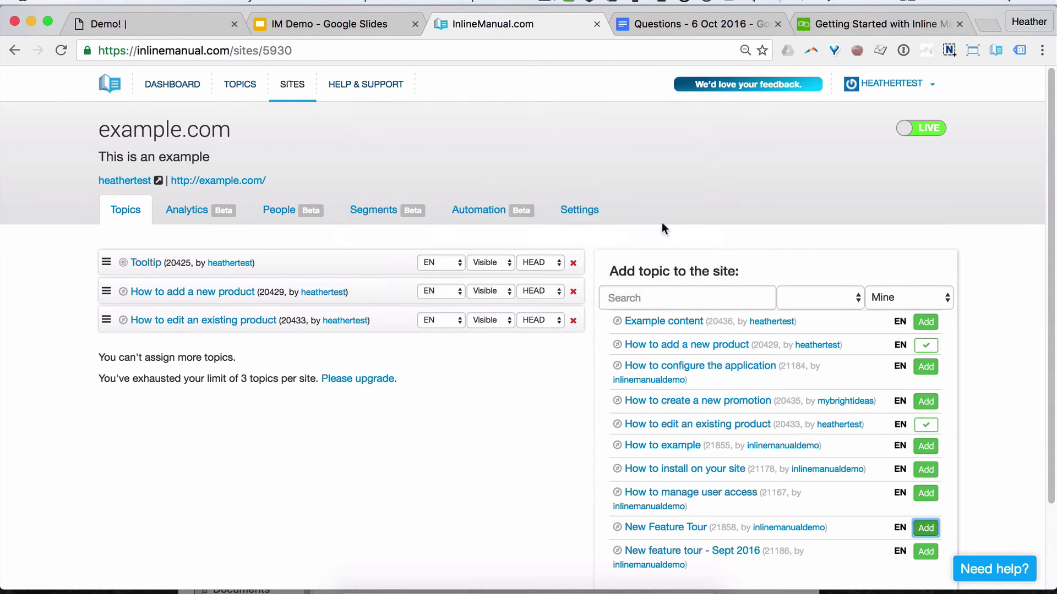
{"action": "left_click", "coordinate": [572, 321]}
{"action": "left_click", "coordinate": [573, 292]}
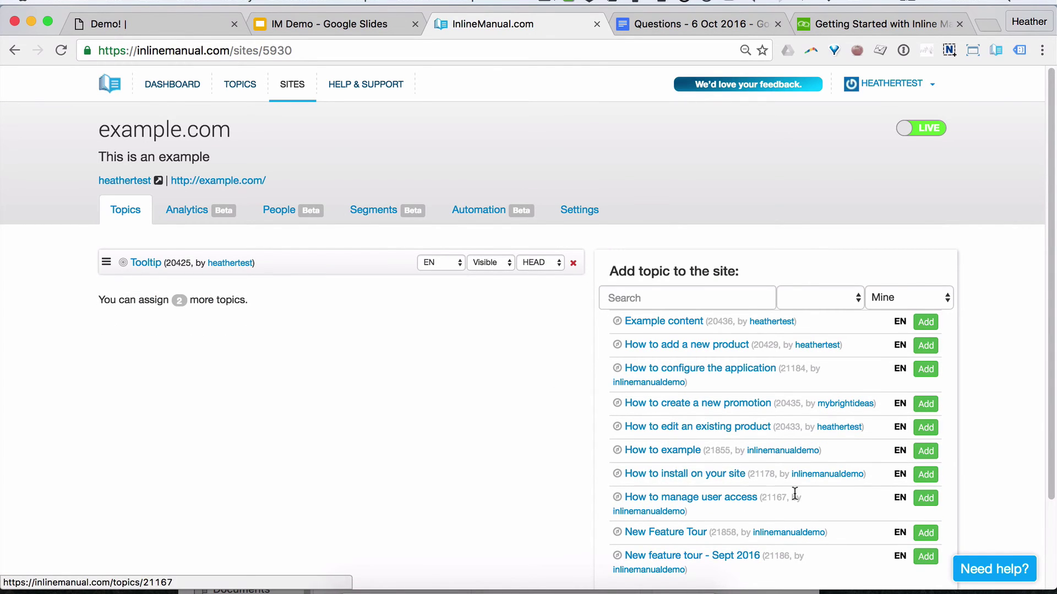
{"action": "left_click", "coordinate": [926, 533]}
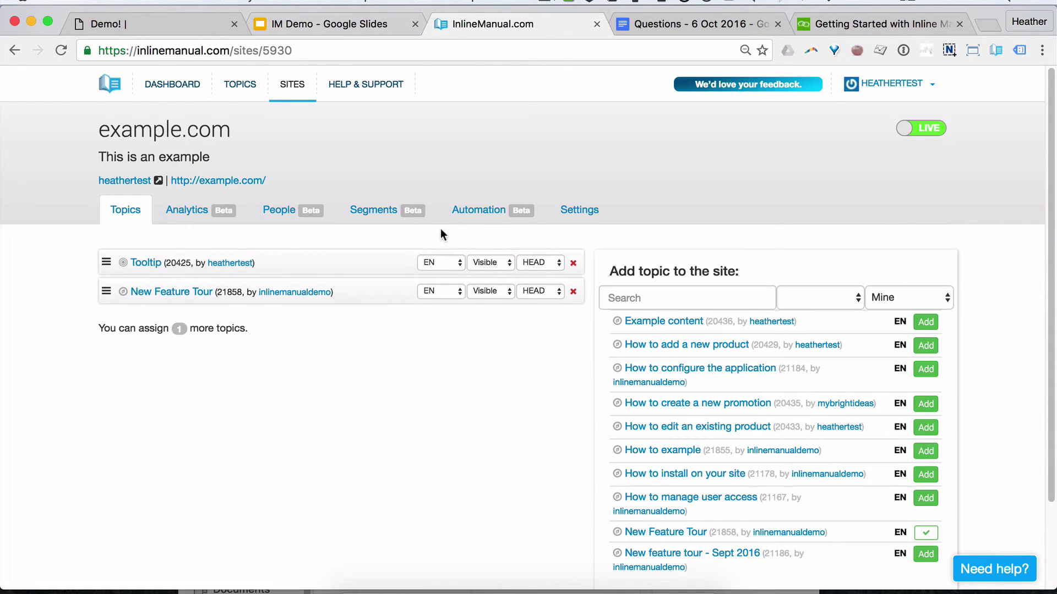
Step: In example.com's Player appearance widget settings, set the widget position to Left Bottom
{"action": "left_click", "coordinate": [558, 216]}
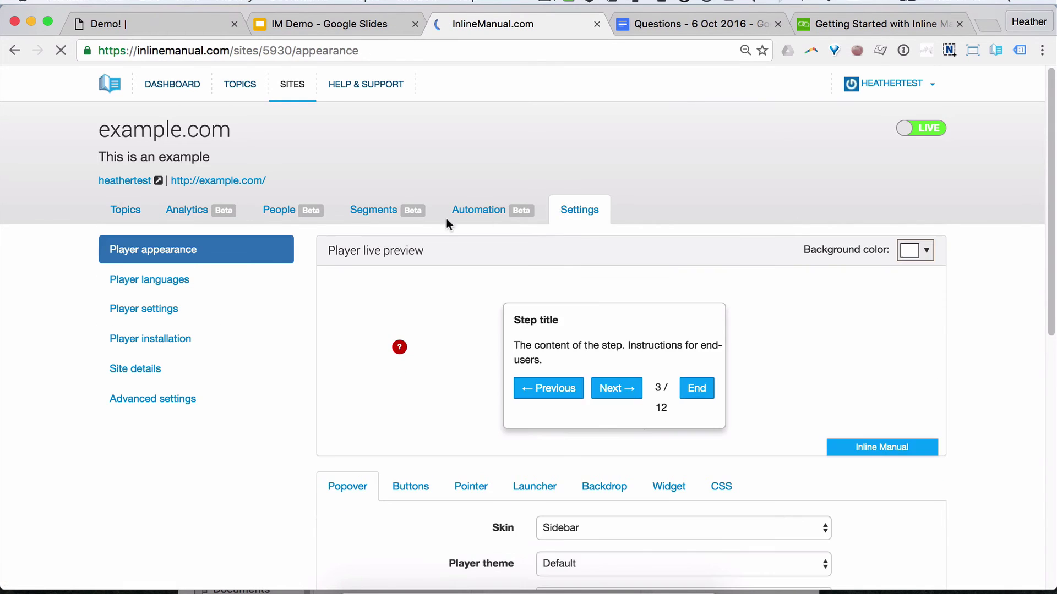
{"action": "left_click", "coordinate": [905, 449]}
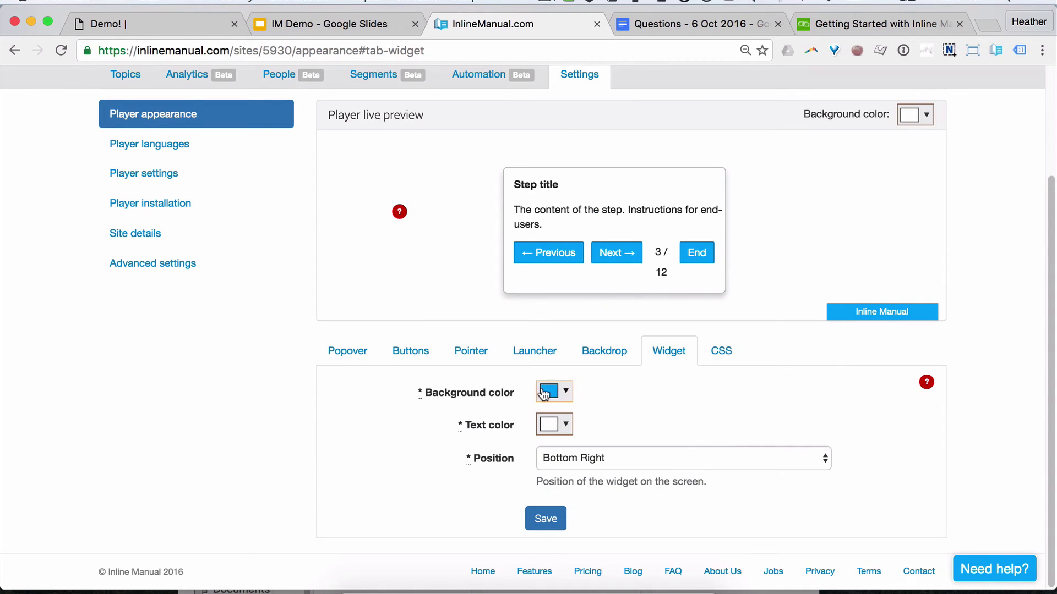
{"action": "left_click", "coordinate": [721, 350]}
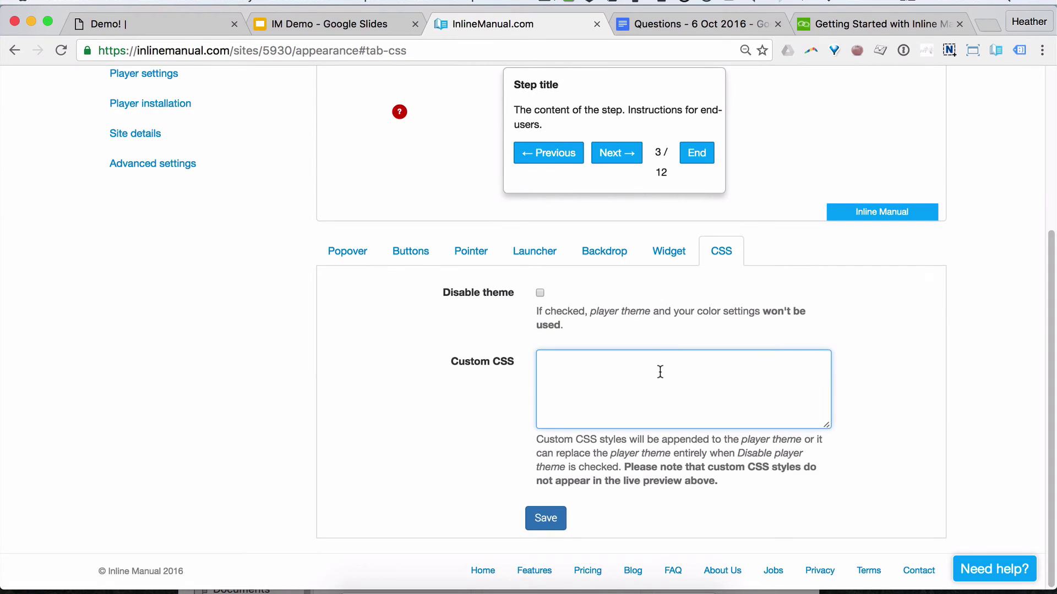
{"action": "left_click", "coordinate": [666, 252]}
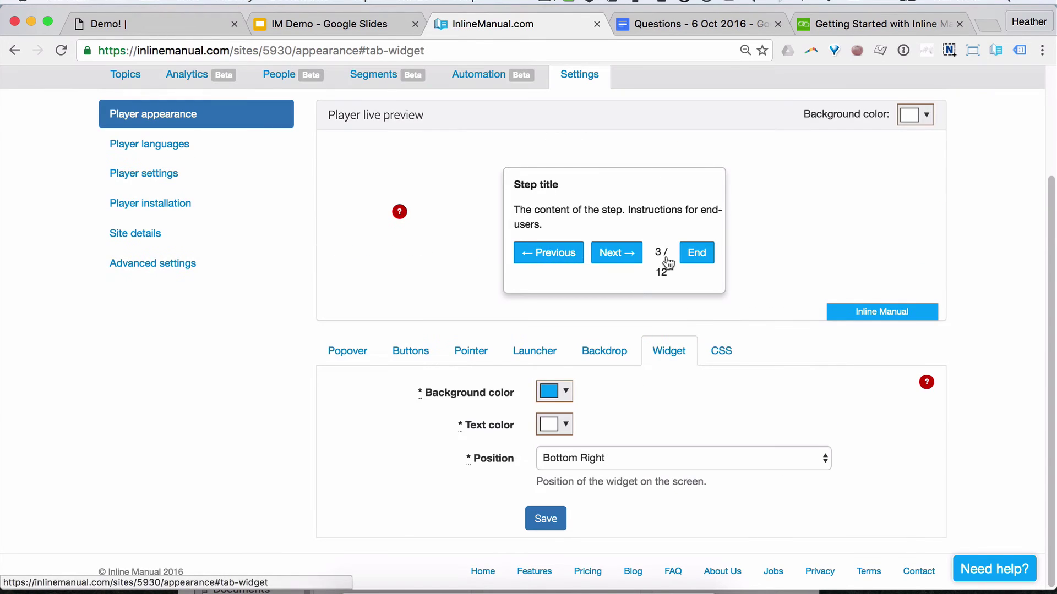
{"action": "left_click", "coordinate": [632, 451]}
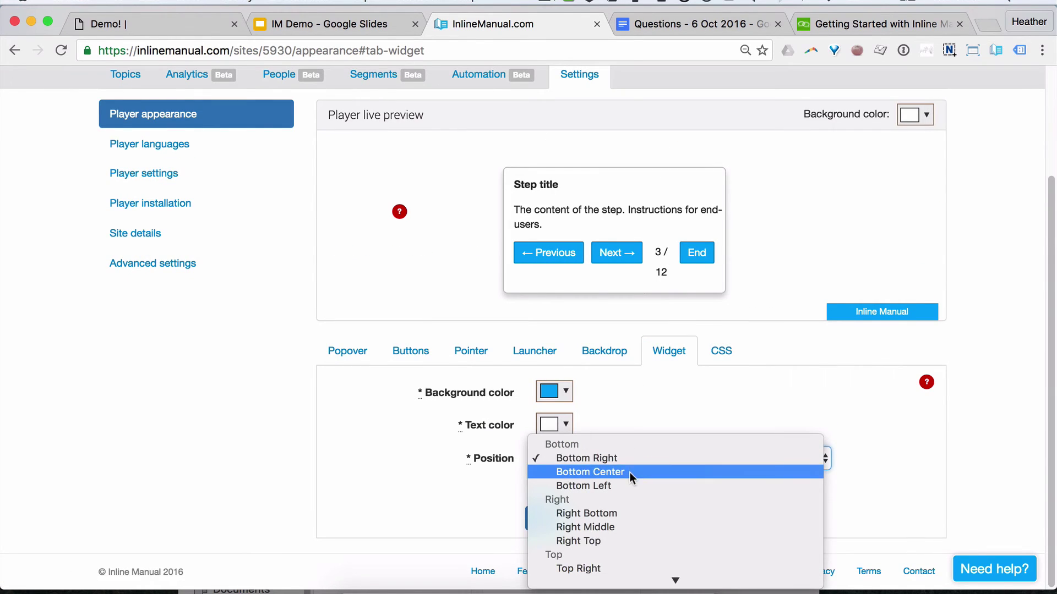
{"action": "left_click", "coordinate": [624, 525]}
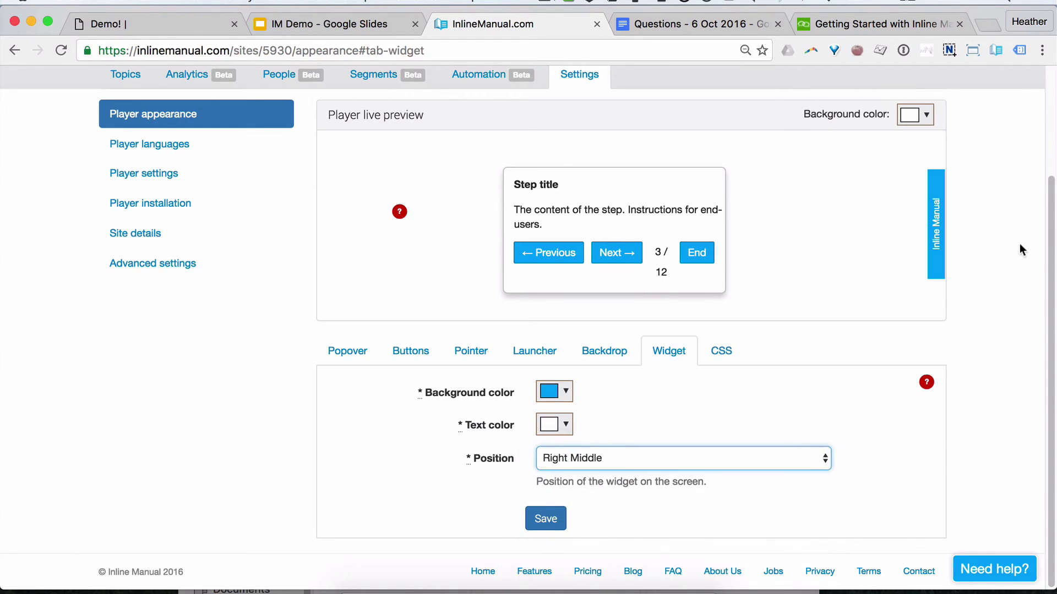
{"action": "left_click", "coordinate": [691, 456]}
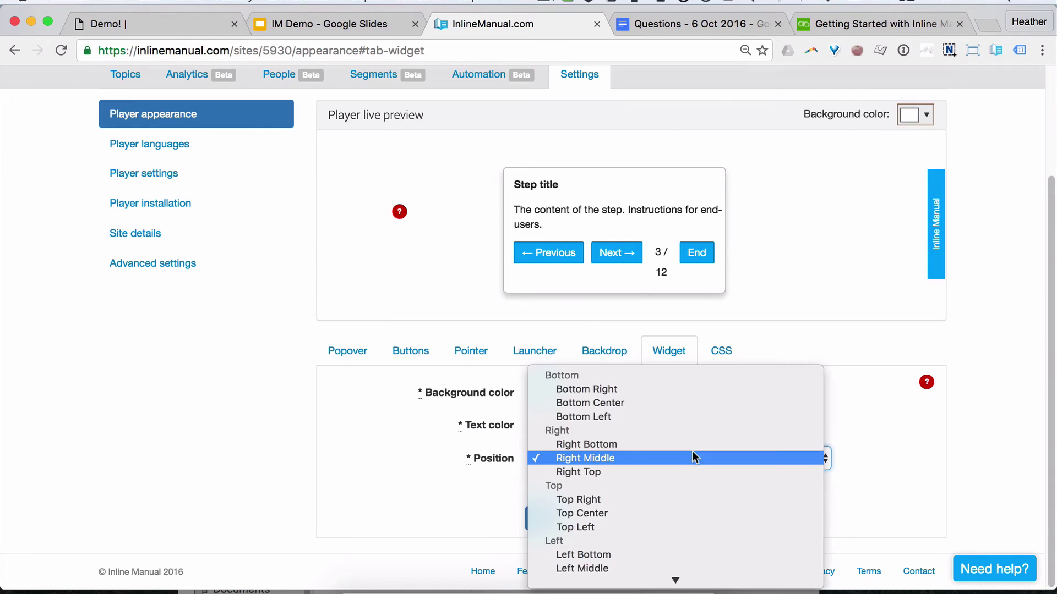
{"action": "left_click", "coordinate": [602, 552]}
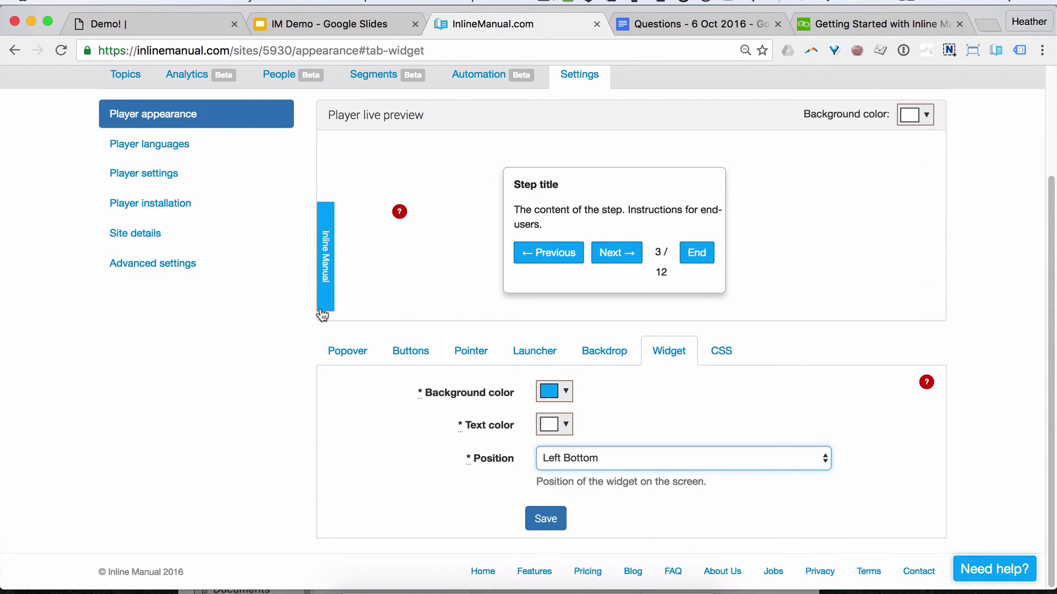
{"action": "left_click", "coordinate": [642, 465]}
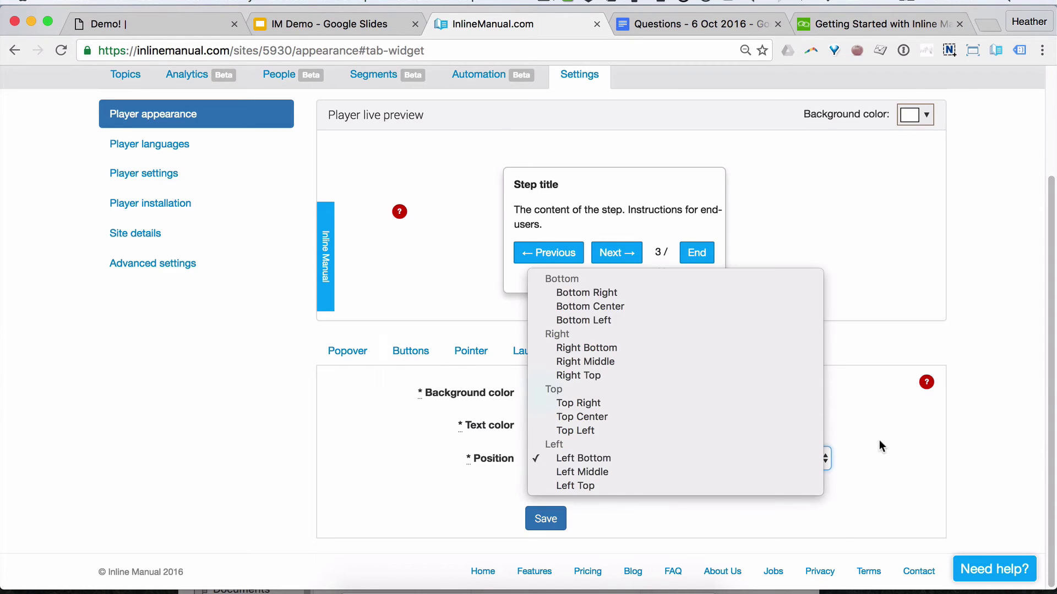
{"action": "left_click", "coordinate": [883, 447]}
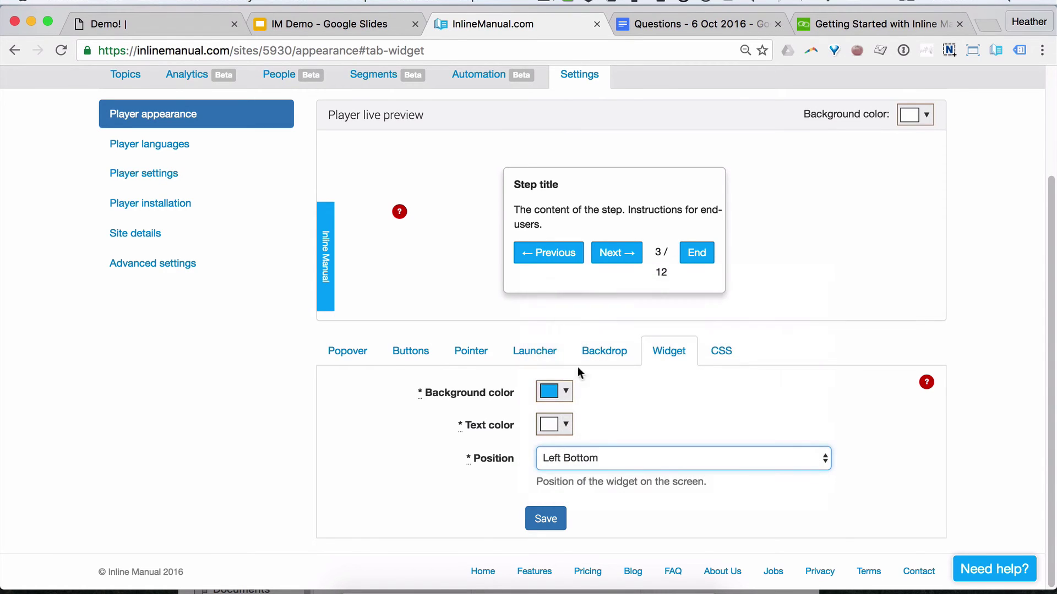
Step: Edit greatstuff.dev's English player language, showing the widget title 'Tutorials'
{"action": "left_click", "coordinate": [190, 146]}
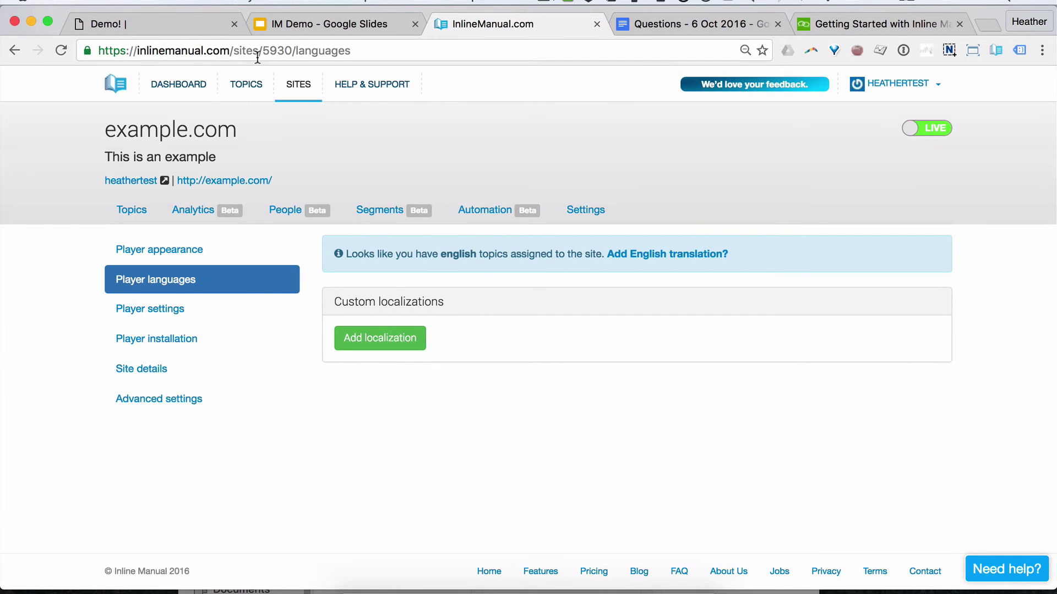
{"action": "left_click", "coordinate": [292, 93]}
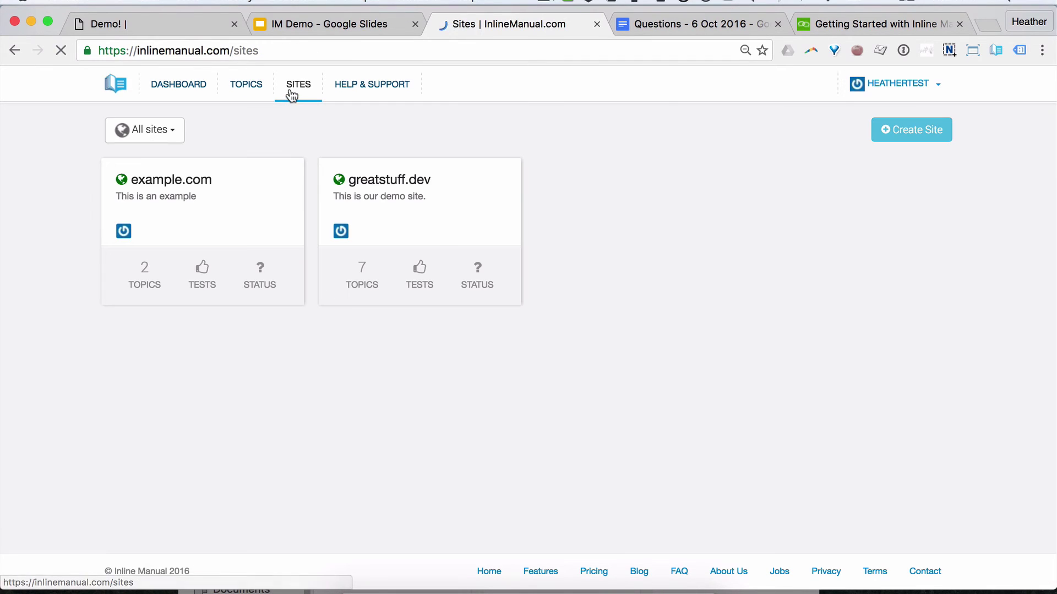
{"action": "left_click", "coordinate": [384, 182]}
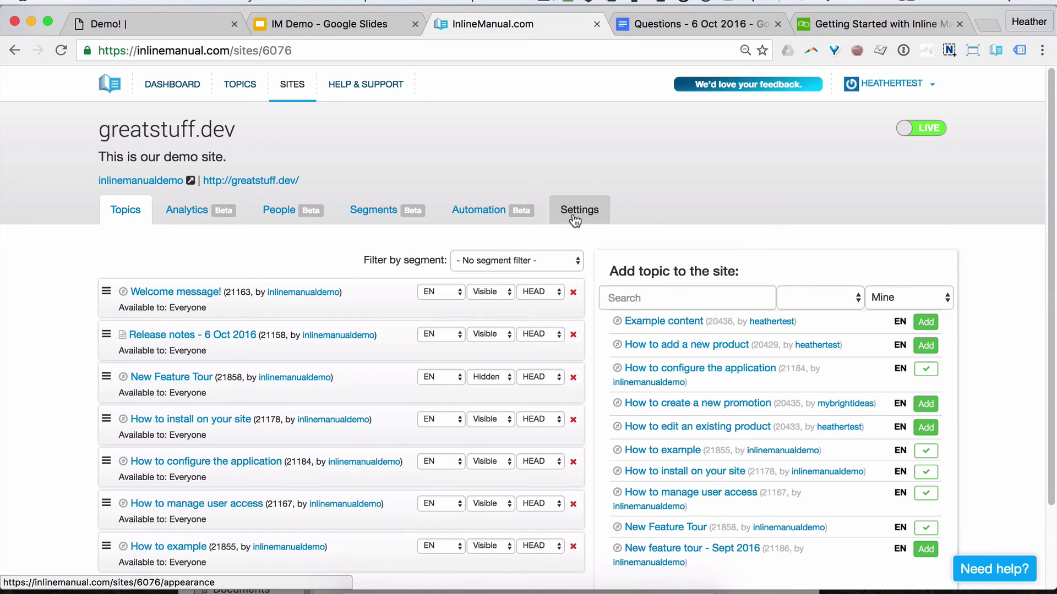
{"action": "left_click", "coordinate": [574, 217]}
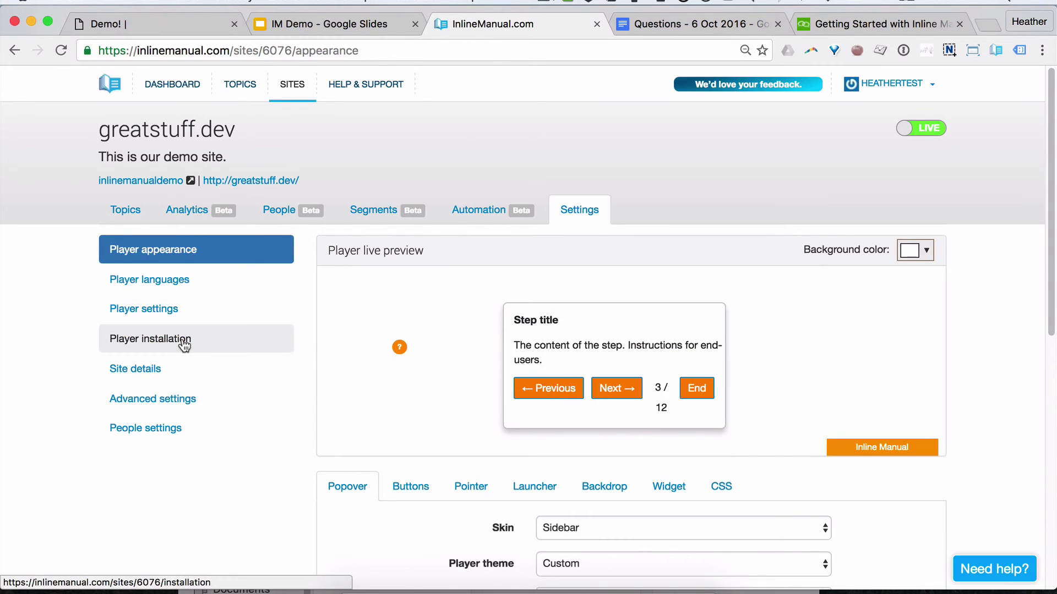
{"action": "left_click", "coordinate": [175, 279]}
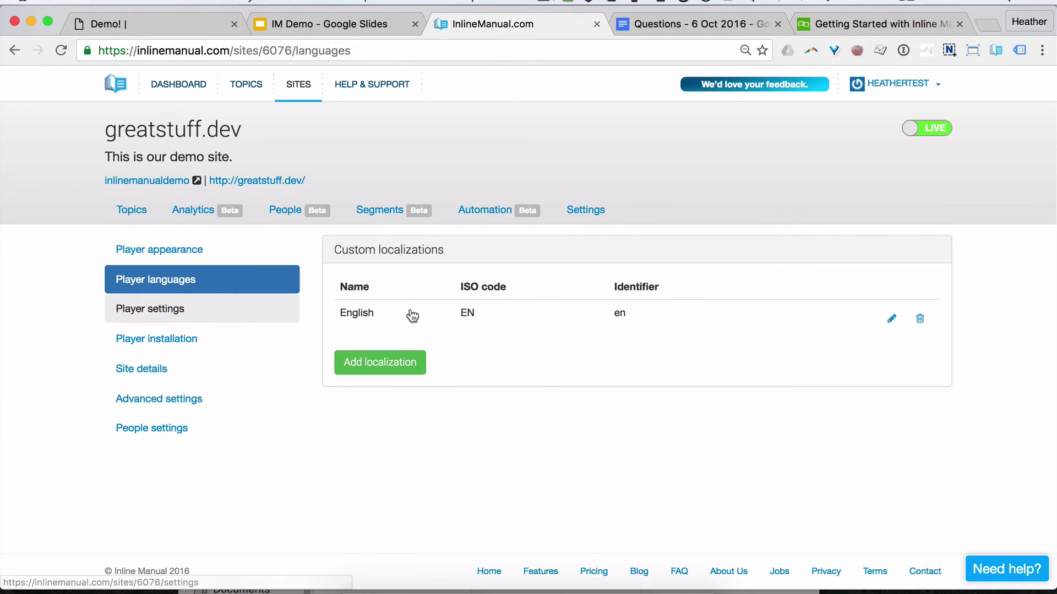
{"action": "left_click", "coordinate": [891, 319]}
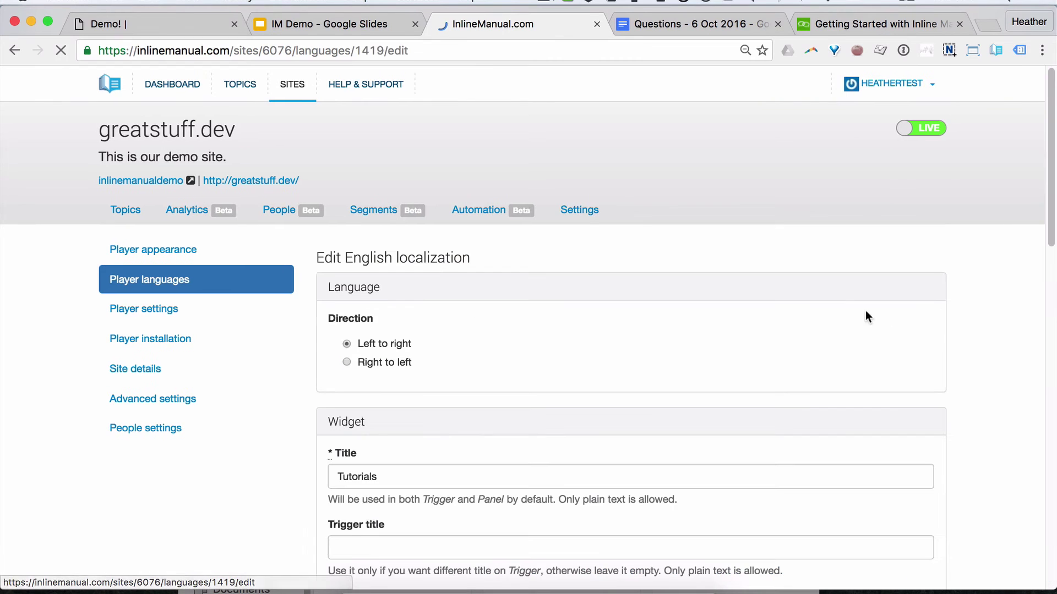
{"action": "scroll", "coordinate": [573, 370], "scroll_direction": "down", "scroll_amount": 5}
{"action": "left_click", "coordinate": [386, 202]}
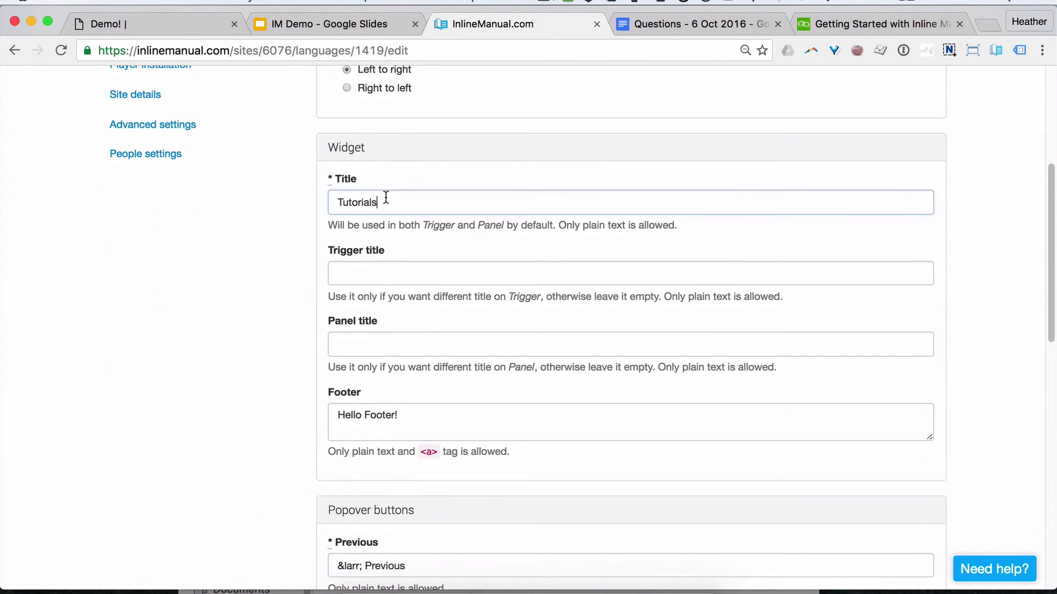
{"action": "scroll", "coordinate": [398, 230], "scroll_direction": "up", "scroll_amount": 4}
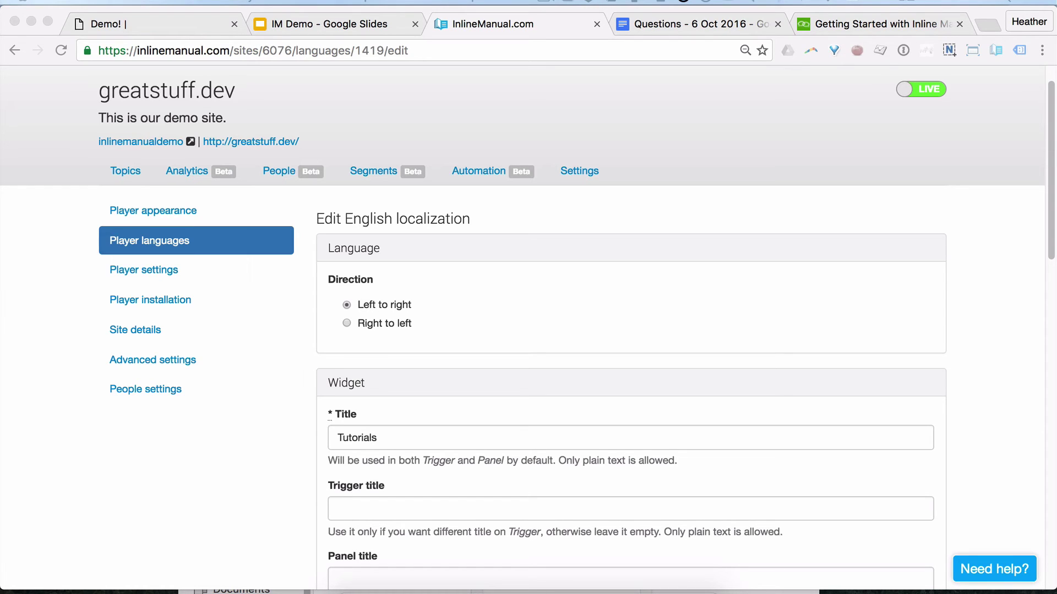
Step: View greatstuff.dev's People list, then return to the demo Form Elements page
{"action": "left_click", "coordinate": [290, 176]}
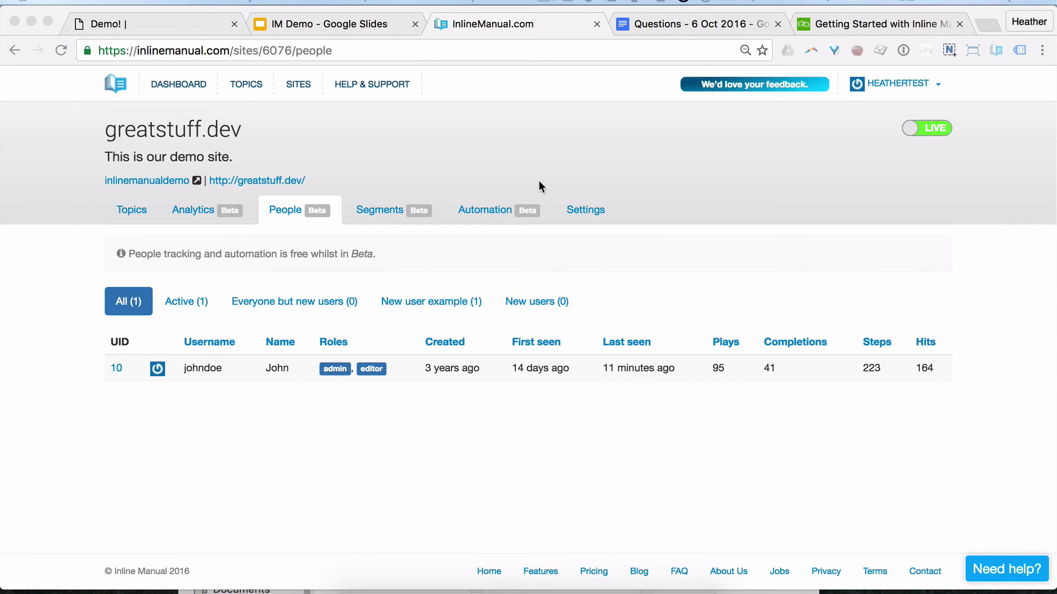
{"action": "left_click", "coordinate": [167, 18]}
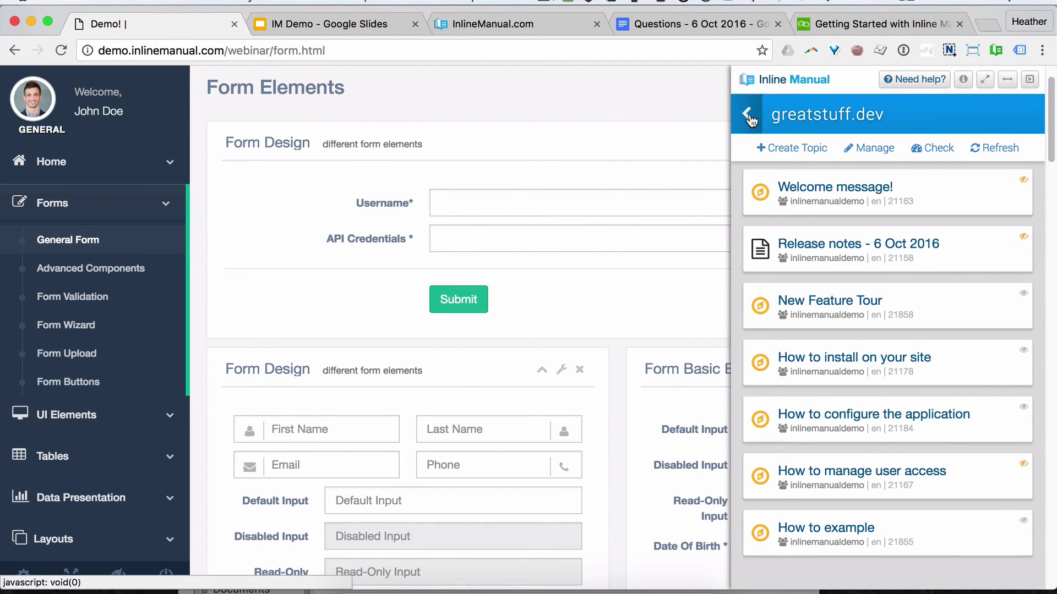
Step: Hide the authoring panel and start a tutorial from the Tutorials widget, following it to General Form
{"action": "left_click", "coordinate": [994, 50]}
{"action": "left_click", "coordinate": [1001, 565]}
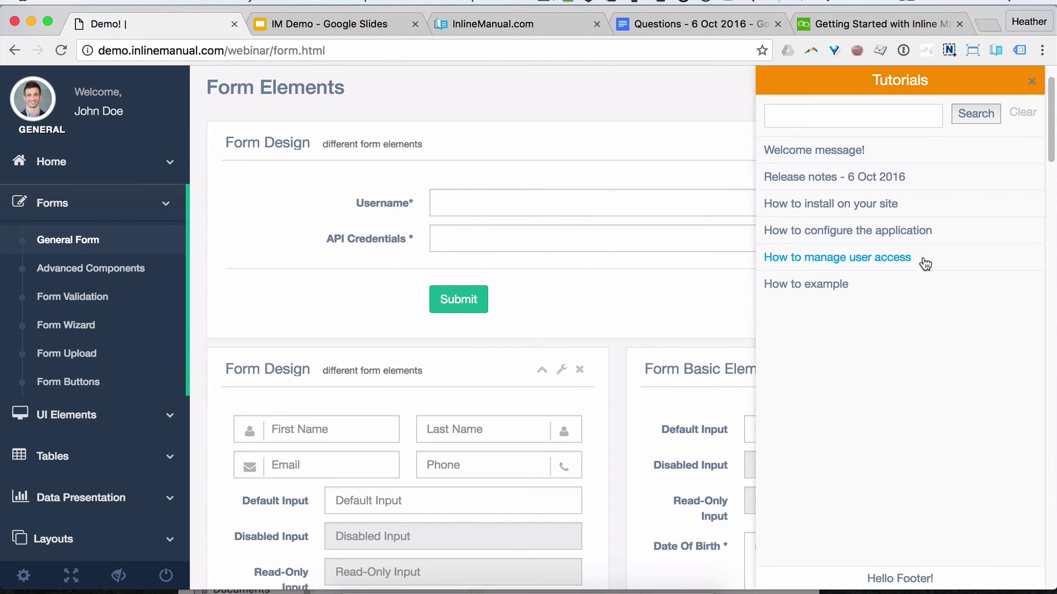
{"action": "left_click", "coordinate": [825, 284]}
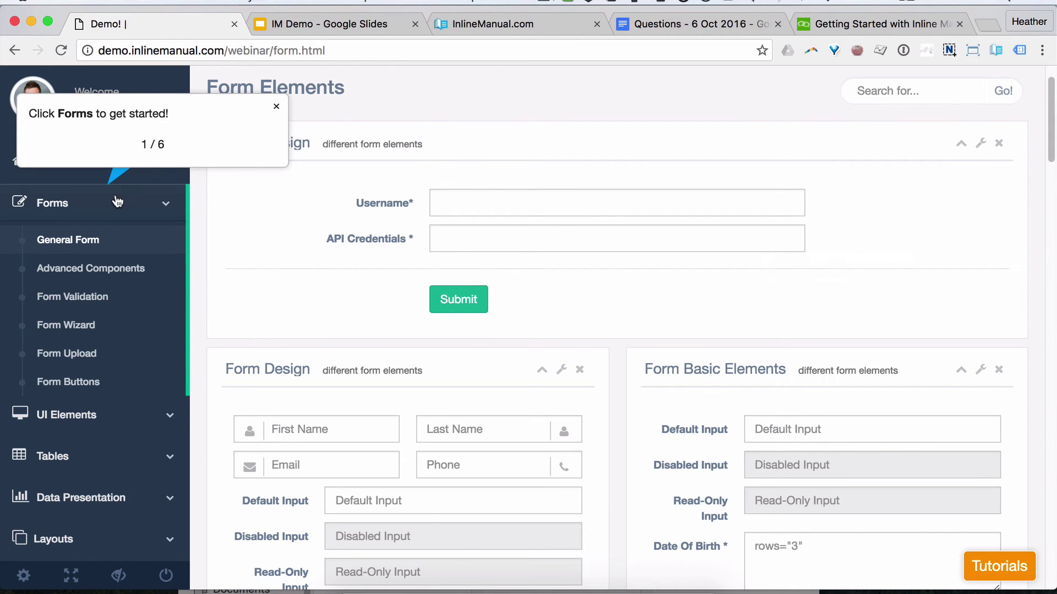
{"action": "left_click", "coordinate": [64, 205]}
{"action": "left_click", "coordinate": [68, 238]}
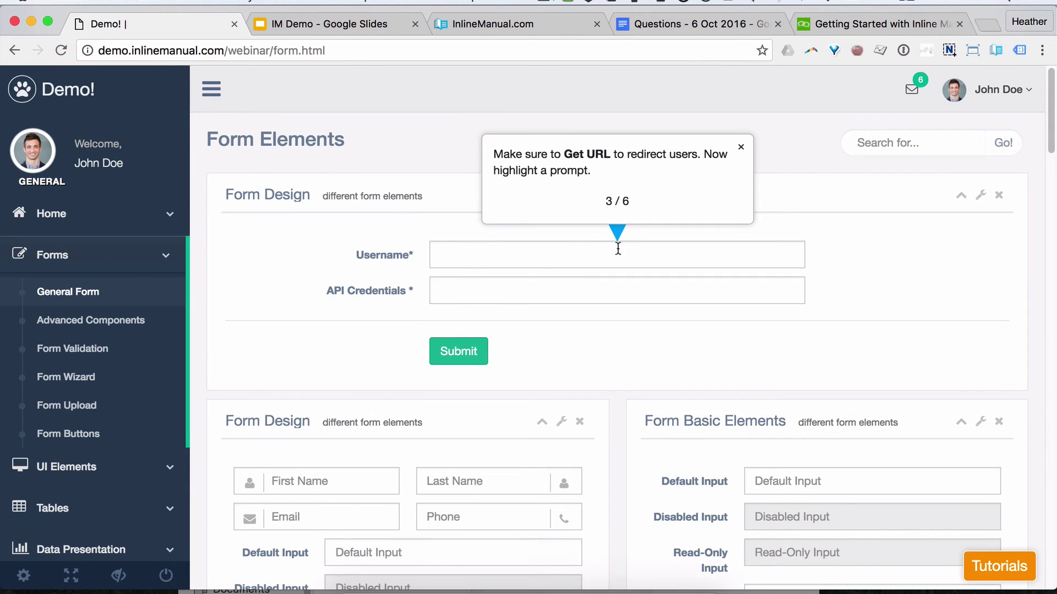
Step: Advance the tour to step 4 of 6, close it, and glance at the Tutorials list
{"action": "left_click", "coordinate": [581, 246]}
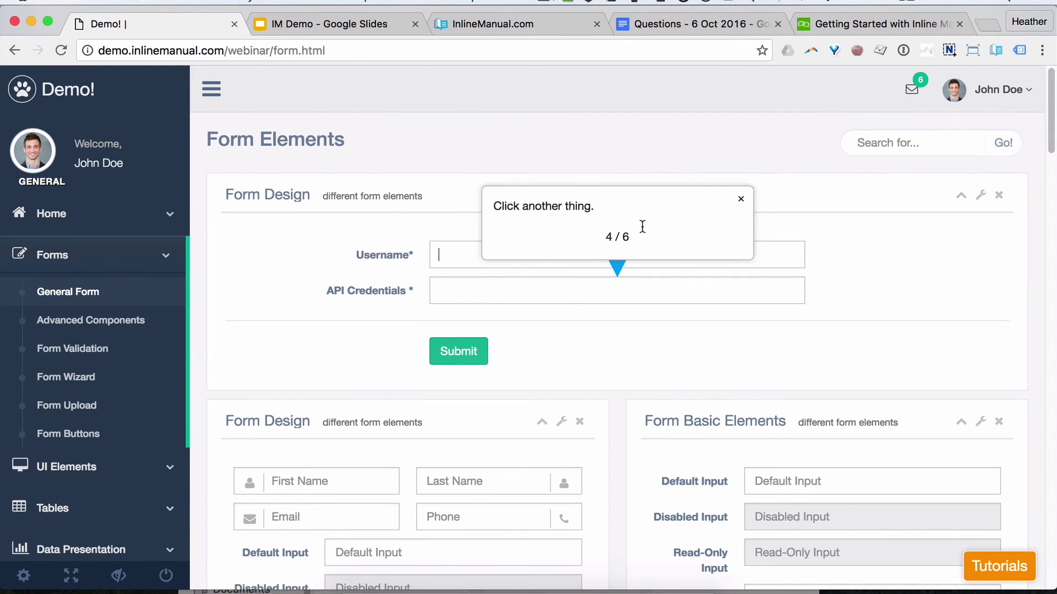
{"action": "left_click", "coordinate": [740, 201]}
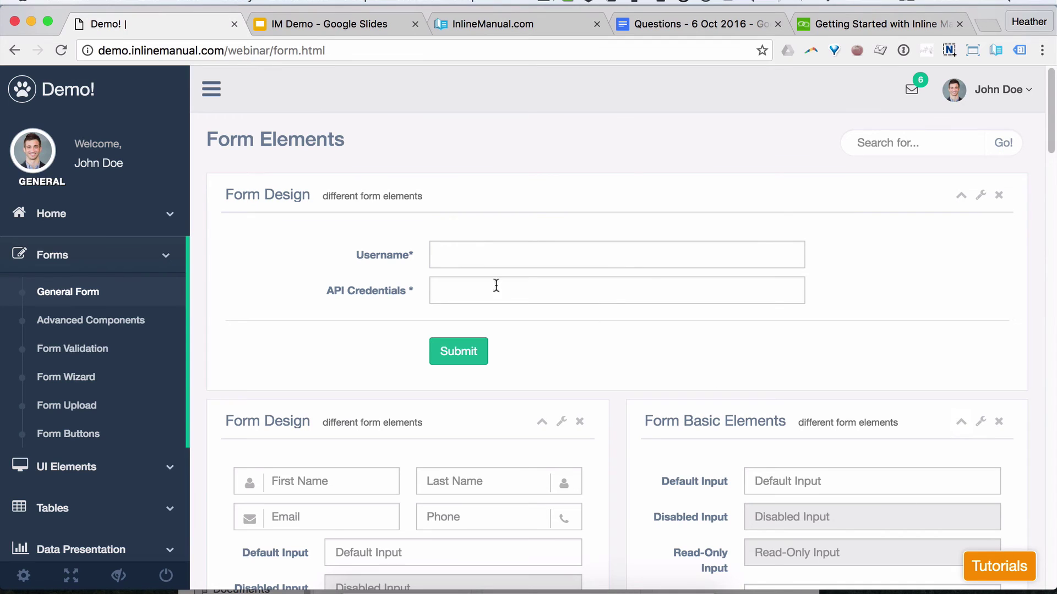
{"action": "left_click", "coordinate": [1011, 576]}
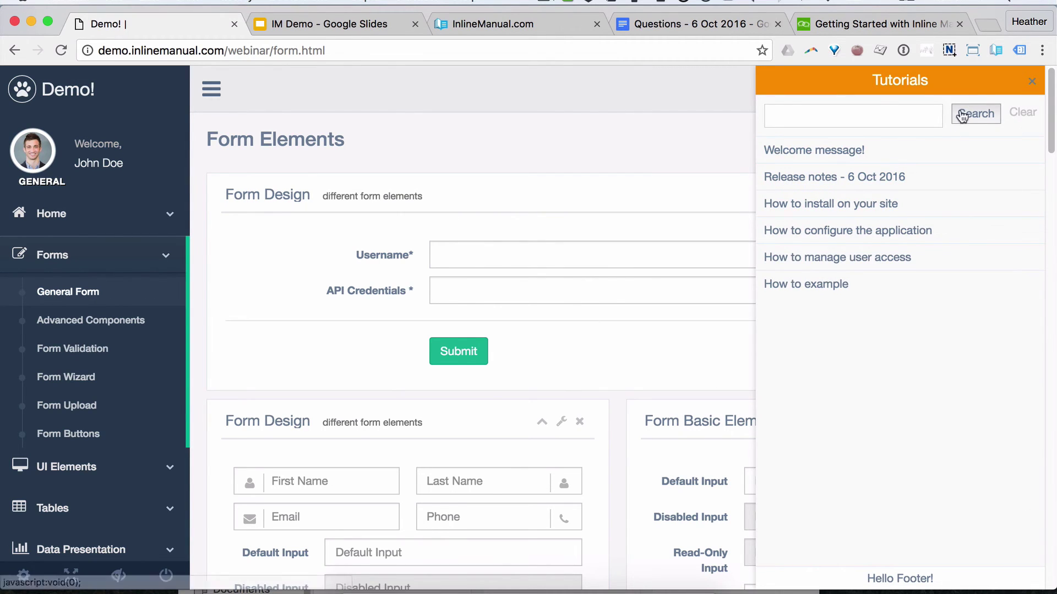
{"action": "left_click", "coordinate": [1031, 81]}
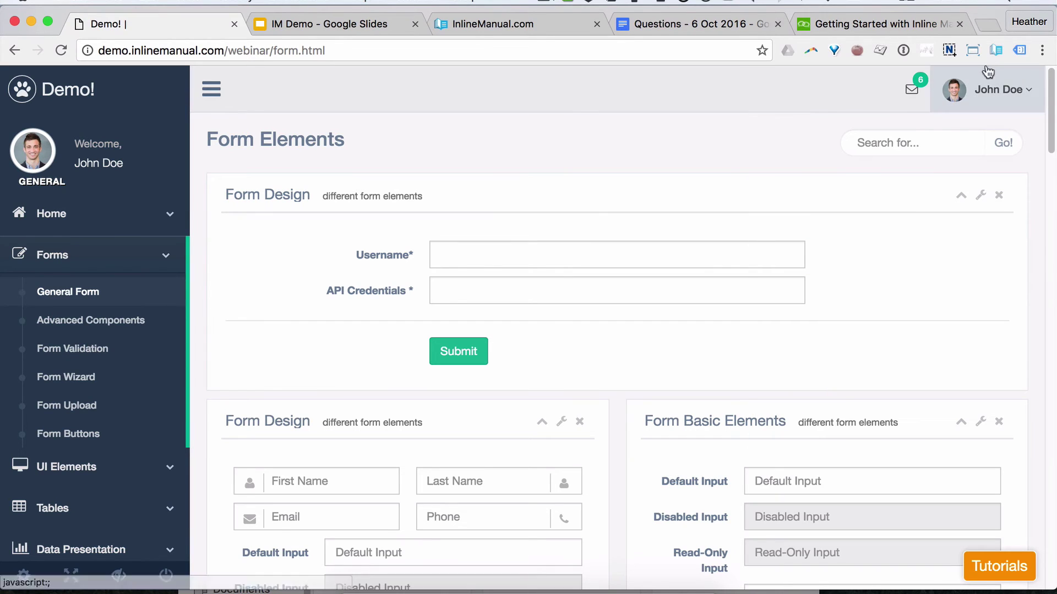
Step: Open the How to example topic and delete Step #1 and Step #2
{"action": "left_click", "coordinate": [993, 50]}
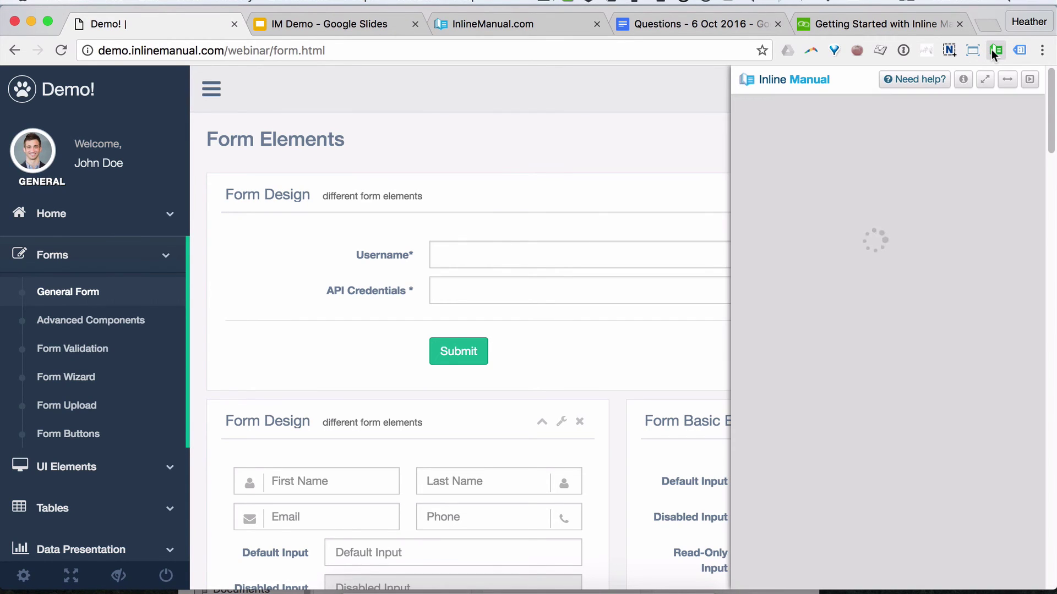
{"action": "left_click", "coordinate": [883, 535]}
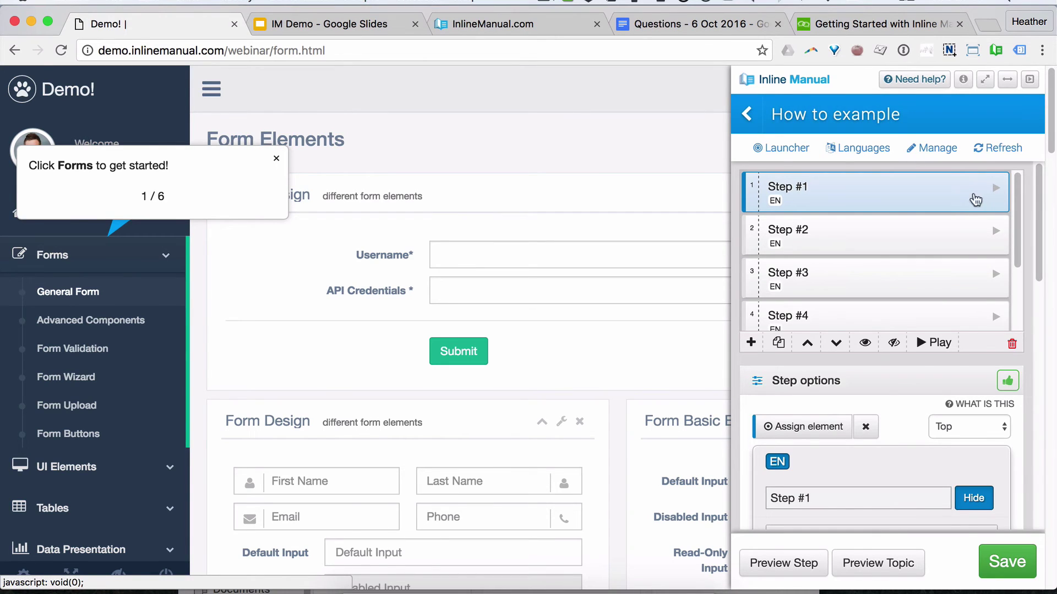
{"action": "left_click", "coordinate": [1011, 344]}
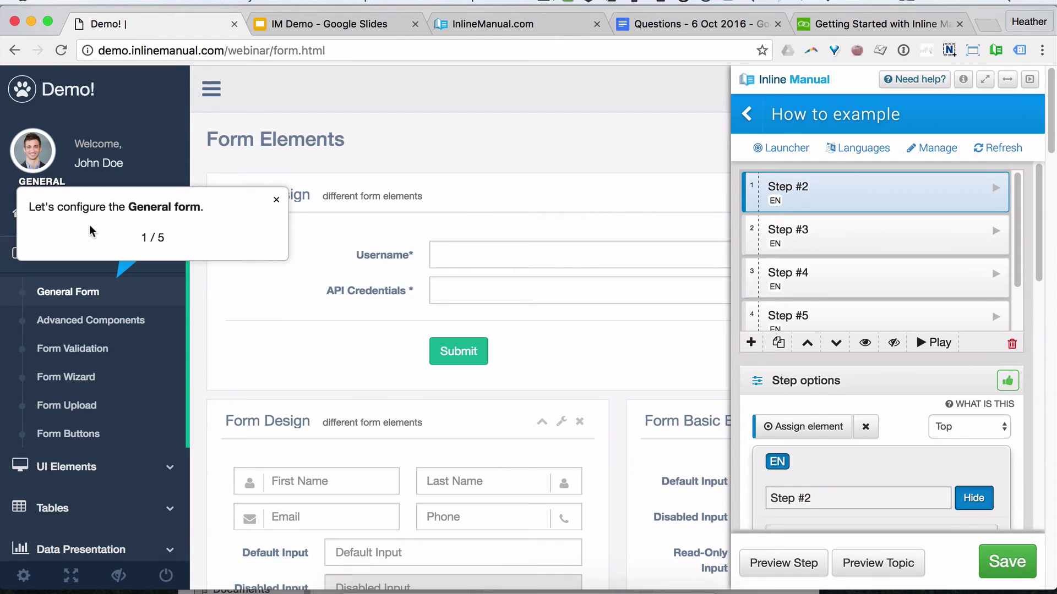
{"action": "left_click", "coordinate": [1011, 345]}
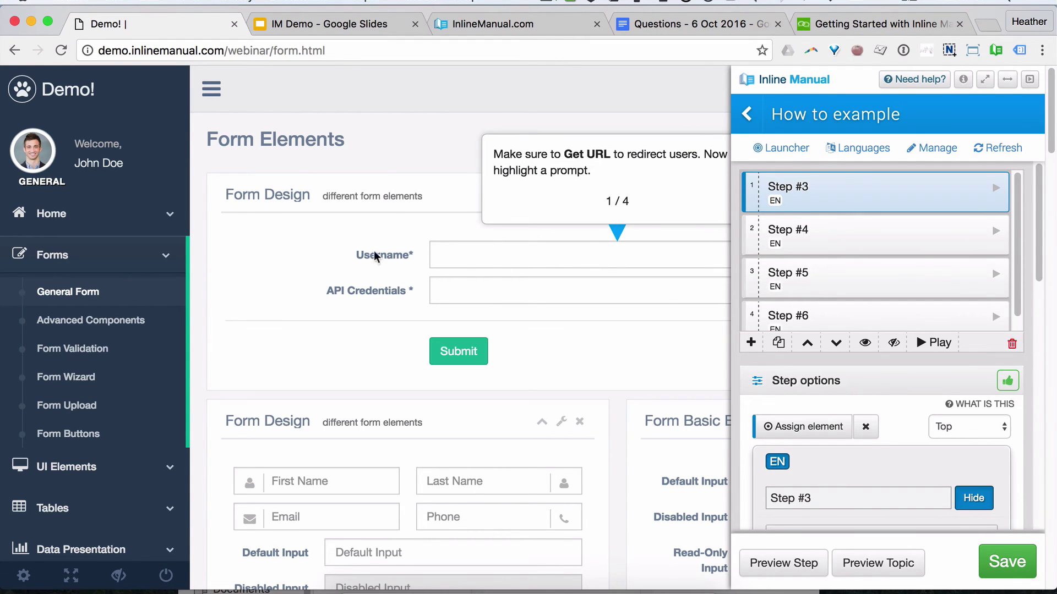
Step: Check the new first step's page path, webinar/form.html, in its Misc settings
{"action": "scroll", "coordinate": [899, 372], "scroll_direction": "down", "scroll_amount": 2}
{"action": "scroll", "coordinate": [897, 365], "scroll_direction": "down", "scroll_amount": 2}
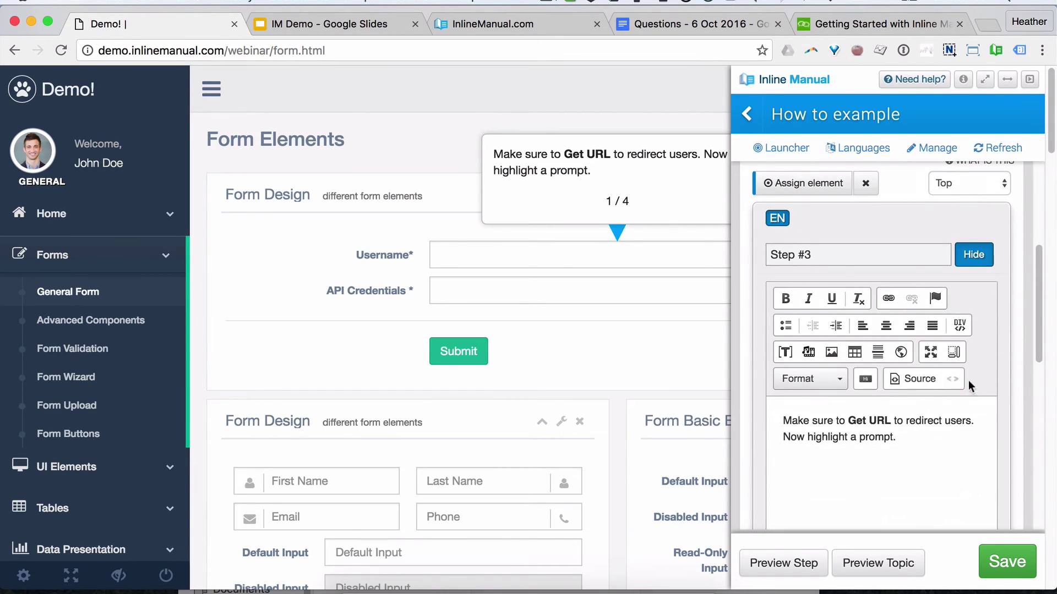
{"action": "scroll", "coordinate": [985, 369], "scroll_direction": "down", "scroll_amount": 5}
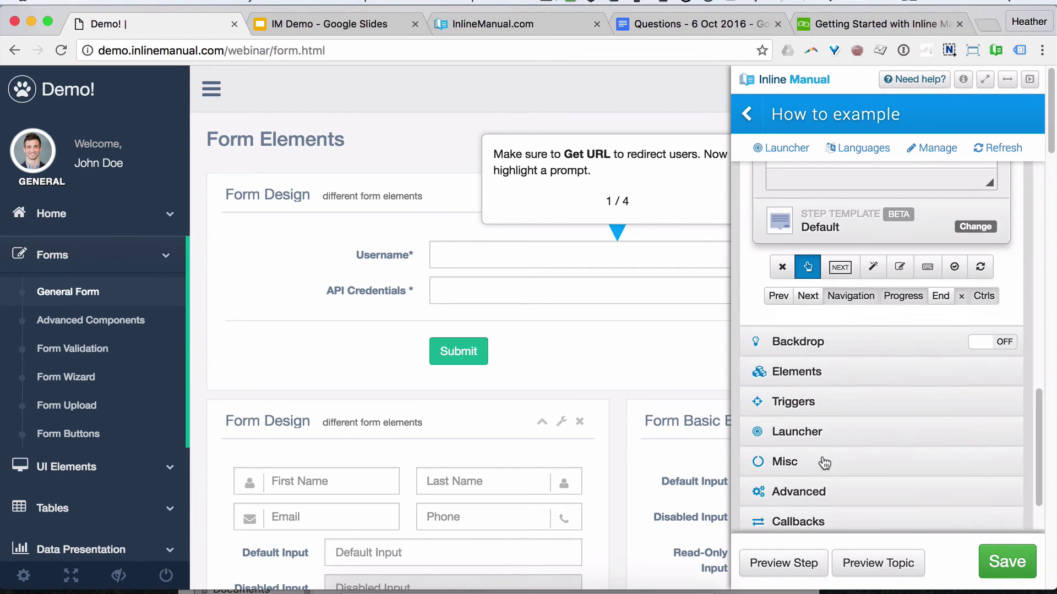
{"action": "left_click", "coordinate": [820, 462]}
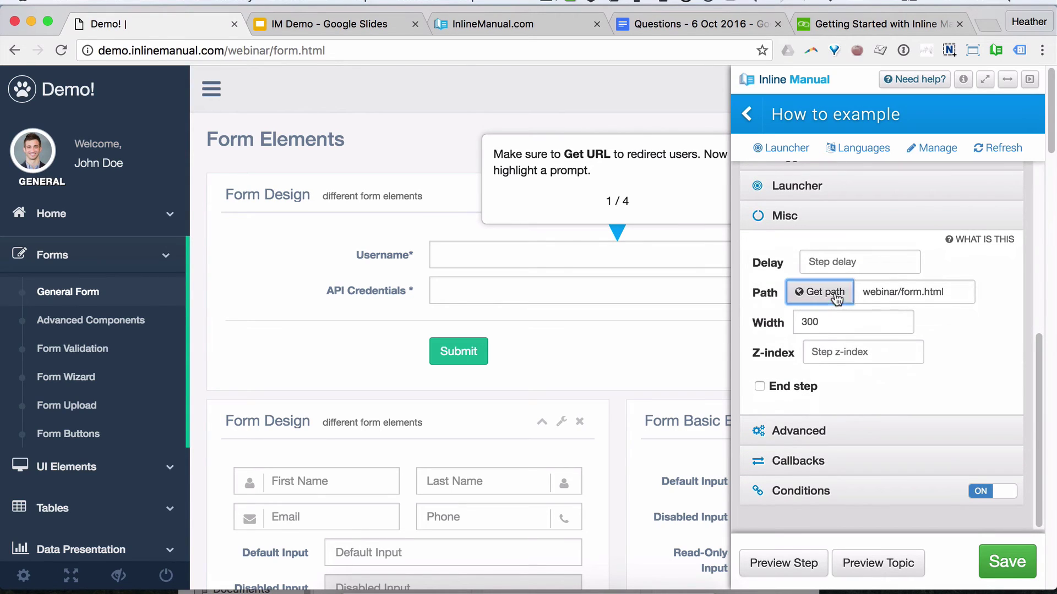
{"action": "mouse_move", "coordinate": [865, 292]}
{"action": "left_mouse_down"}
{"action": "mouse_move", "coordinate": [954, 292]}
{"action": "mouse_move", "coordinate": [862, 292]}
{"action": "left_mouse_up"}
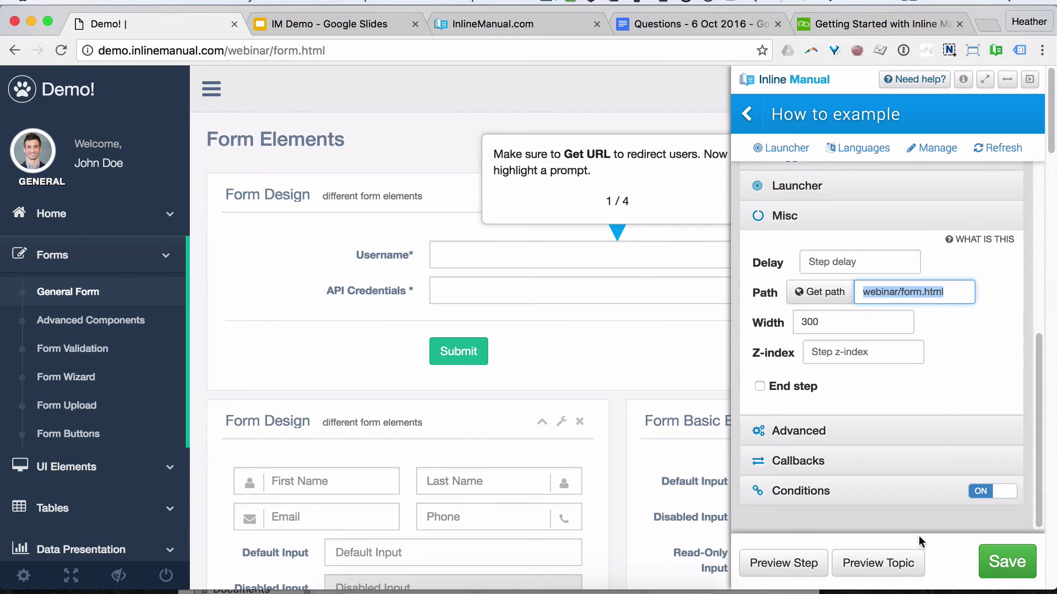
{"action": "scroll", "coordinate": [957, 319], "scroll_direction": "up", "scroll_amount": 5}
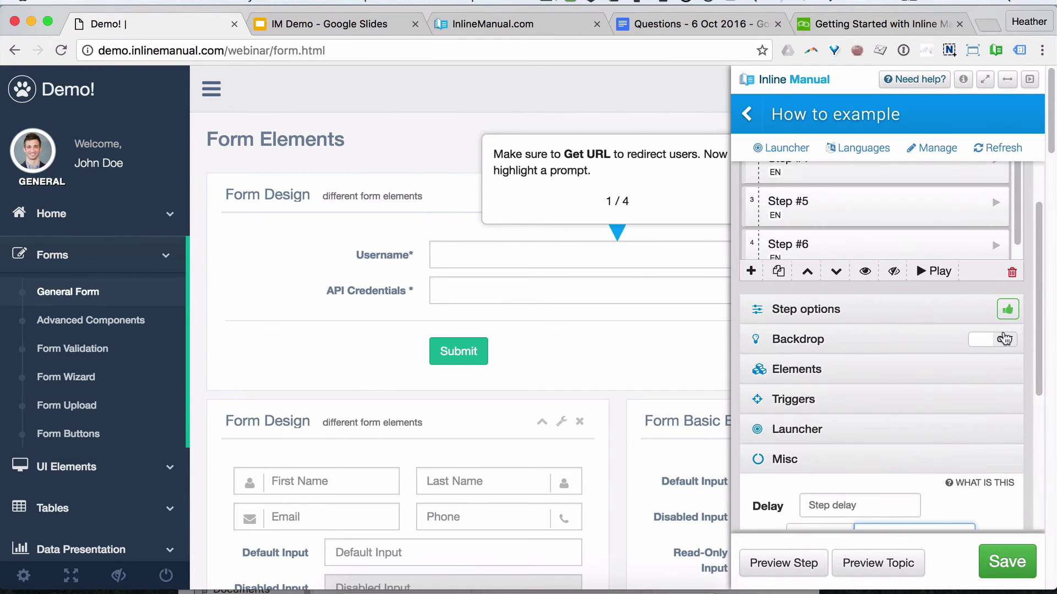
Step: Turn on the backdrop for Step #3 (Username field) and Step #4, with the editor docked left
{"action": "left_click", "coordinate": [1000, 339]}
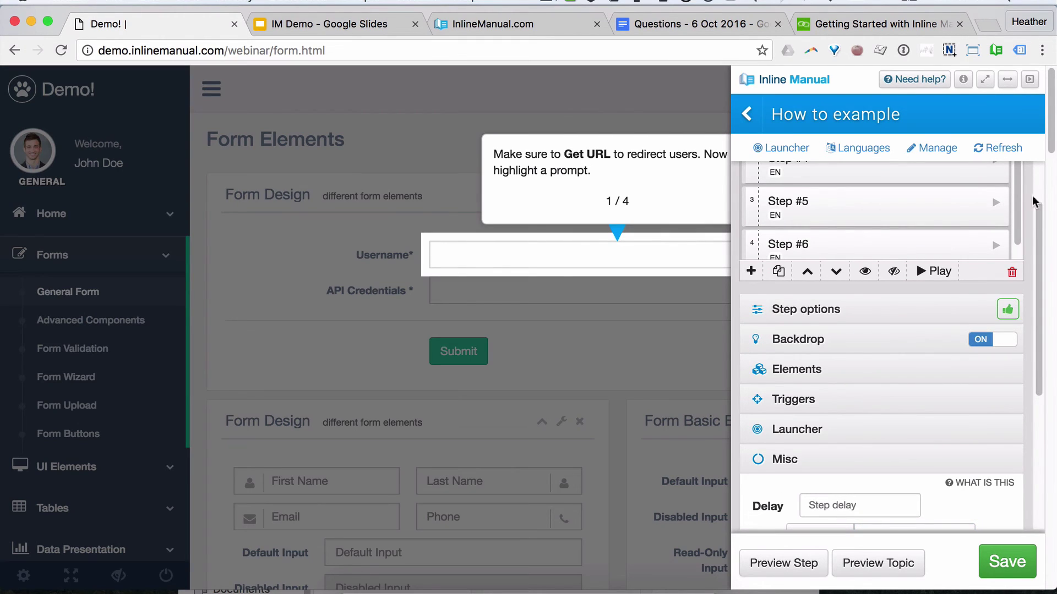
{"action": "left_click", "coordinate": [1006, 80]}
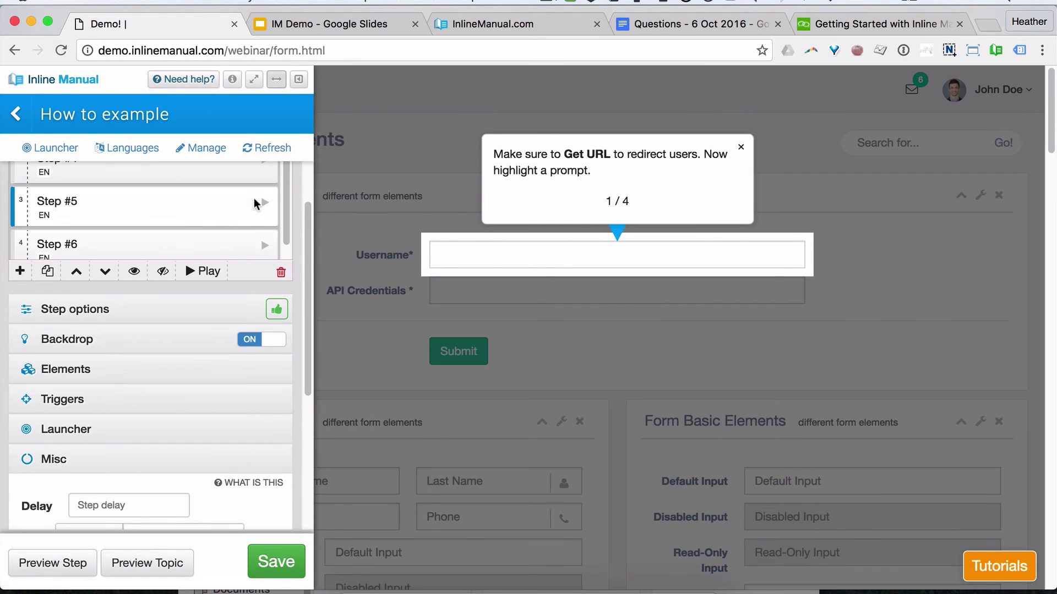
{"action": "scroll", "coordinate": [163, 235], "scroll_direction": "up", "scroll_amount": 5}
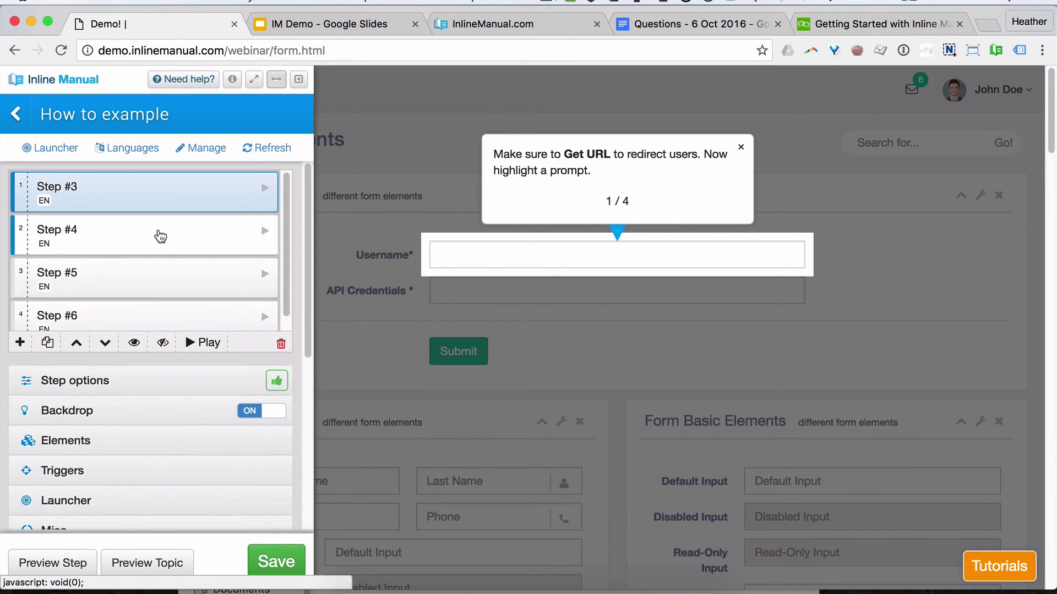
{"action": "left_click", "coordinate": [160, 236]}
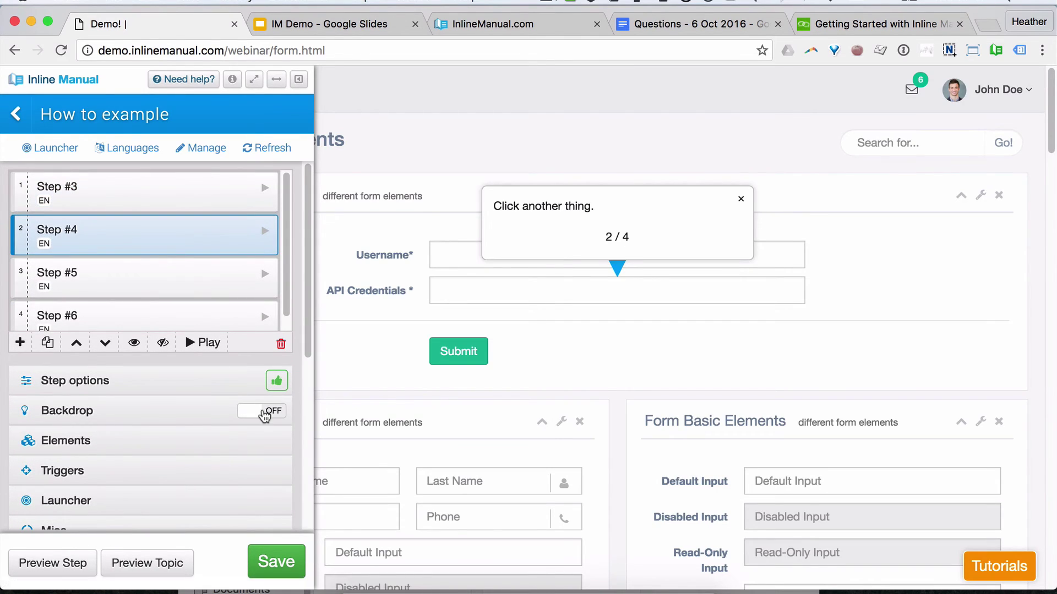
{"action": "left_click", "coordinate": [264, 413]}
Step: Turn on the backdrop for Step #5 (Submit button) and the final 'Well done!' Step #6
{"action": "left_click", "coordinate": [194, 287]}
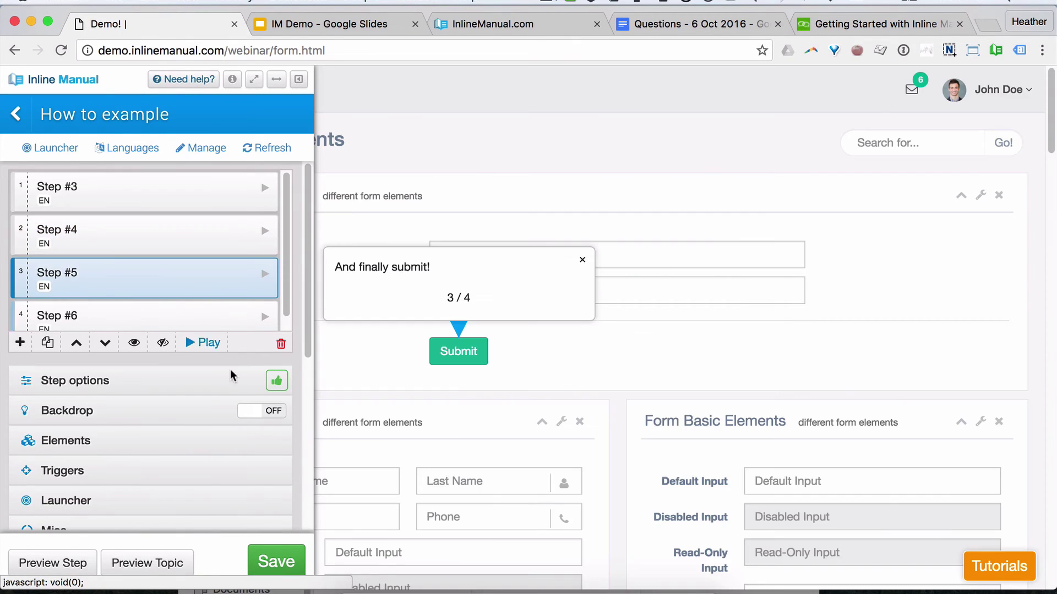
{"action": "left_click", "coordinate": [267, 414]}
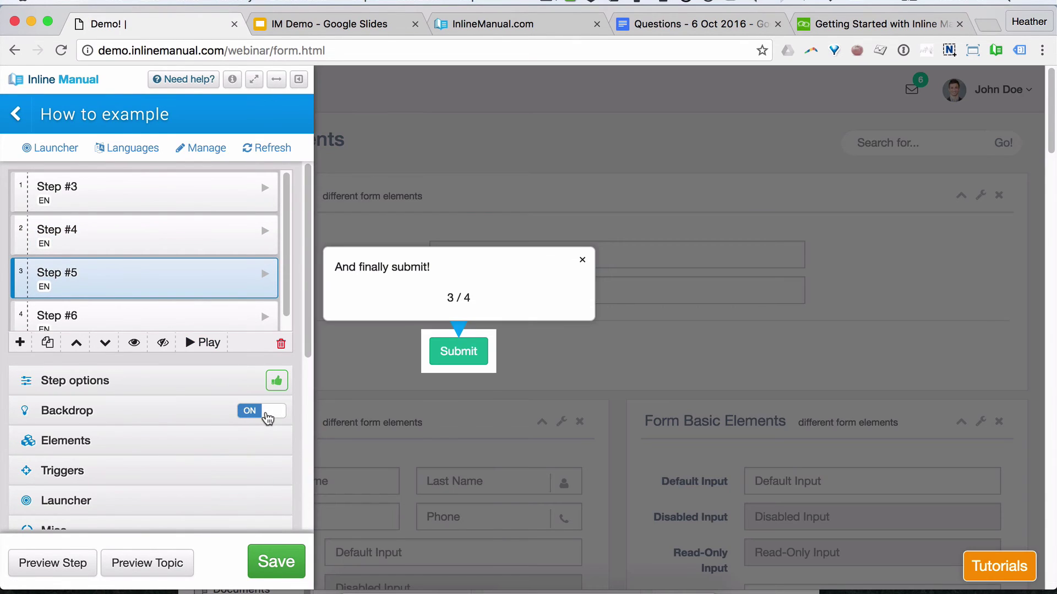
{"action": "left_click", "coordinate": [276, 79]}
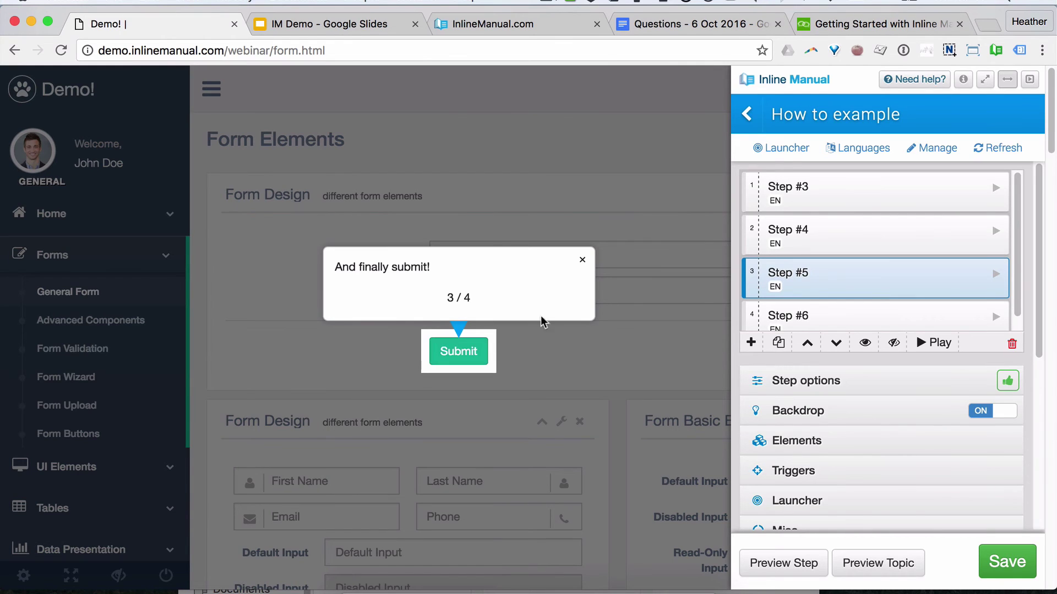
{"action": "scroll", "coordinate": [860, 302], "scroll_direction": "down", "scroll_amount": 1}
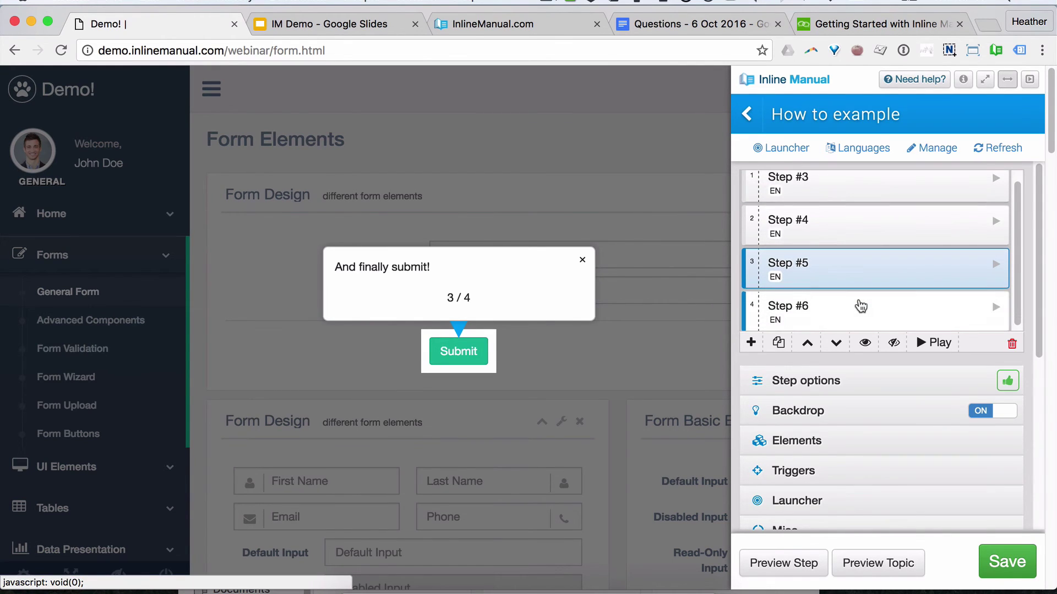
{"action": "left_click", "coordinate": [861, 306]}
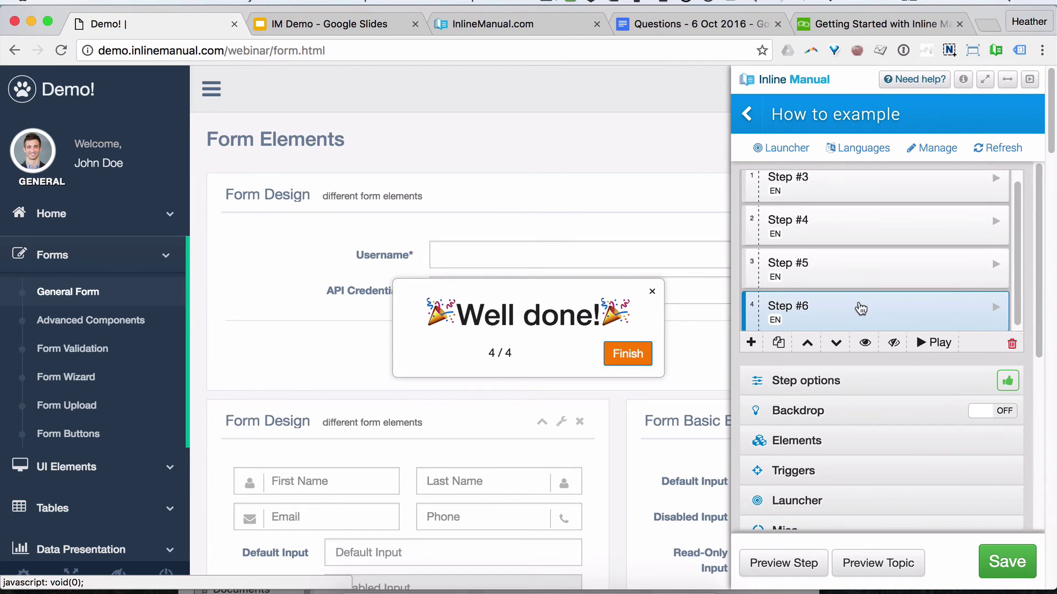
{"action": "left_click", "coordinate": [1001, 413]}
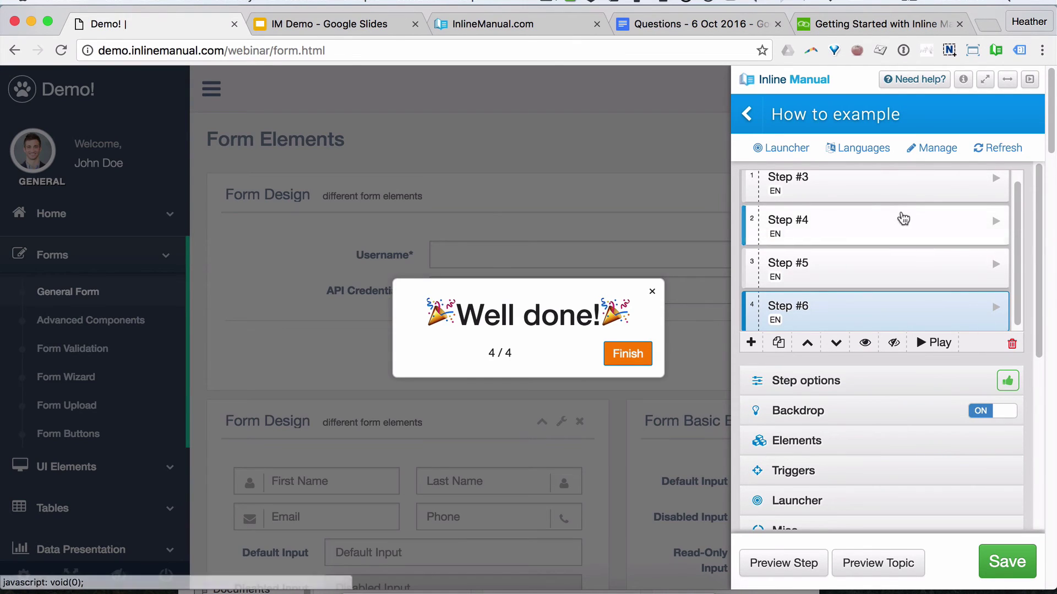
{"action": "scroll", "coordinate": [886, 229], "scroll_direction": "up", "scroll_amount": 1}
{"action": "left_click", "coordinate": [878, 194]}
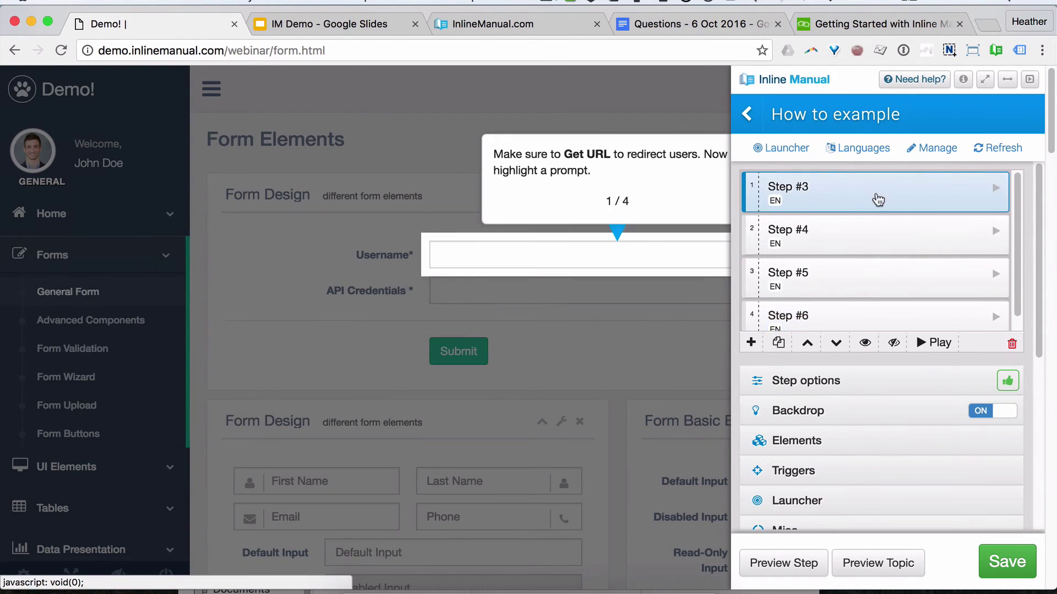
Step: Widen Step #3's target element to the whole Username row
{"action": "left_click", "coordinate": [1007, 79]}
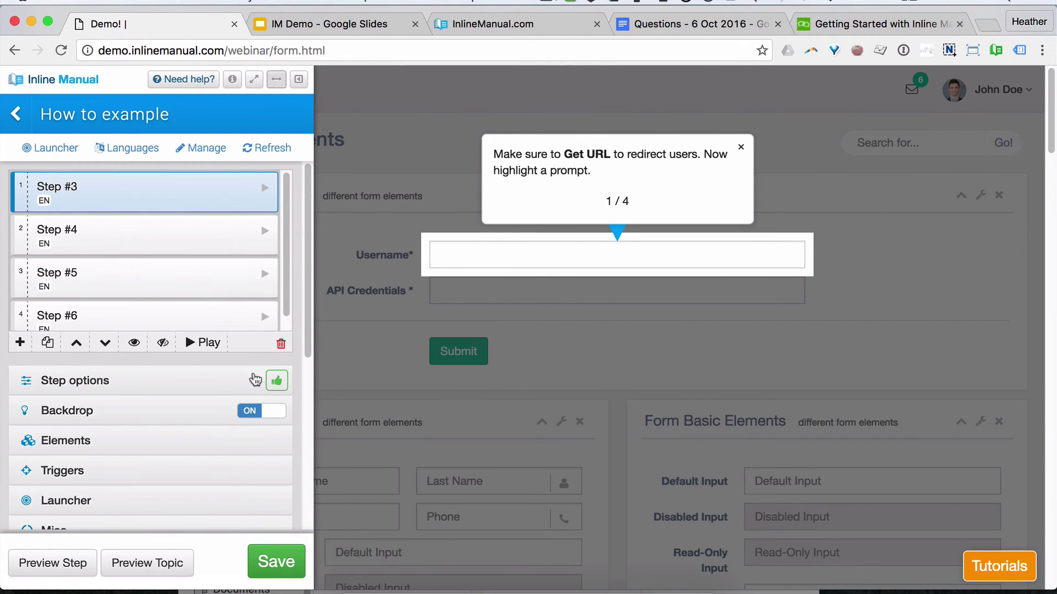
{"action": "left_click", "coordinate": [106, 441]}
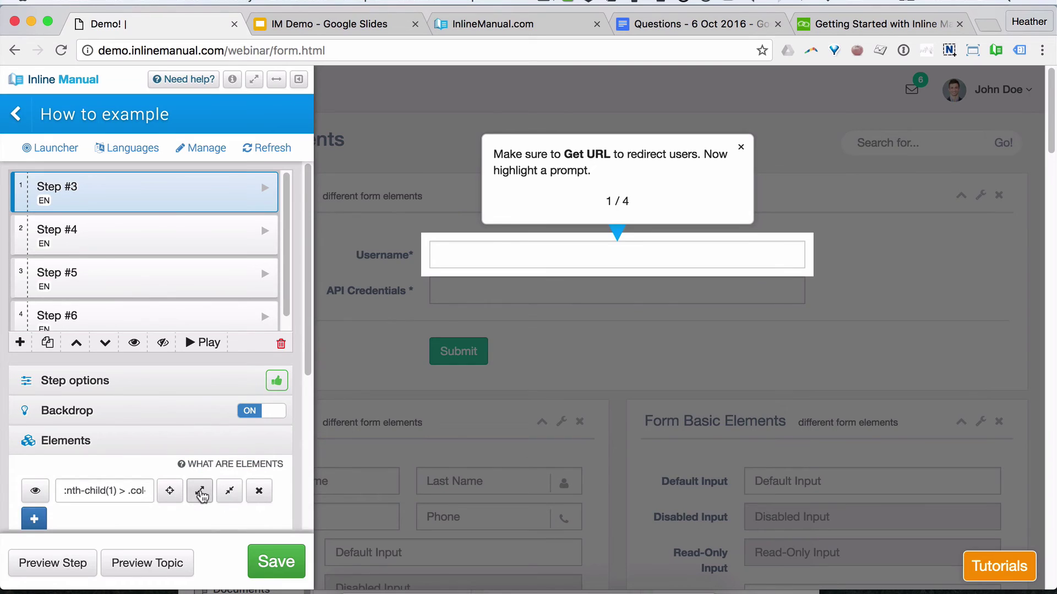
{"action": "left_click", "coordinate": [200, 491]}
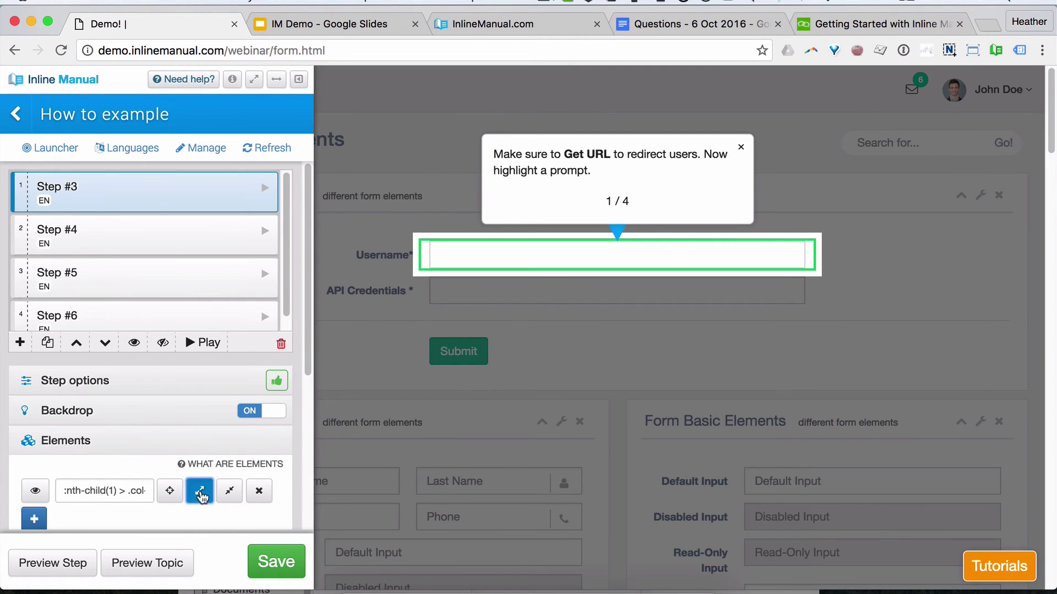
{"action": "left_click", "coordinate": [276, 79]}
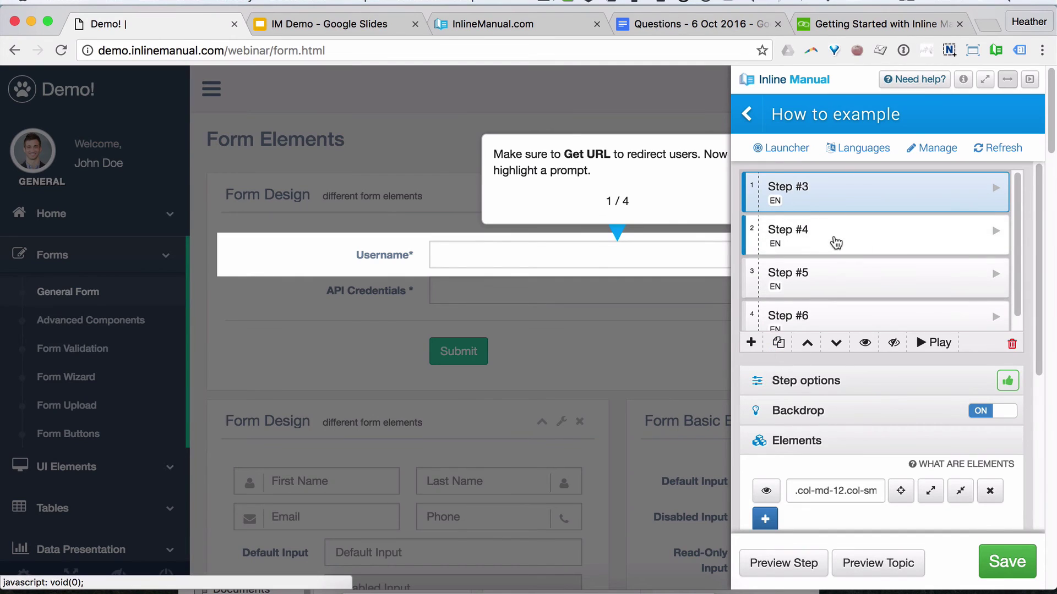
Step: Widen Step #4's target to the whole API Credentials row, save, and return to the slides
{"action": "left_click", "coordinate": [835, 241]}
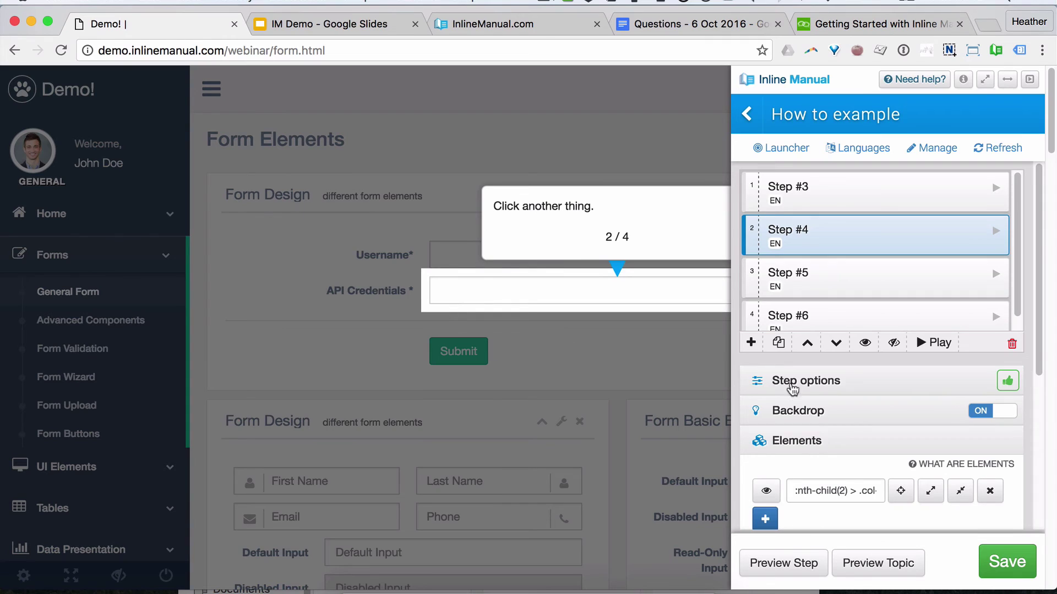
{"action": "scroll", "coordinate": [884, 386], "scroll_direction": "down", "scroll_amount": 1}
{"action": "scroll", "coordinate": [884, 384], "scroll_direction": "down", "scroll_amount": 1}
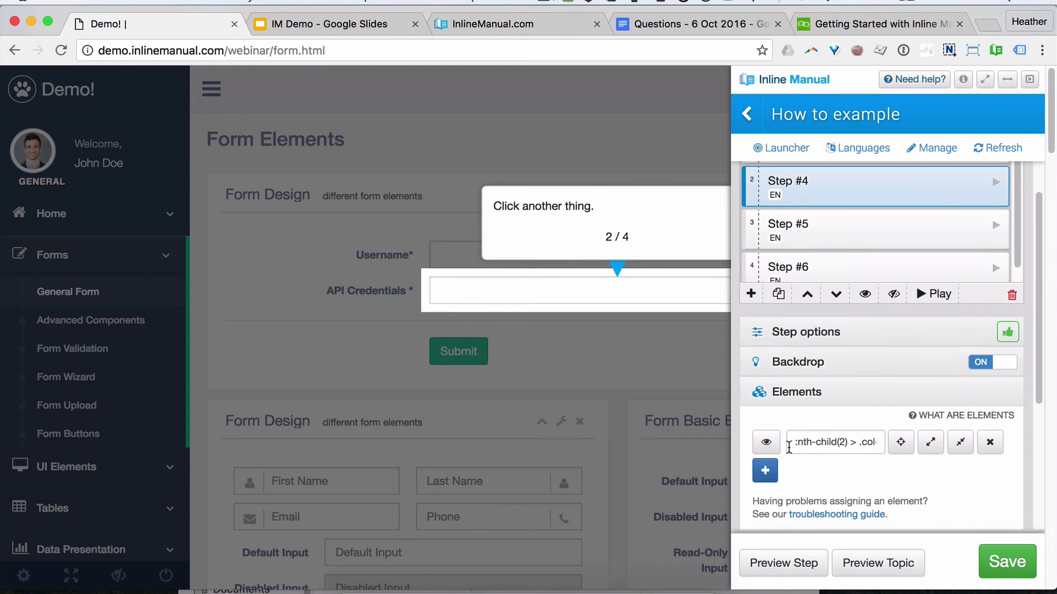
{"action": "left_click", "coordinate": [766, 443]}
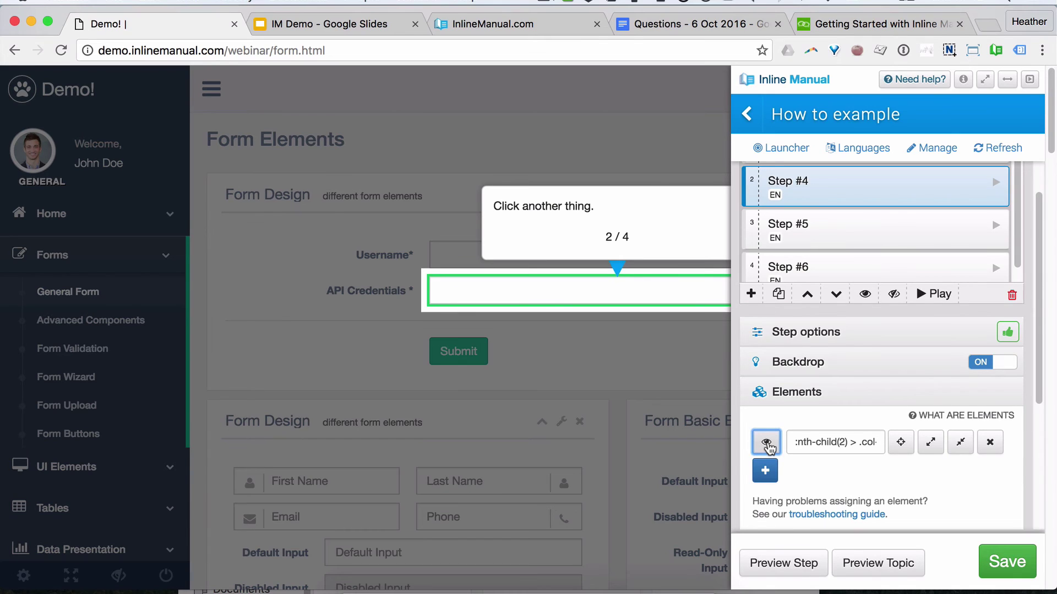
{"action": "left_click", "coordinate": [766, 443]}
{"action": "left_click", "coordinate": [932, 443]}
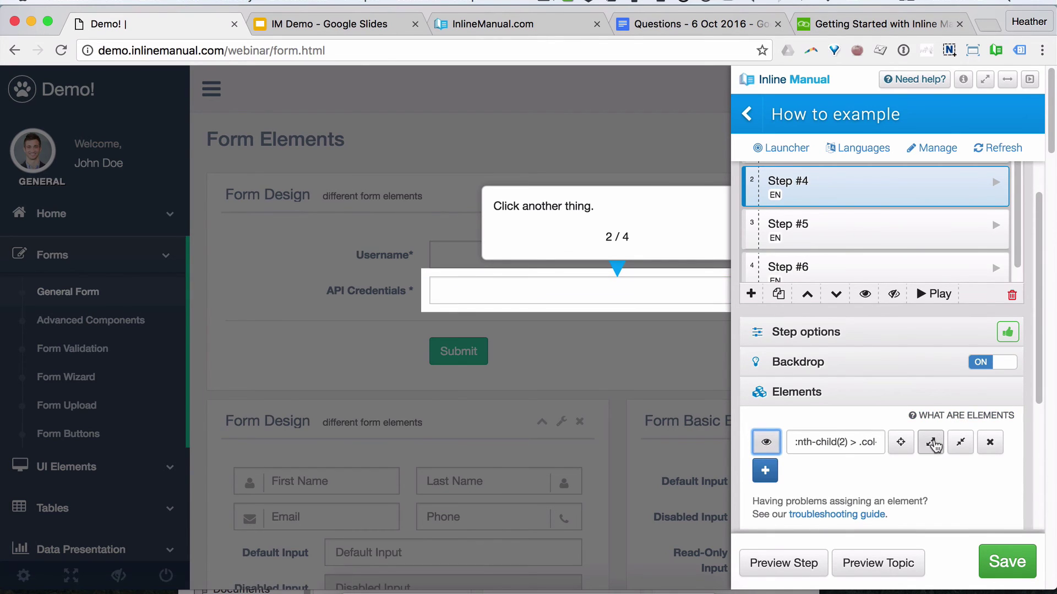
{"action": "left_click", "coordinate": [932, 444]}
{"action": "left_click", "coordinate": [933, 444]}
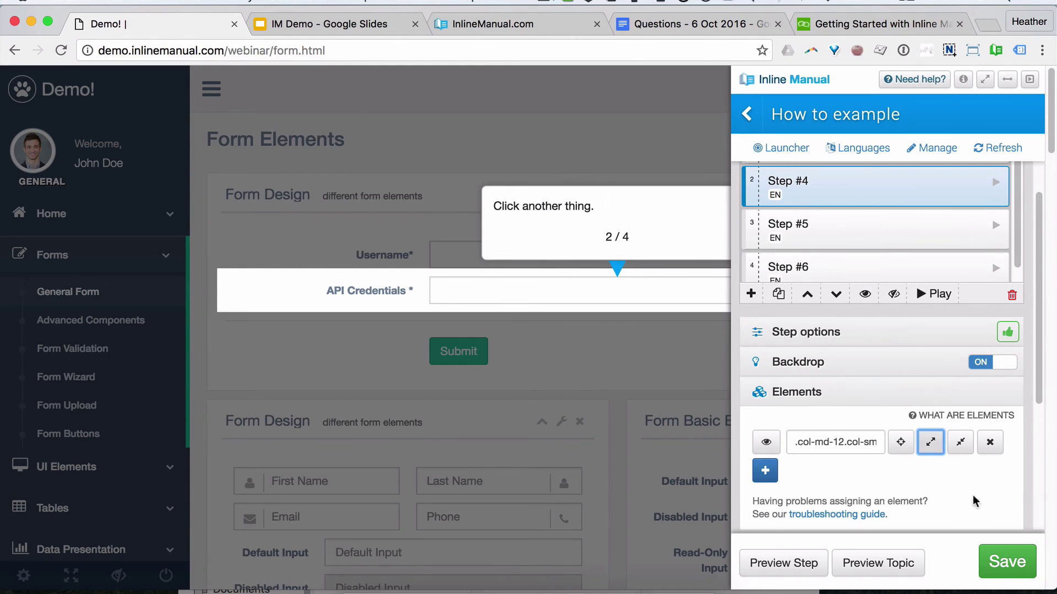
{"action": "left_click", "coordinate": [998, 558]}
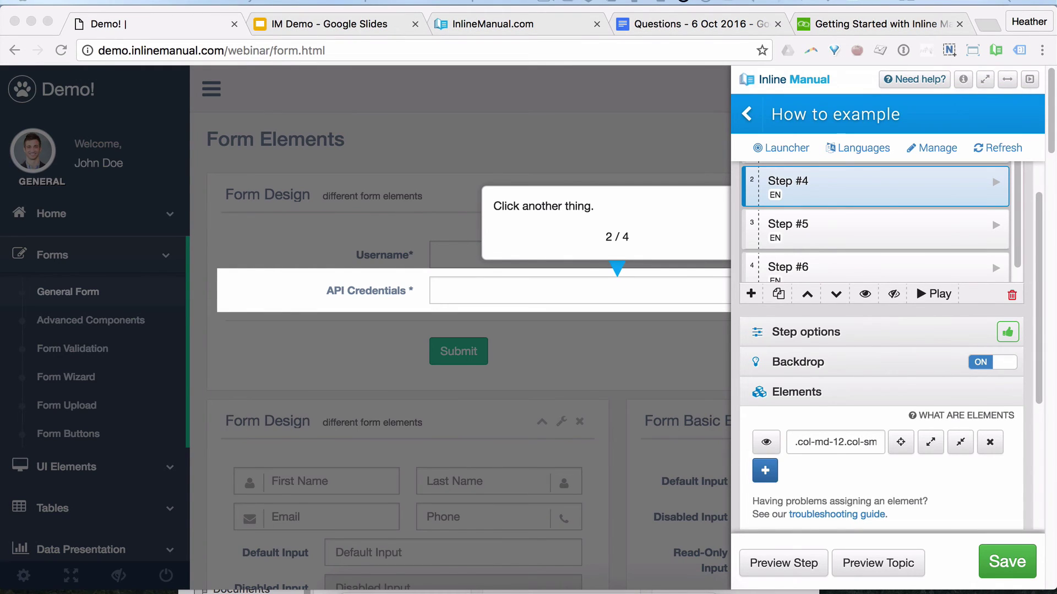
{"action": "left_click", "coordinate": [328, 25]}
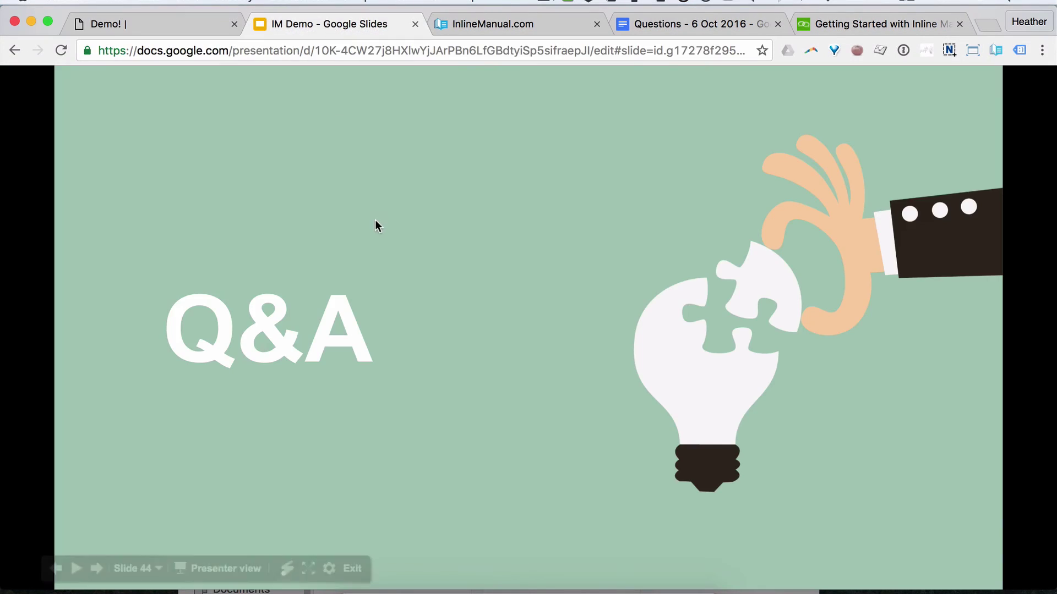
Step: Advance the deck to slide 45, 'What you asked...', listing attendee questions
{"action": "left_click", "coordinate": [362, 261]}
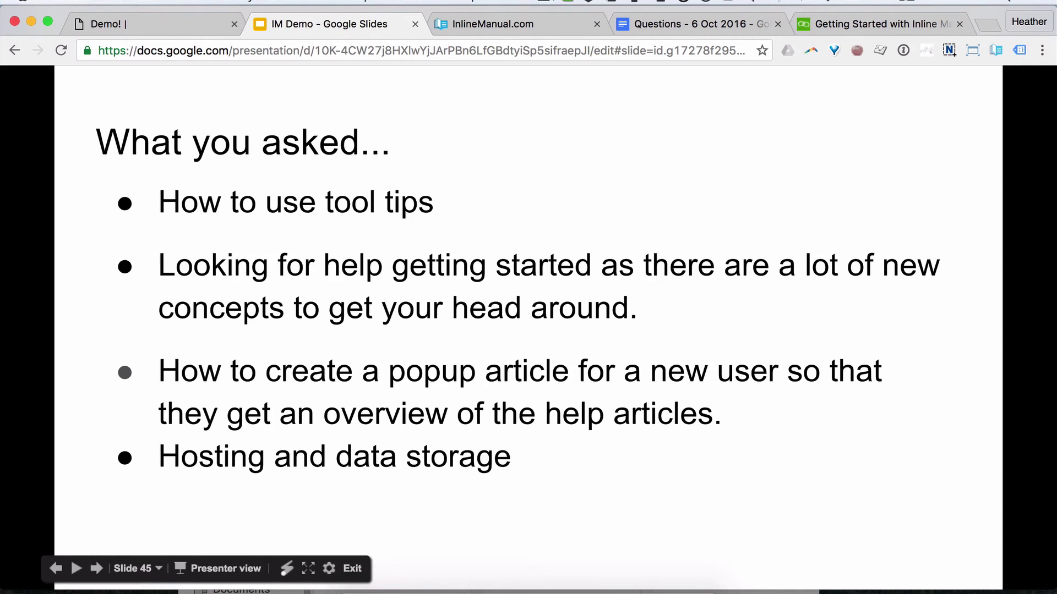
Step: Switch from the slide deck back to the demo site's Form Elements page
{"action": "key", "text": "super+Tab"}
{"action": "left_click", "coordinate": [154, 28]}
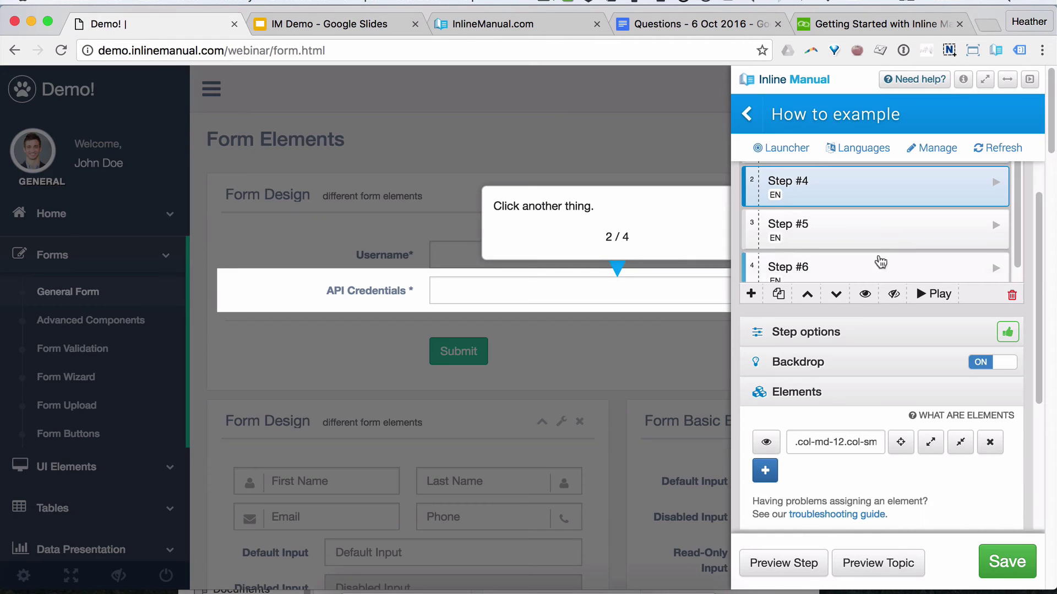
Step: Return to the topic list and open the demo site's Tables > Tables page
{"action": "left_click", "coordinate": [743, 115]}
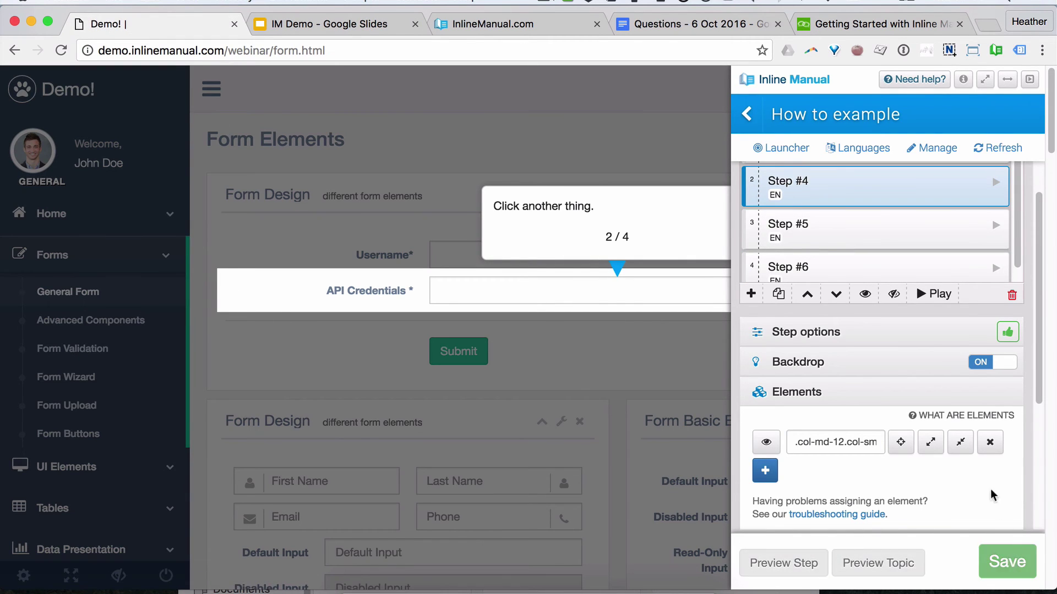
{"action": "left_click", "coordinate": [746, 115]}
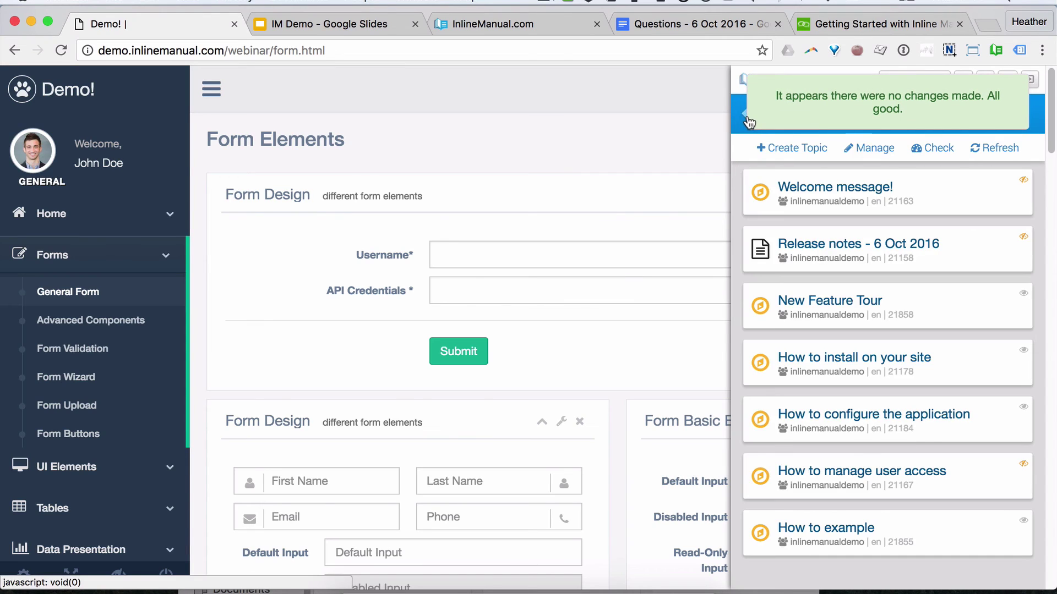
{"action": "left_click", "coordinate": [783, 148]}
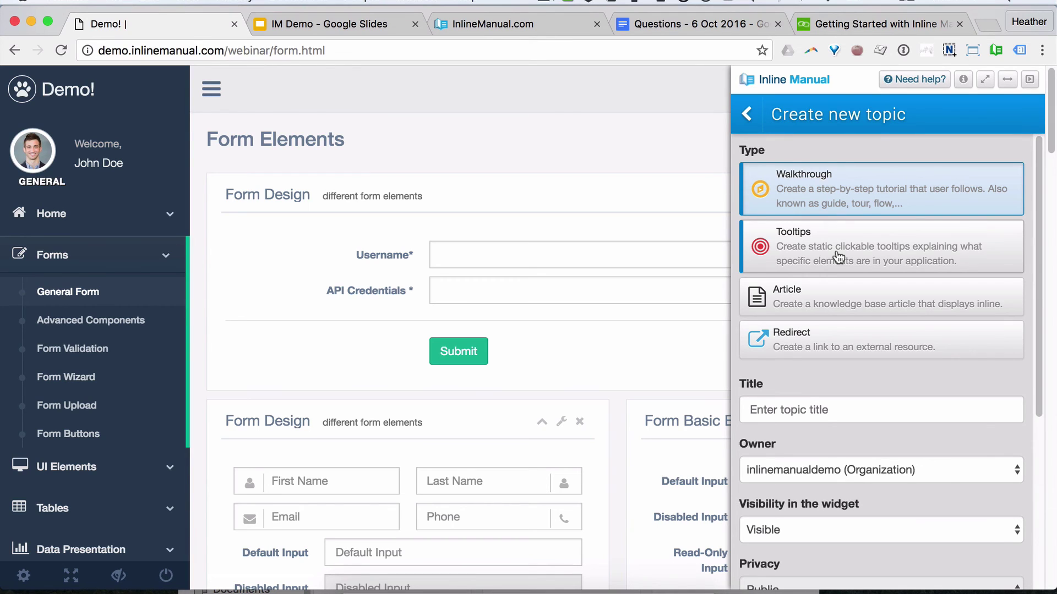
{"action": "left_click", "coordinate": [60, 216]}
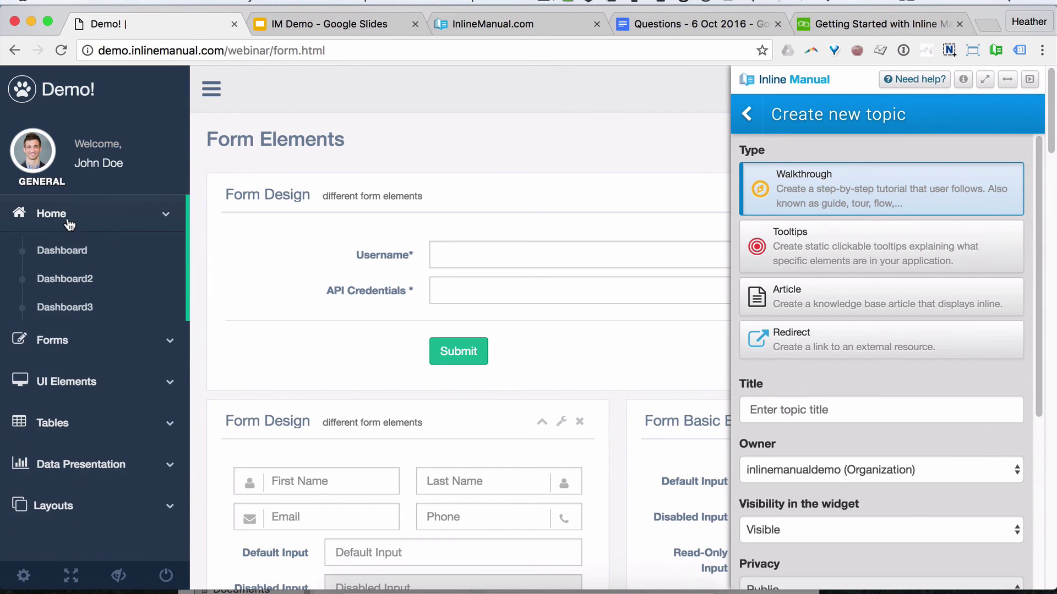
{"action": "left_click", "coordinate": [68, 224]}
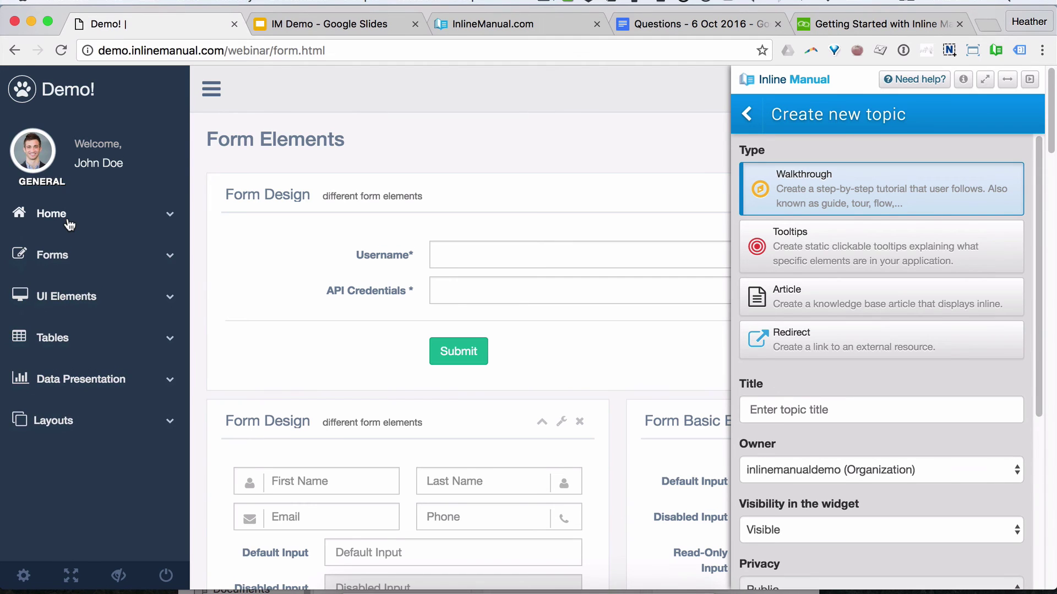
{"action": "scroll", "coordinate": [68, 224], "scroll_direction": "down", "scroll_amount": 2}
{"action": "scroll", "coordinate": [88, 275], "scroll_direction": "up", "scroll_amount": 2}
{"action": "left_click", "coordinate": [65, 335]}
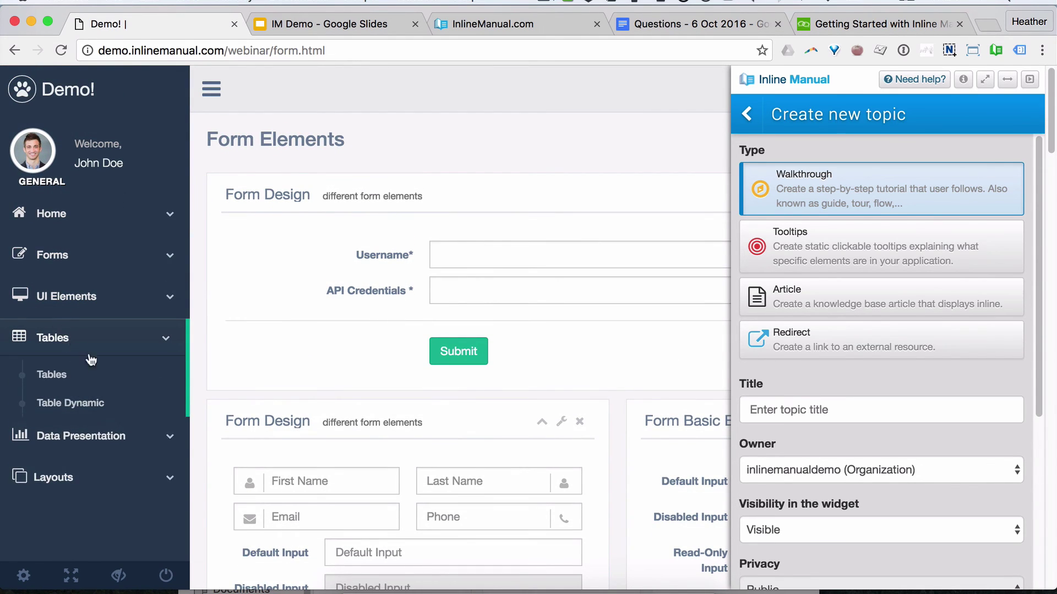
{"action": "left_click", "coordinate": [52, 374]}
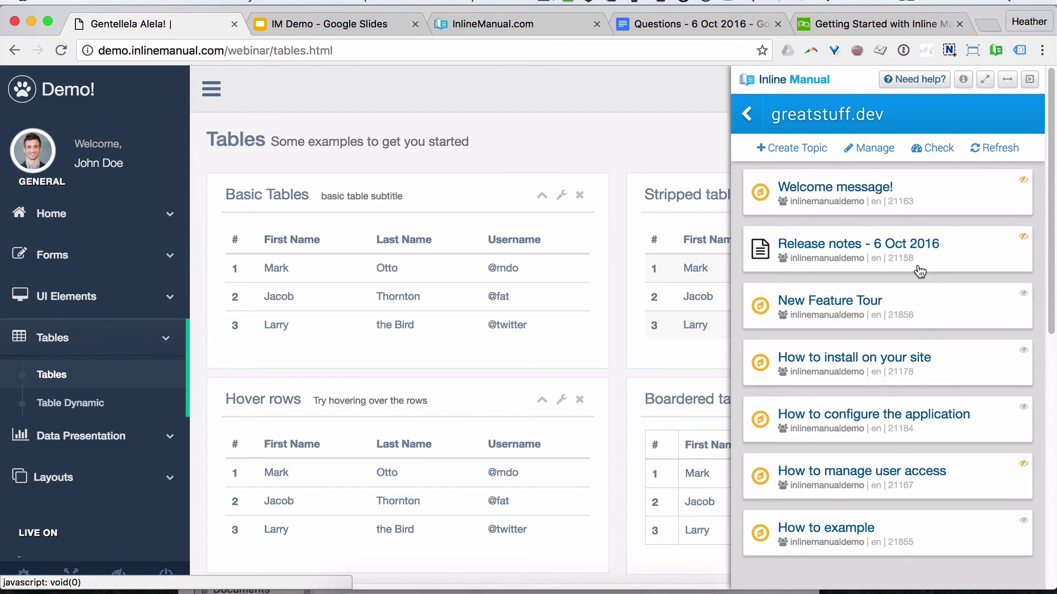
Step: Create a new Tooltips topic titled 'Example tooltip'
{"action": "left_click", "coordinate": [810, 146]}
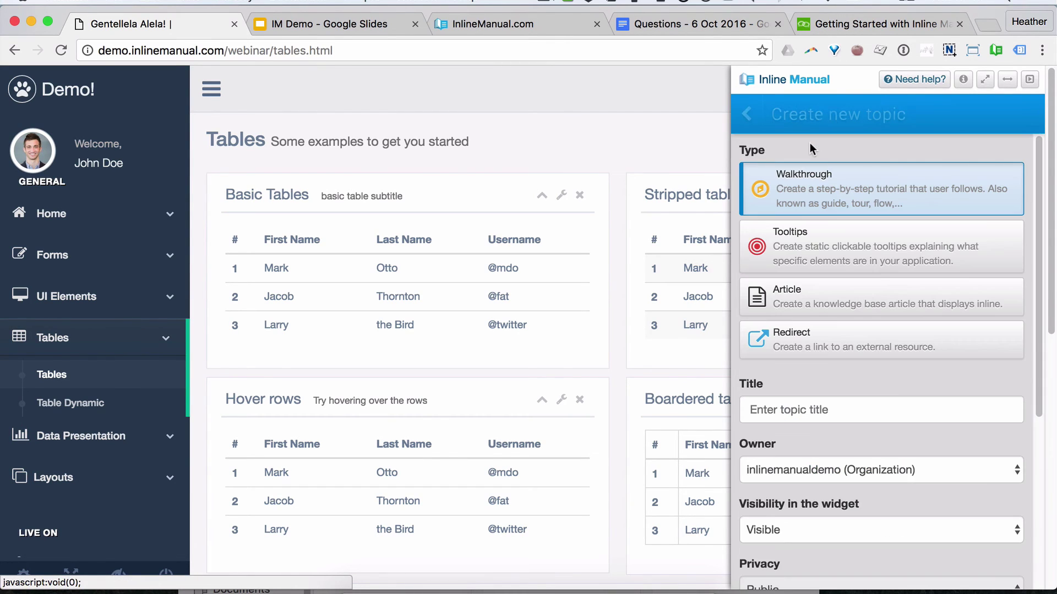
{"action": "left_click", "coordinate": [822, 248]}
{"action": "left_click", "coordinate": [849, 414]}
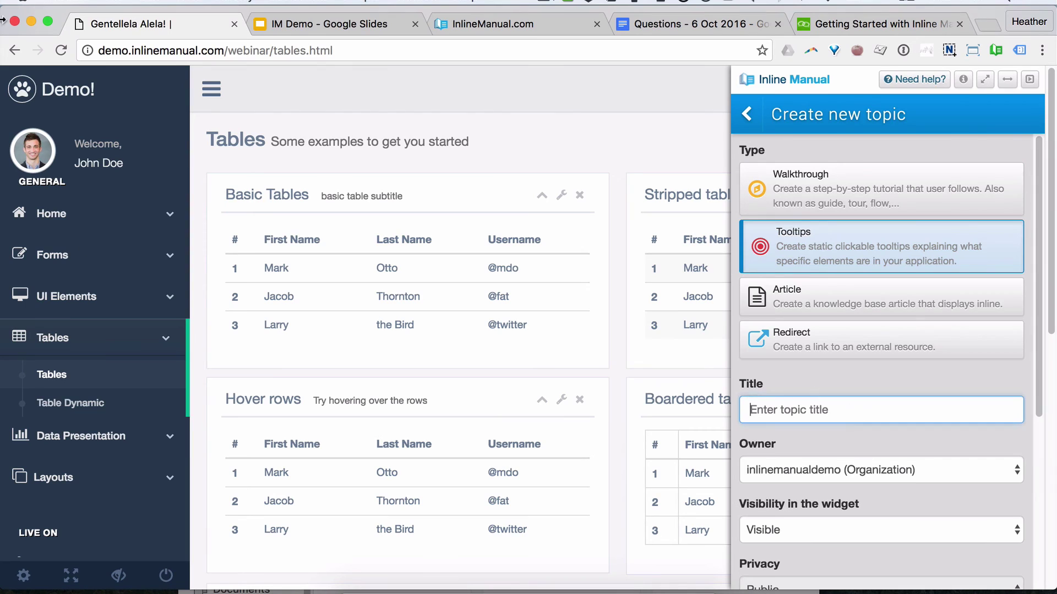
{"action": "type", "text": "Example tool"}
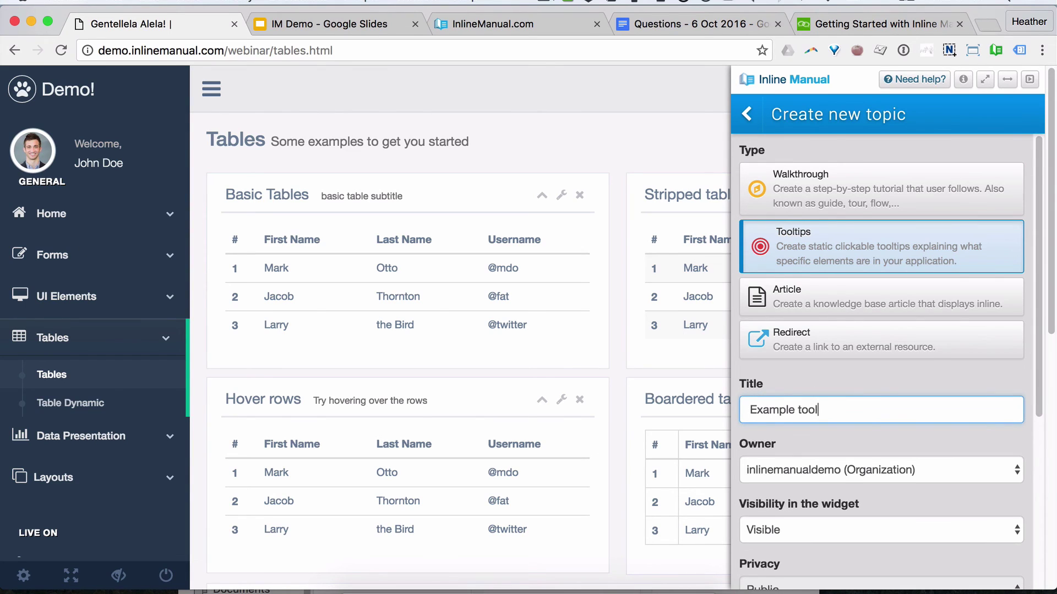
{"action": "type", "text": "tip"}
{"action": "scroll", "coordinate": [889, 305], "scroll_direction": "down", "scroll_amount": 5}
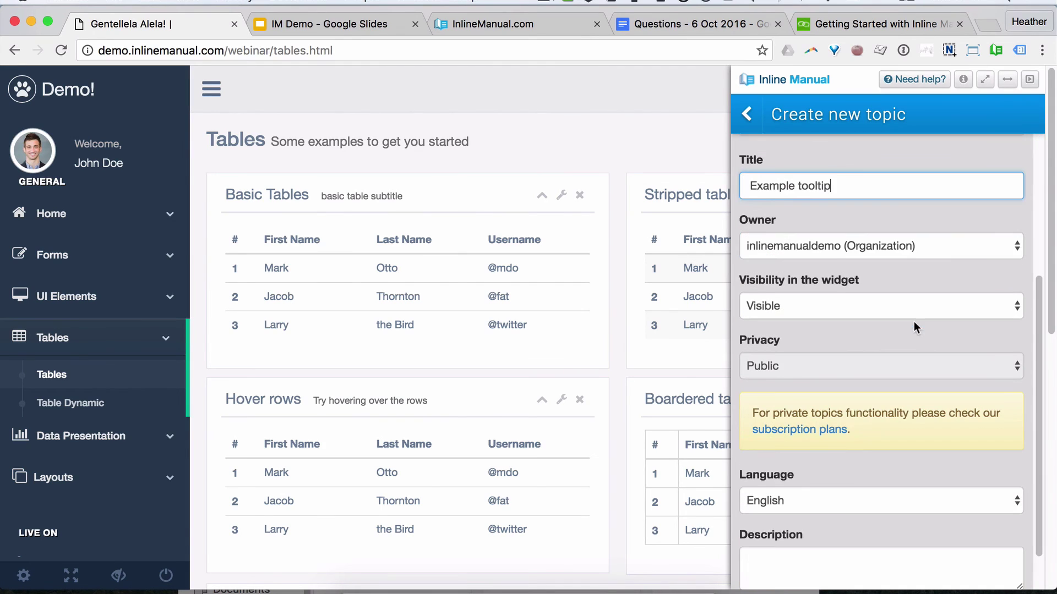
{"action": "scroll", "coordinate": [927, 357], "scroll_direction": "down", "scroll_amount": 3}
{"action": "left_click", "coordinate": [801, 583]}
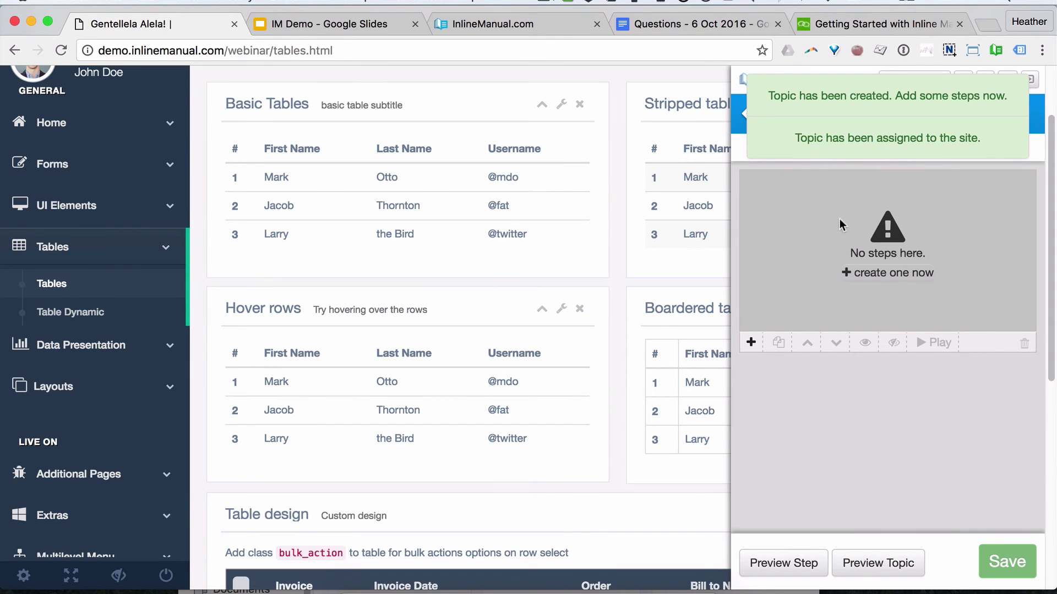
Step: Add Tip #1 with its launcher attached to the Basic Tables header, positioned Left
{"action": "left_click", "coordinate": [897, 273]}
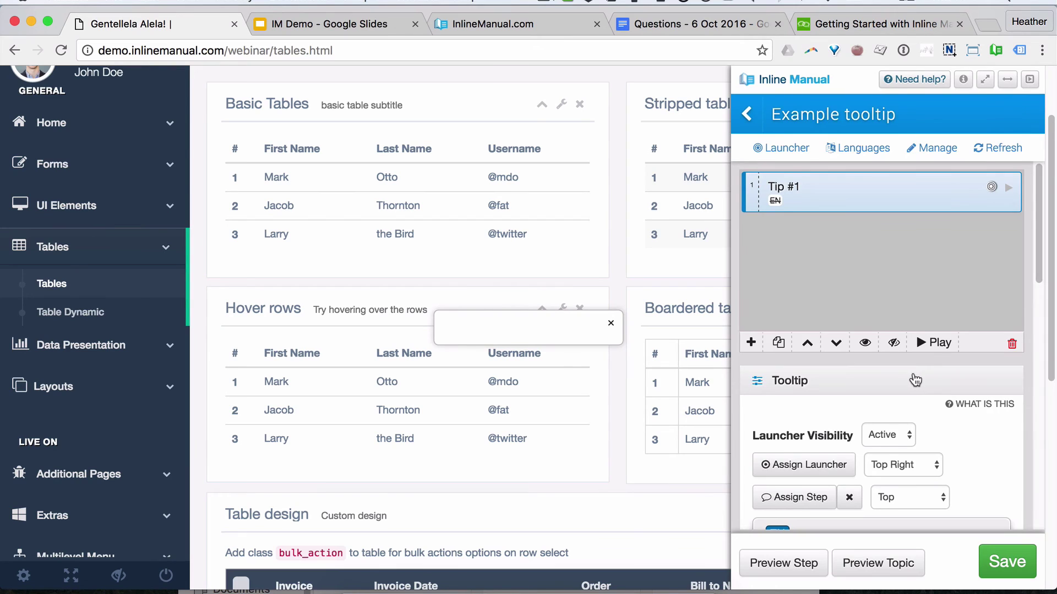
{"action": "scroll", "coordinate": [926, 379], "scroll_direction": "down", "scroll_amount": 10}
{"action": "scroll", "coordinate": [916, 373], "scroll_direction": "down", "scroll_amount": 3}
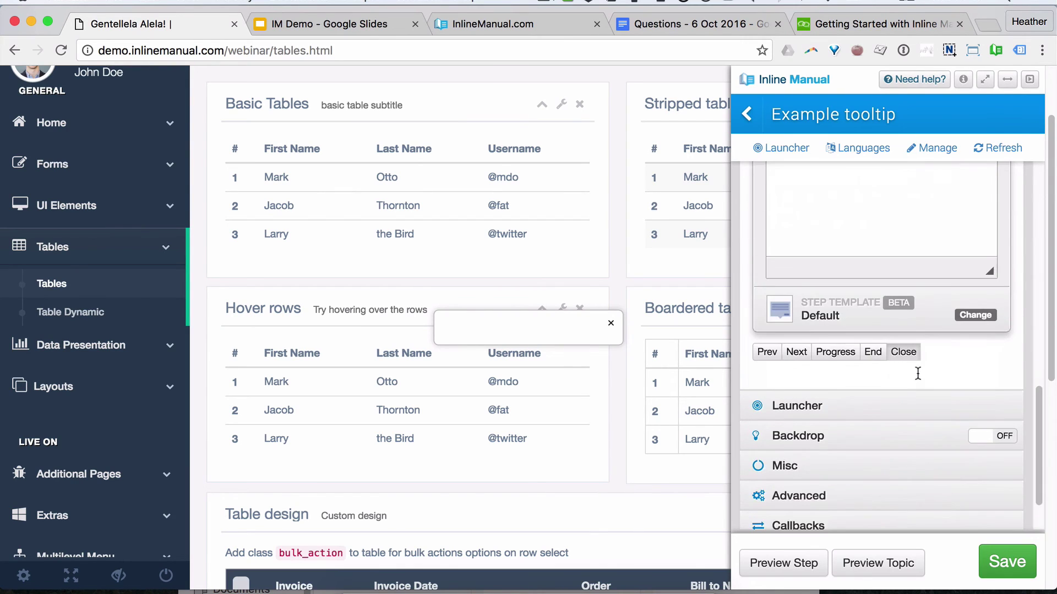
{"action": "scroll", "coordinate": [917, 373], "scroll_direction": "up", "scroll_amount": 10}
{"action": "scroll", "coordinate": [917, 376], "scroll_direction": "up", "scroll_amount": 2}
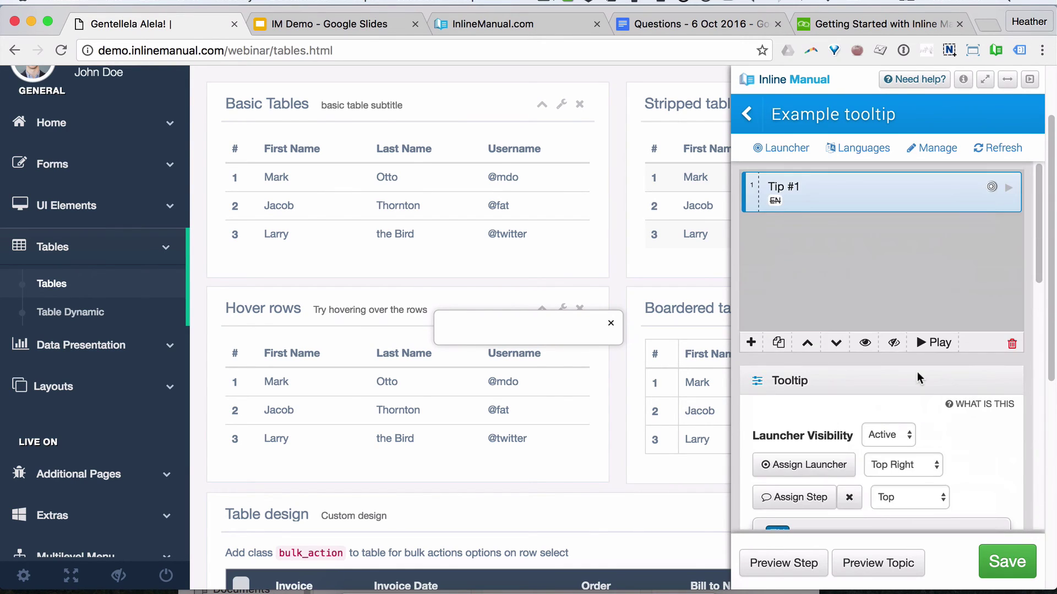
{"action": "scroll", "coordinate": [842, 413], "scroll_direction": "down", "scroll_amount": 1}
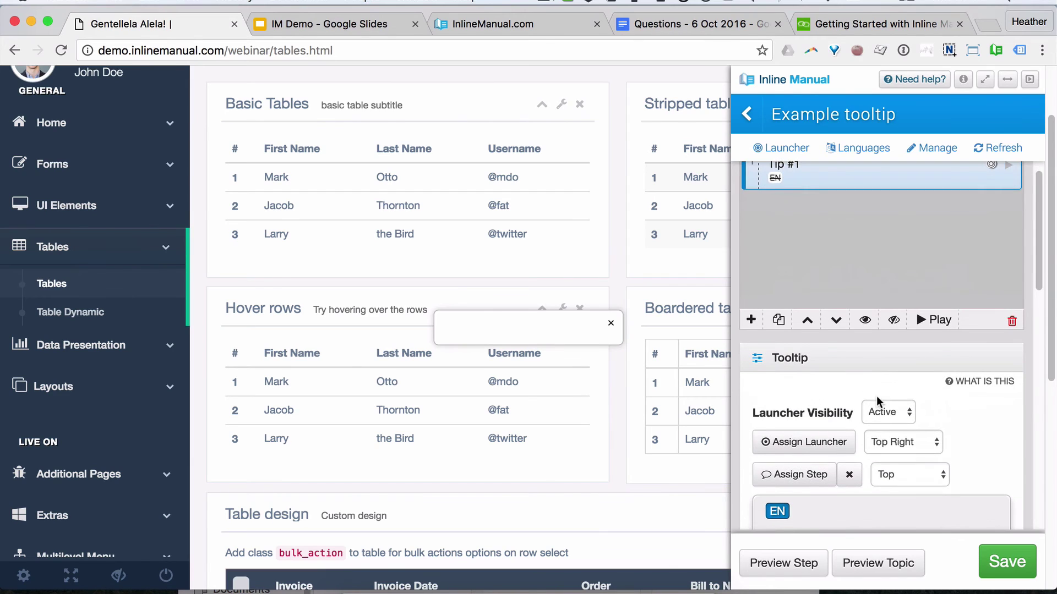
{"action": "scroll", "coordinate": [689, 358], "scroll_direction": "up", "scroll_amount": 3}
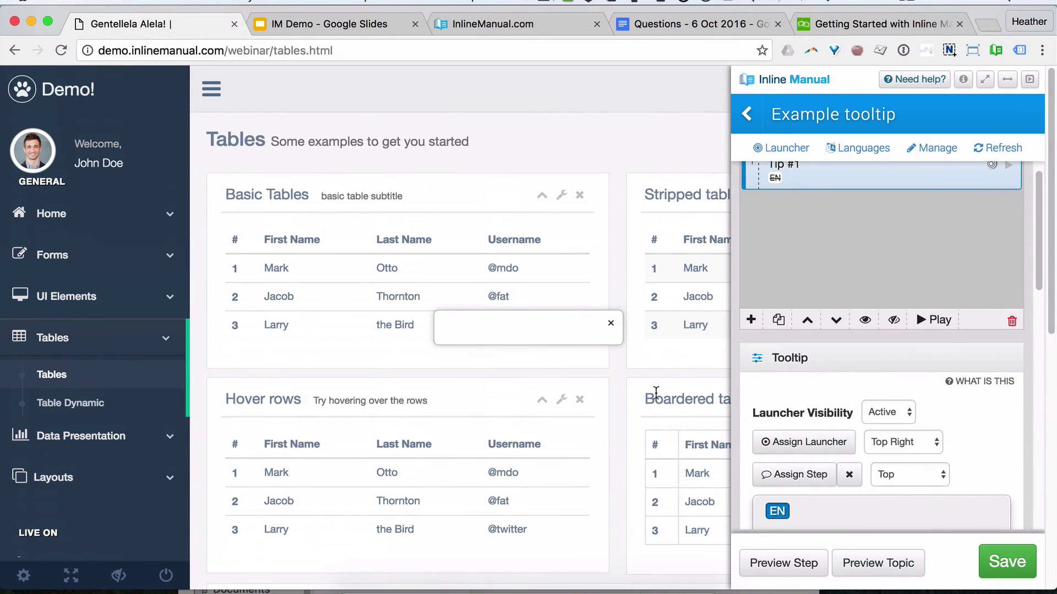
{"action": "left_click", "coordinate": [811, 443]}
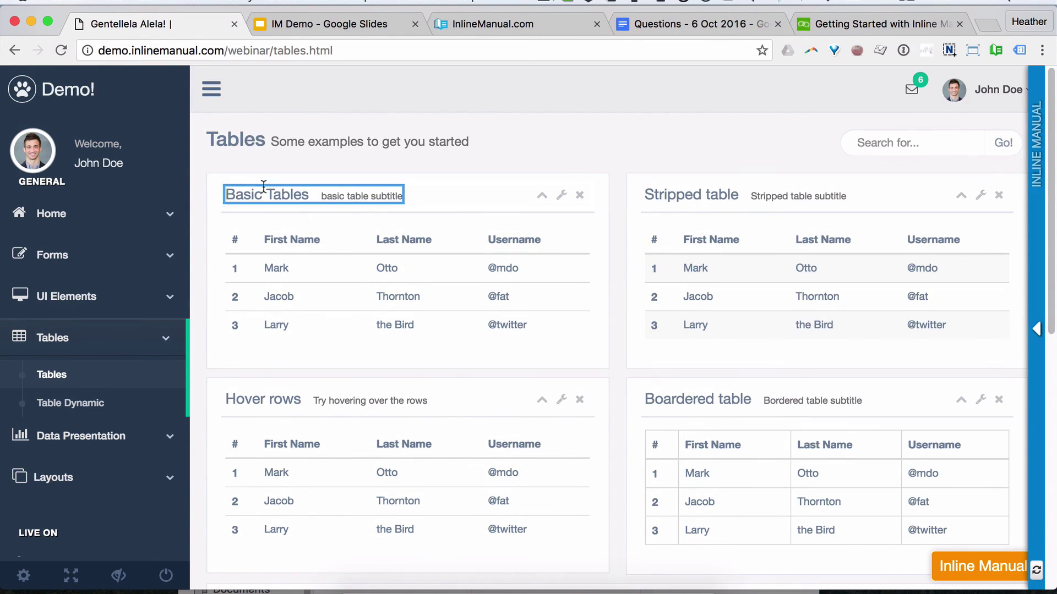
{"action": "left_click", "coordinate": [224, 197]}
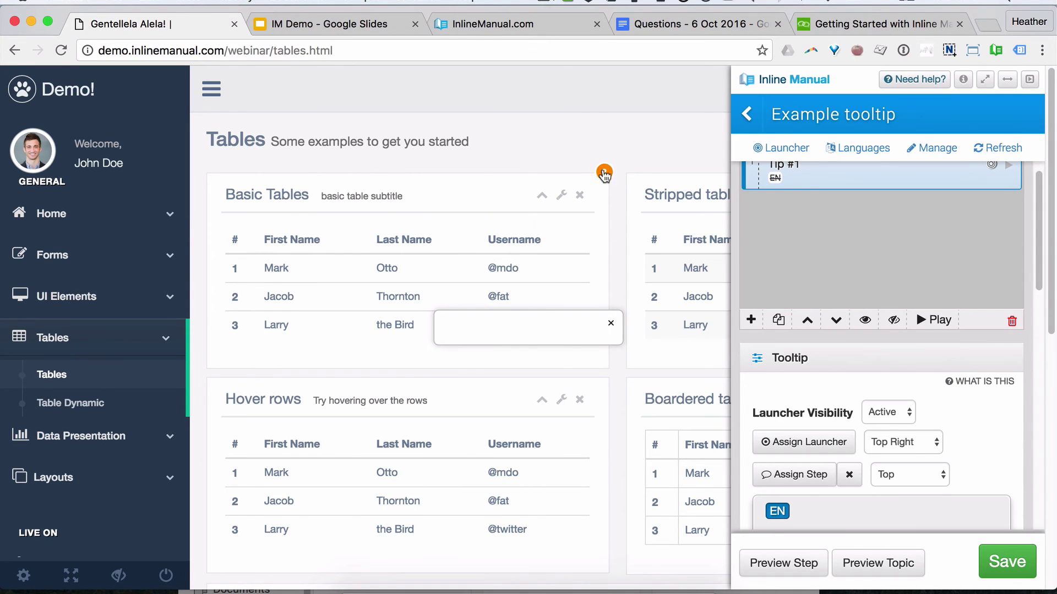
{"action": "left_click", "coordinate": [908, 442]}
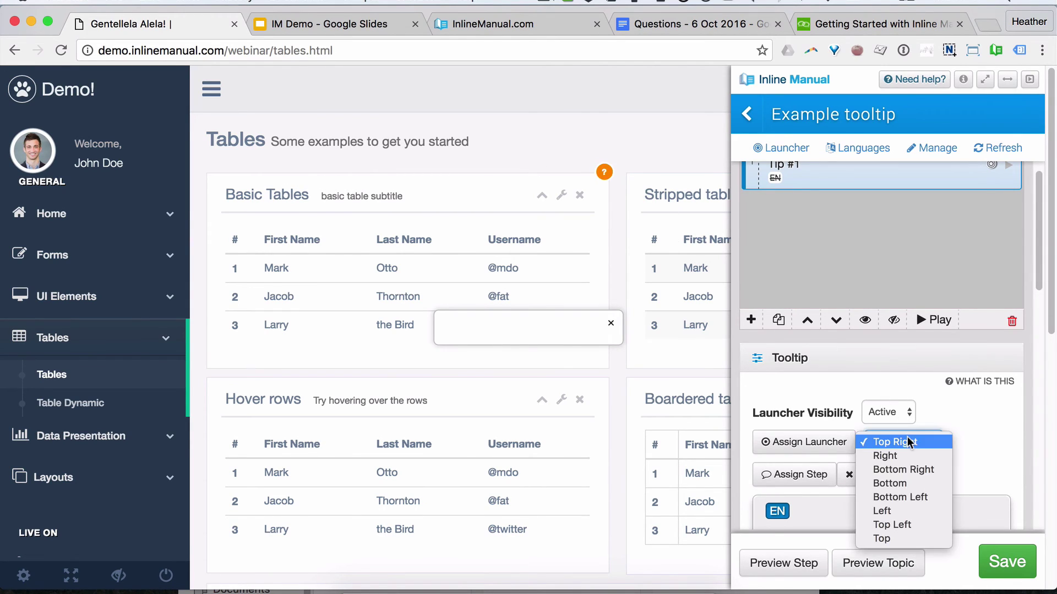
{"action": "left_click", "coordinate": [900, 509]}
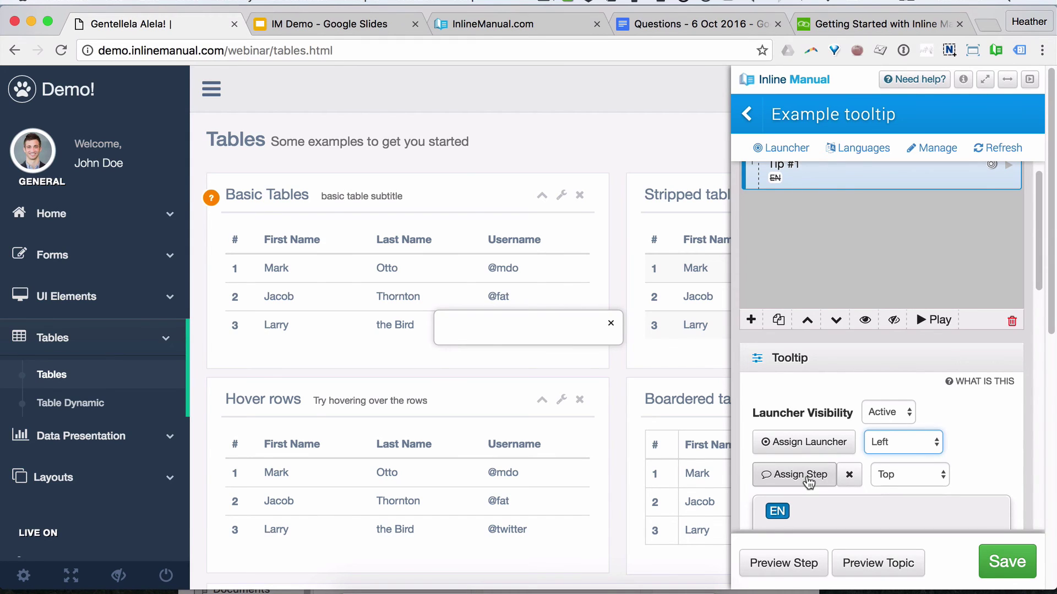
{"action": "left_click", "coordinate": [807, 479]}
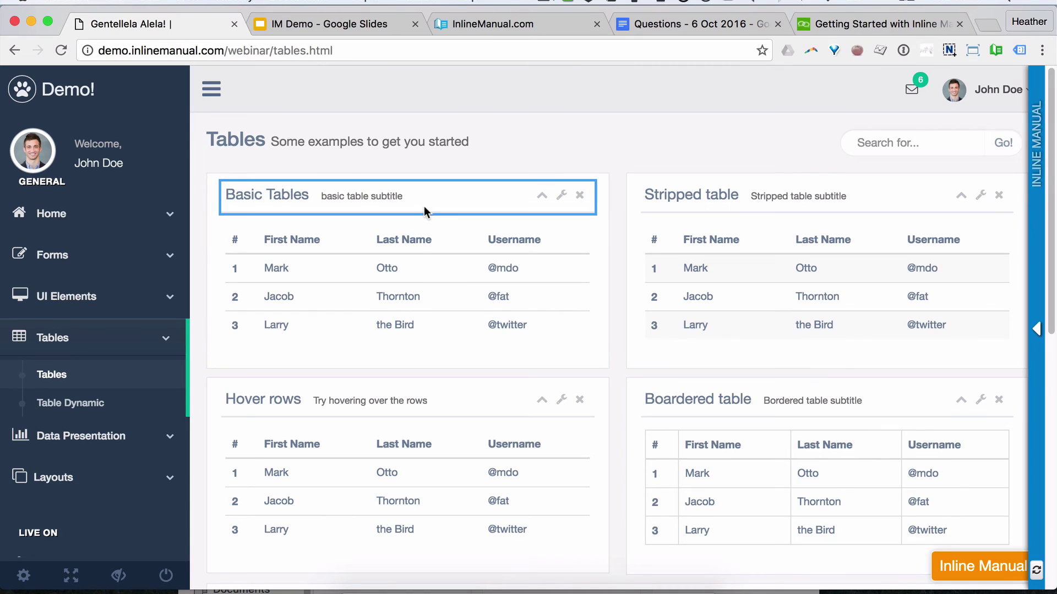
Step: Attach Tip #1 to the Basic Tables panel with text 'This is a new thing! COOL!' and save
{"action": "left_click", "coordinate": [413, 184]}
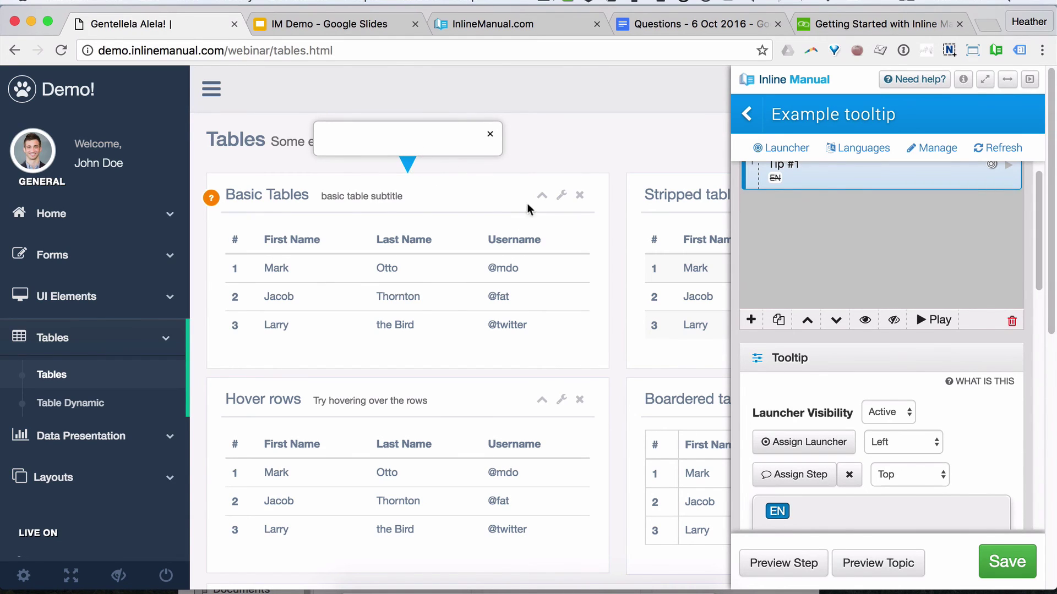
{"action": "scroll", "coordinate": [963, 385], "scroll_direction": "down", "scroll_amount": 5}
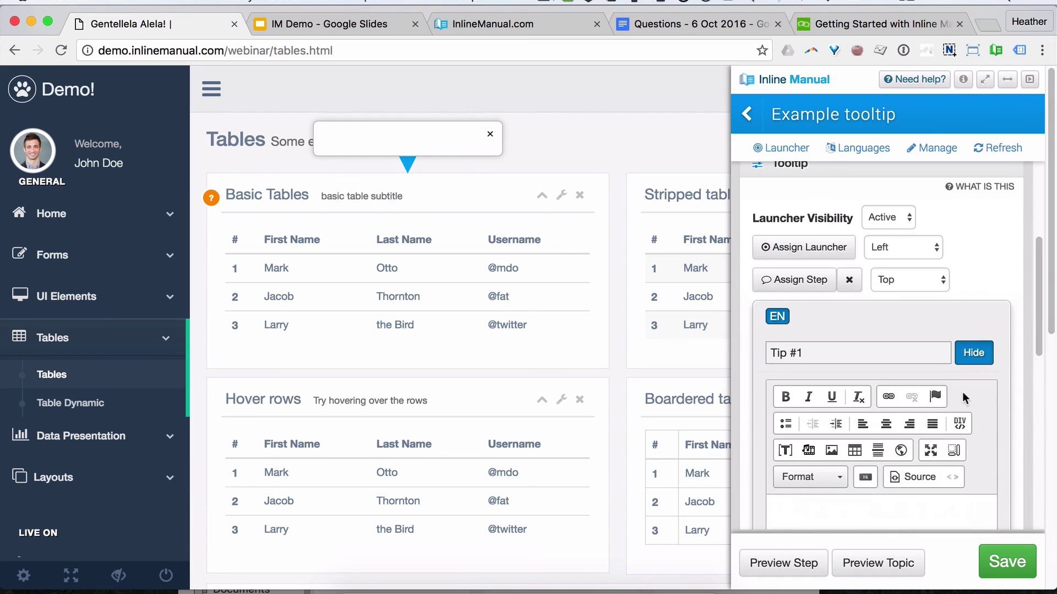
{"action": "left_click", "coordinate": [867, 509]}
{"action": "type", "text": "This is a new thing! COOL"}
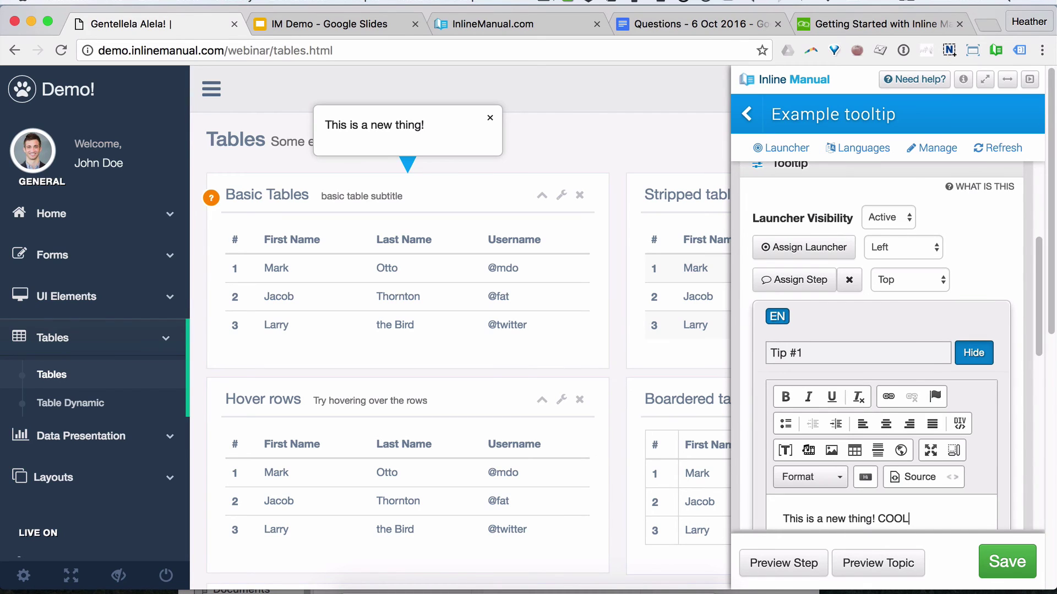
{"action": "type", "text": "!"}
{"action": "scroll", "coordinate": [982, 451], "scroll_direction": "down", "scroll_amount": 5}
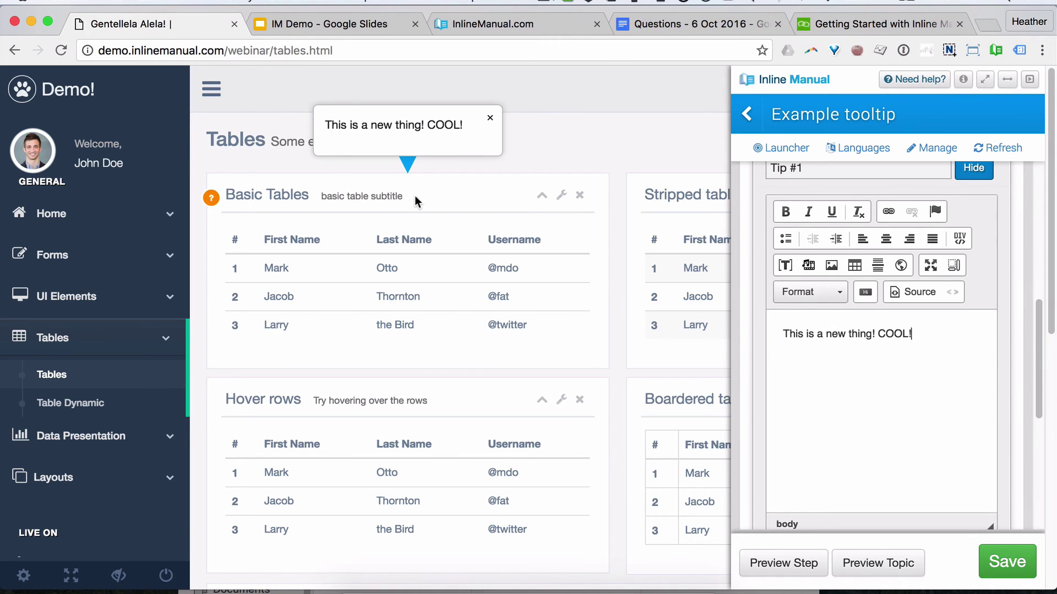
{"action": "scroll", "coordinate": [1012, 352], "scroll_direction": "down", "scroll_amount": 3}
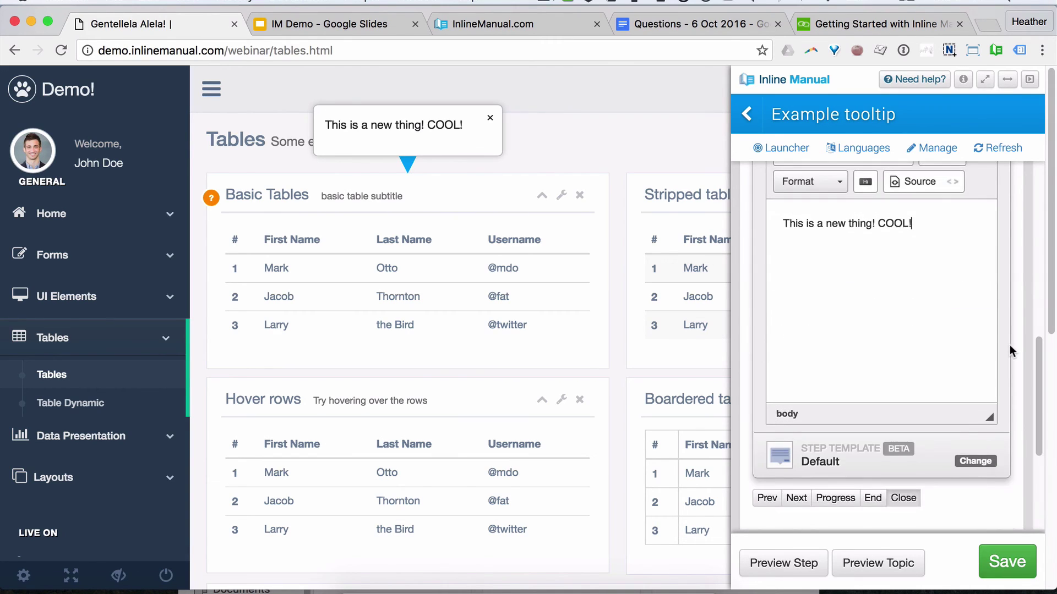
{"action": "left_click", "coordinate": [1025, 561]}
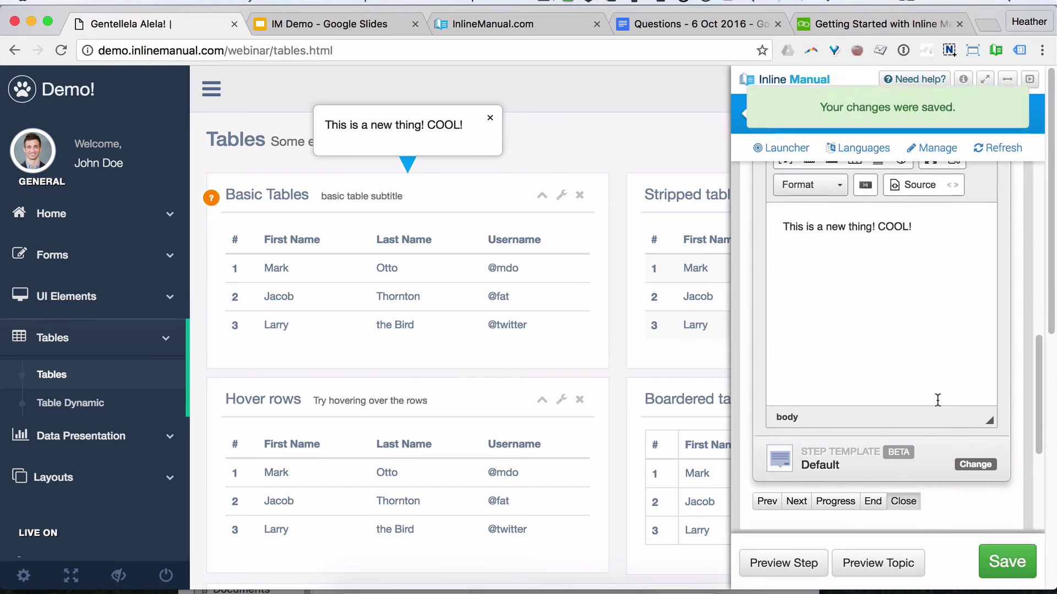
Step: Set Tip #1's launcher visibility from Active to Always
{"action": "scroll", "coordinate": [937, 399], "scroll_direction": "up", "scroll_amount": 7}
{"action": "scroll", "coordinate": [937, 395], "scroll_direction": "up", "scroll_amount": 5}
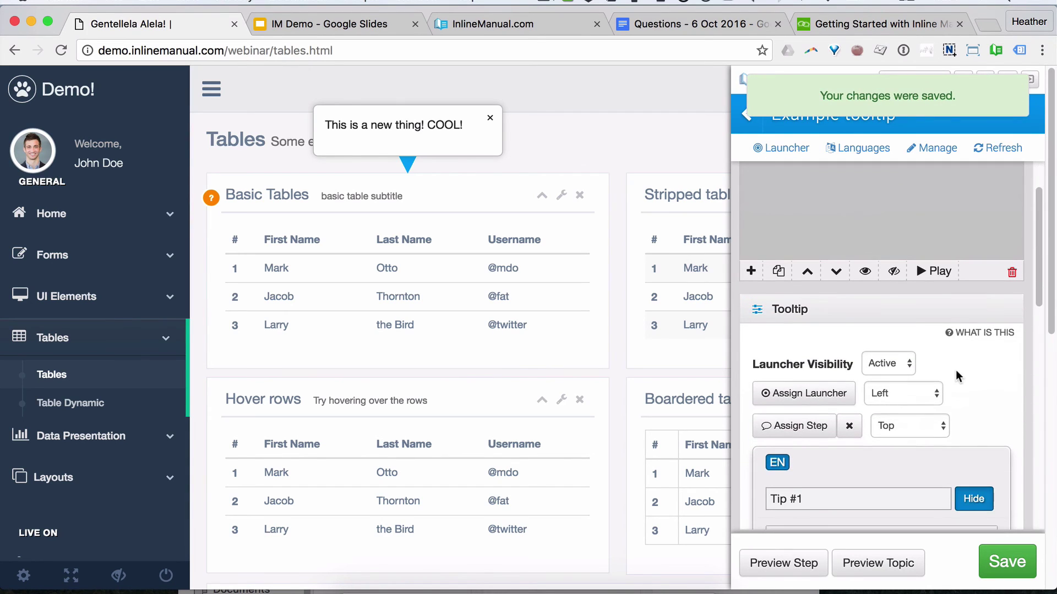
{"action": "left_click", "coordinate": [897, 361]}
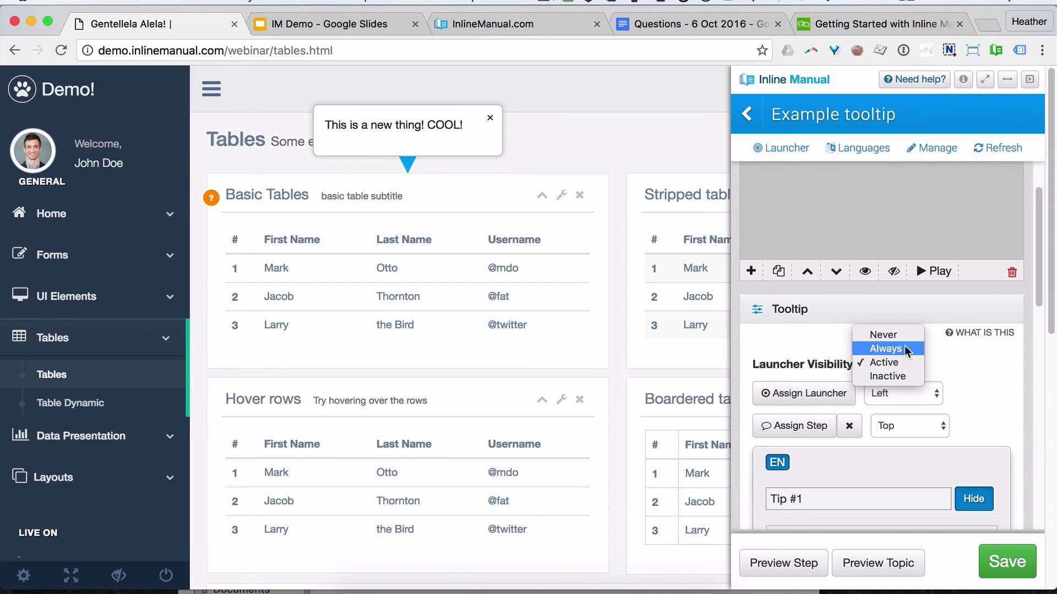
{"action": "left_click", "coordinate": [905, 350]}
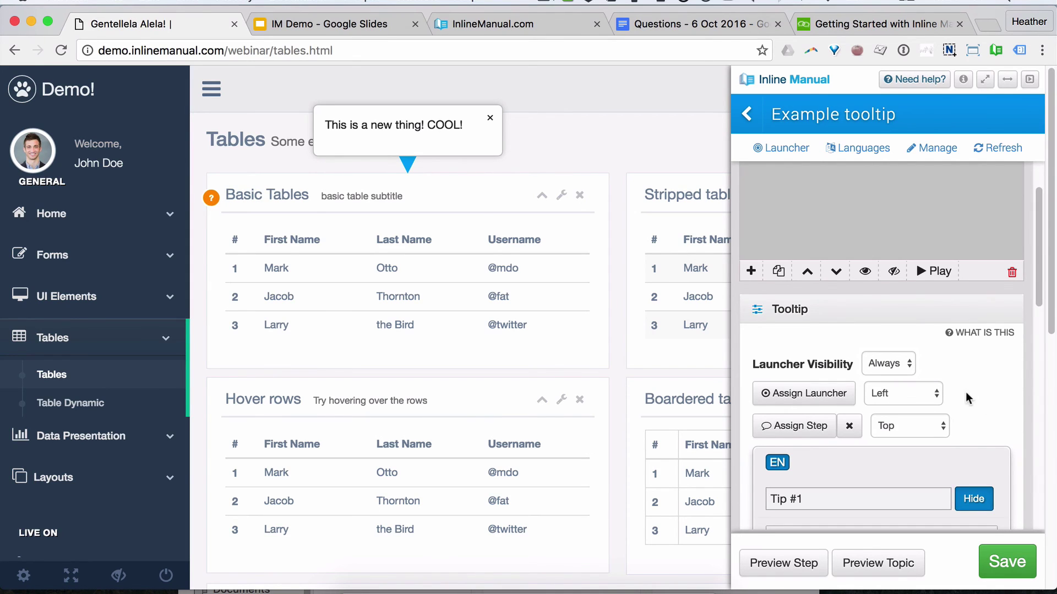
{"action": "scroll", "coordinate": [967, 397], "scroll_direction": "down", "scroll_amount": 10}
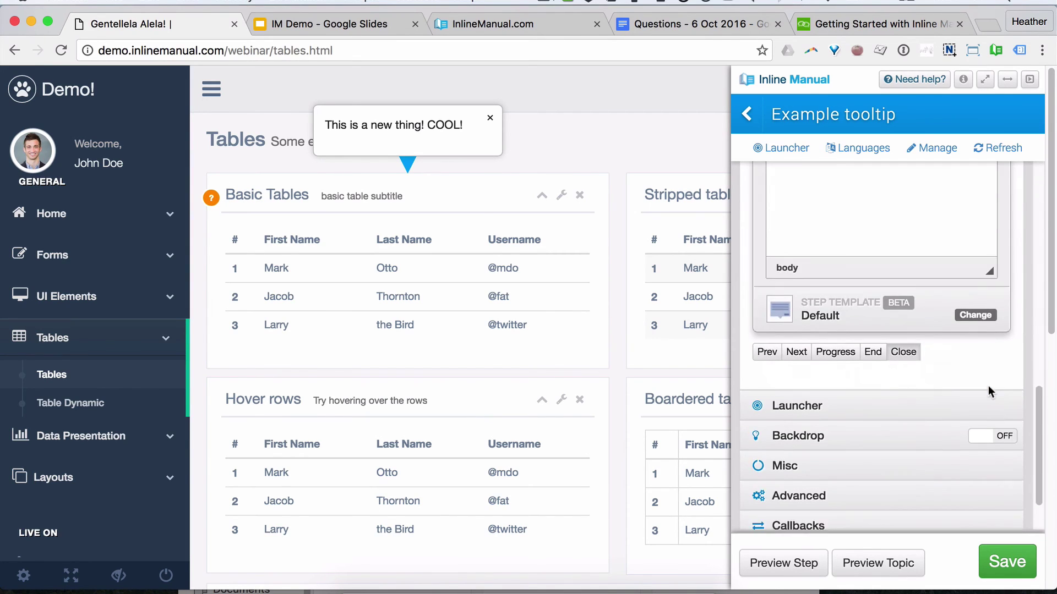
{"action": "scroll", "coordinate": [989, 392], "scroll_direction": "down", "scroll_amount": 4}
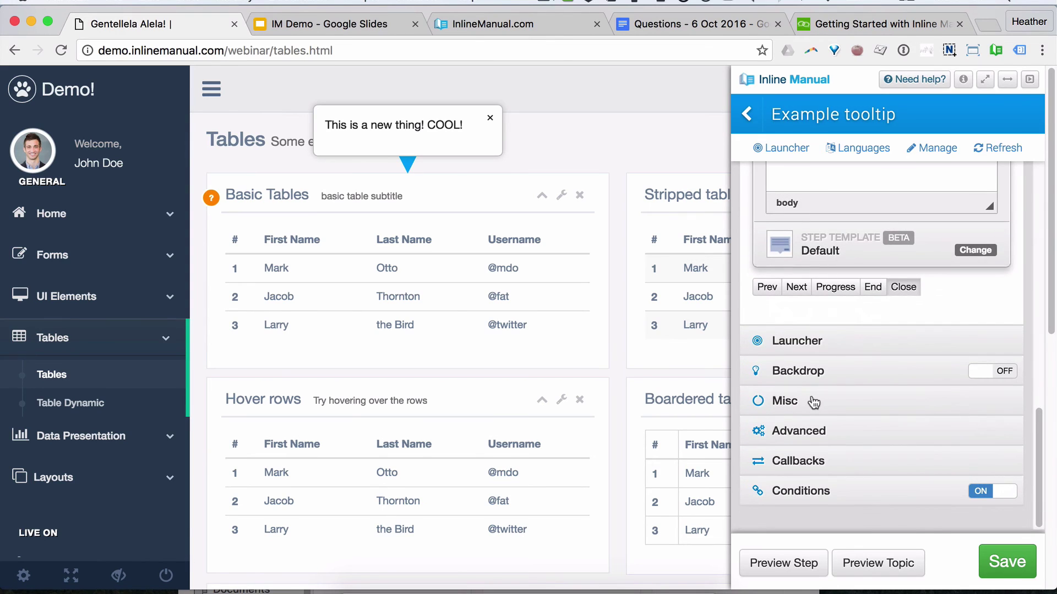
Step: Set the launcher's content symbol to '!'
{"action": "left_click", "coordinate": [813, 403]}
{"action": "left_click", "coordinate": [798, 283]}
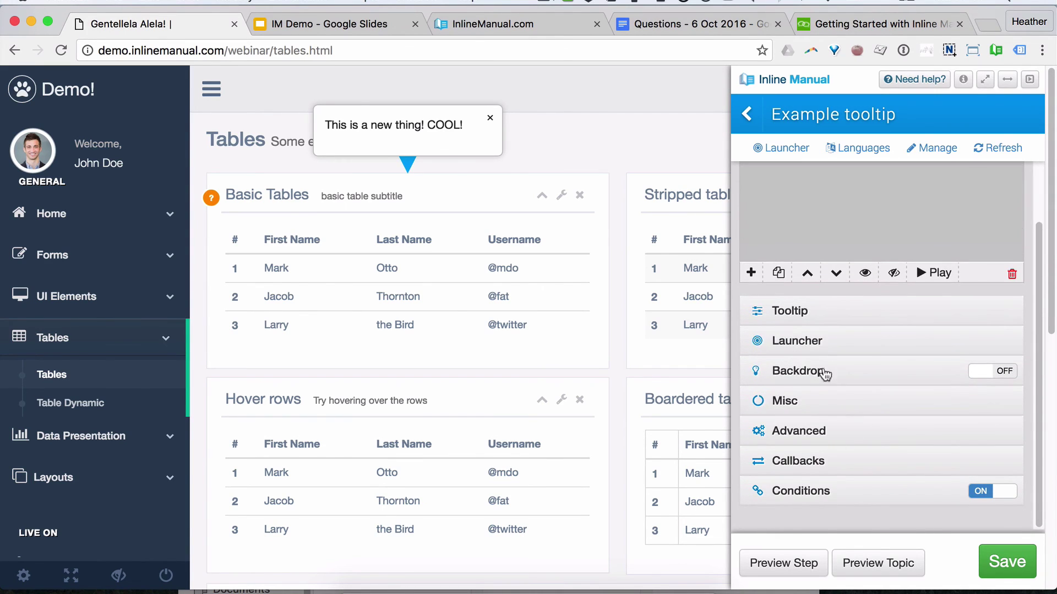
{"action": "left_click", "coordinate": [814, 341]}
{"action": "scroll", "coordinate": [932, 384], "scroll_direction": "down", "scroll_amount": 2}
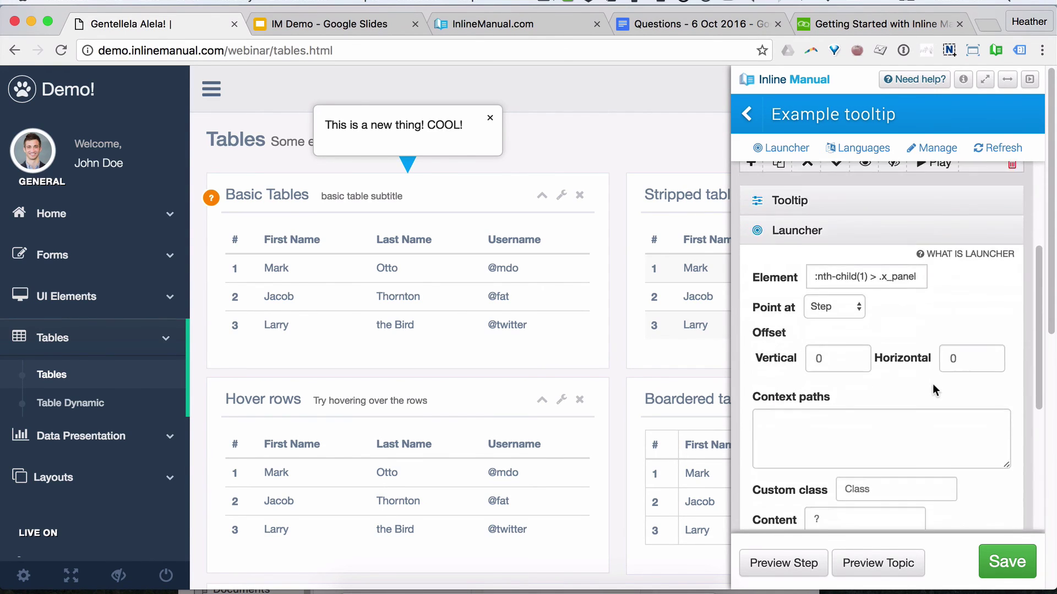
{"action": "scroll", "coordinate": [932, 384], "scroll_direction": "down", "scroll_amount": 2}
{"action": "left_click", "coordinate": [837, 463]}
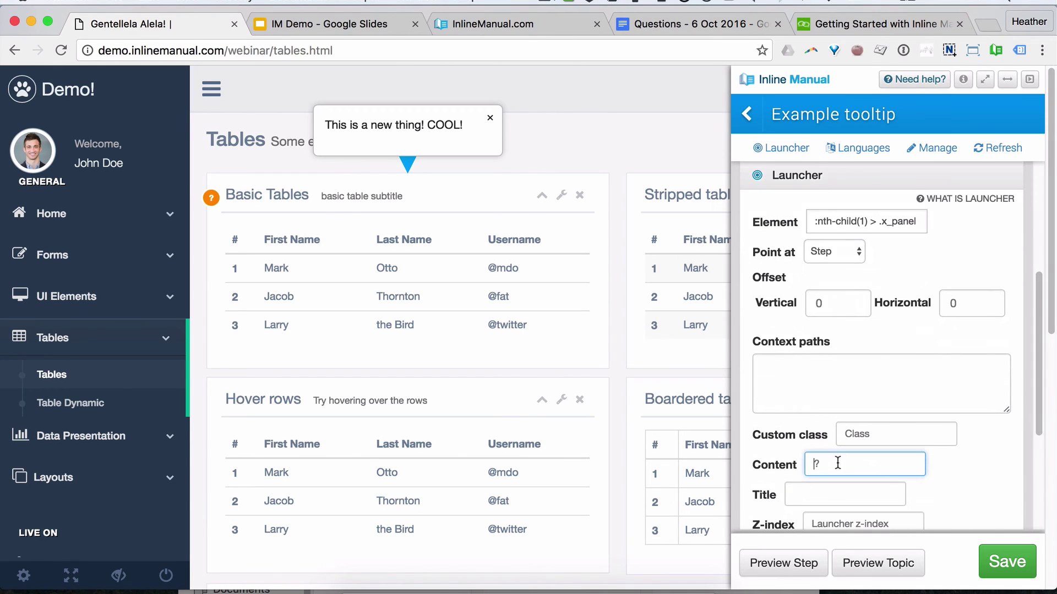
{"action": "type", "text": "?"}
{"action": "left_click", "coordinate": [950, 434]}
Step: Set the launcher's vertical offset to 0 and horizontal offset to 4
{"action": "left_click", "coordinate": [846, 304]}
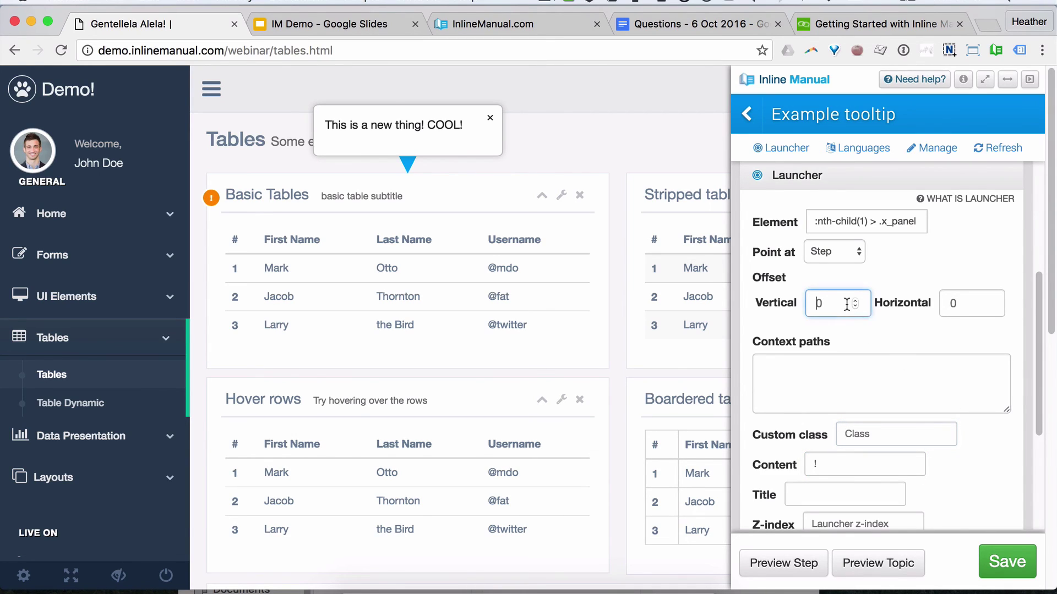
{"action": "left_click", "coordinate": [856, 301]}
{"action": "left_click", "coordinate": [856, 301]}
{"action": "left_click", "coordinate": [856, 306]}
{"action": "left_click", "coordinate": [855, 307]}
{"action": "left_click", "coordinate": [856, 307]}
{"action": "left_click_drag", "start_coordinate": [848, 308], "coordinate": [791, 297]}
{"action": "type", "text": "0"}
{"action": "left_click", "coordinate": [971, 299]}
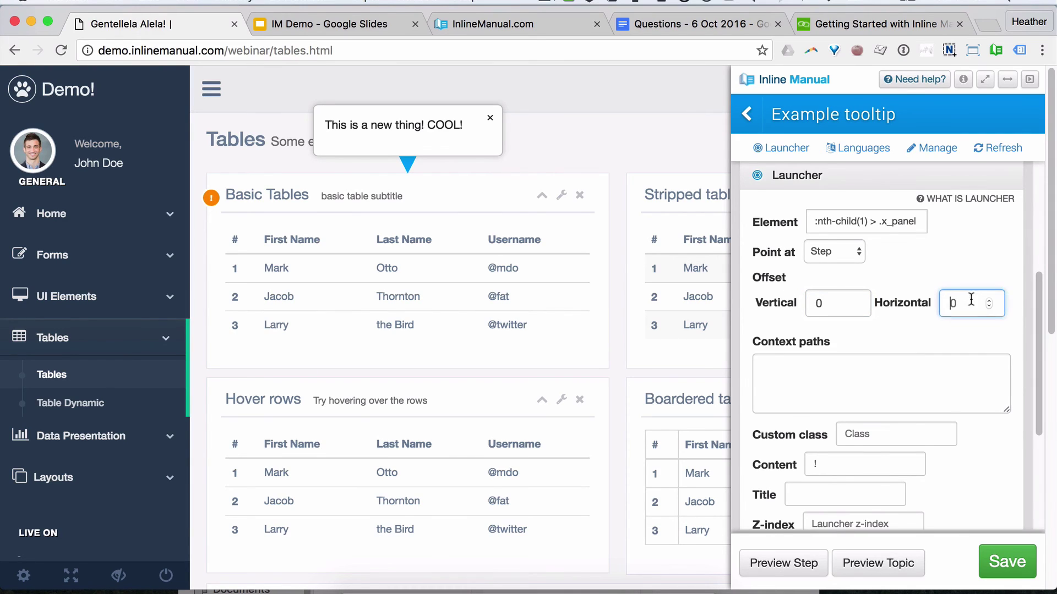
{"action": "left_click", "coordinate": [989, 300]}
{"action": "left_click", "coordinate": [989, 300]}
{"action": "left_click", "coordinate": [989, 301]}
{"action": "left_click", "coordinate": [989, 300]}
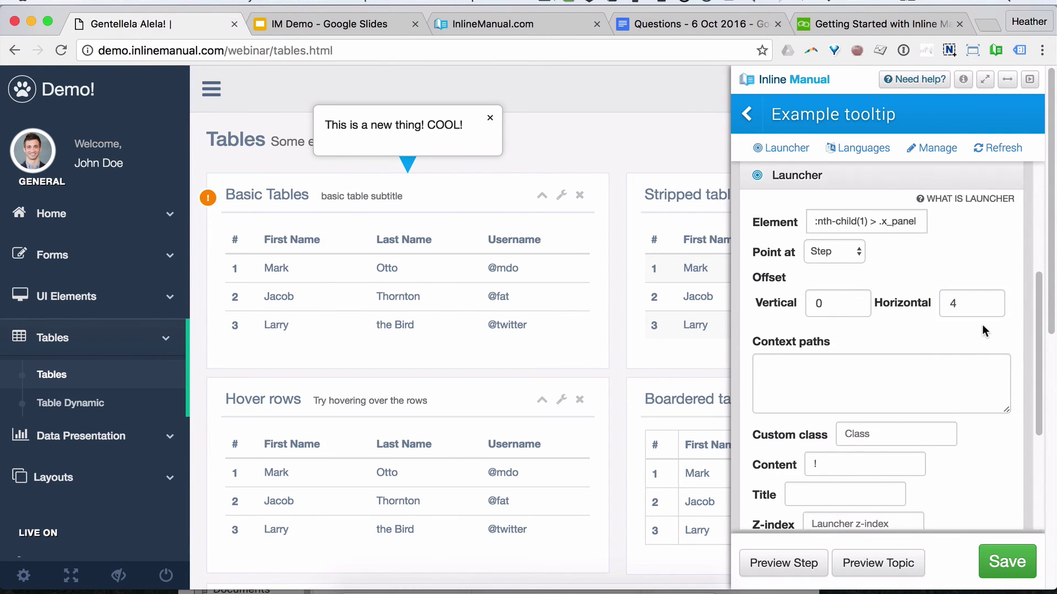
Step: Keep the launcher pointing at the step and go to the greatstuff.dev People page
{"action": "left_click", "coordinate": [856, 253]}
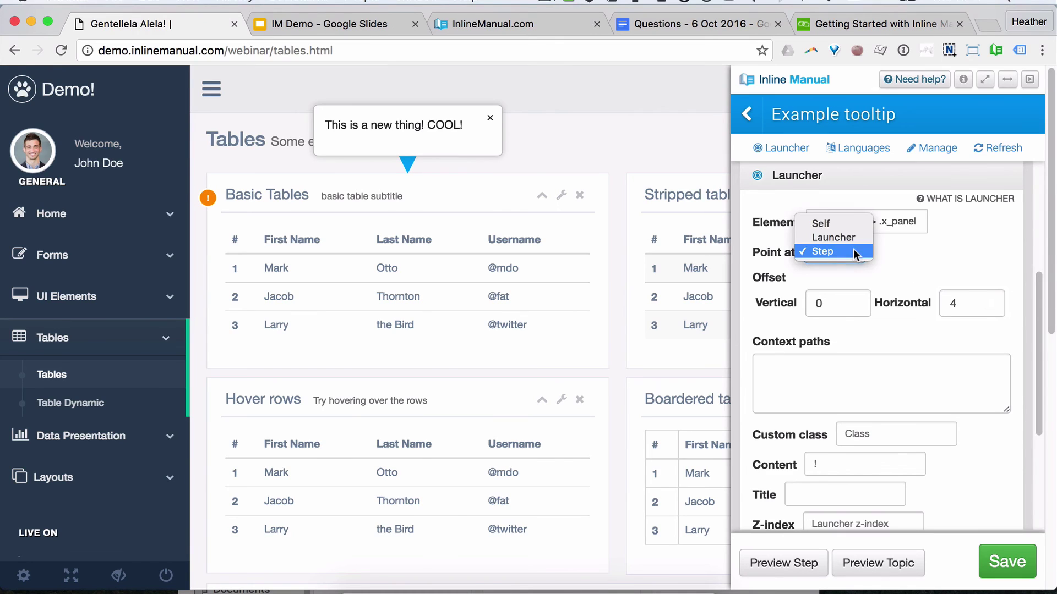
{"action": "left_click", "coordinate": [858, 252]}
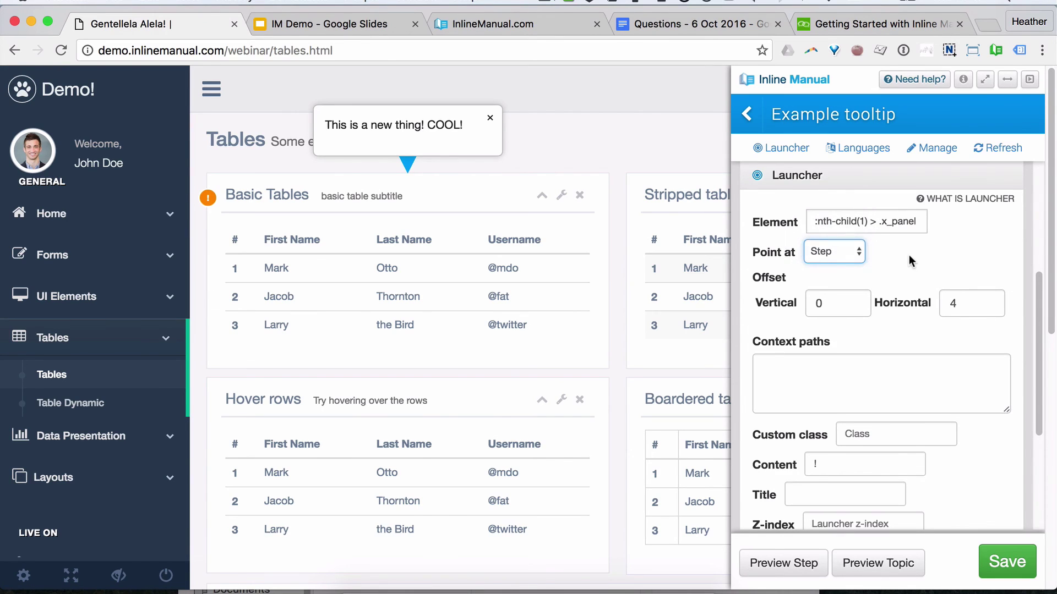
{"action": "scroll", "coordinate": [983, 426], "scroll_direction": "down", "scroll_amount": 3}
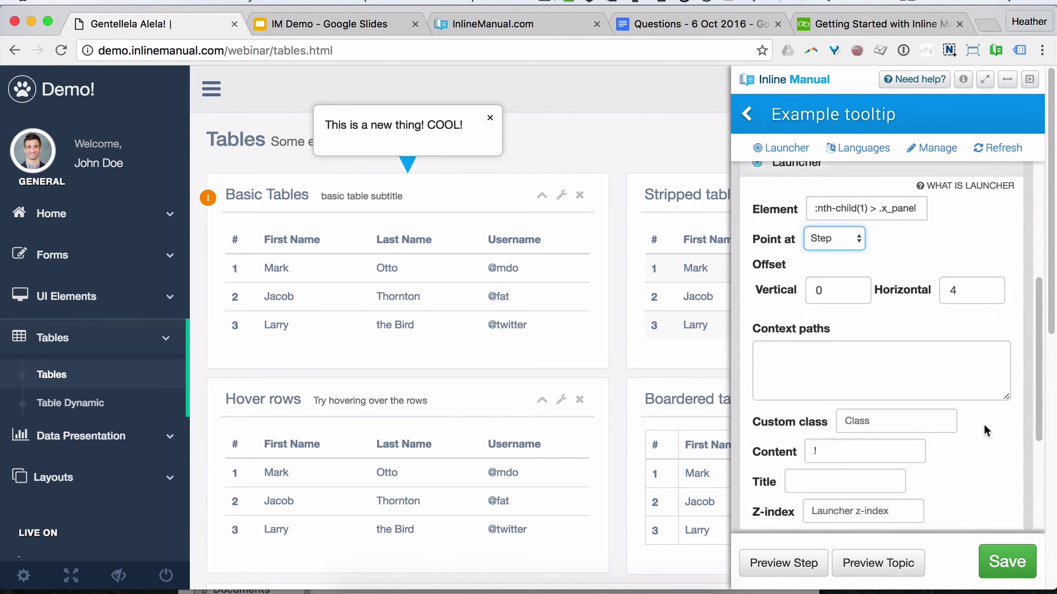
{"action": "scroll", "coordinate": [983, 424], "scroll_direction": "up", "scroll_amount": 3}
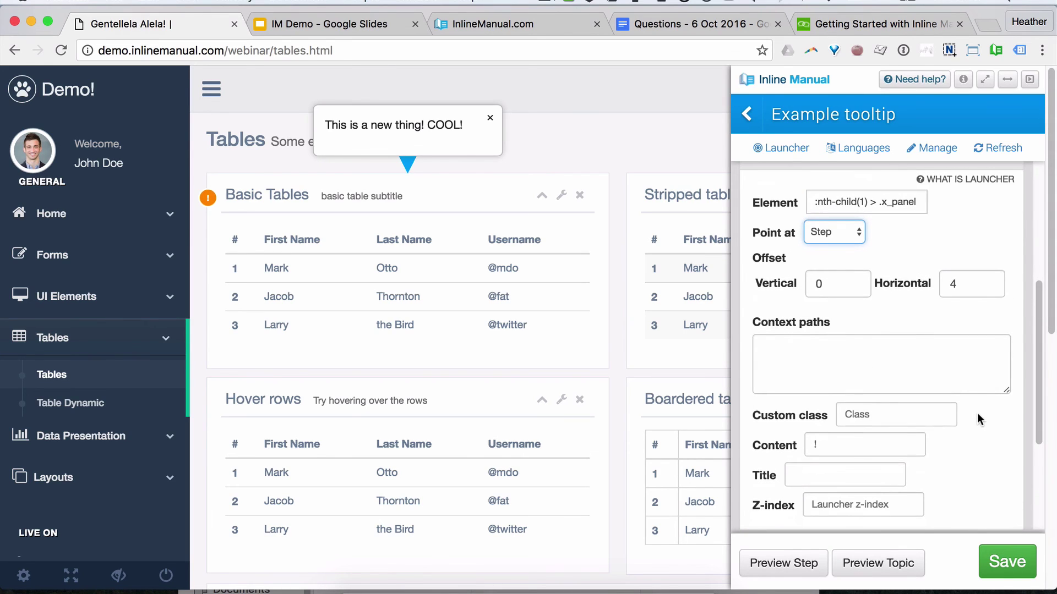
{"action": "scroll", "coordinate": [976, 413], "scroll_direction": "up", "scroll_amount": 2}
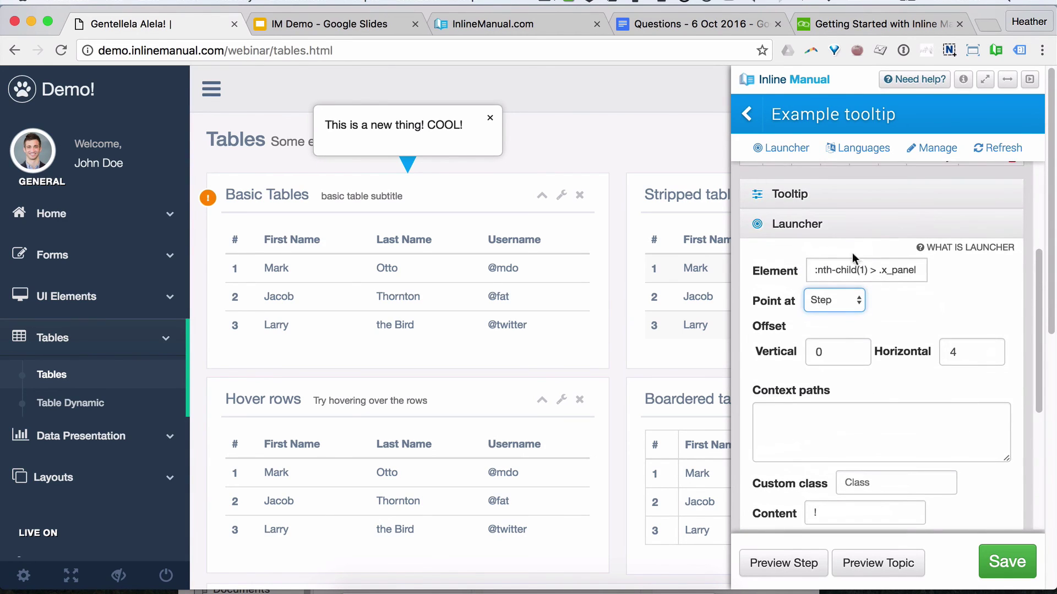
{"action": "left_click", "coordinate": [823, 228]}
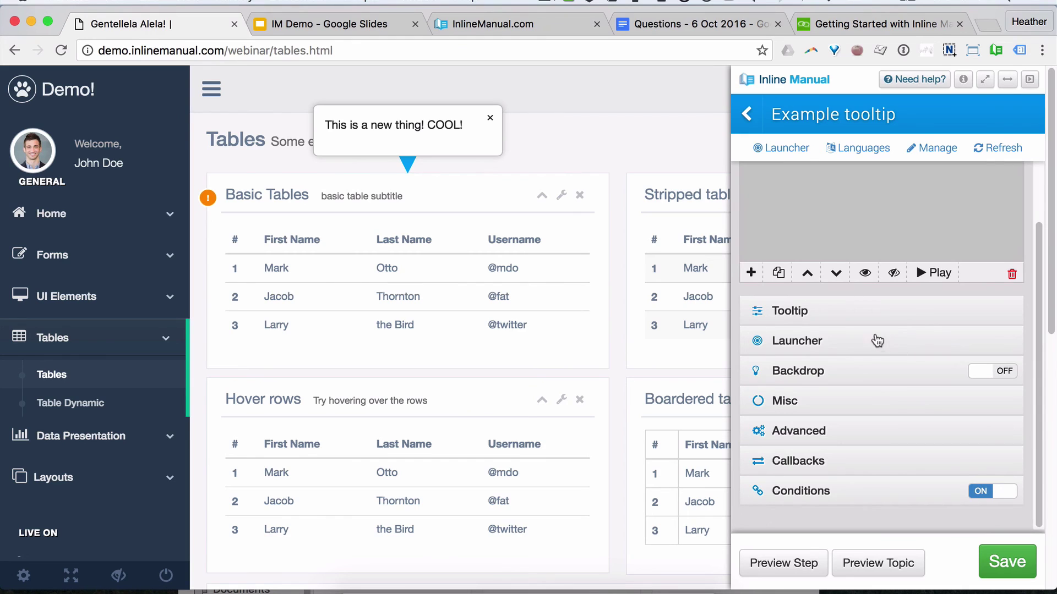
{"action": "left_click", "coordinate": [522, 23]}
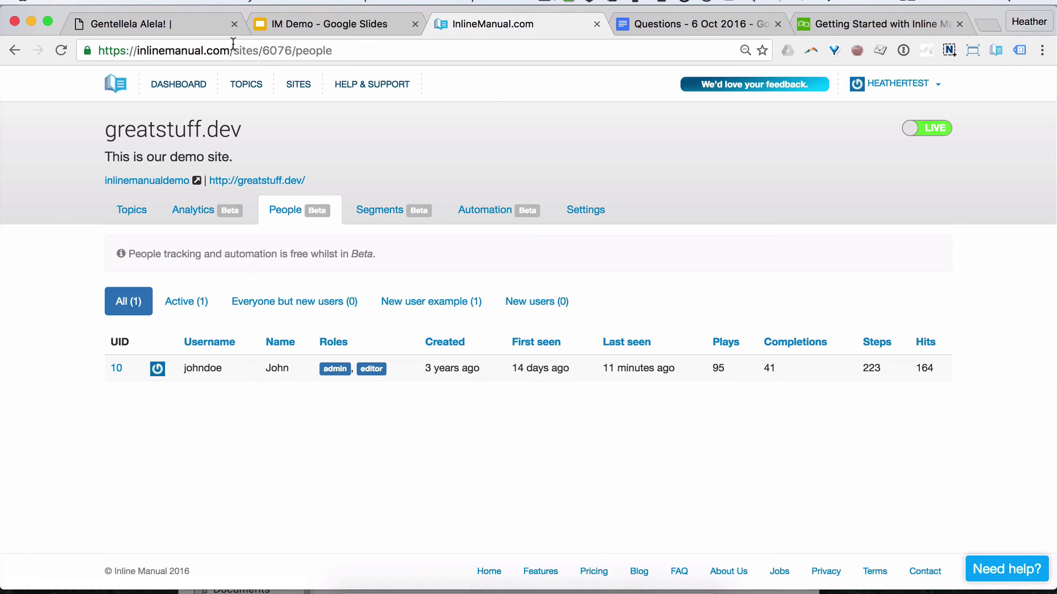
Step: Load the Inline Manual blog and open 'Continuous user onboarding - Part 3'
{"action": "left_click_drag", "start_coordinate": [233, 44], "coordinate": [492, 101]}
{"action": "type", "text": "blog"}
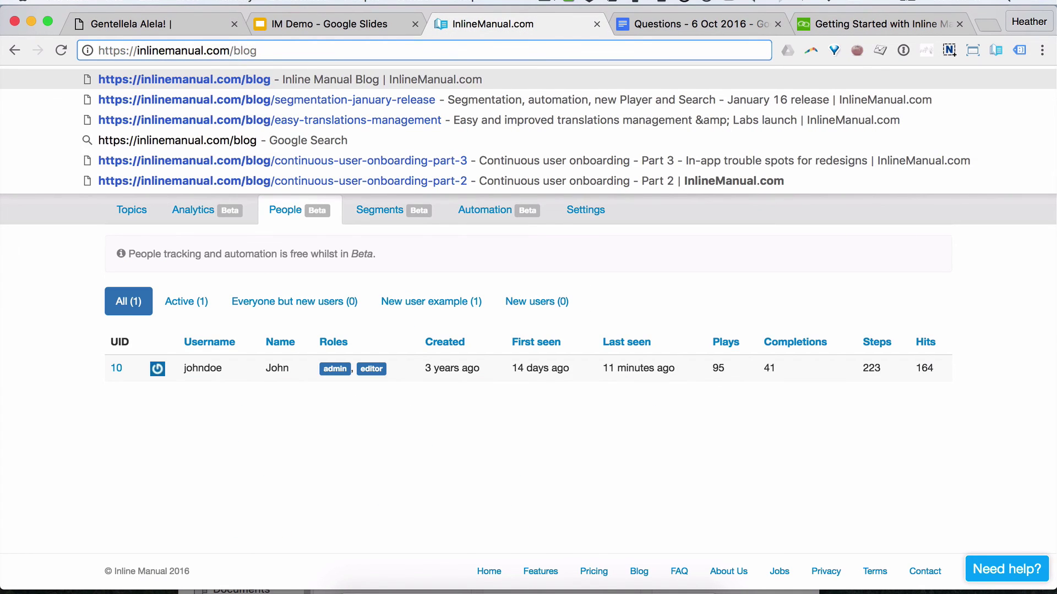
{"action": "key", "text": "Return"}
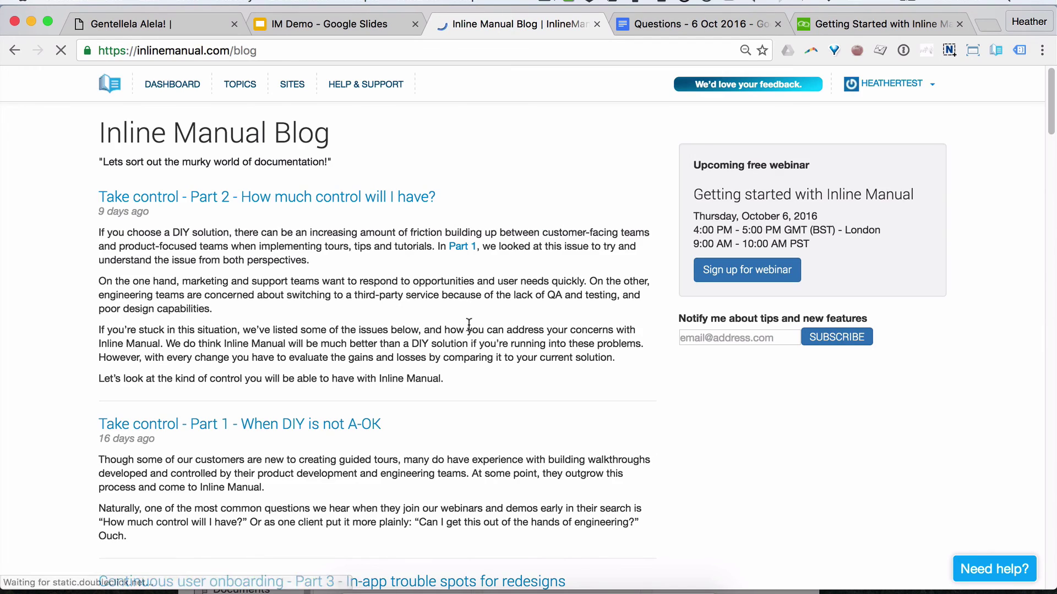
{"action": "scroll", "coordinate": [472, 317], "scroll_direction": "down", "scroll_amount": 1}
{"action": "scroll", "coordinate": [473, 318], "scroll_direction": "down", "scroll_amount": 7}
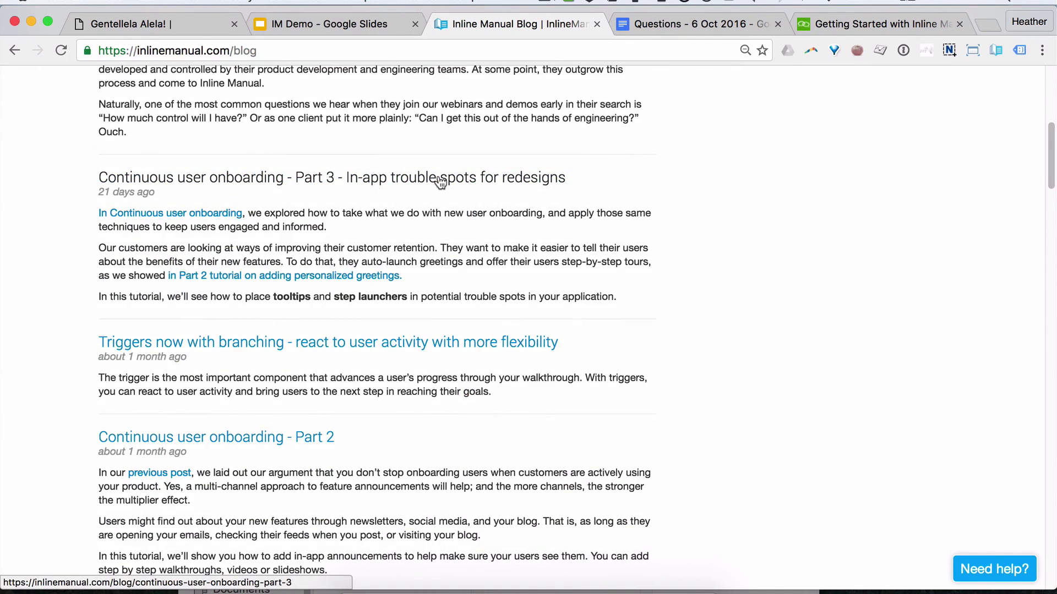
{"action": "left_click", "coordinate": [440, 181]}
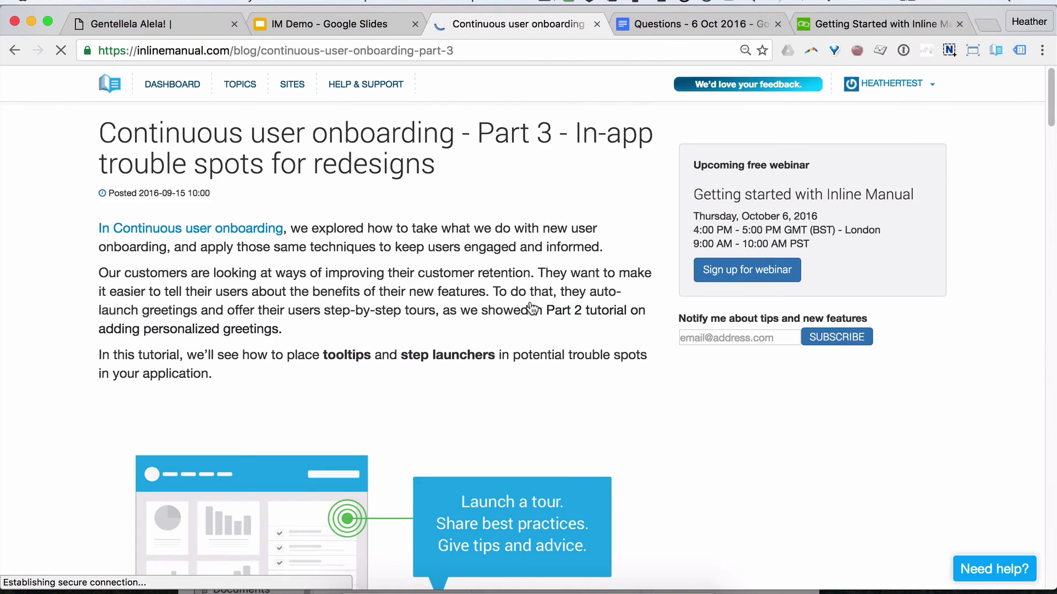
Step: Read down to the article's 'Add the tooltip' section, then return to the demo Tables page
{"action": "scroll", "coordinate": [534, 307], "scroll_direction": "down", "scroll_amount": 2}
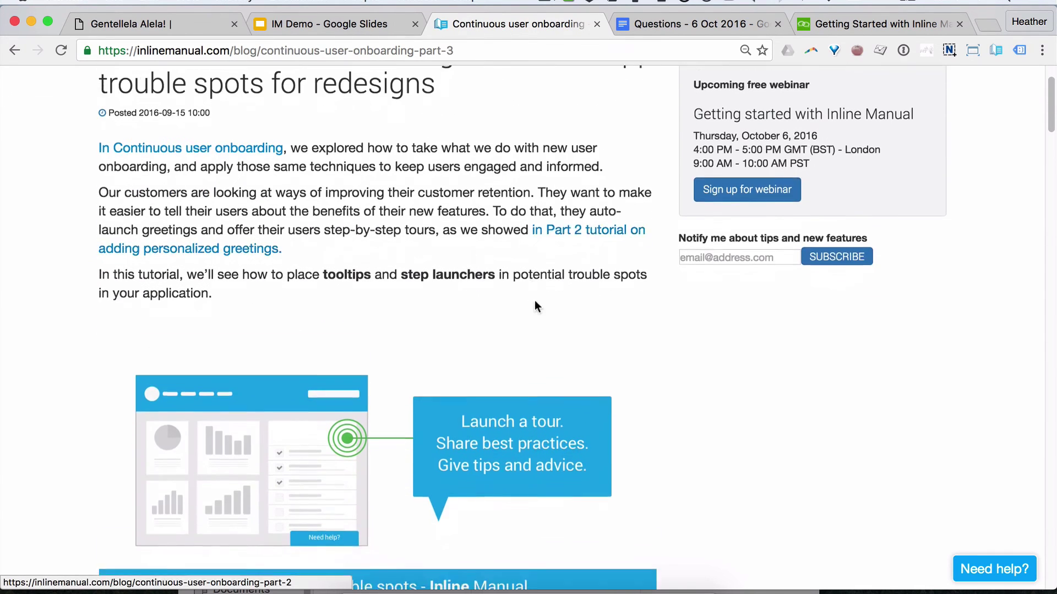
{"action": "scroll", "coordinate": [535, 306], "scroll_direction": "down", "scroll_amount": 9}
{"action": "scroll", "coordinate": [538, 300], "scroll_direction": "down", "scroll_amount": 7}
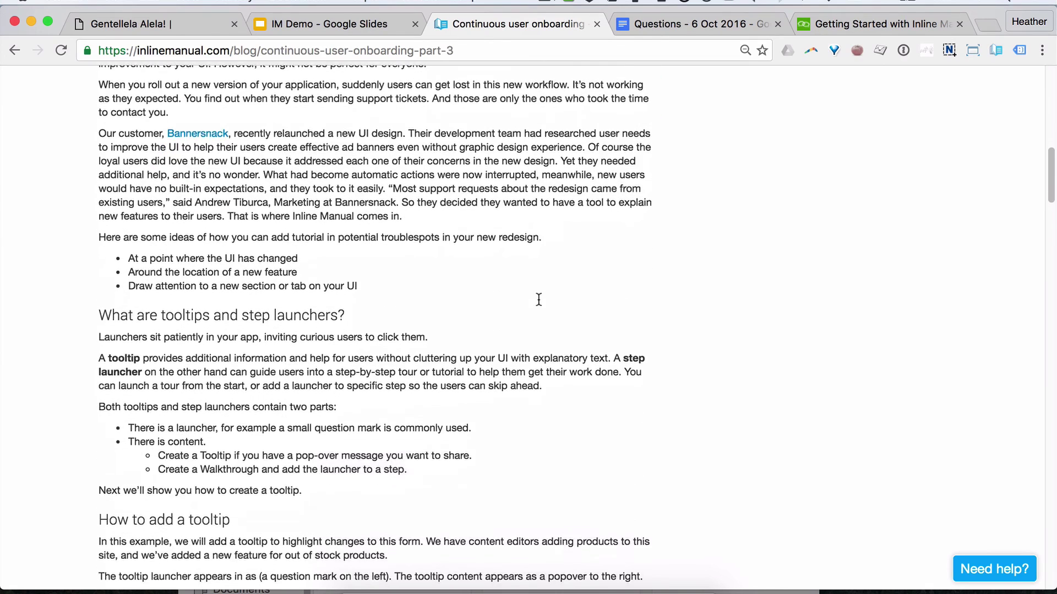
{"action": "scroll", "coordinate": [538, 304], "scroll_direction": "down", "scroll_amount": 3}
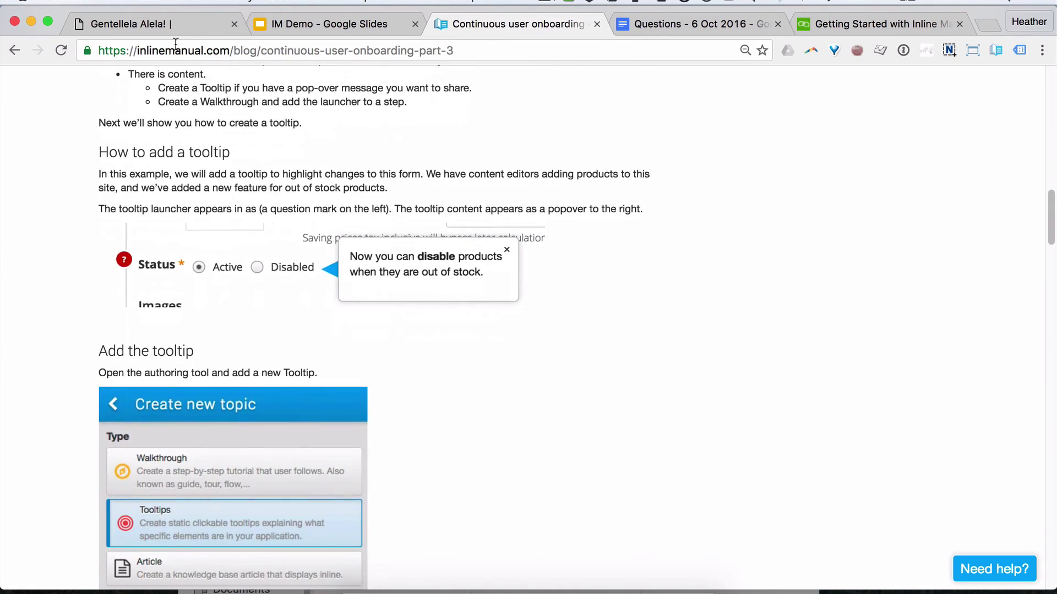
{"action": "scroll", "coordinate": [306, 225], "scroll_direction": "down", "scroll_amount": 4}
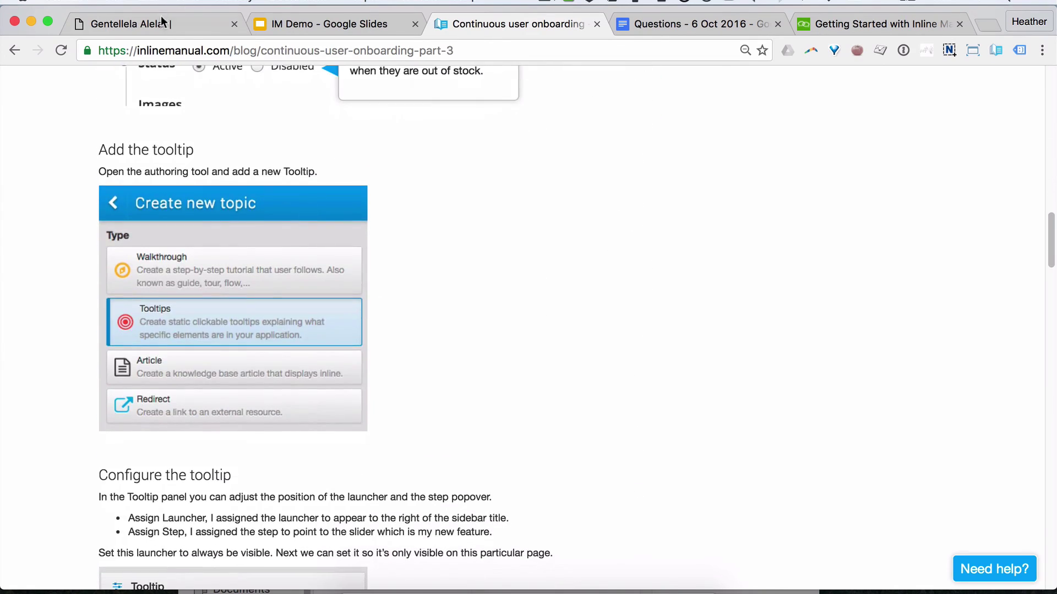
{"action": "left_click", "coordinate": [161, 22]}
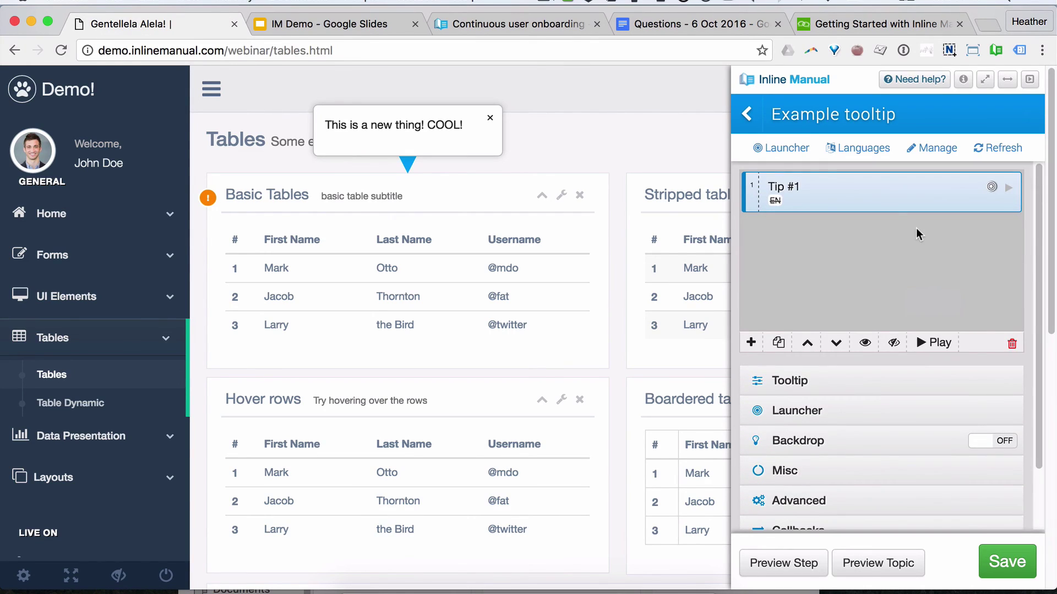
Step: Save the Example tooltip and close its 'COOL!' popup above Basic Tables
{"action": "left_click", "coordinate": [1007, 562]}
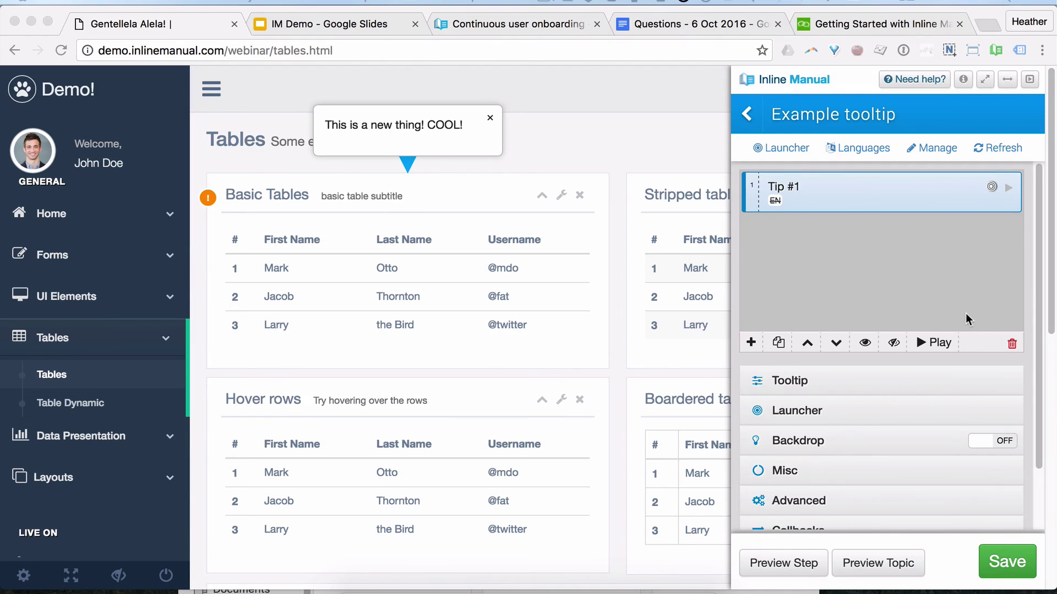
{"action": "left_click", "coordinate": [491, 120]}
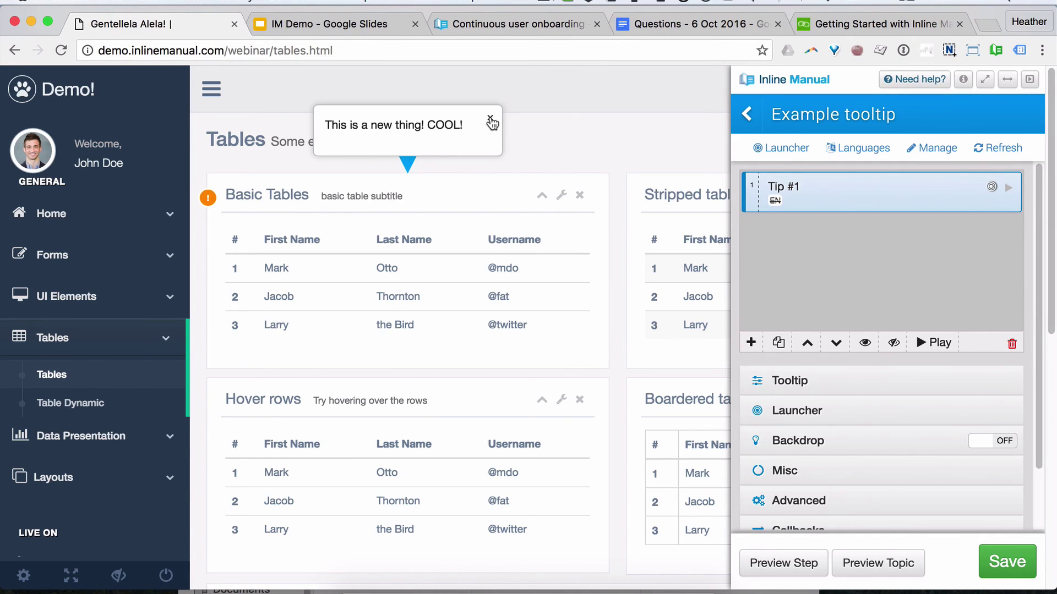
{"action": "left_click", "coordinate": [490, 121]}
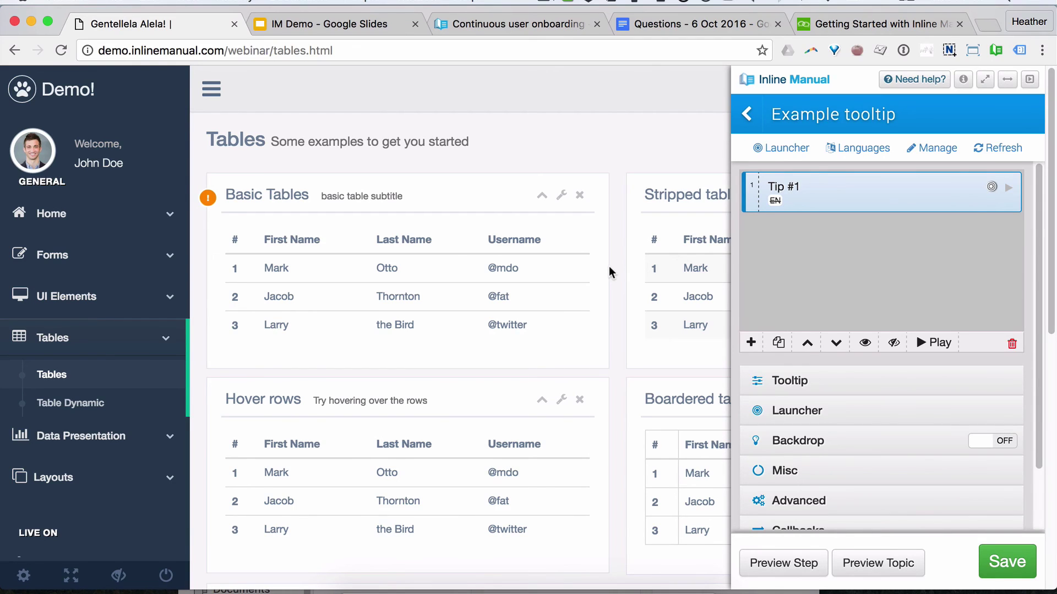
Step: Expand the Launcher and Tooltip settings and leave launcher visibility at Always
{"action": "left_click", "coordinate": [797, 406]}
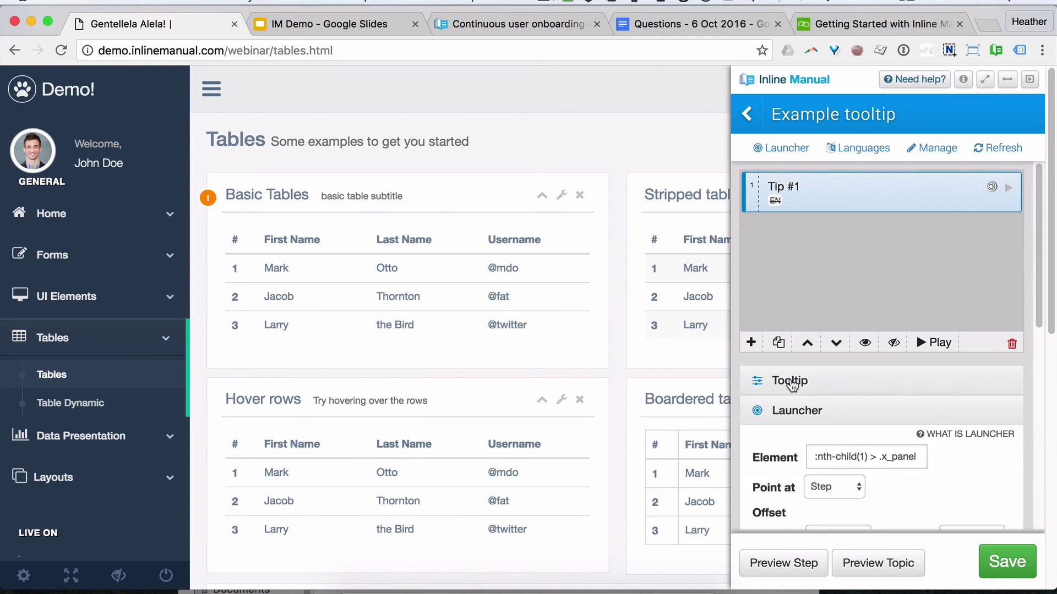
{"action": "left_click", "coordinate": [791, 384]}
{"action": "scroll", "coordinate": [935, 287], "scroll_direction": "down", "scroll_amount": 3}
{"action": "left_click", "coordinate": [904, 298]}
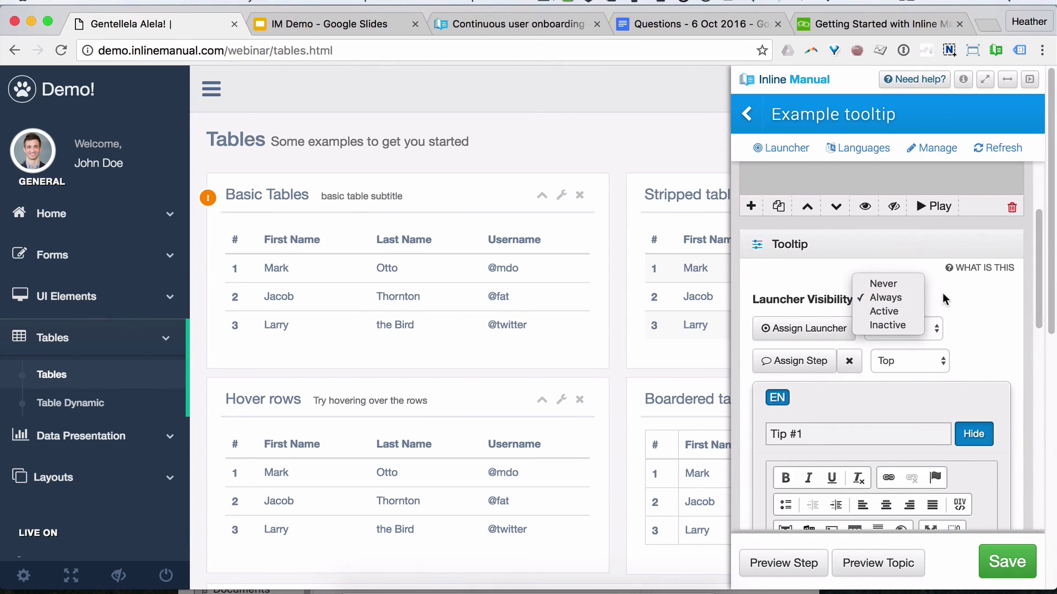
{"action": "left_click", "coordinate": [908, 298]}
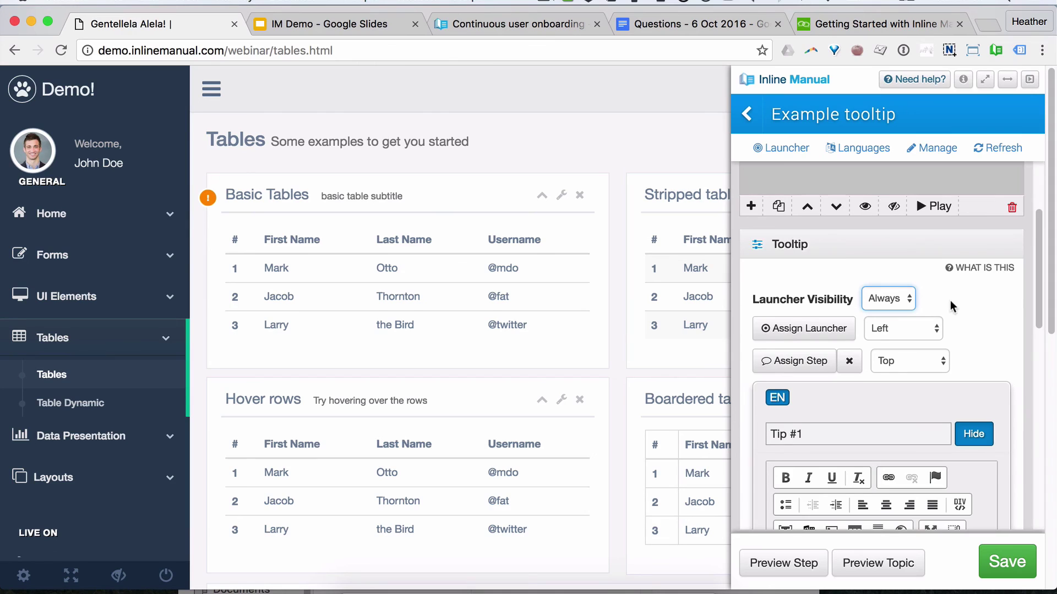
Step: Preview the tooltip from its launcher, save it unchanged, and go back to the topic list
{"action": "left_click", "coordinate": [209, 199]}
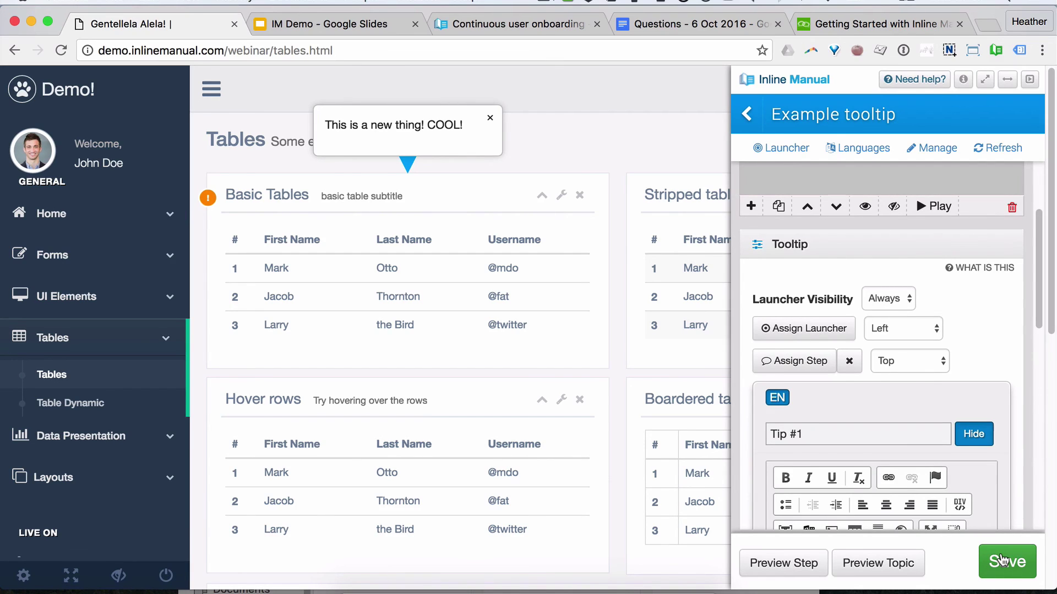
{"action": "left_click", "coordinate": [1003, 560]}
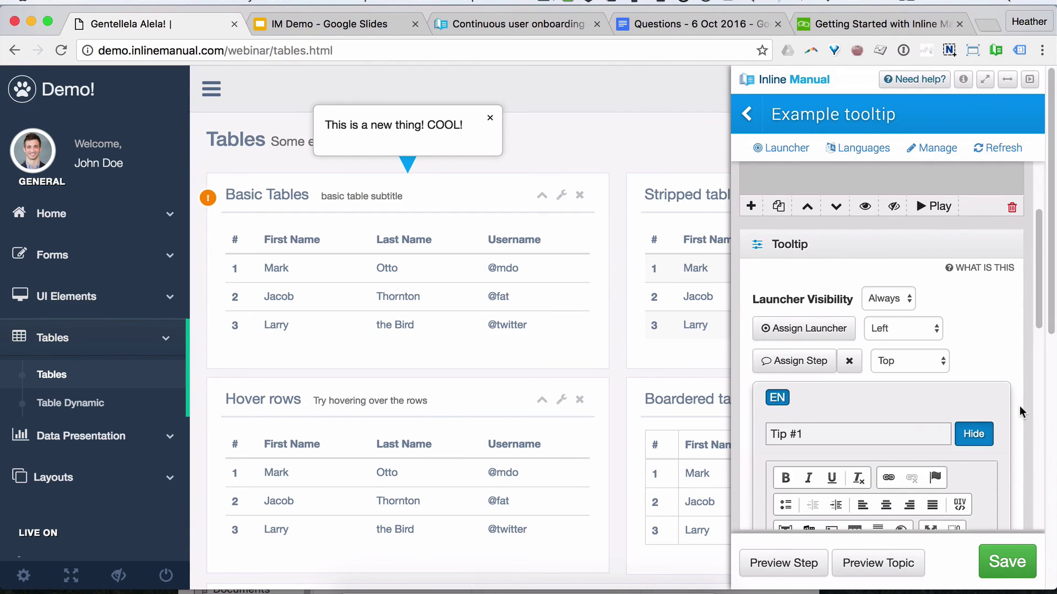
{"action": "left_click", "coordinate": [911, 304]}
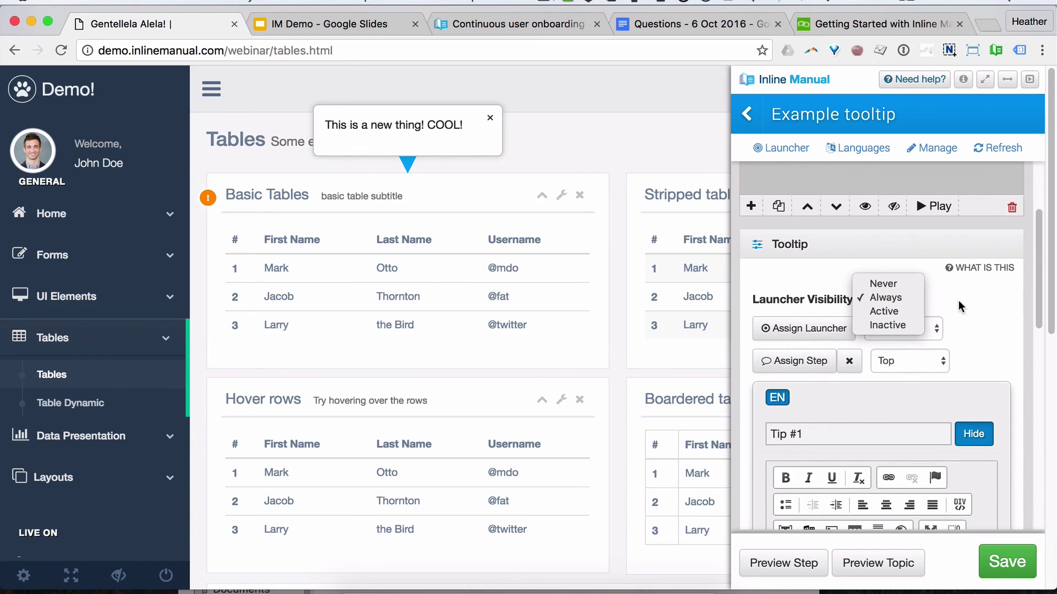
{"action": "left_click", "coordinate": [959, 306]}
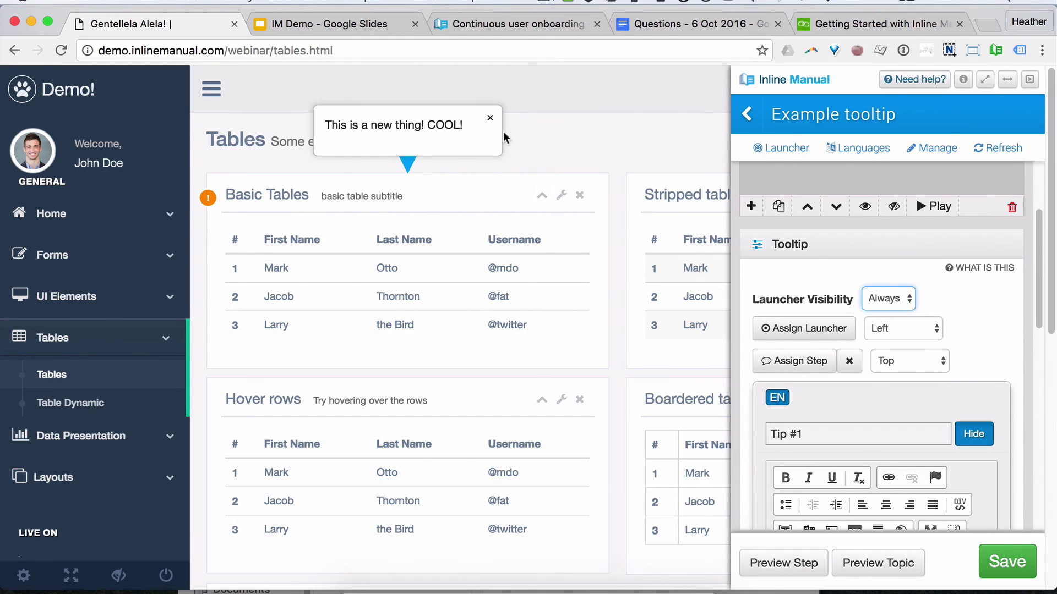
{"action": "left_click", "coordinate": [489, 119]}
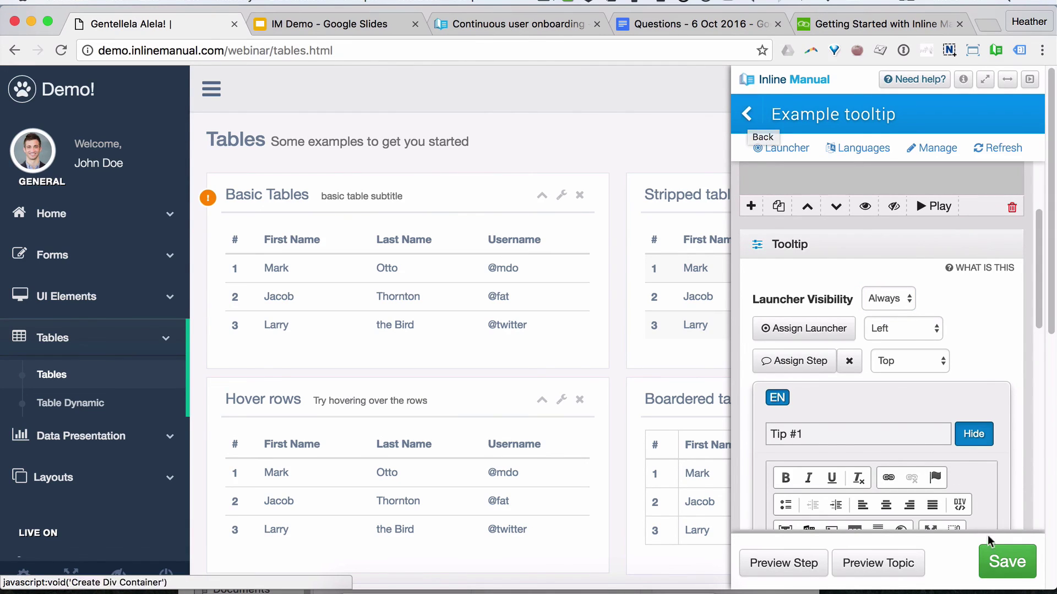
{"action": "left_click", "coordinate": [747, 118]}
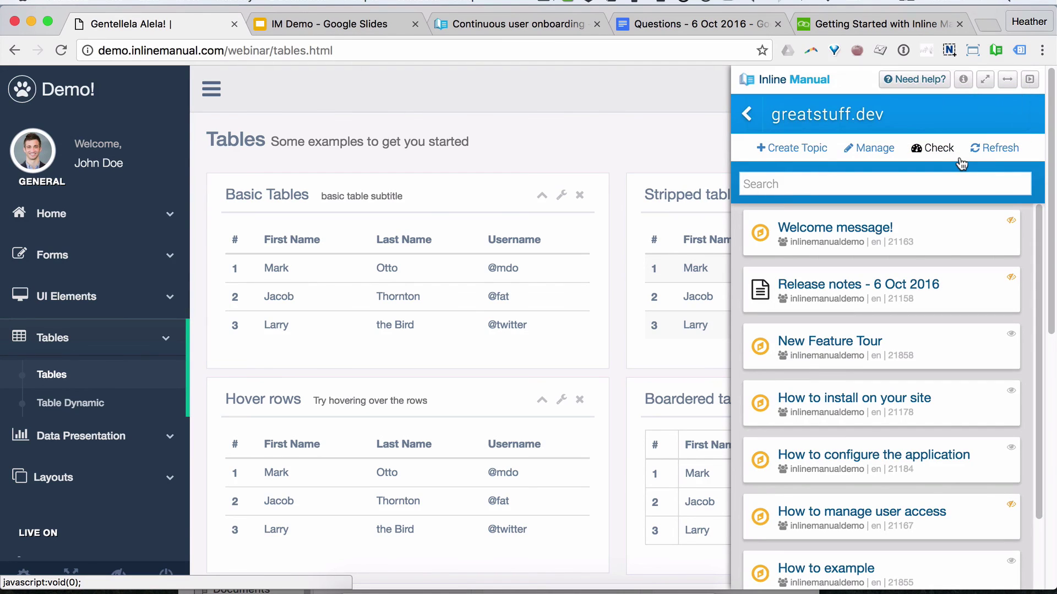
Step: Reload the demo Tables page and bring back the Inline Manual authoring panel
{"action": "left_click", "coordinate": [928, 147]}
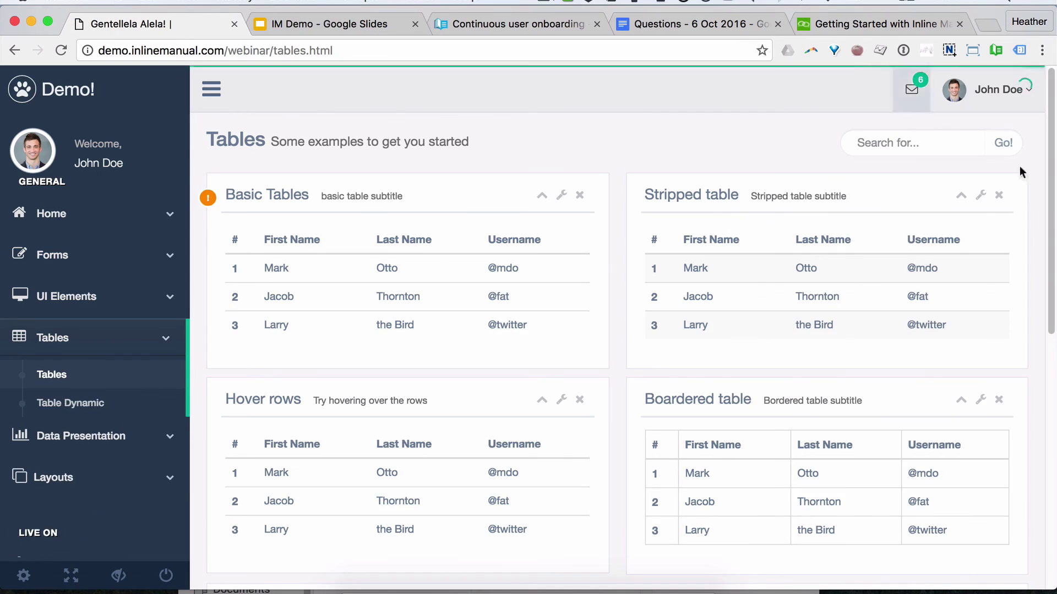
{"action": "left_click", "coordinate": [995, 51]}
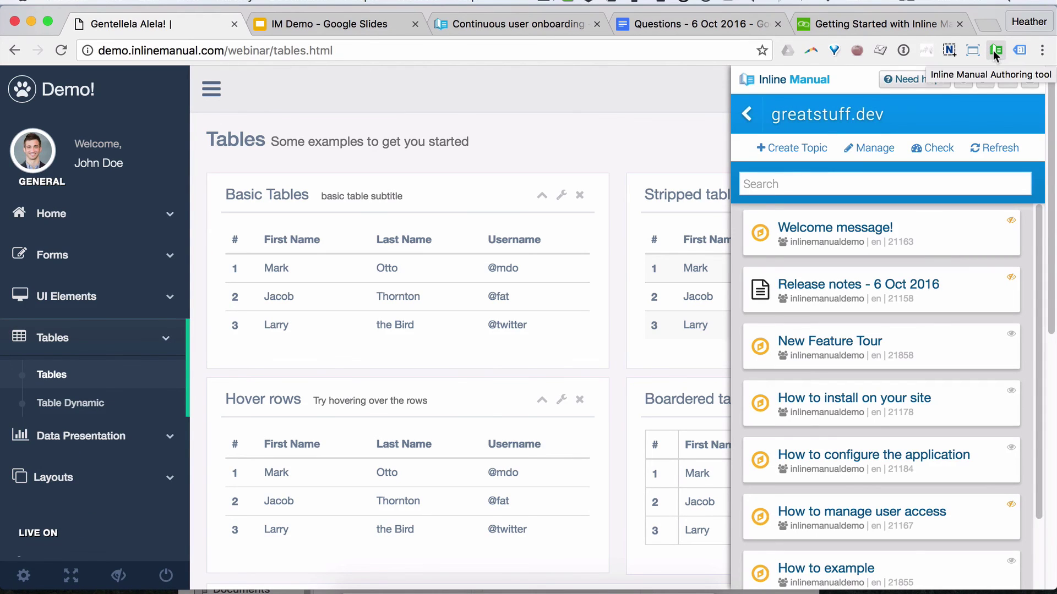
Step: As a visitor, open and close the Basic Tables '!' tooltip and the Tutorials list, then reopen the panel
{"action": "left_click", "coordinate": [995, 51]}
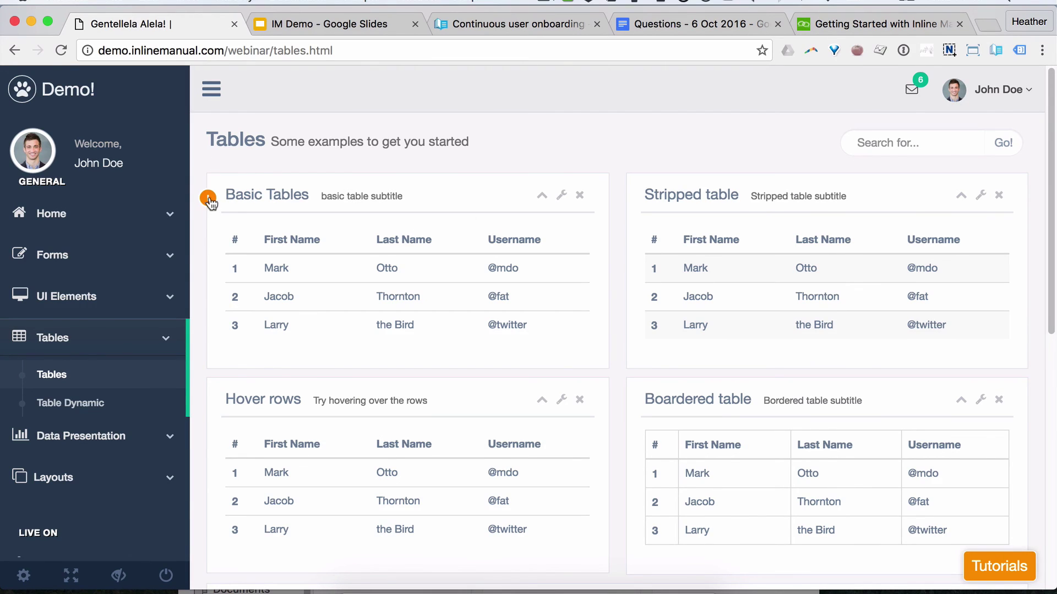
{"action": "left_click", "coordinate": [209, 202]}
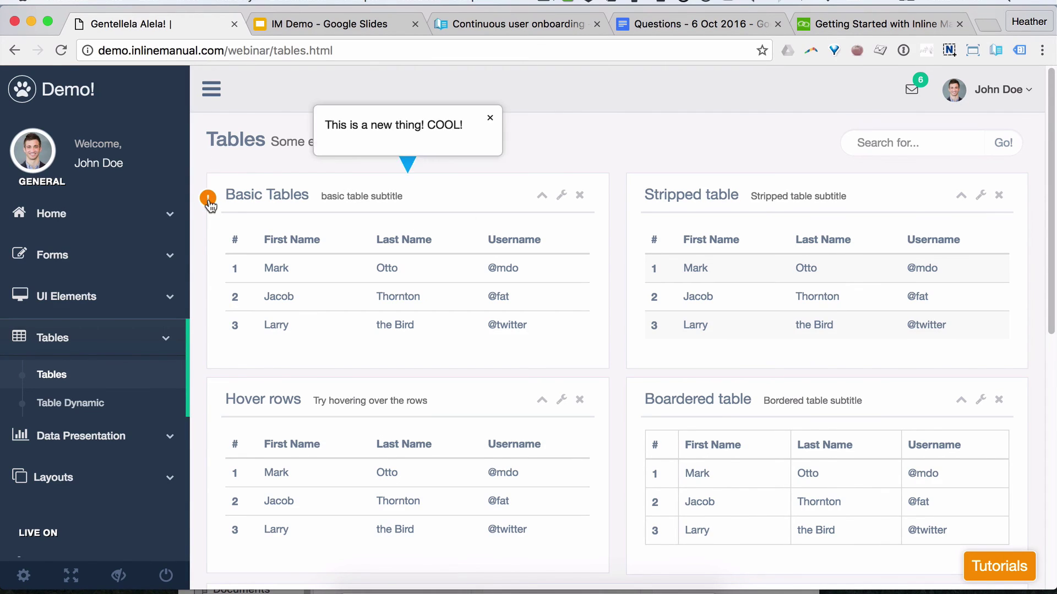
{"action": "left_click", "coordinate": [209, 202]}
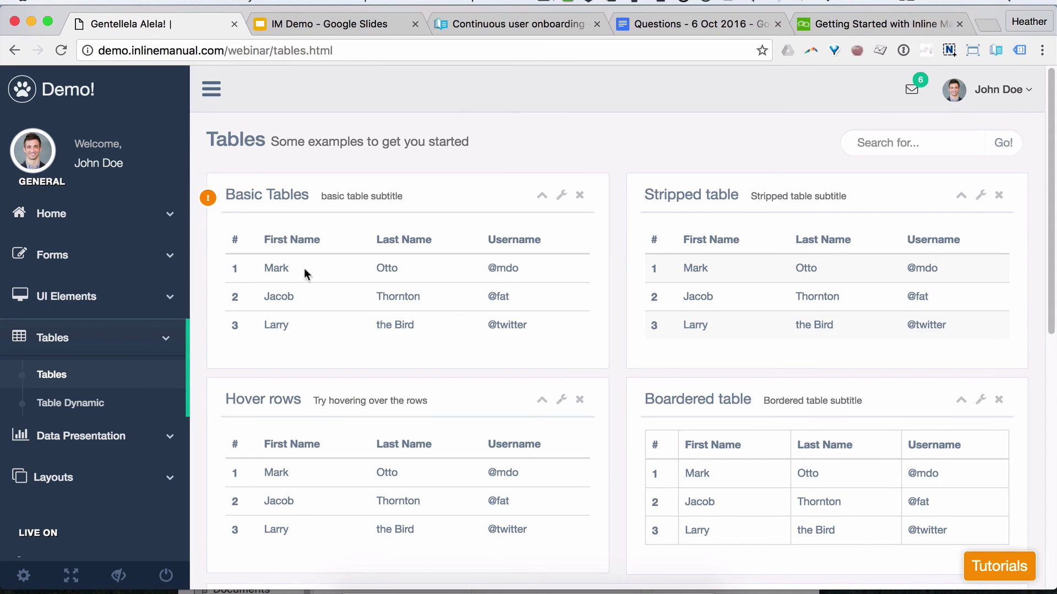
{"action": "left_click", "coordinate": [982, 567]}
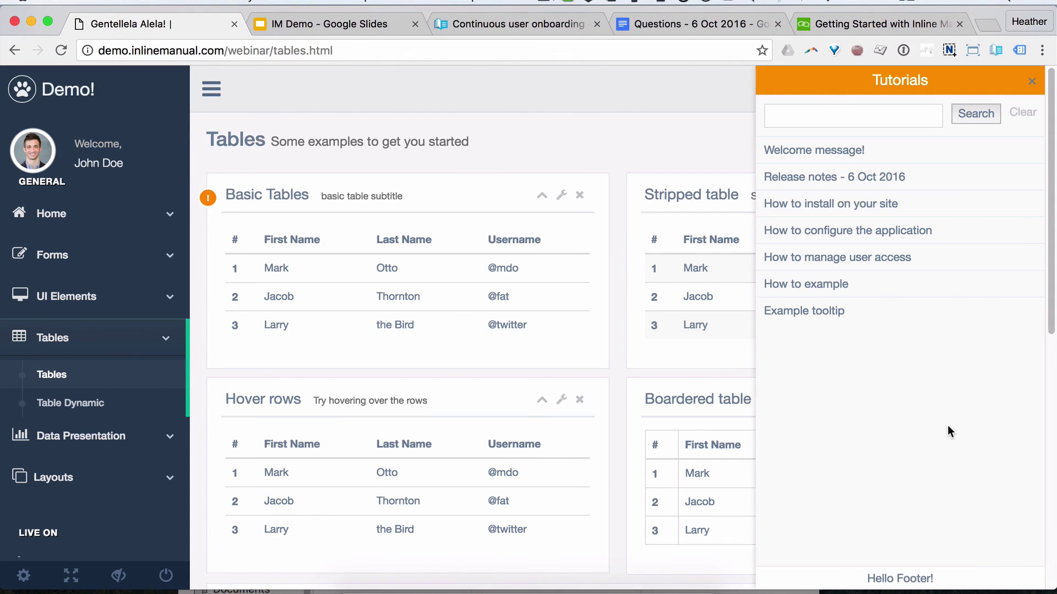
{"action": "left_click", "coordinate": [1031, 81]}
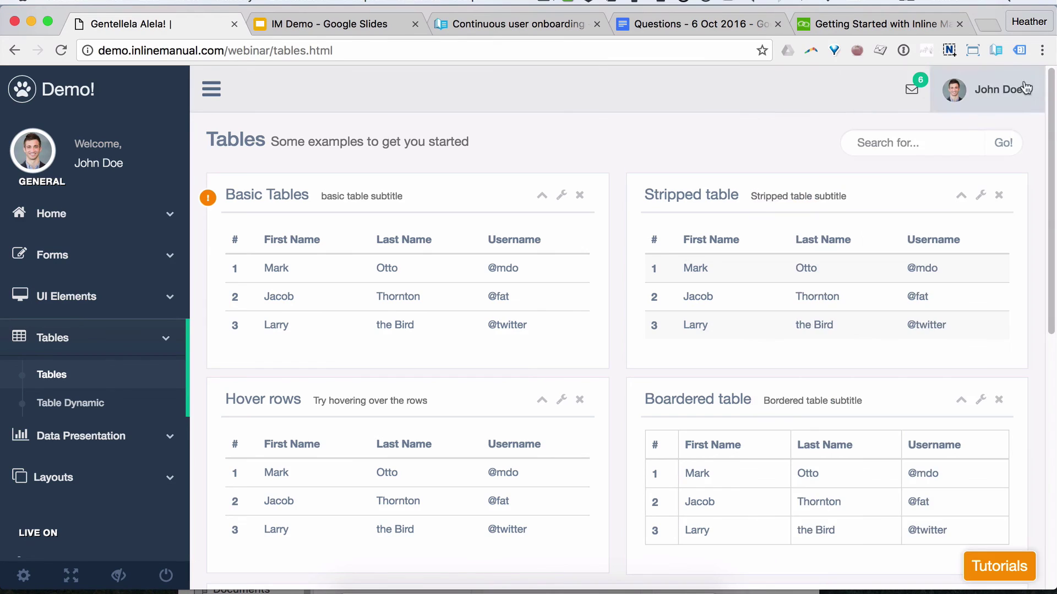
{"action": "left_click", "coordinate": [993, 50]}
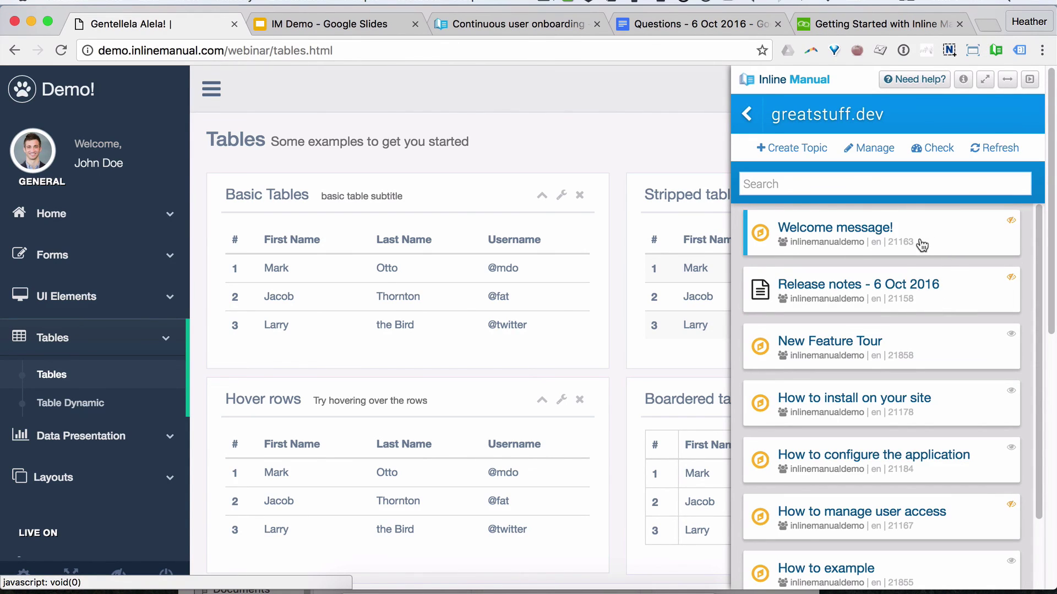
Step: Set the Example tooltip's launcher visibility to Active, save it, and close the authoring panel
{"action": "scroll", "coordinate": [914, 453], "scroll_direction": "down", "scroll_amount": 3}
{"action": "left_click", "coordinate": [894, 546]}
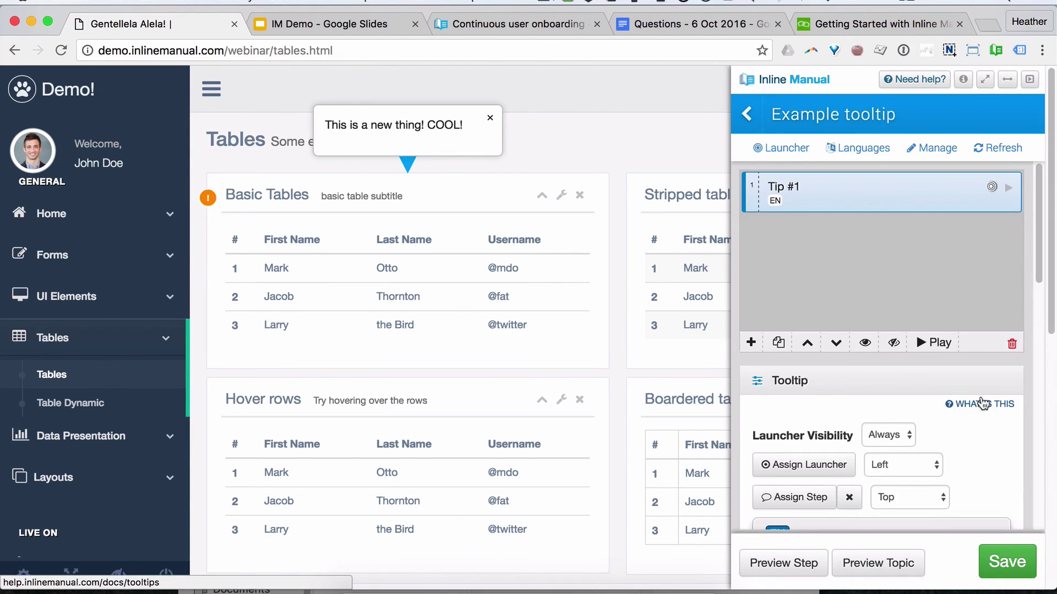
{"action": "scroll", "coordinate": [930, 374], "scroll_direction": "down", "scroll_amount": 1}
{"action": "left_click", "coordinate": [887, 406]}
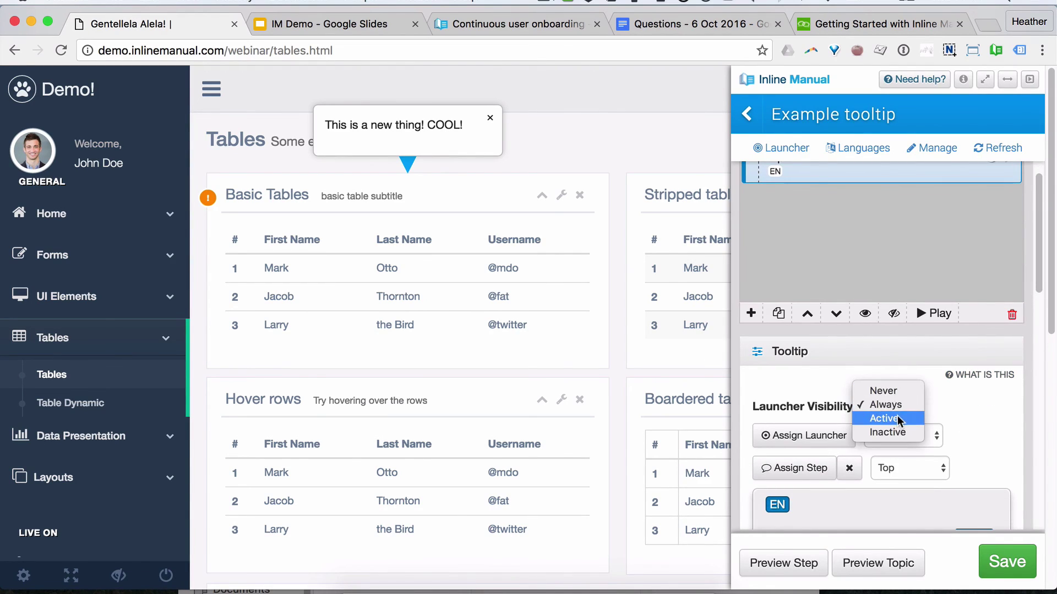
{"action": "key", "text": "Escape"}
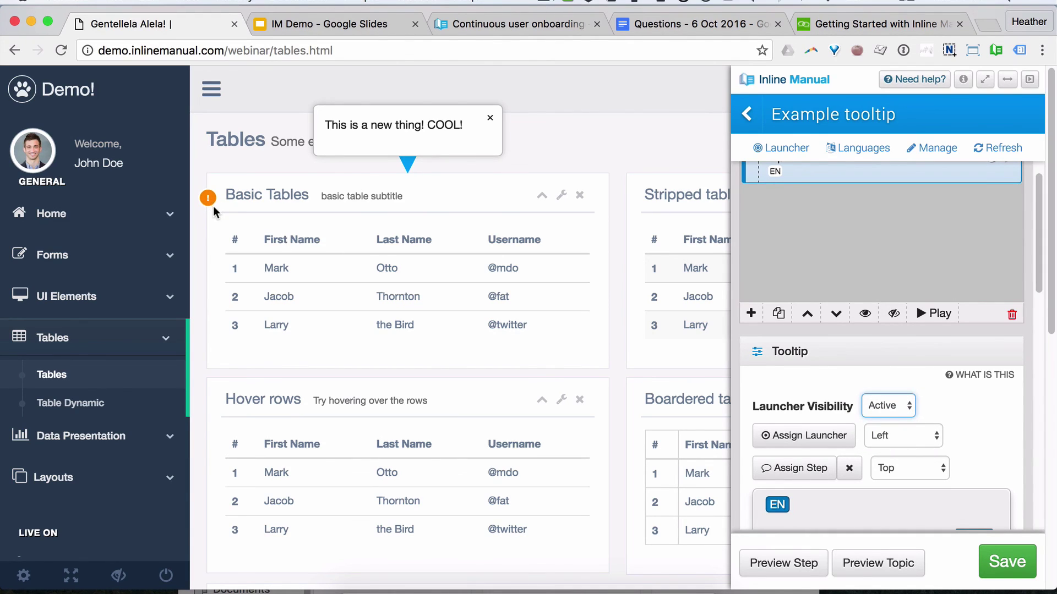
{"action": "left_click", "coordinate": [1002, 567]}
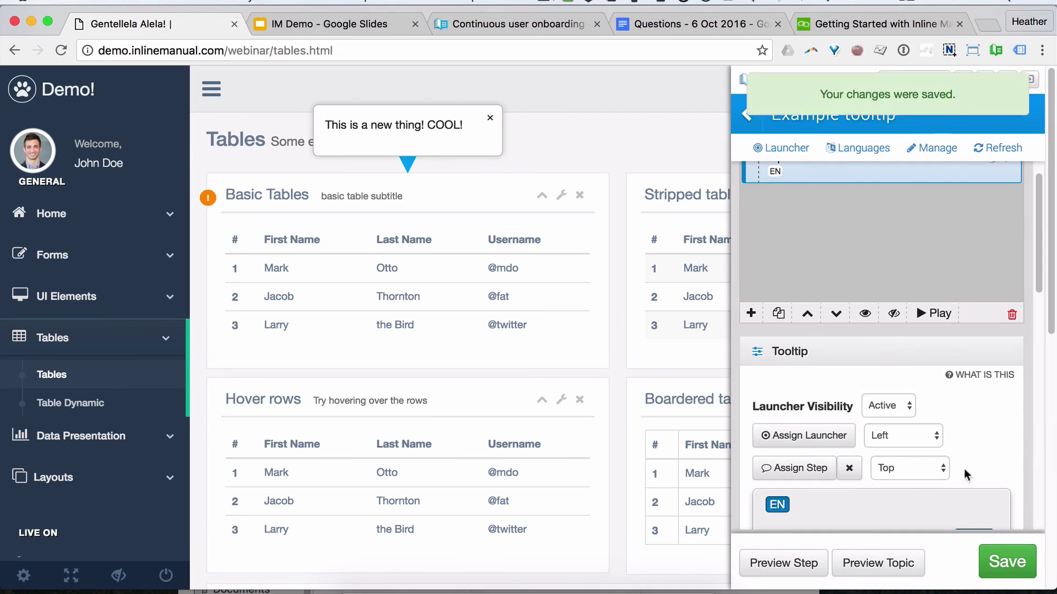
{"action": "left_click", "coordinate": [490, 118]}
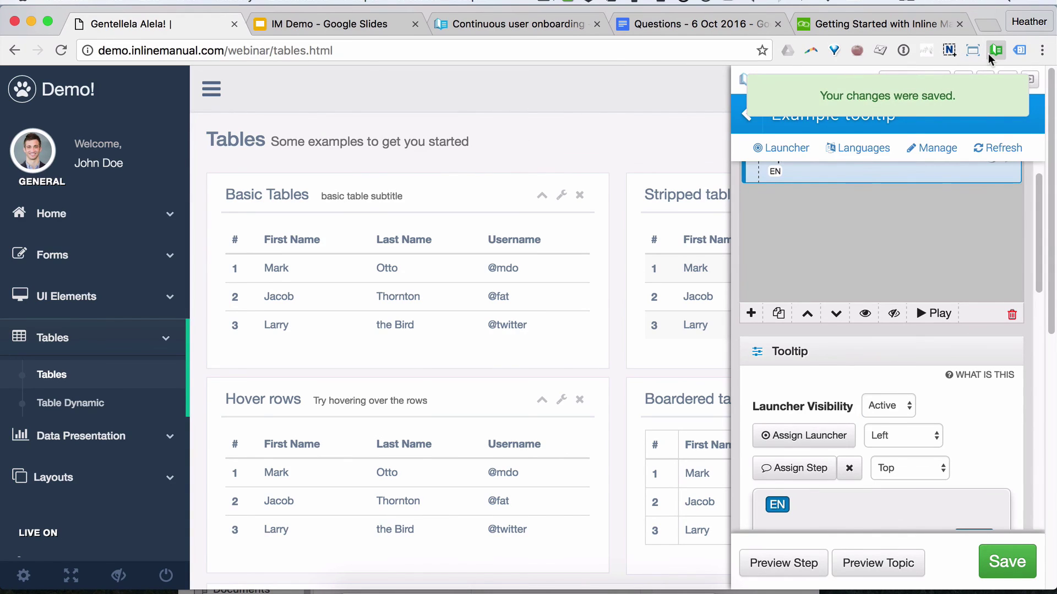
{"action": "left_click", "coordinate": [994, 51]}
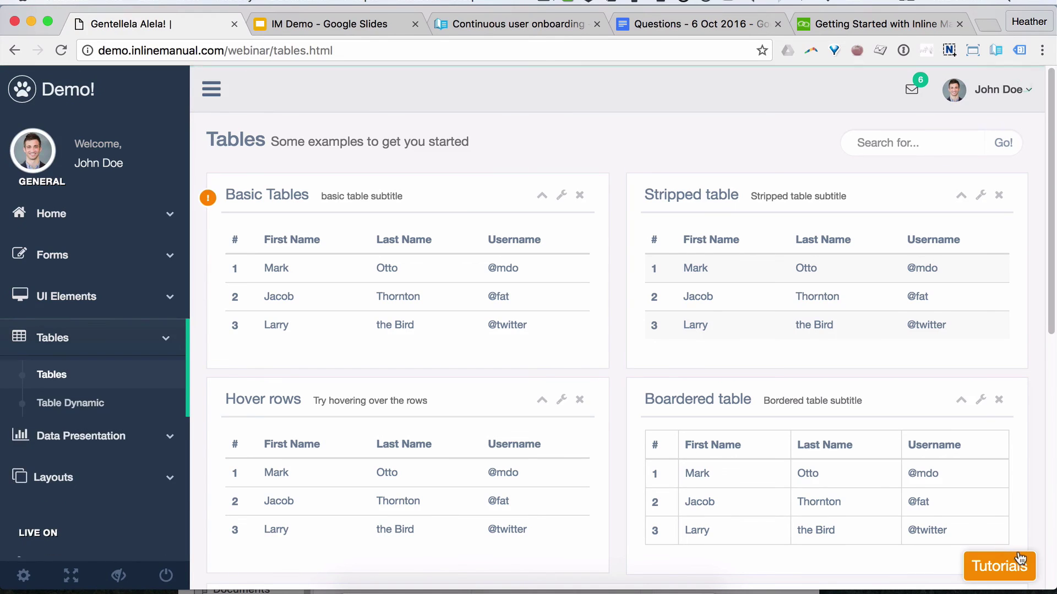
Step: Launch Example tooltip from the Tutorials list, dismiss it, reload the page, then reopen the authoring panel
{"action": "left_click", "coordinate": [1000, 568]}
{"action": "left_click", "coordinate": [838, 312]}
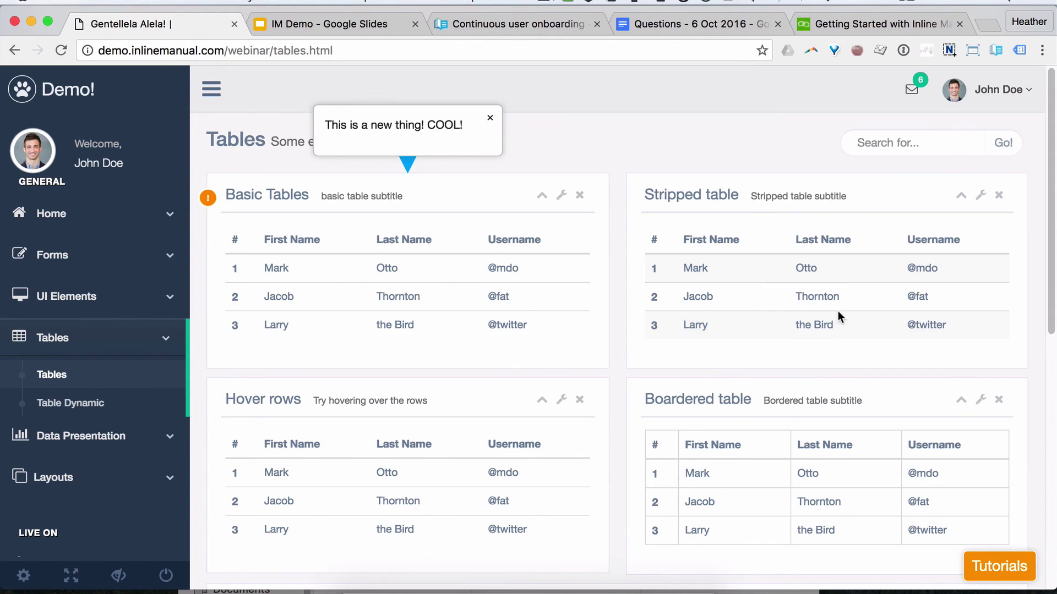
{"action": "left_click", "coordinate": [490, 118]}
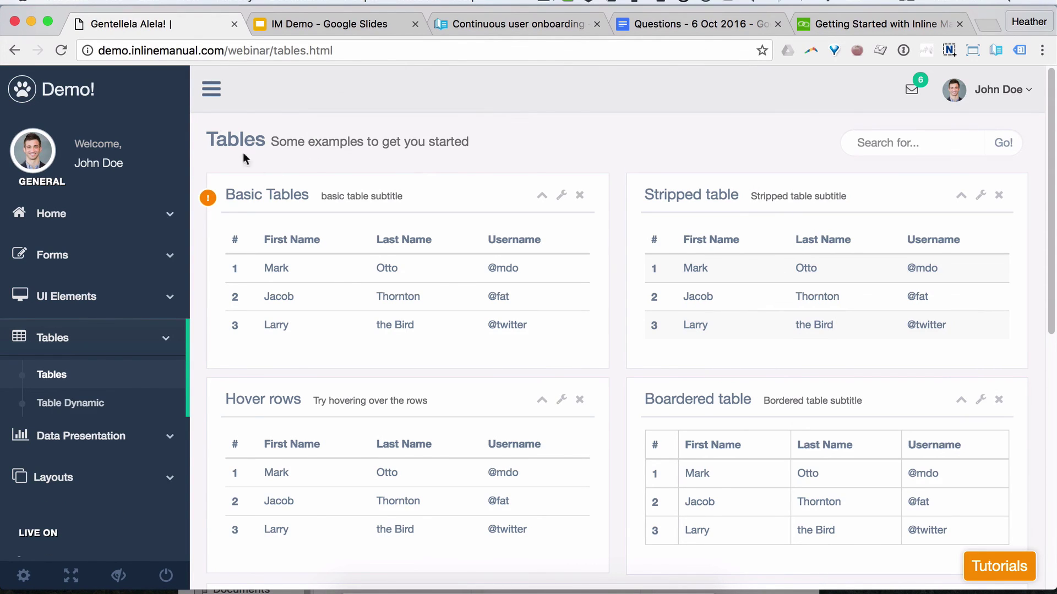
{"action": "left_click", "coordinate": [61, 50]}
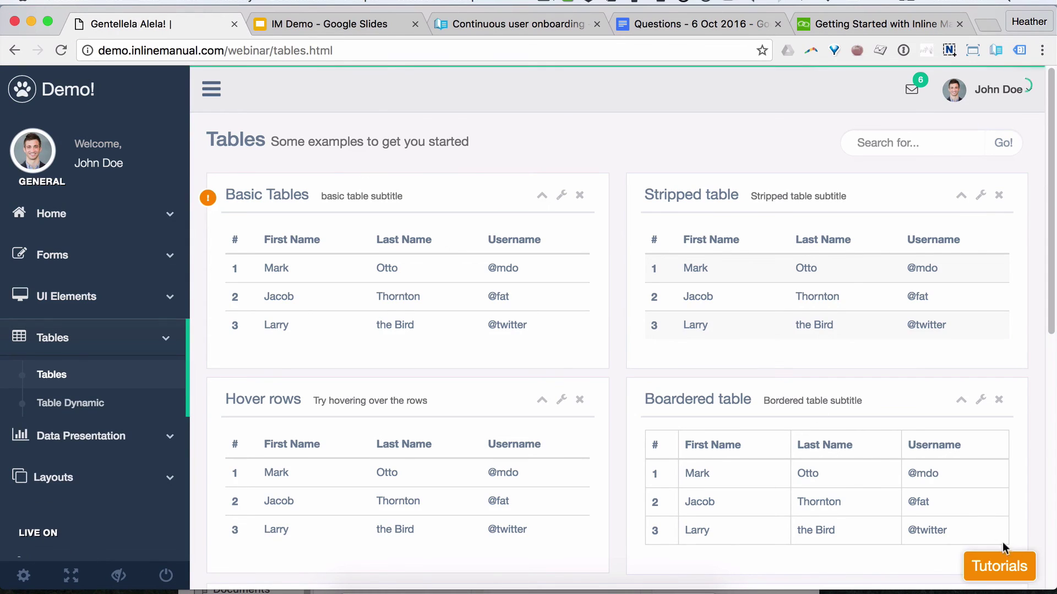
{"action": "left_click", "coordinate": [1003, 562]}
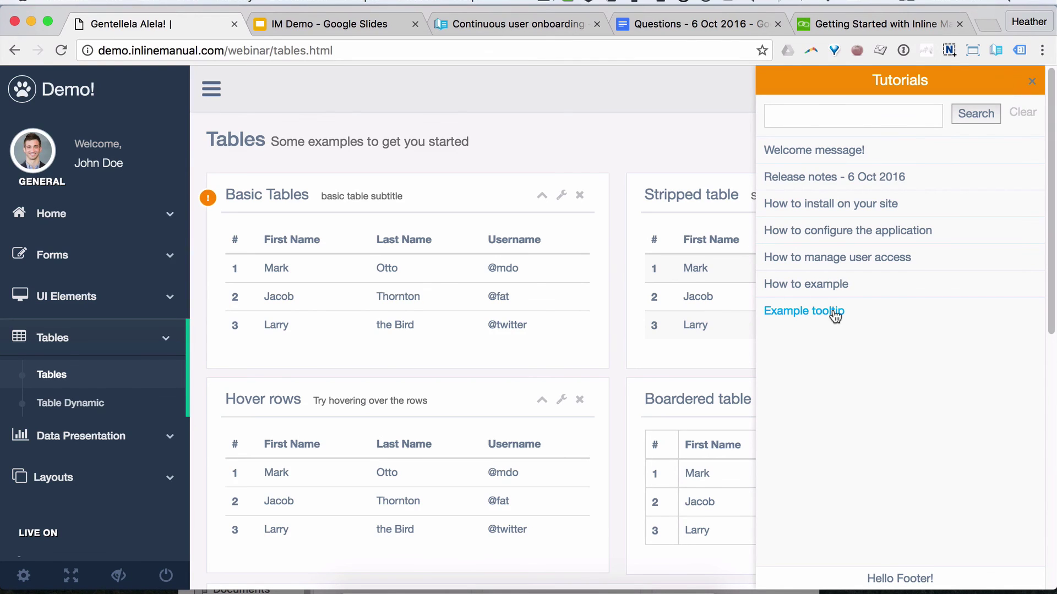
{"action": "left_click", "coordinate": [1032, 82]}
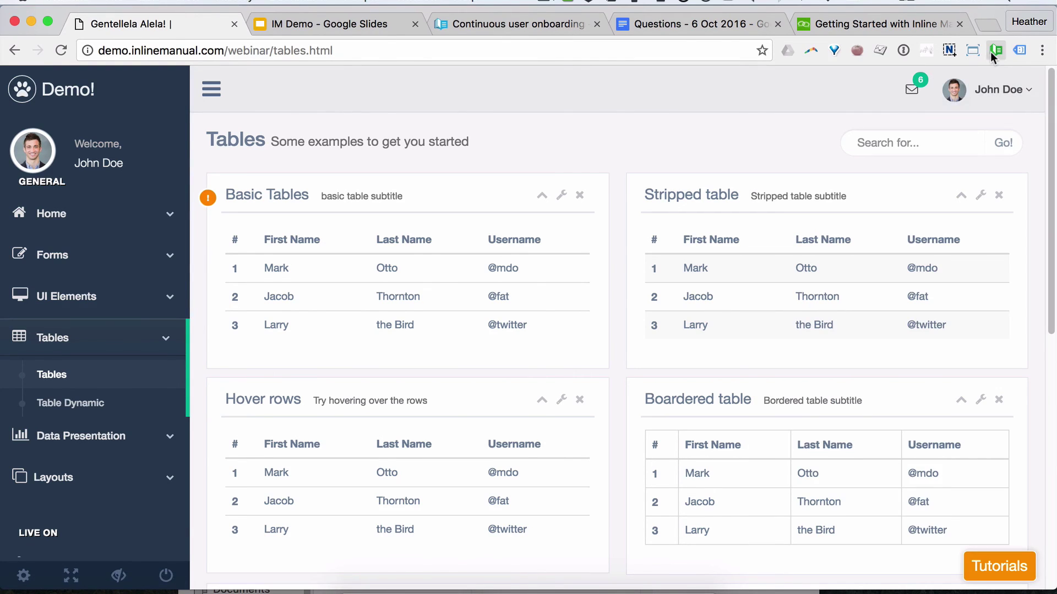
{"action": "left_click", "coordinate": [993, 51]}
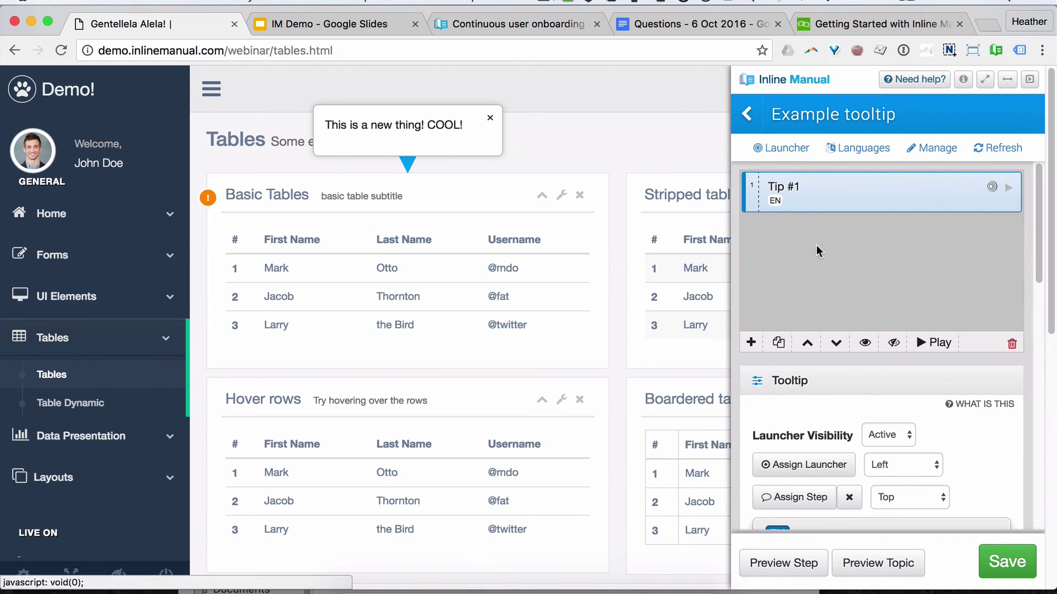
Step: Dismiss the tooltip preview, save Example tooltip, return to the topic list, and close the panel
{"action": "scroll", "coordinate": [951, 389], "scroll_direction": "down", "scroll_amount": 3}
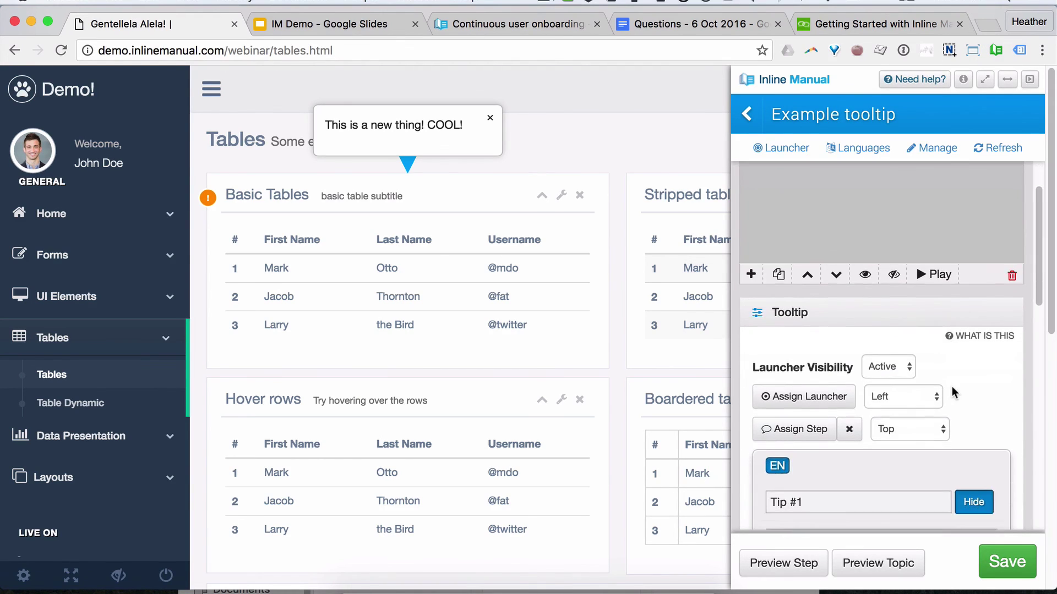
{"action": "left_click", "coordinate": [489, 117]}
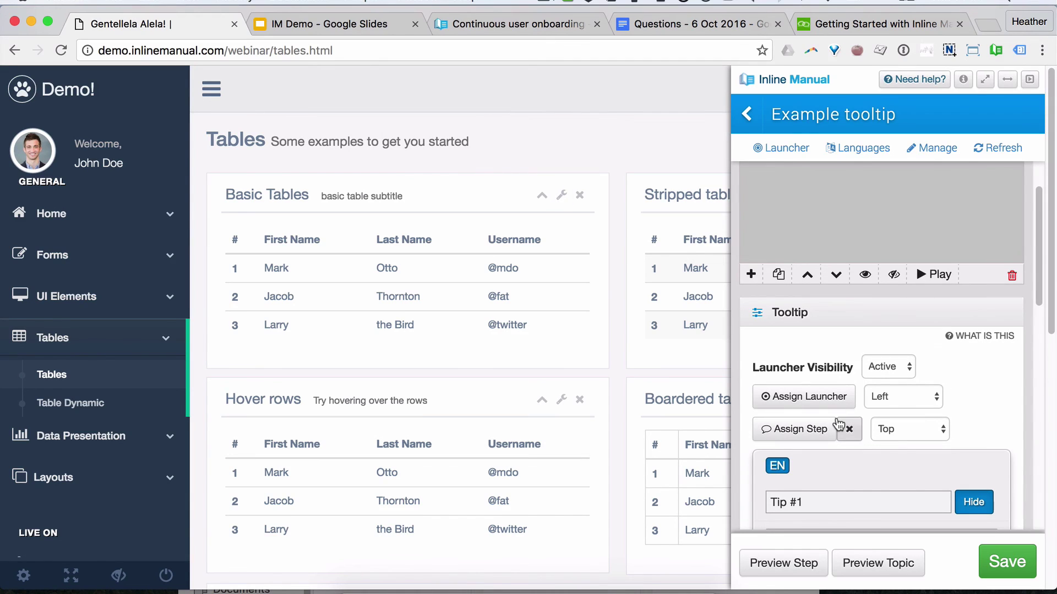
{"action": "left_click", "coordinate": [1024, 563]}
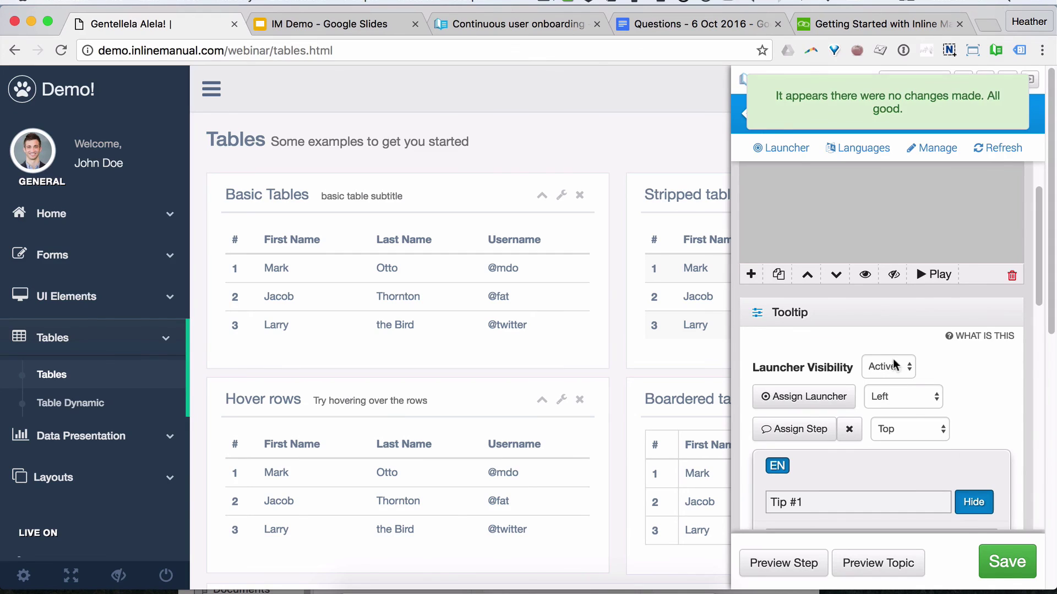
{"action": "left_click", "coordinate": [738, 116]}
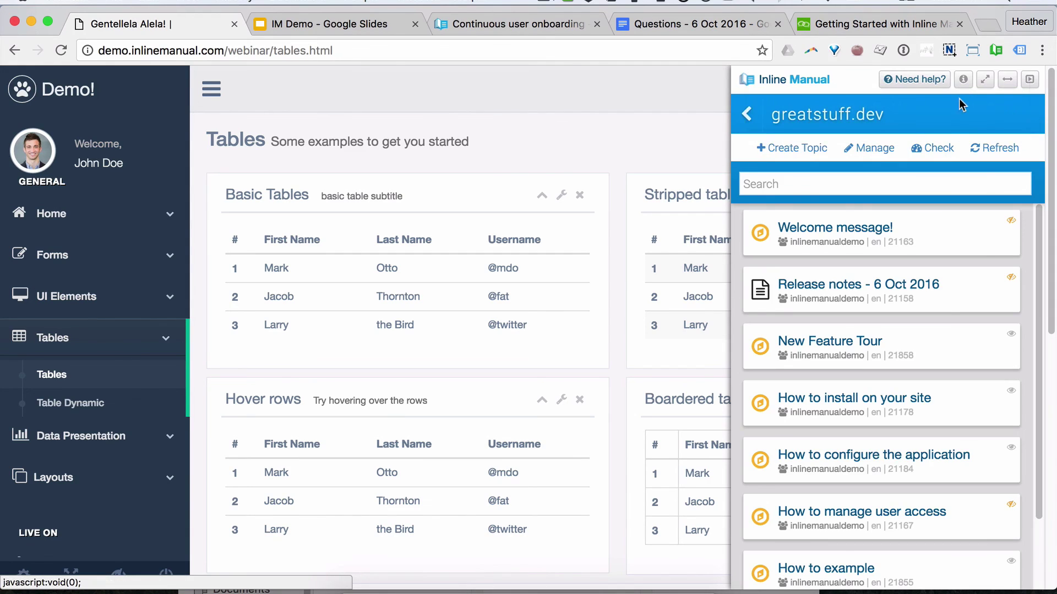
{"action": "left_click", "coordinate": [995, 50]}
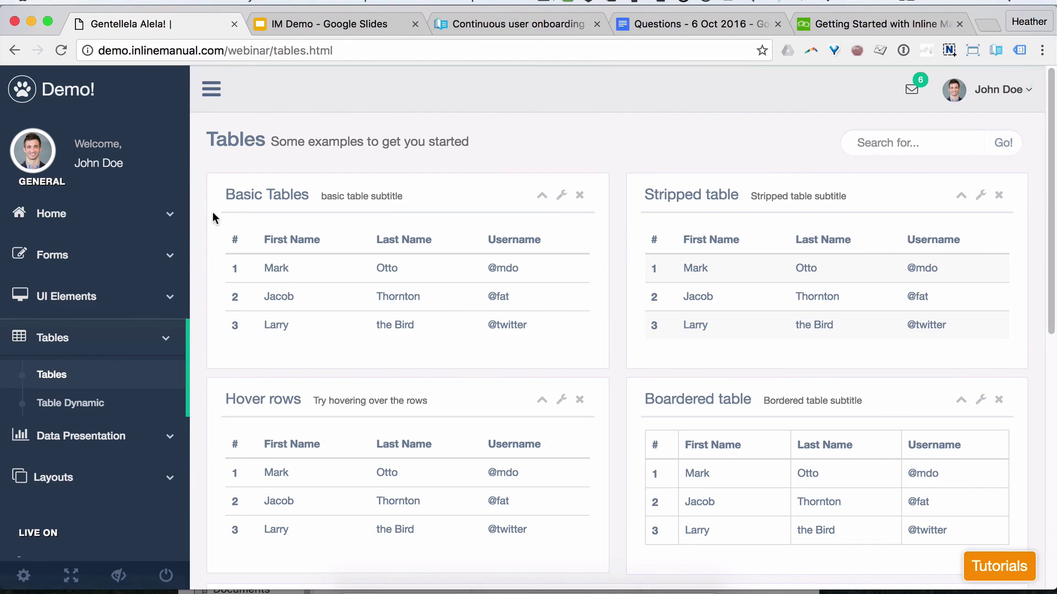
Step: Run Example tooltip from Tutorials to confirm the '!' launcher appears only while active, then return to Google Slides
{"action": "left_click", "coordinate": [999, 567]}
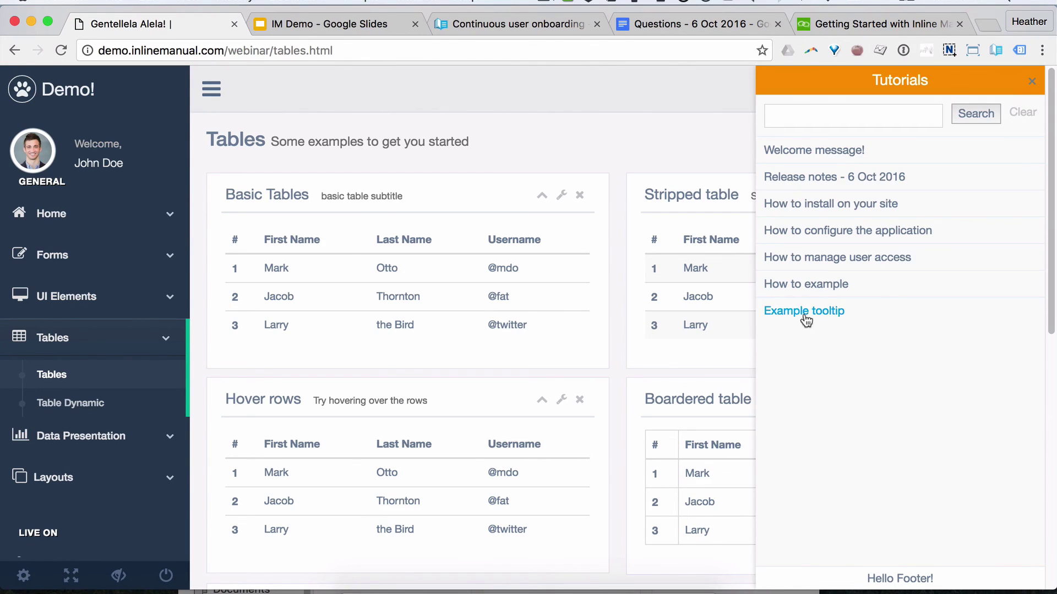
{"action": "left_click", "coordinate": [823, 311]}
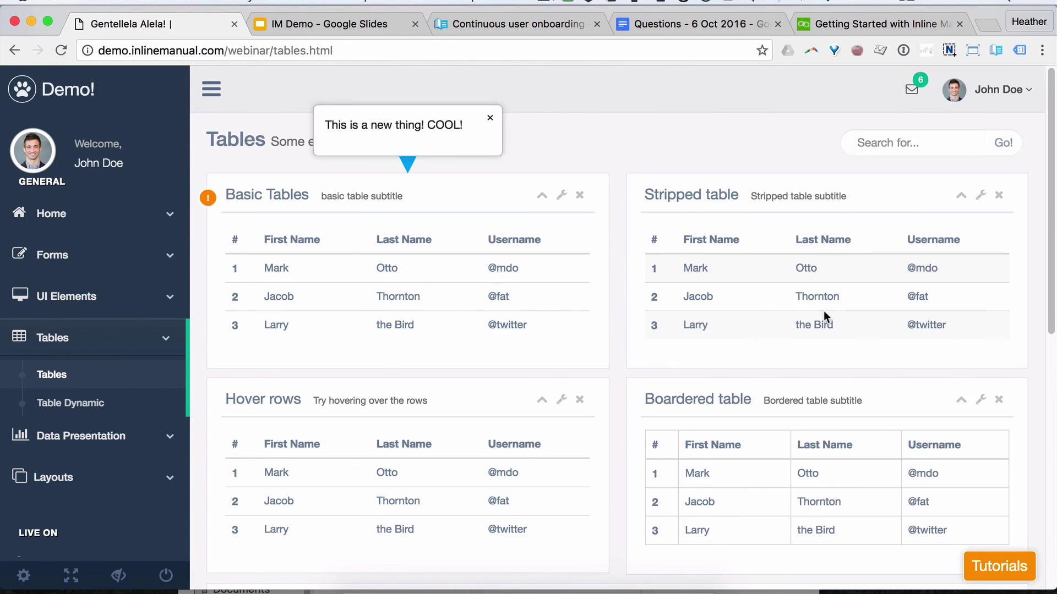
{"action": "left_click", "coordinate": [995, 577]}
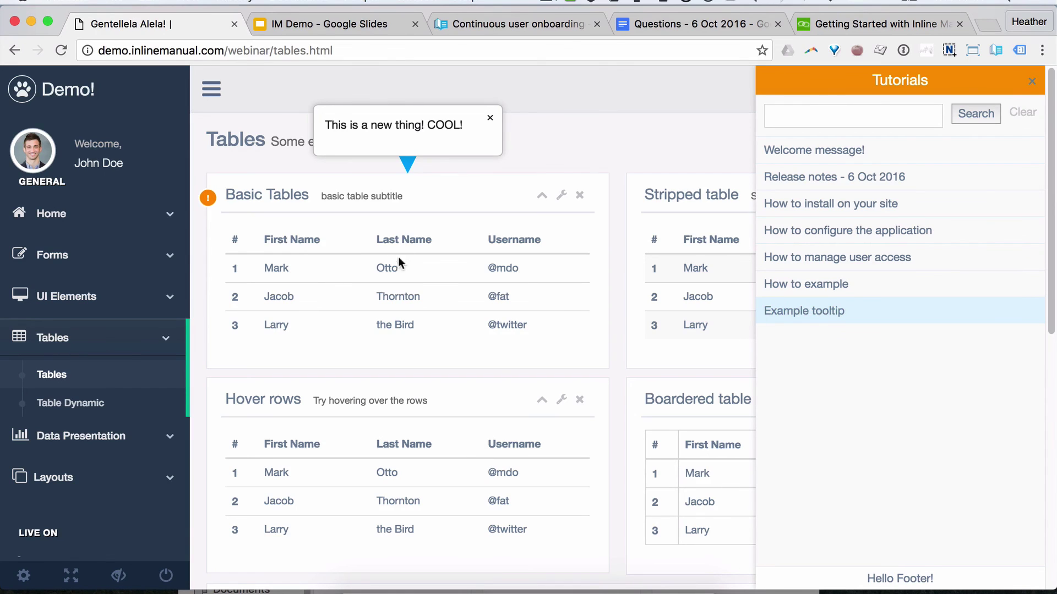
{"action": "left_click", "coordinate": [489, 118]}
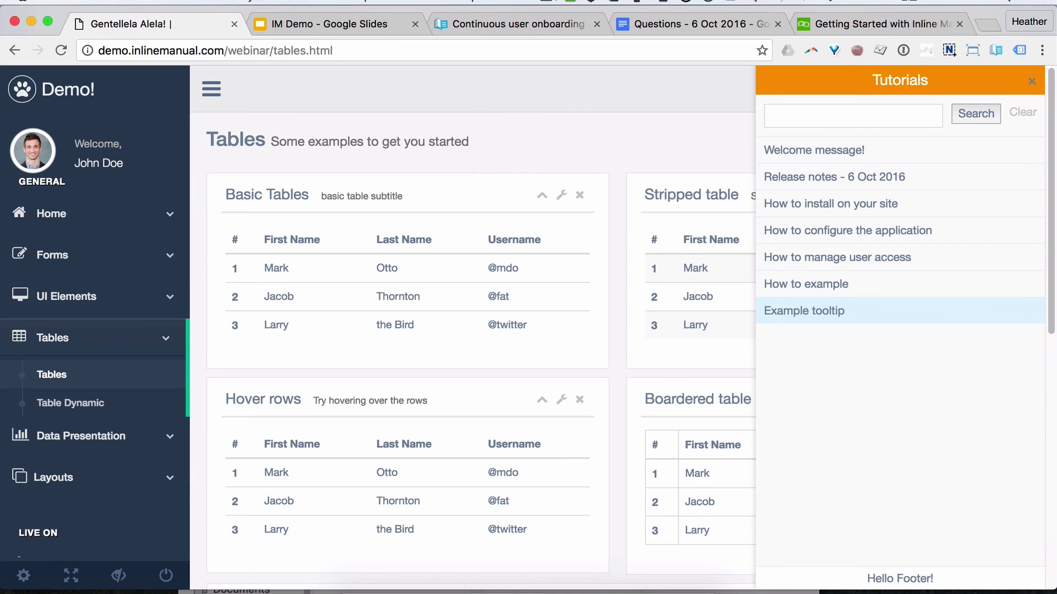
{"action": "left_click", "coordinate": [1033, 84]}
{"action": "left_click", "coordinate": [993, 572]}
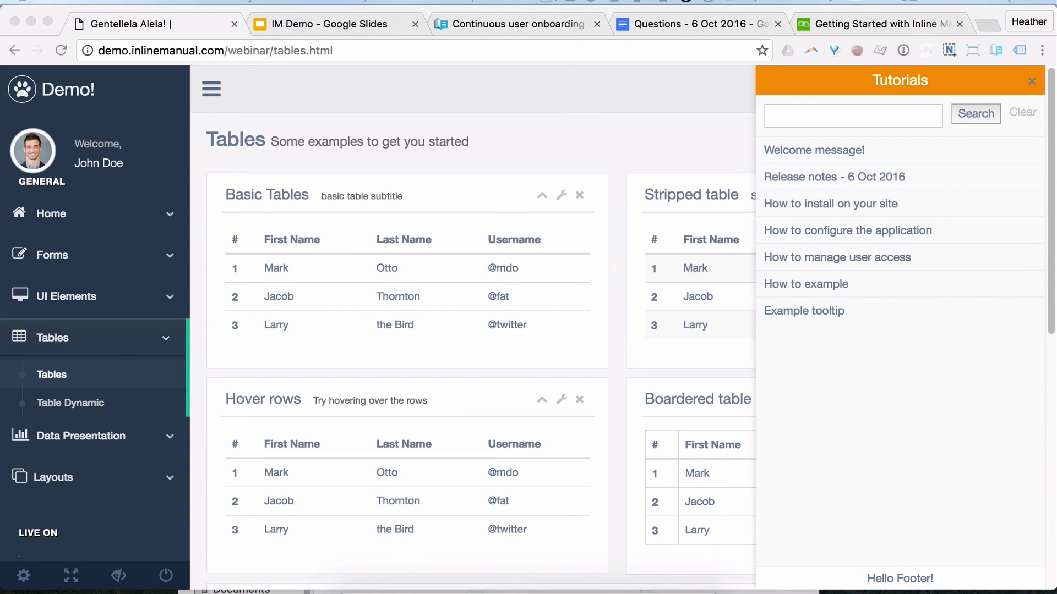
{"action": "left_click", "coordinate": [331, 28]}
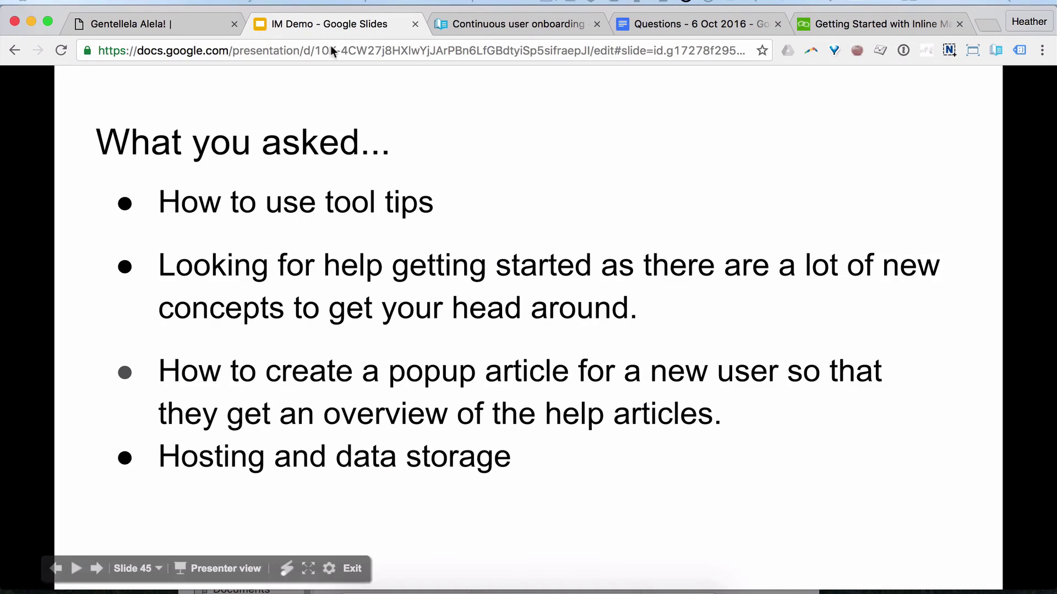
Step: Advance to slide 46 and switch to the 'Continuous user onboarding - Part 3' blog post
{"action": "left_click", "coordinate": [472, 335]}
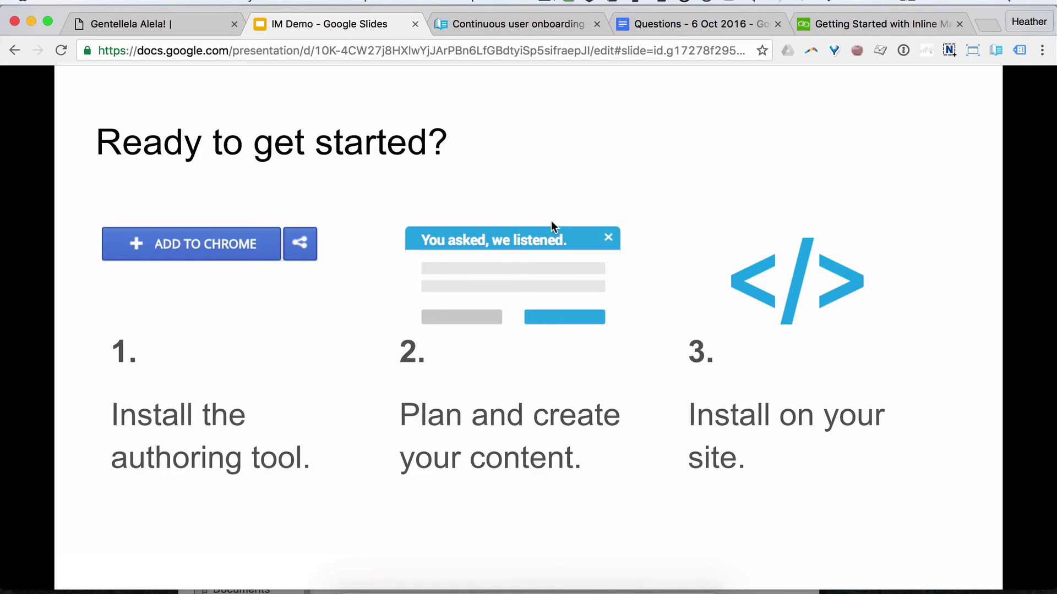
{"action": "left_click", "coordinate": [497, 26]}
{"action": "scroll", "coordinate": [583, 189], "scroll_direction": "up", "scroll_amount": 10}
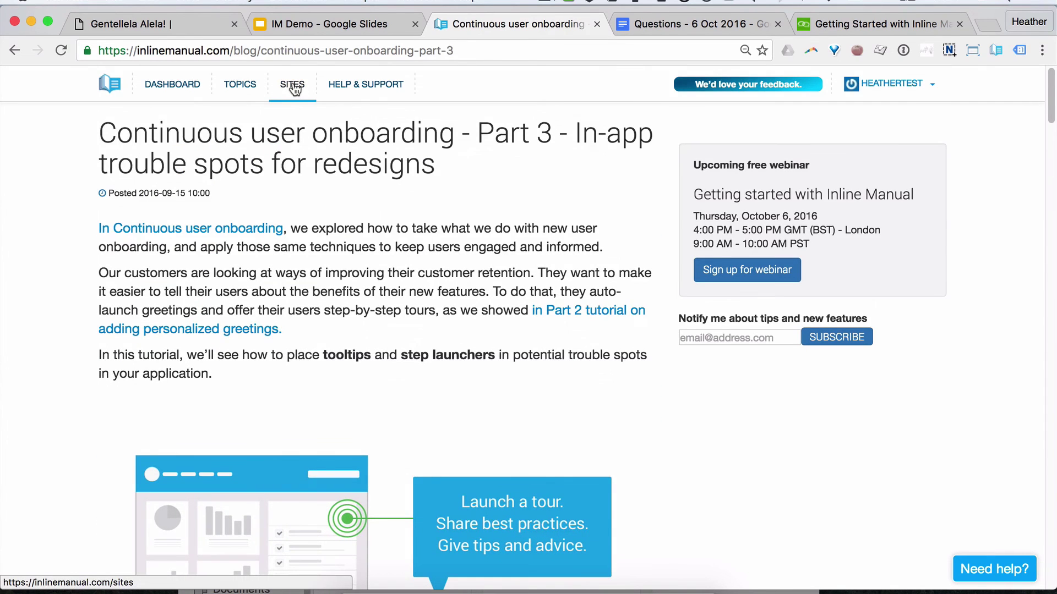
Step: Open greatstuff.dev's Settings > Player installation and select the whole embed-player script snippet
{"action": "left_click", "coordinate": [291, 86]}
{"action": "left_click", "coordinate": [450, 196]}
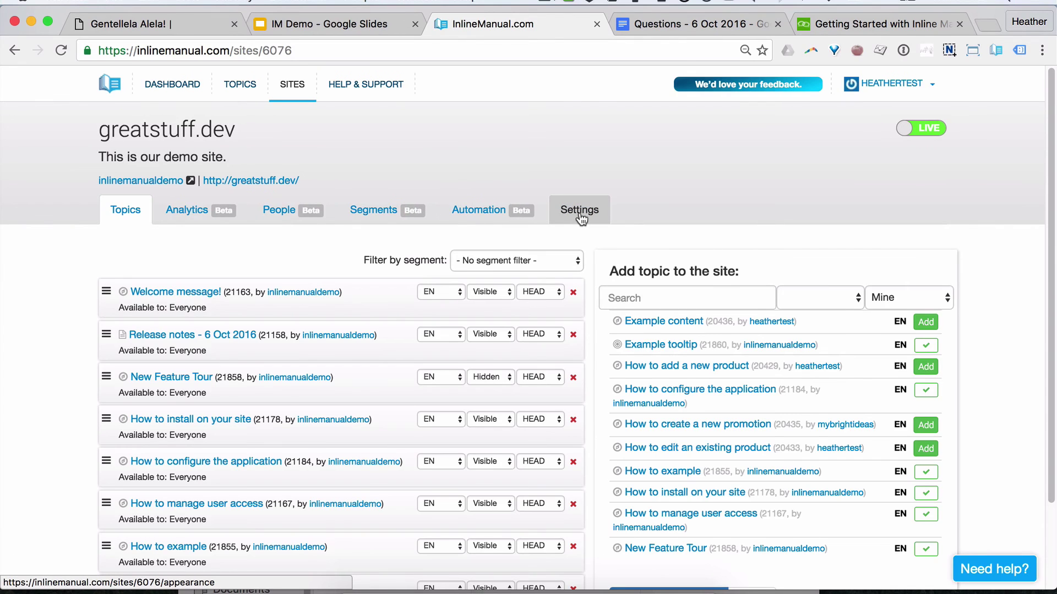
{"action": "left_click", "coordinate": [580, 212]}
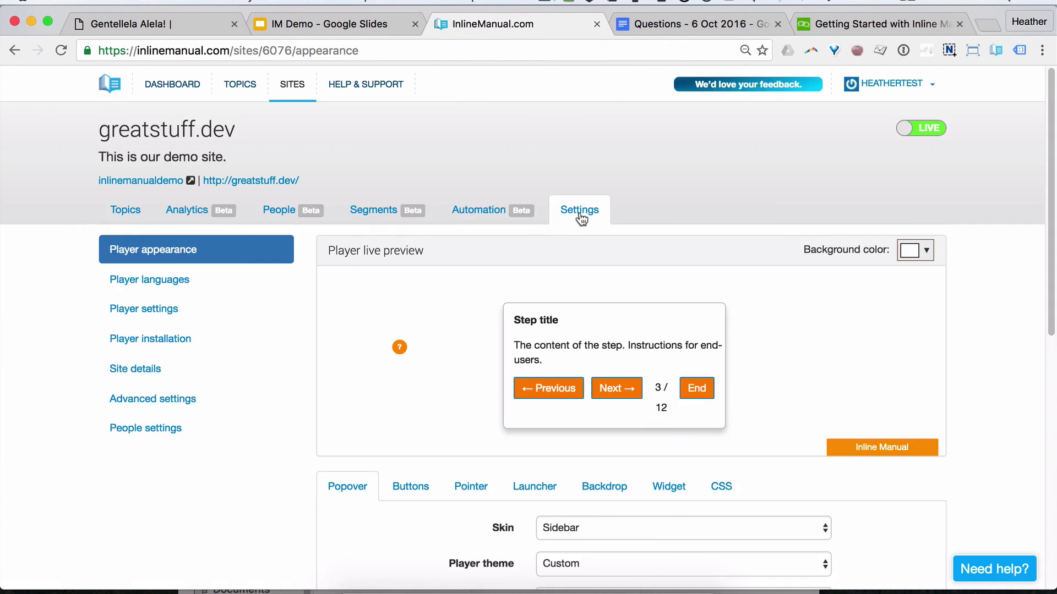
{"action": "left_click", "coordinate": [124, 339]}
{"action": "left_click_drag", "start_coordinate": [336, 377], "coordinate": [692, 414]}
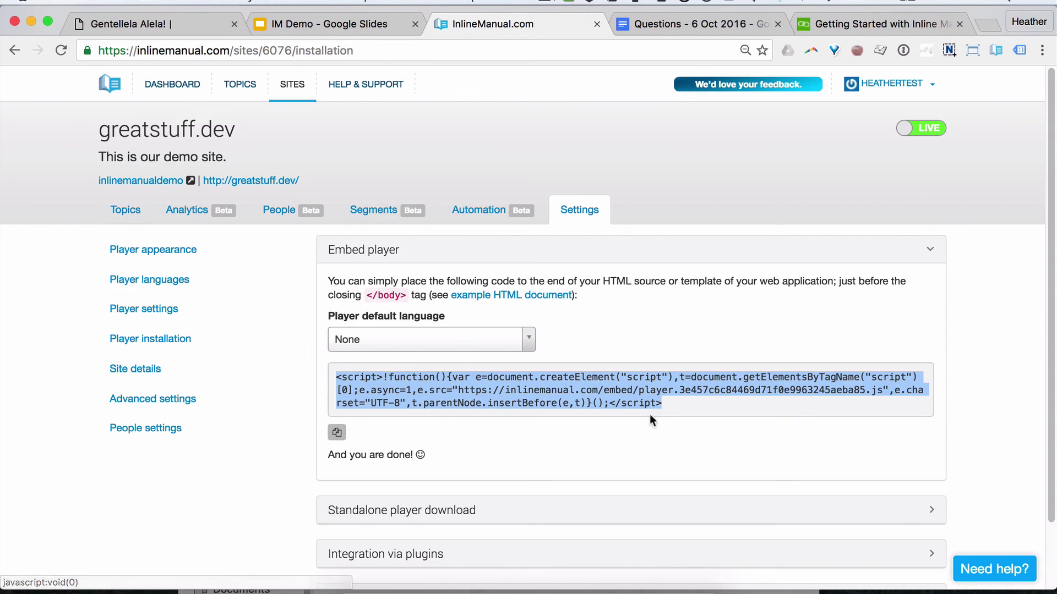
Step: Clear the embed code selection and return to the IM Demo Google Slides deck, advancing to slide 47, 'Contact us!'
{"action": "left_click", "coordinate": [662, 404]}
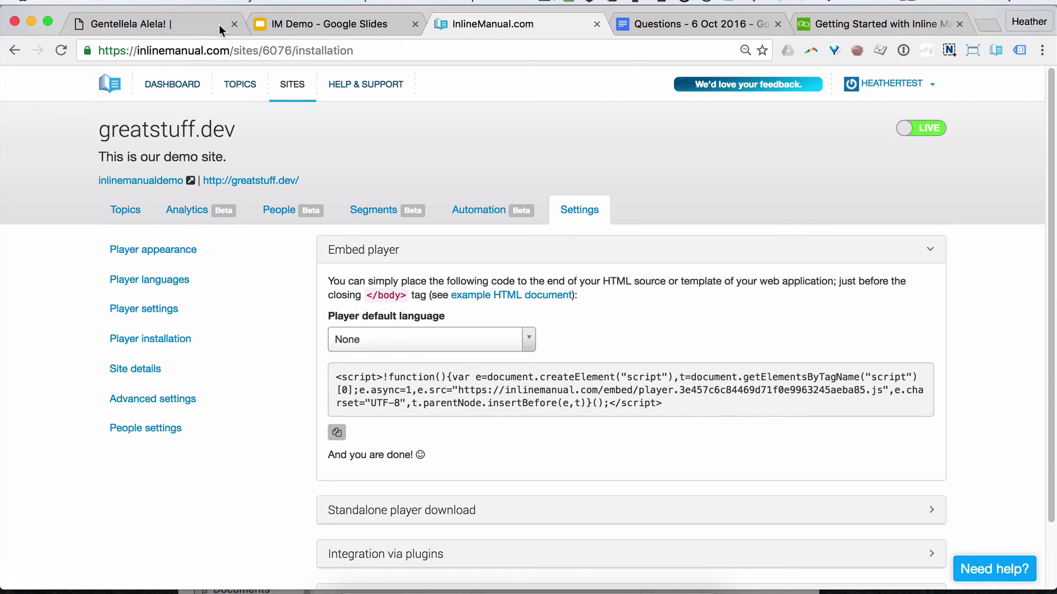
{"action": "left_click", "coordinate": [251, 25]}
{"action": "left_click", "coordinate": [233, 383]}
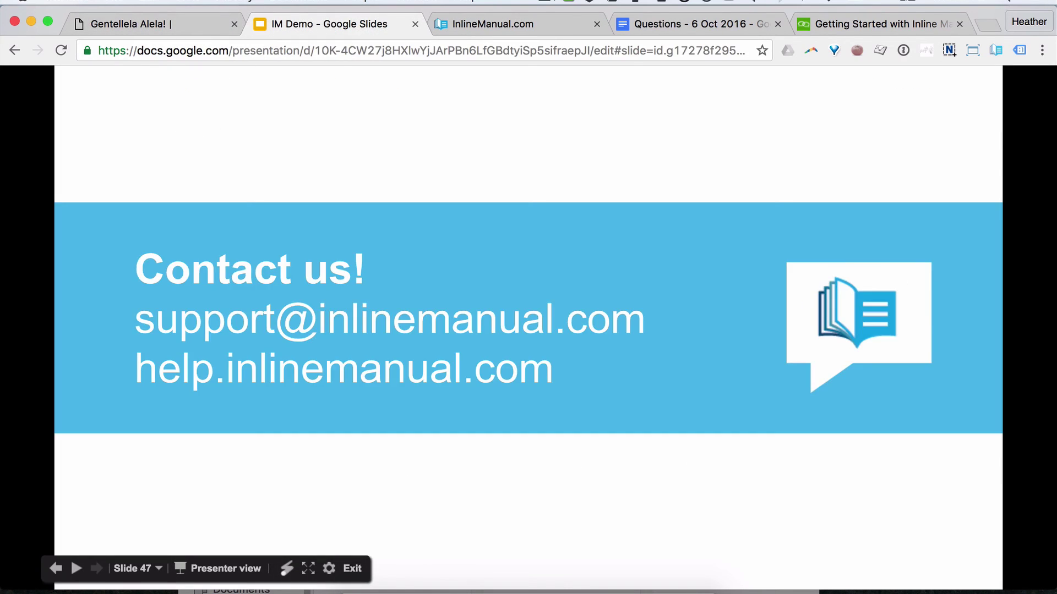